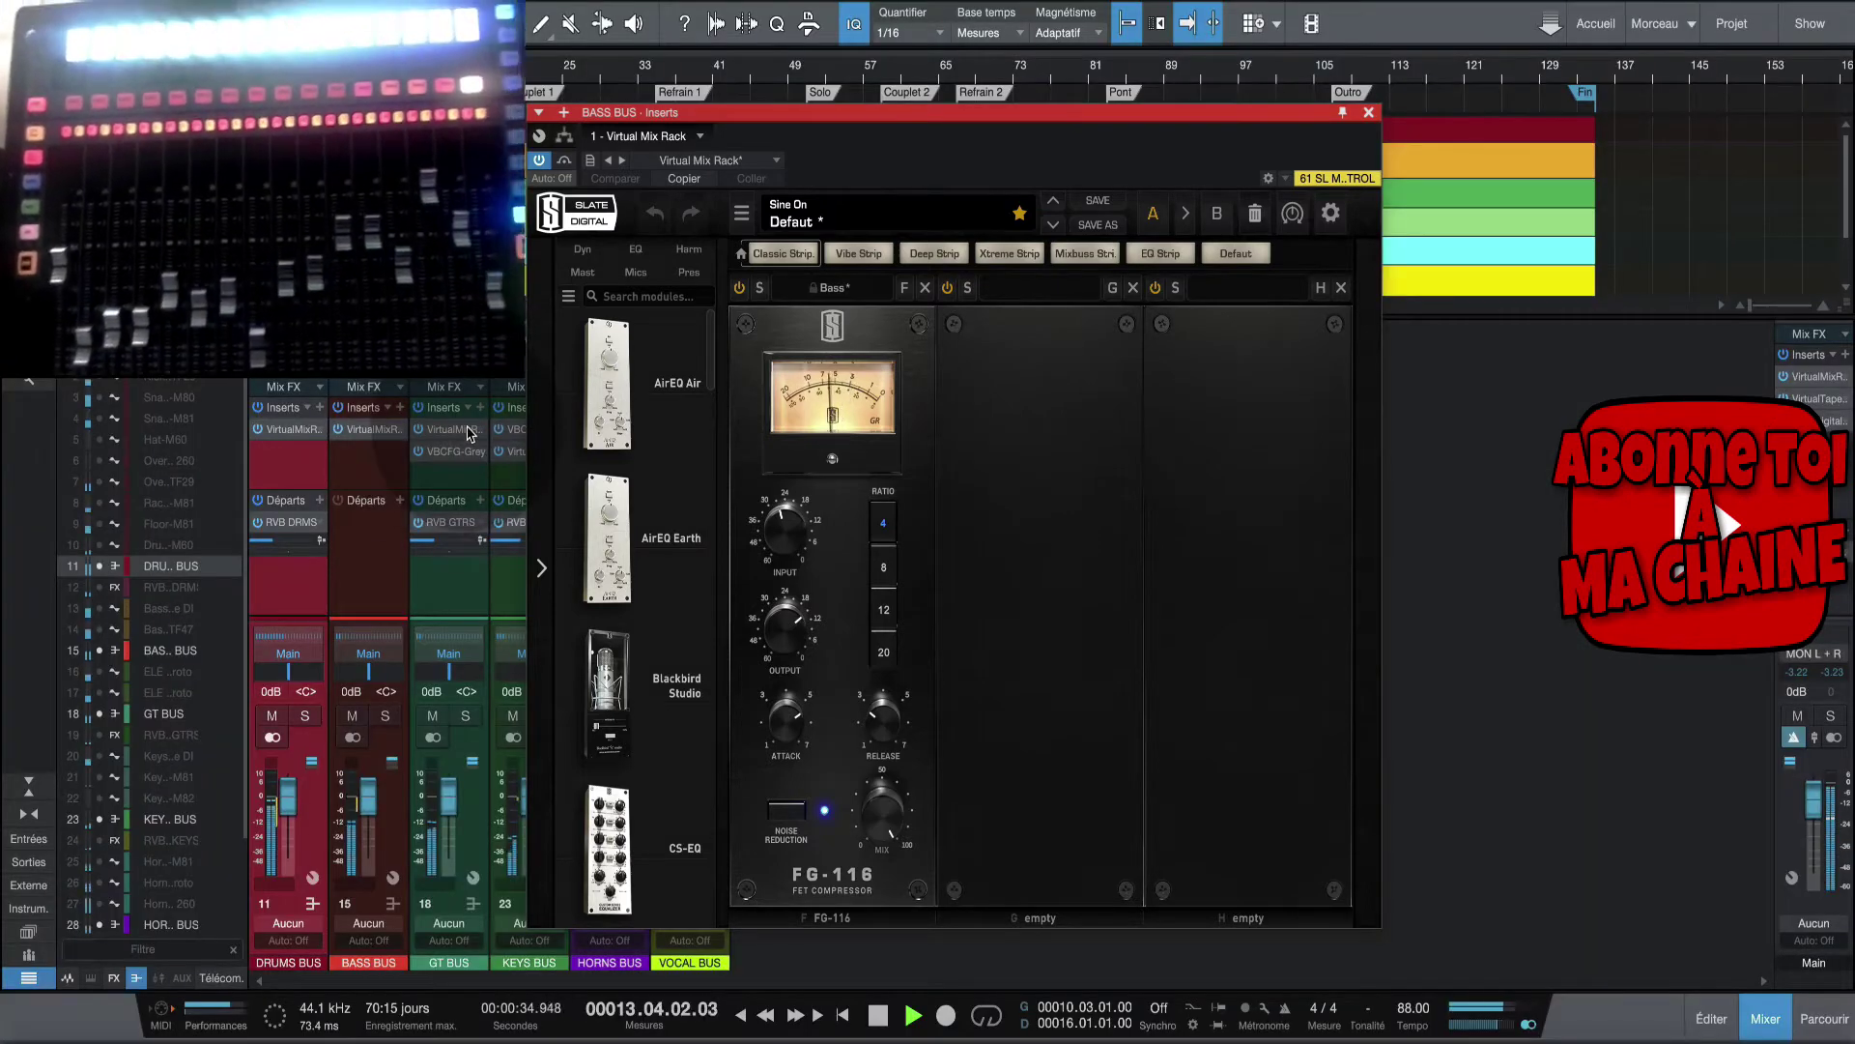
# Inspect the GT BUS inserts, Virtual Mix Rack and VBC FG-Grey, and the Lustrous Plates reverb on its RVB GTRS send.
pyautogui.click(468, 432)
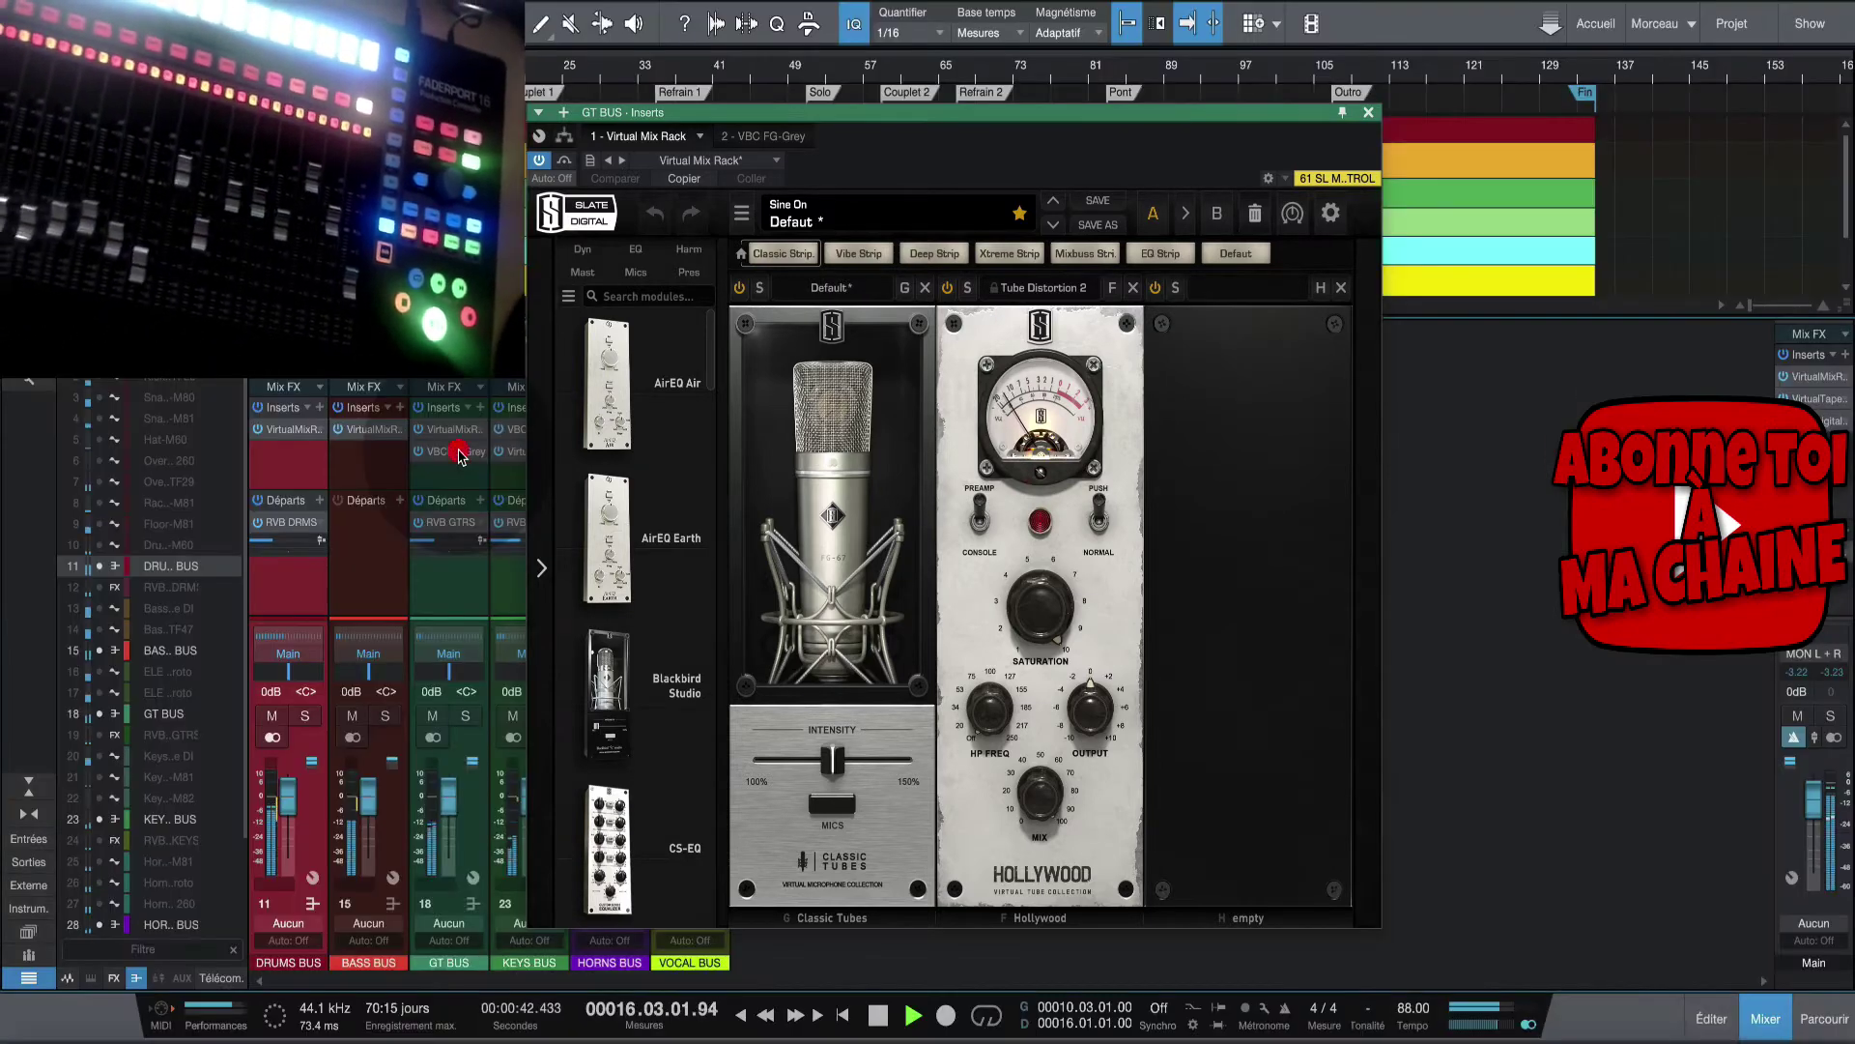
pyautogui.click(459, 452)
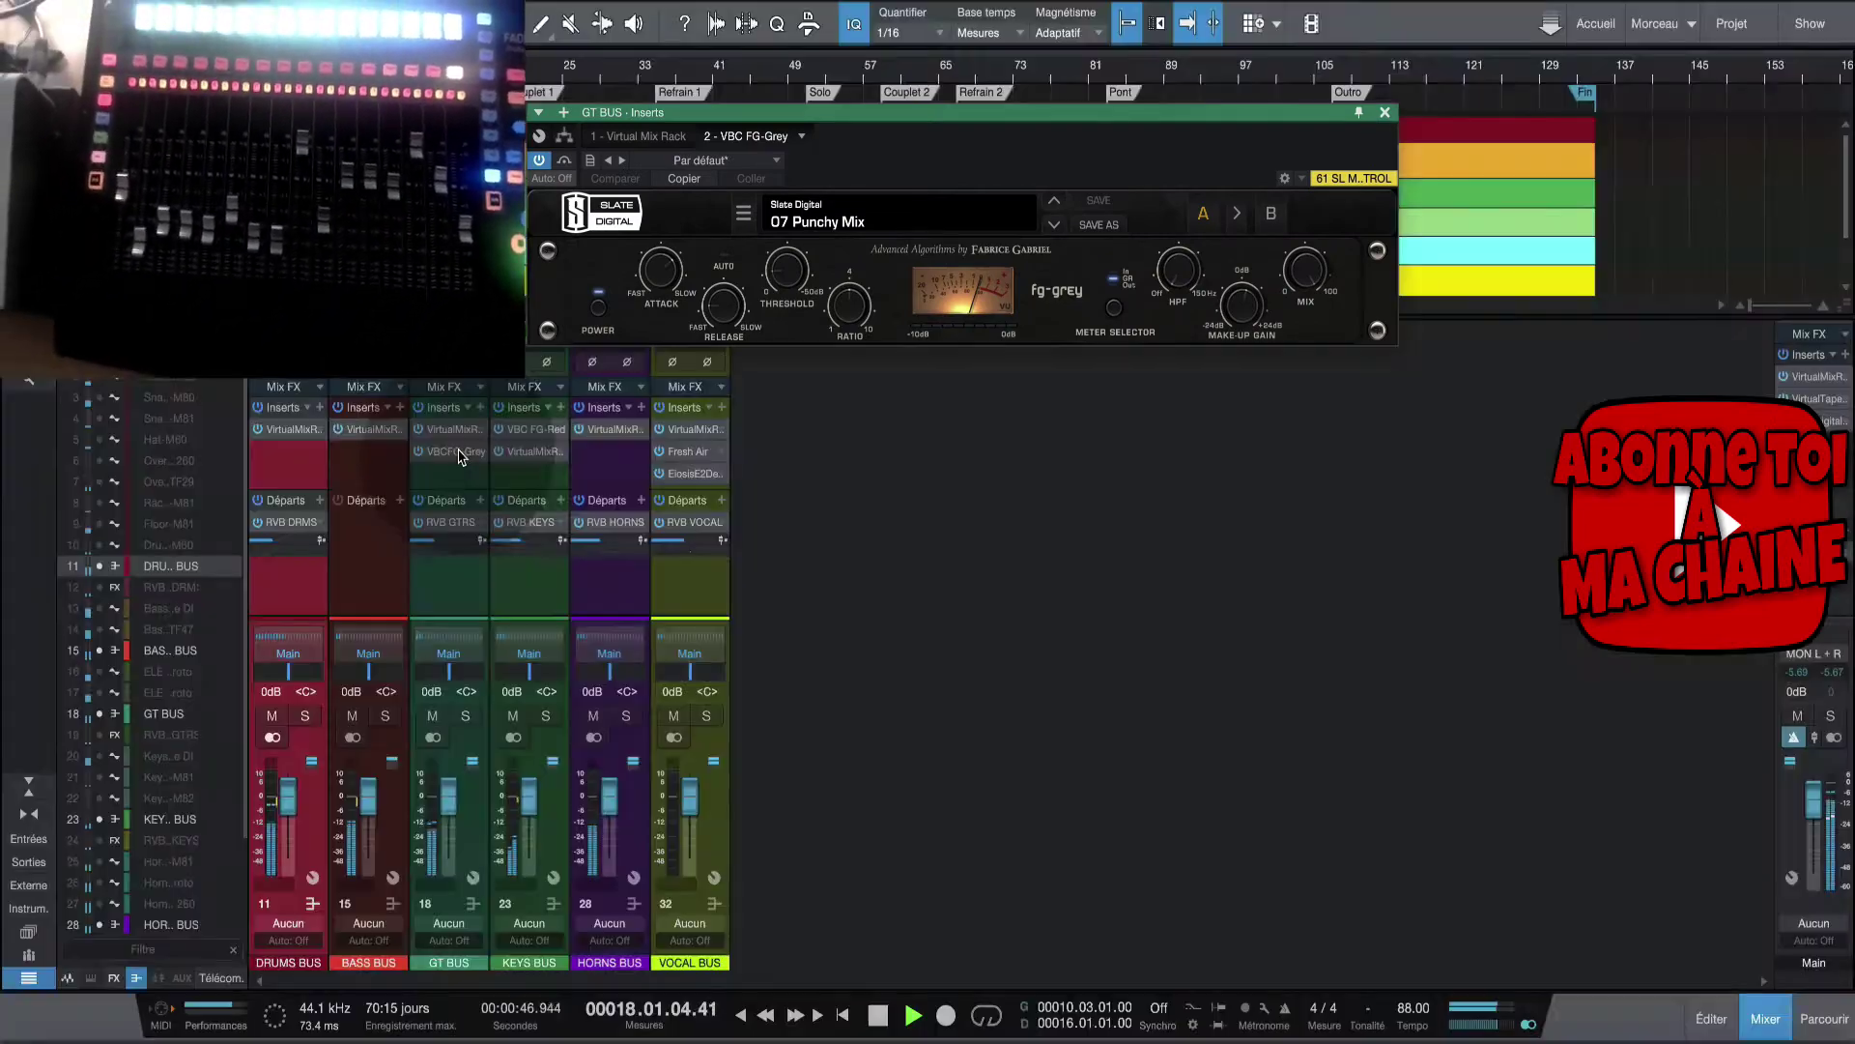
pyautogui.click(451, 526)
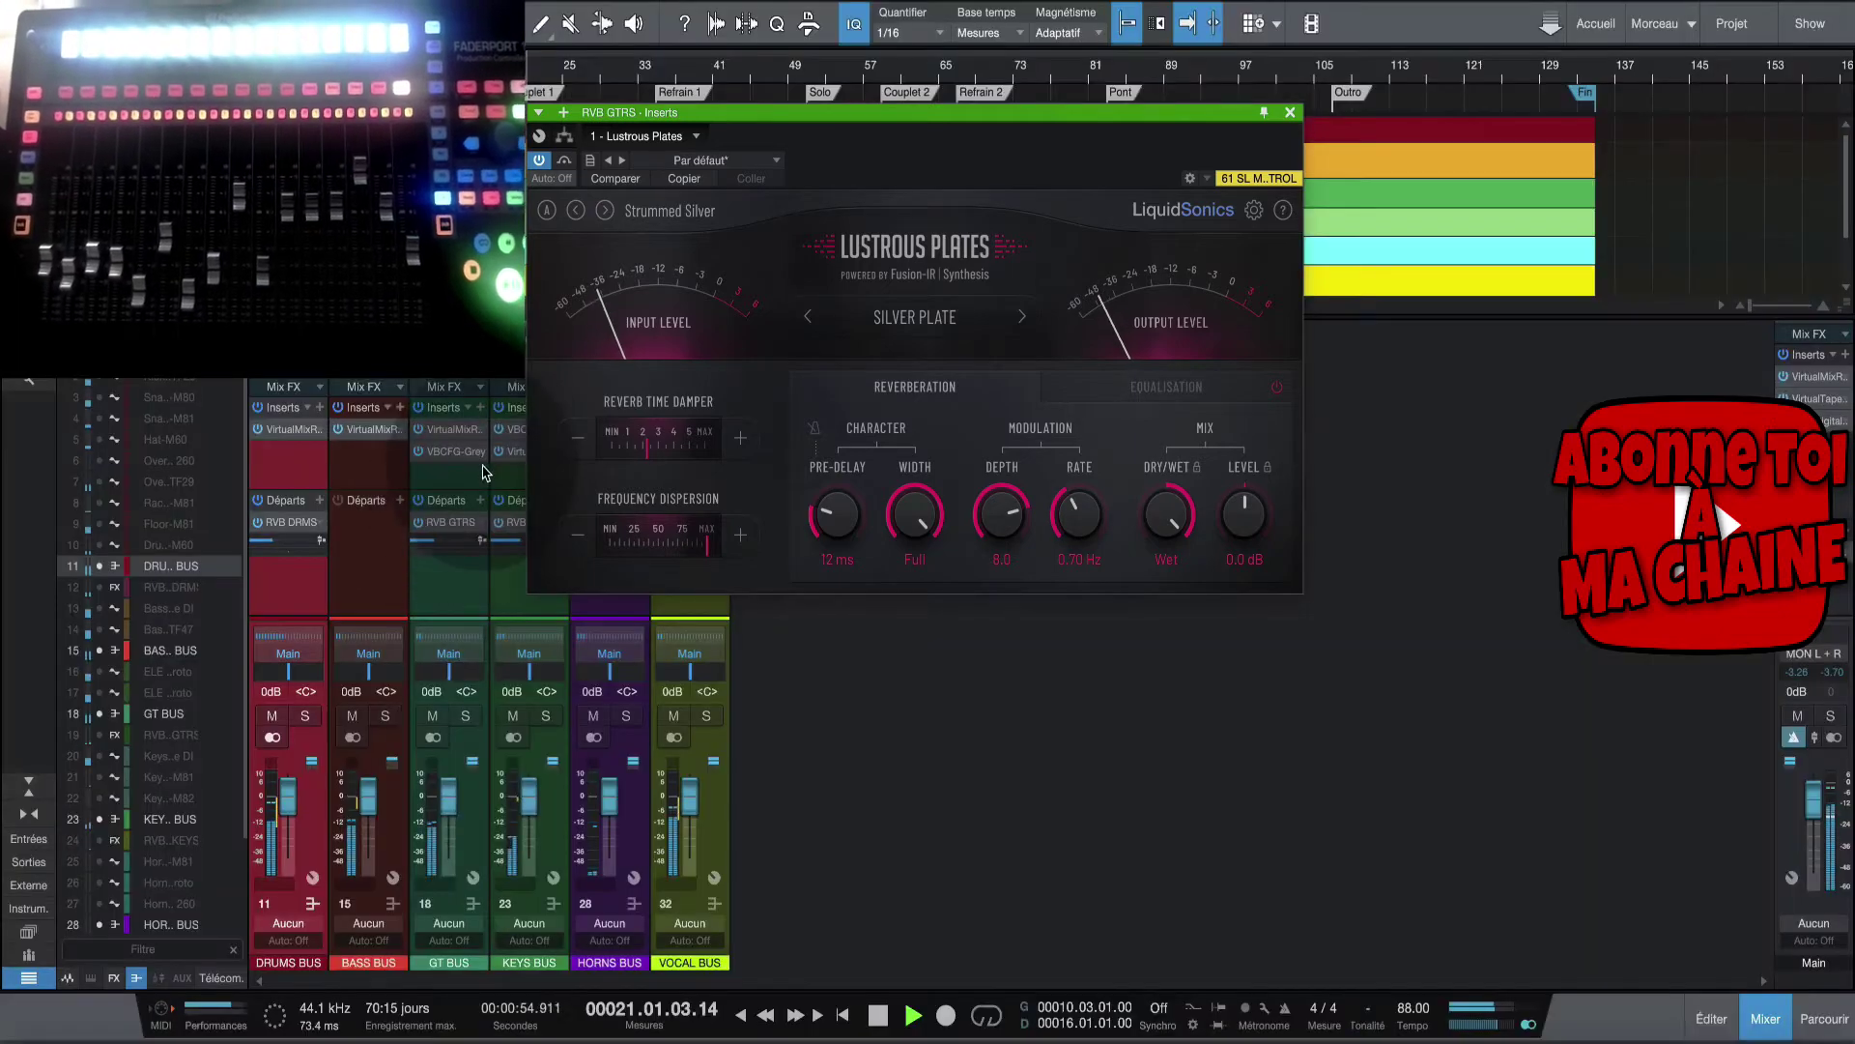
# Inspect the KEYS BUS inserts, VBC FG-Red and Virtual Mix Rack, and the Lustrous Plates reverb on its RVB KEYS send.
pyautogui.click(518, 431)
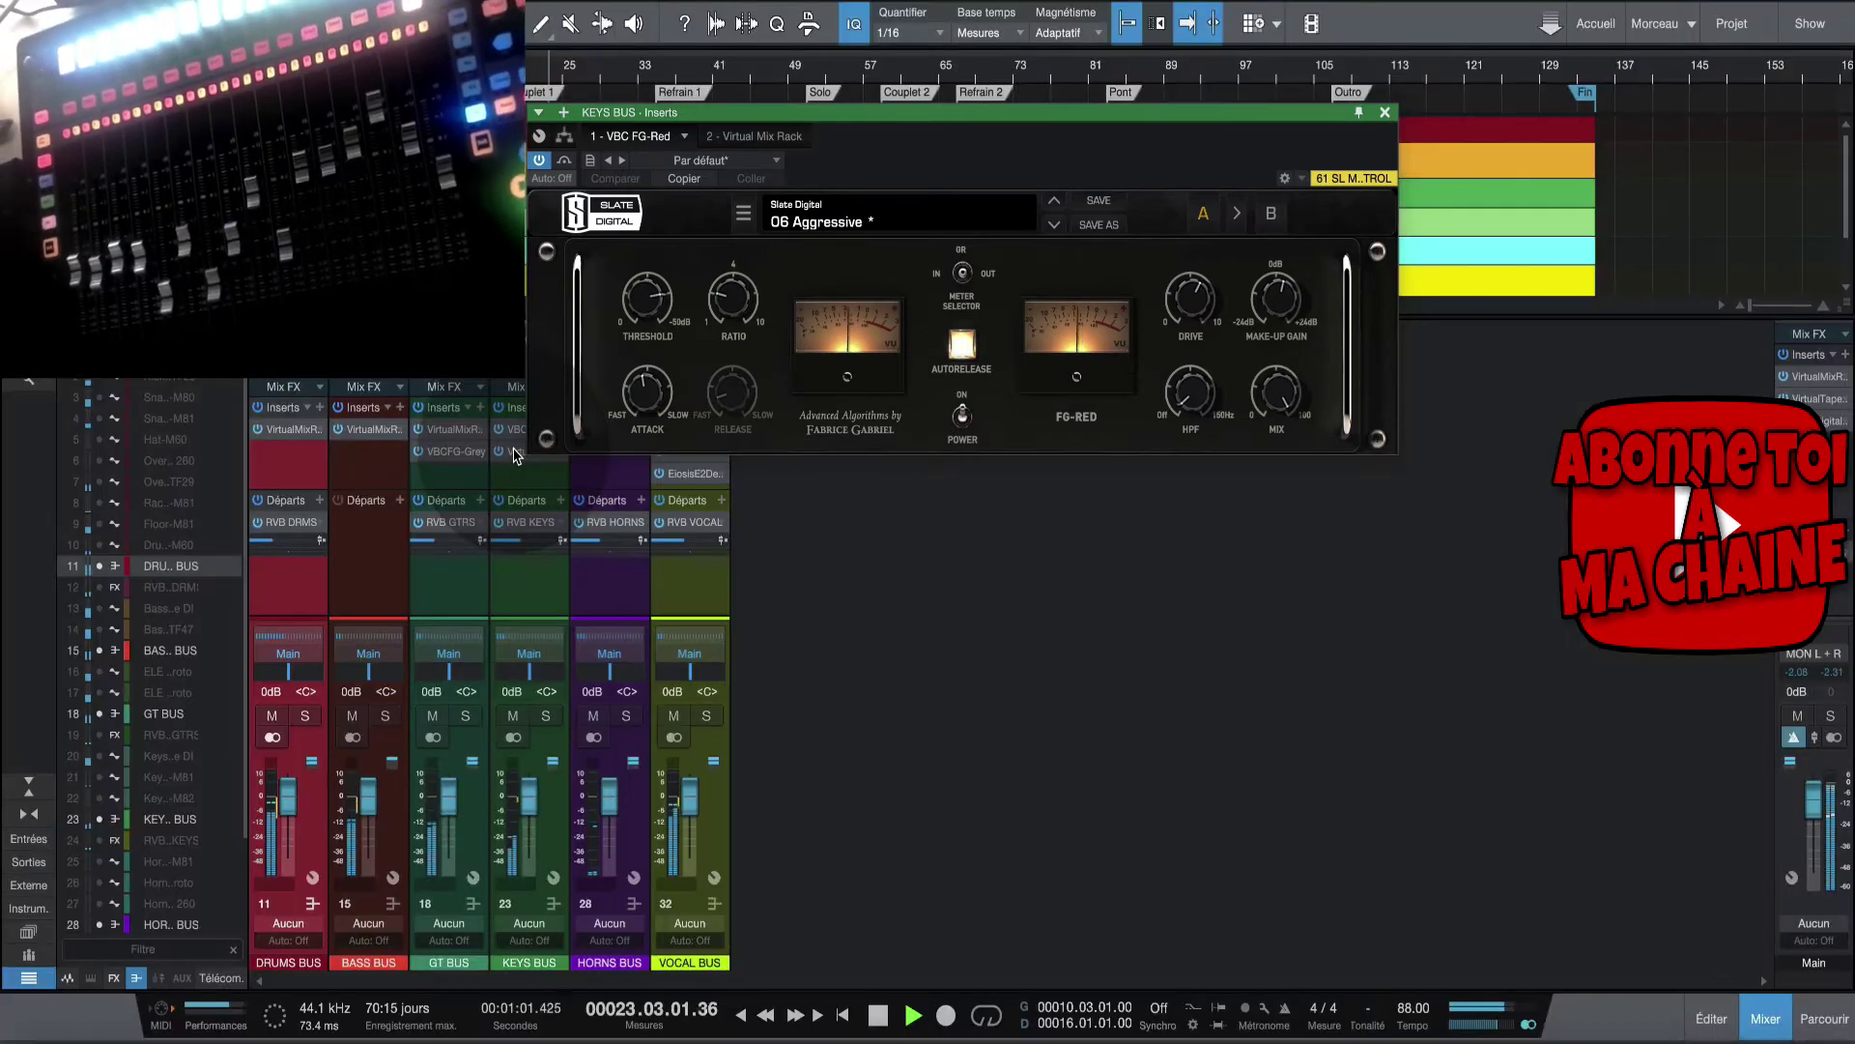
pyautogui.click(513, 451)
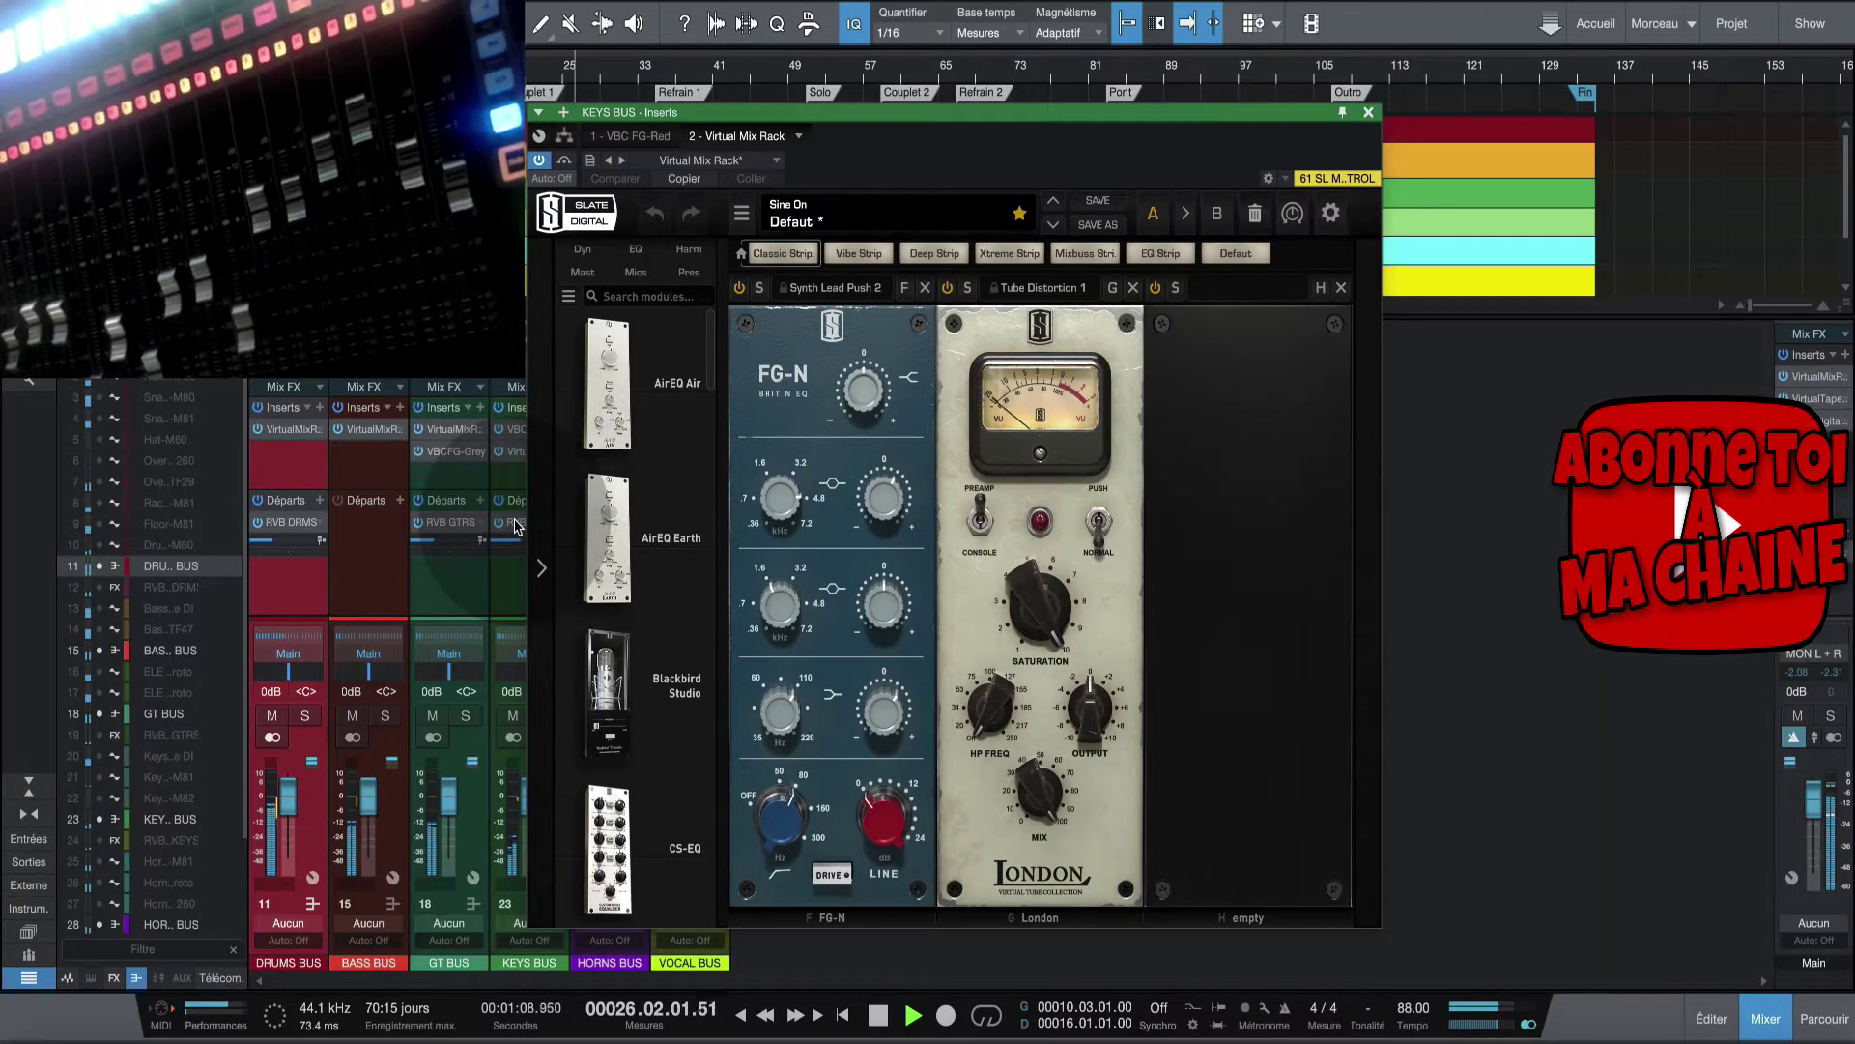
pyautogui.click(516, 524)
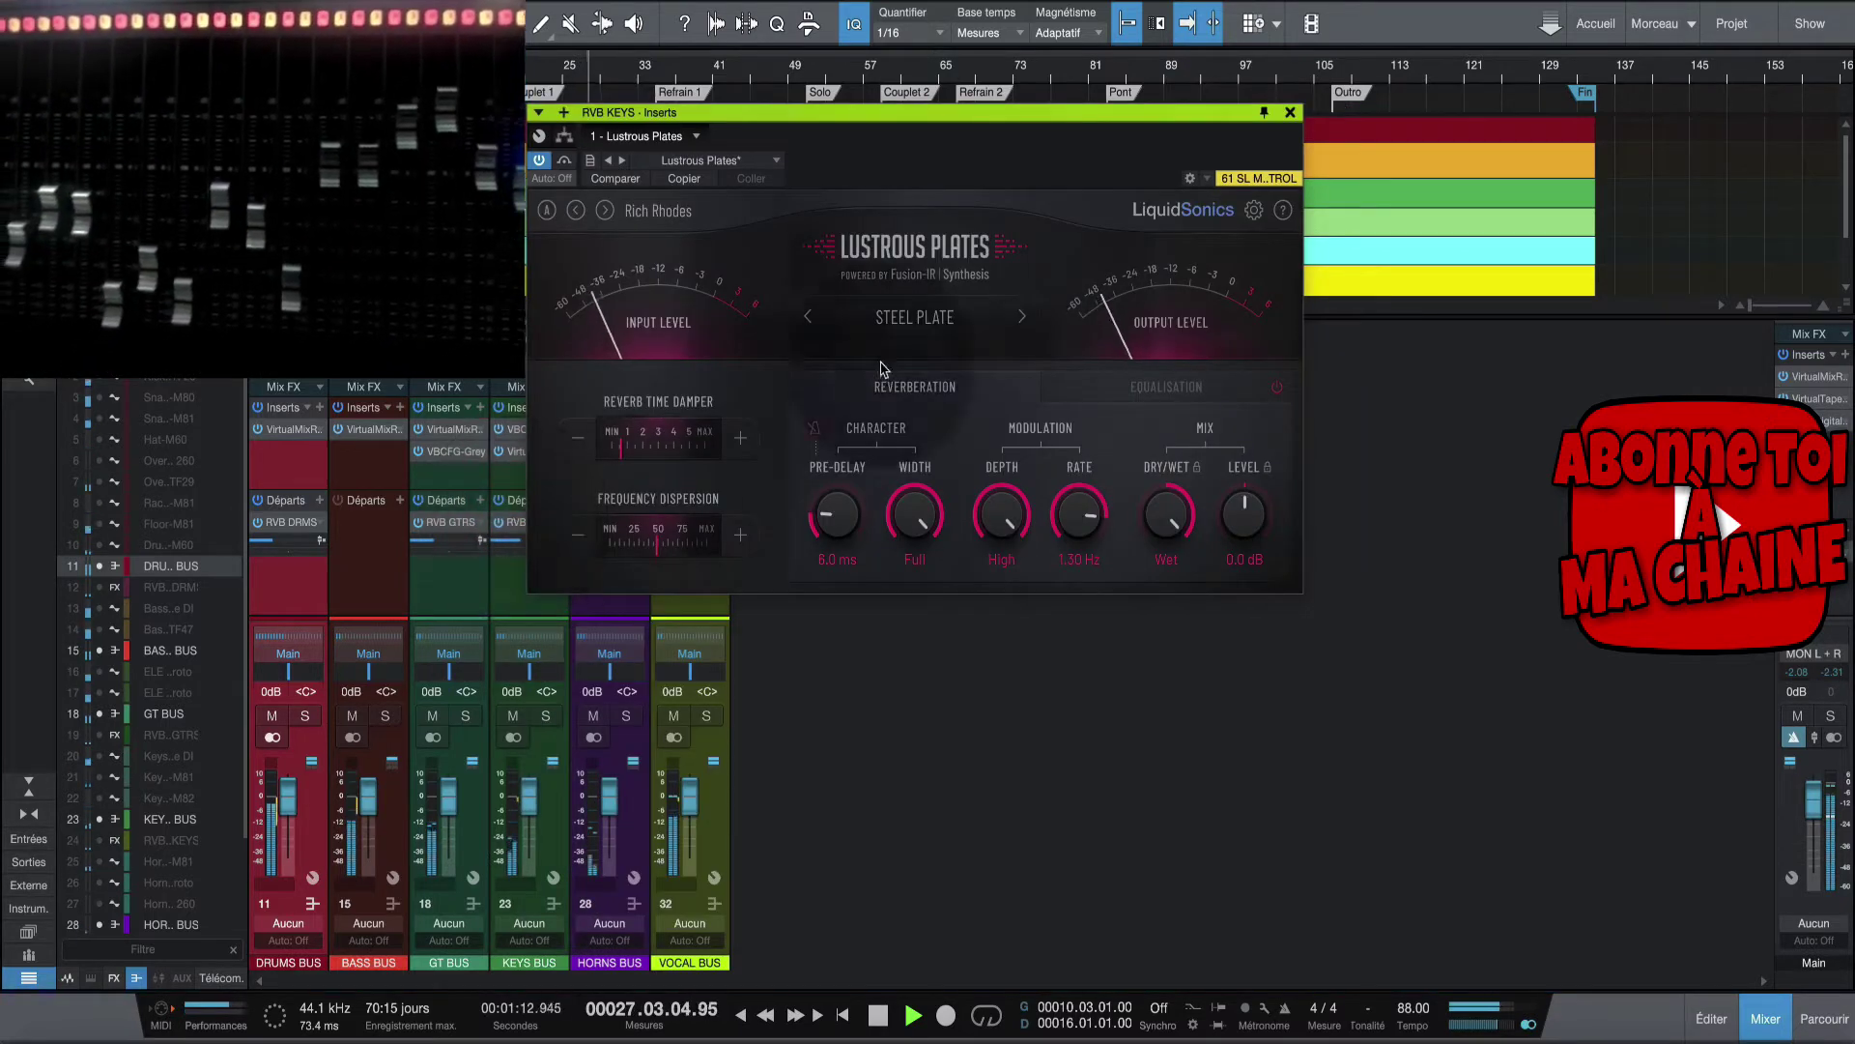
pyautogui.moveTo(835, 119); pyautogui.dragTo(1202, 280)
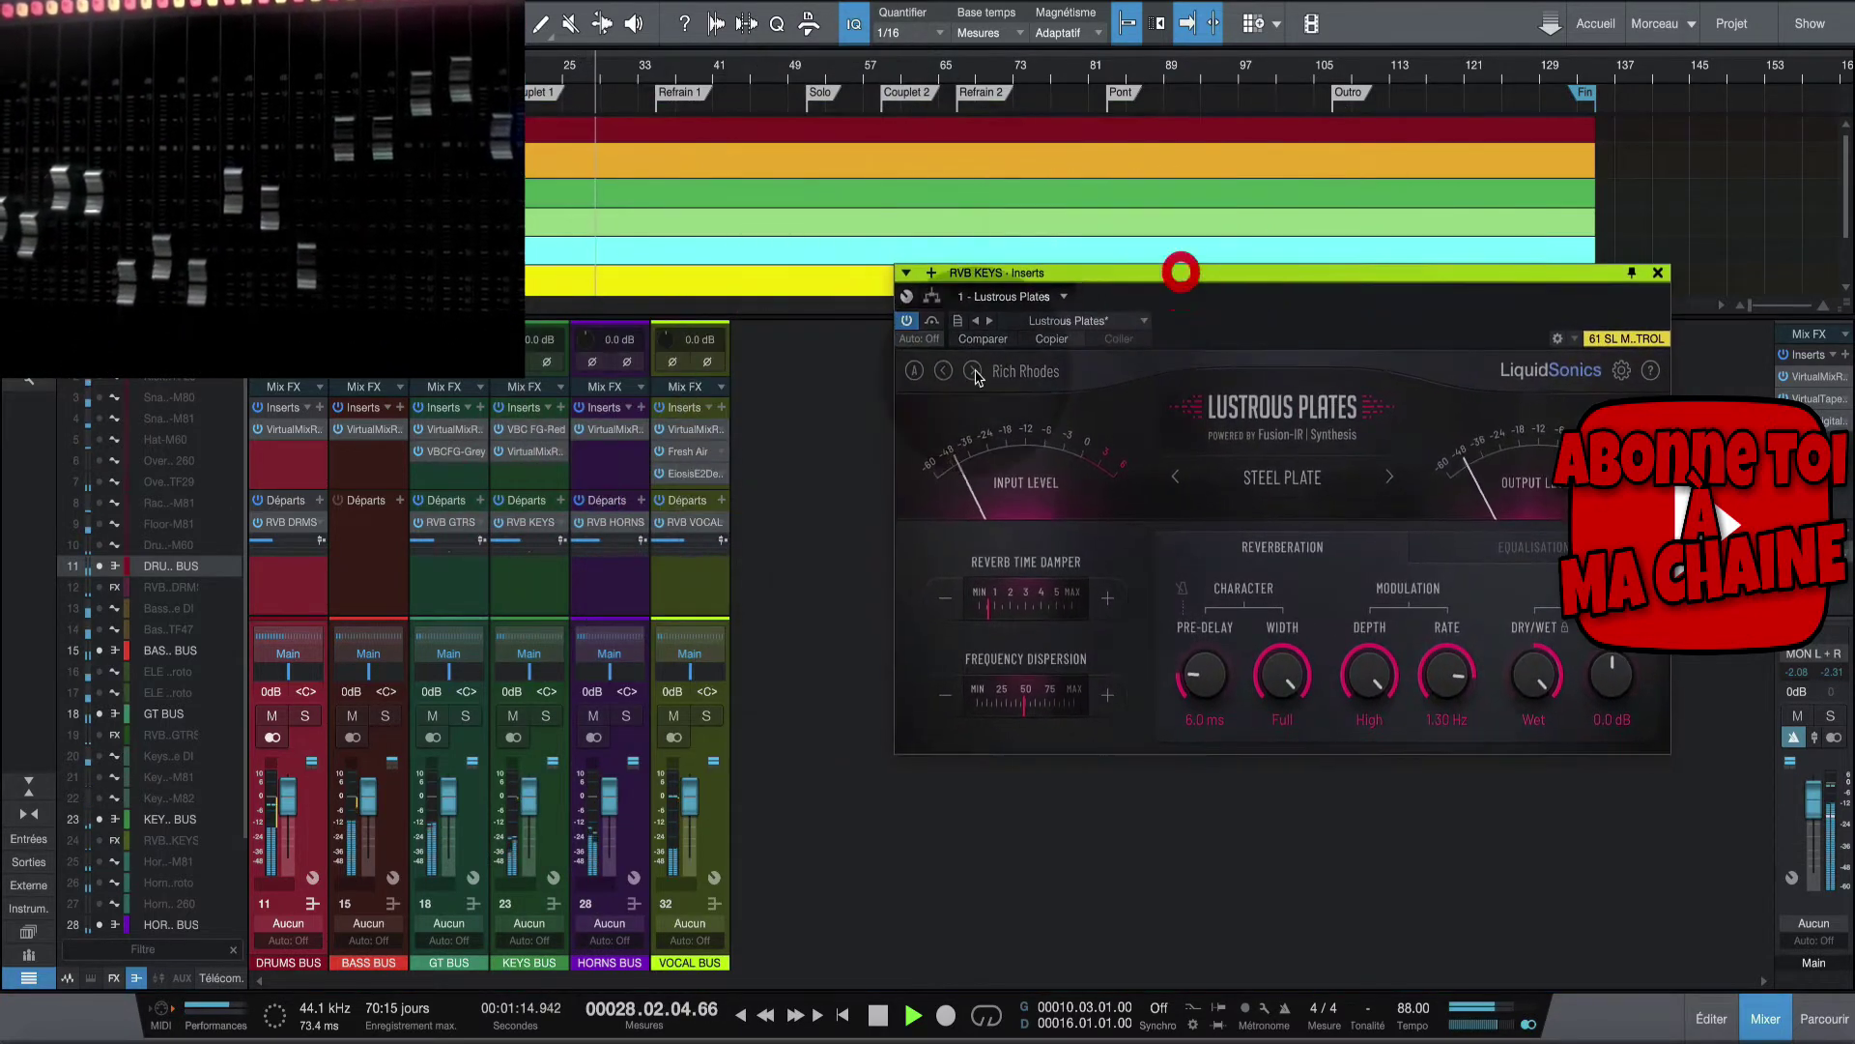
# Inspect the HORNS BUS Virtual Mix Rack and the Lustrous Plates reverb on its RVB HORNS send.
pyautogui.click(623, 431)
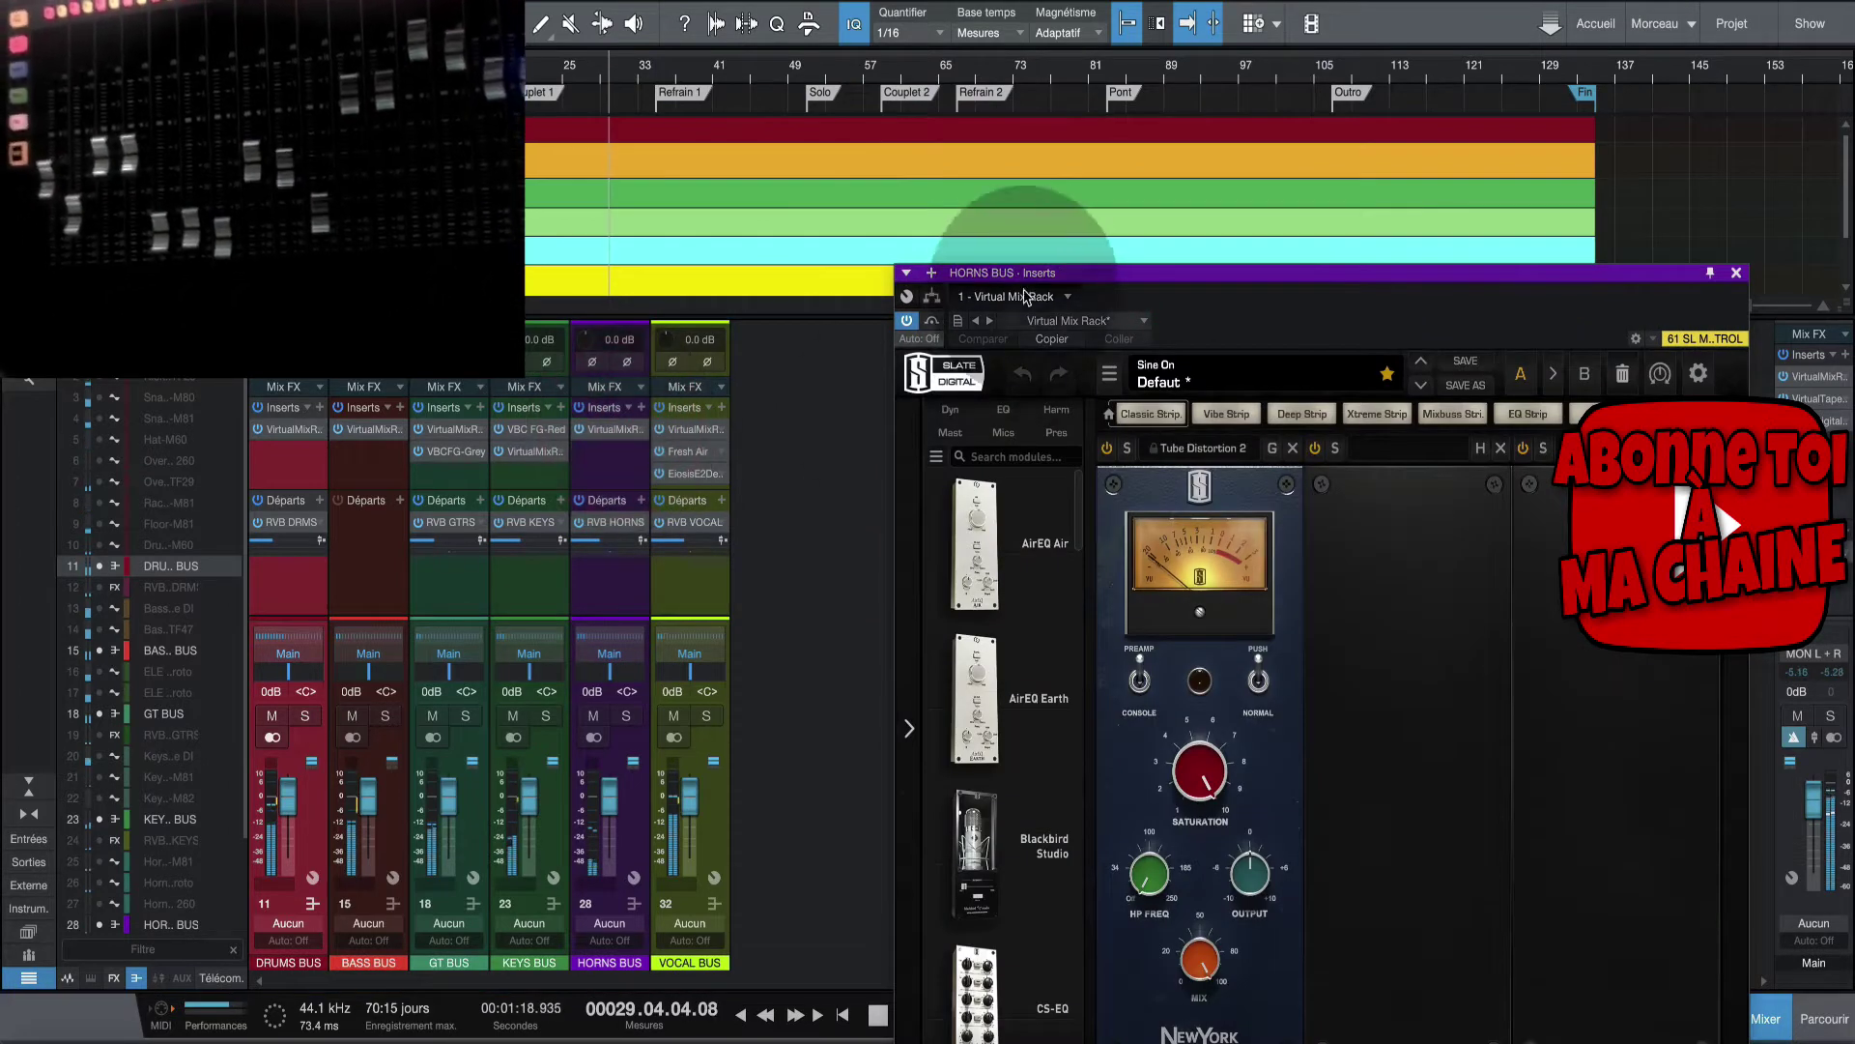
pyautogui.moveTo(1057, 273); pyautogui.dragTo(1056, 144)
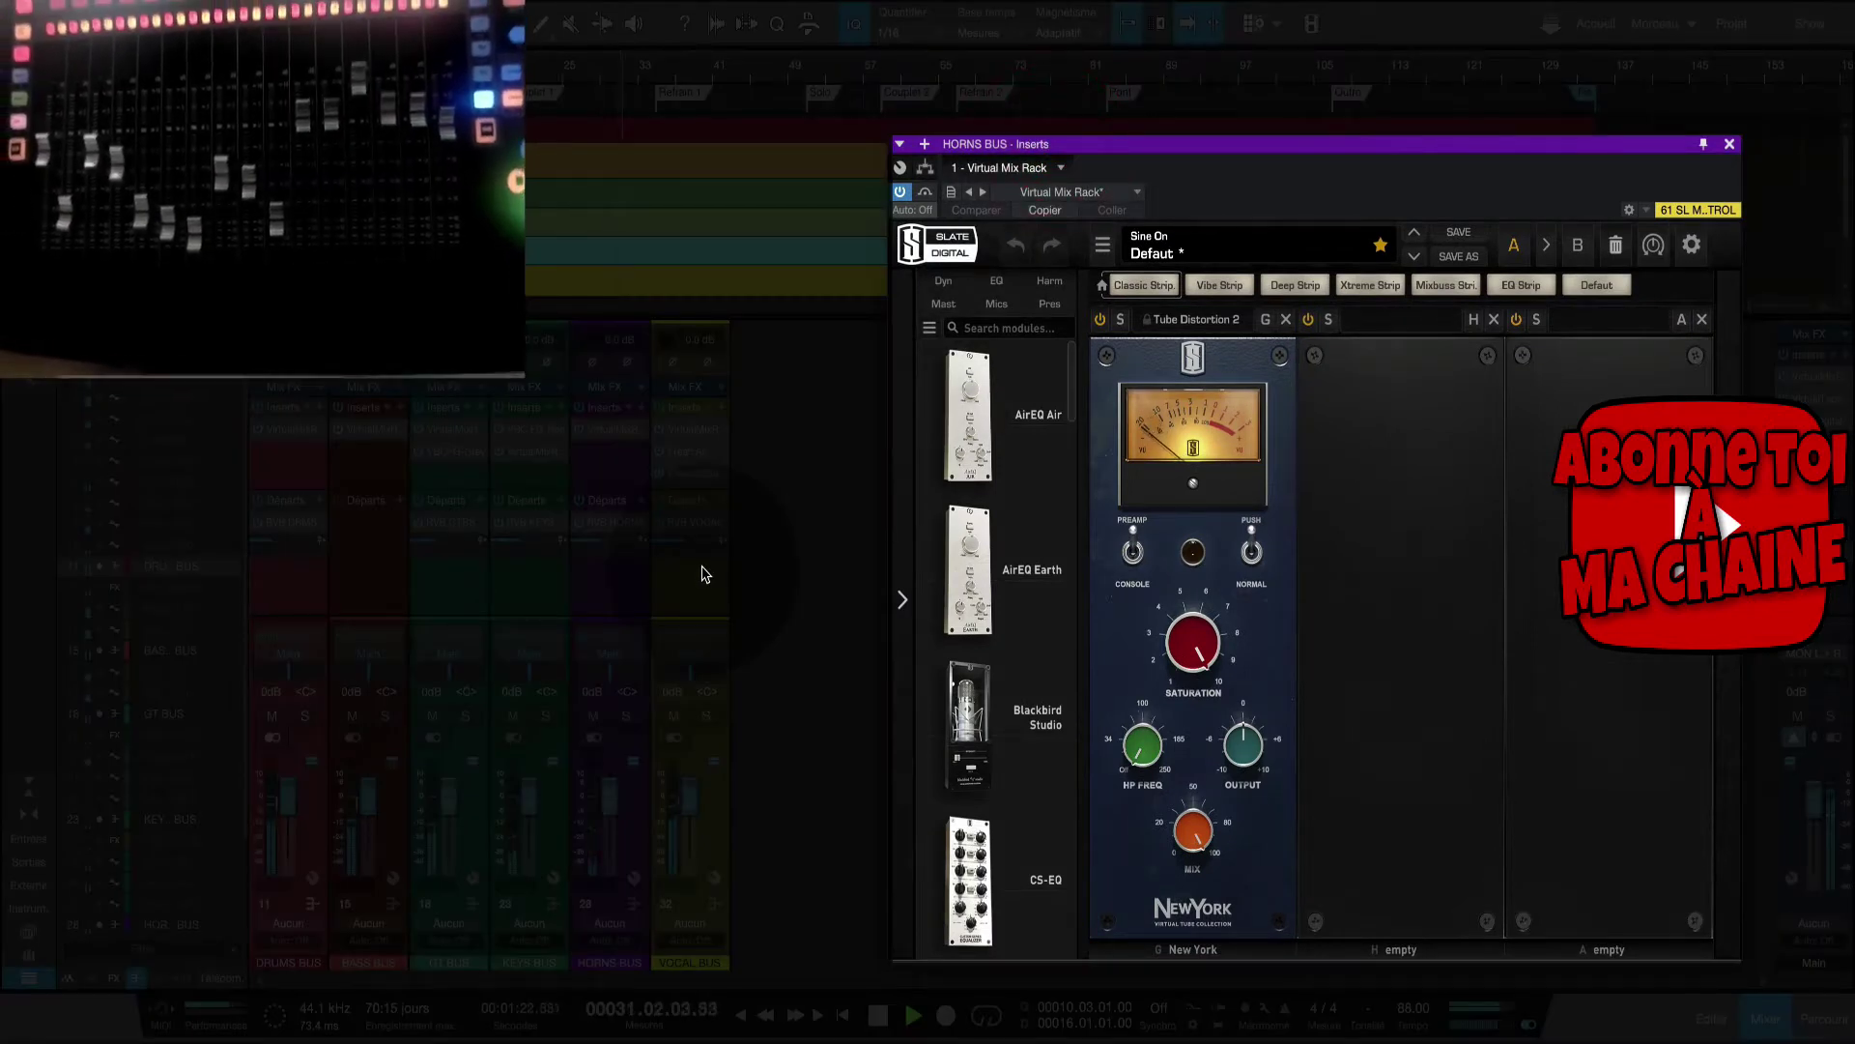
pyautogui.doubleClick(624, 524)
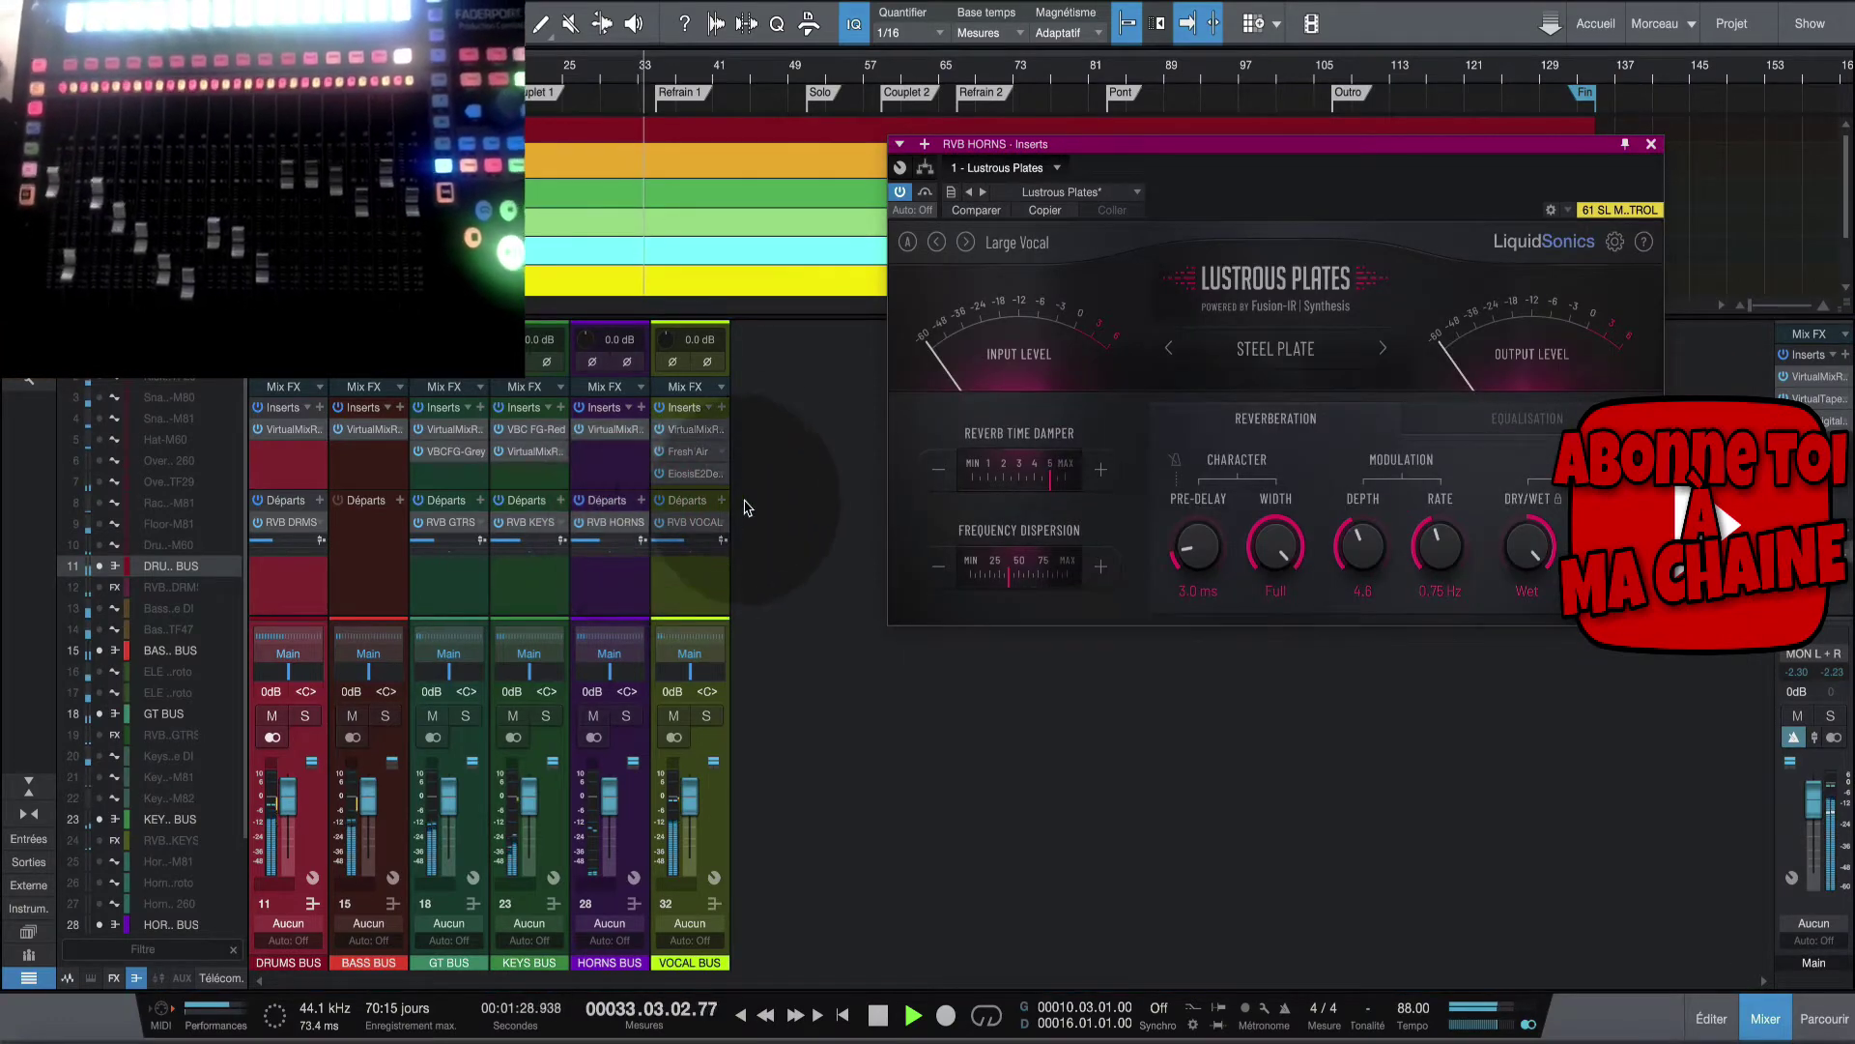
# Inspect the VOCAL BUS inserts, Virtual Mix Rack, Fresh Air and Eiosis E2Deesser, and the Lustrous Plates reverb on its RVB VOCAL send.
pyautogui.click(692, 436)
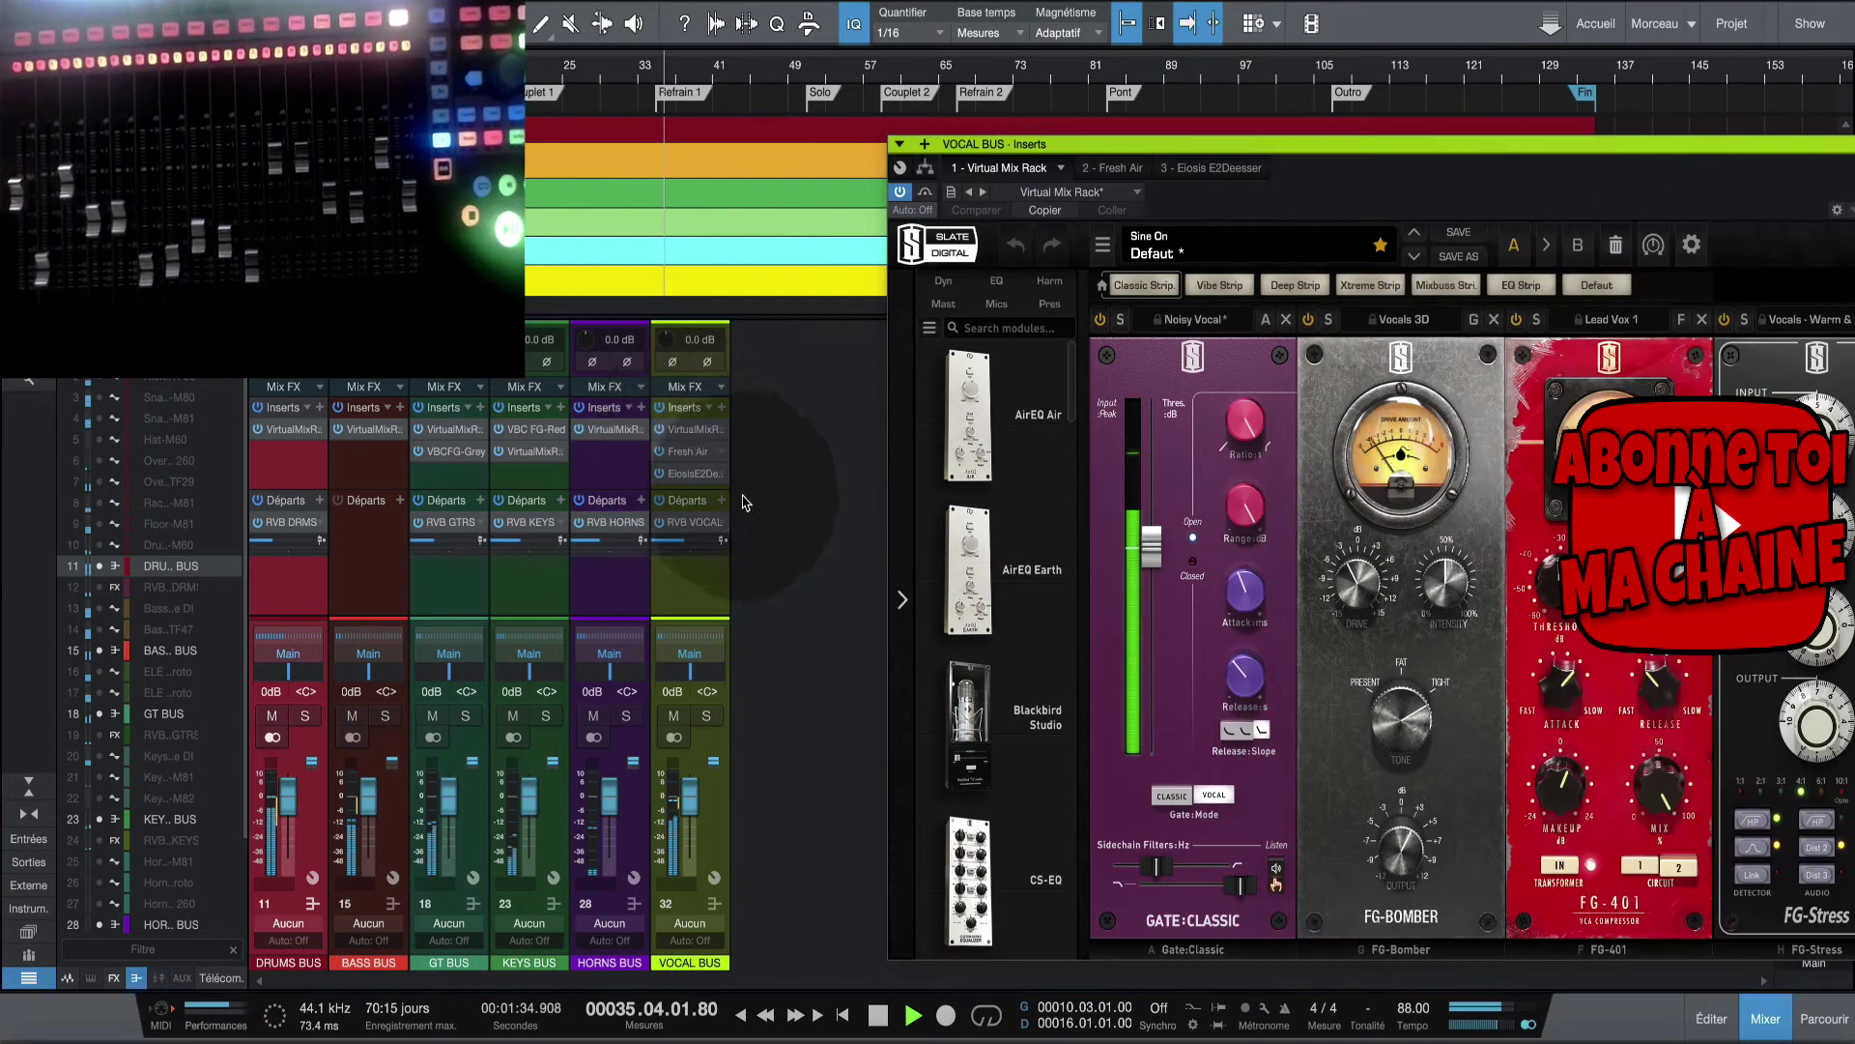
pyautogui.moveTo(1232, 145); pyautogui.dragTo(1097, 113)
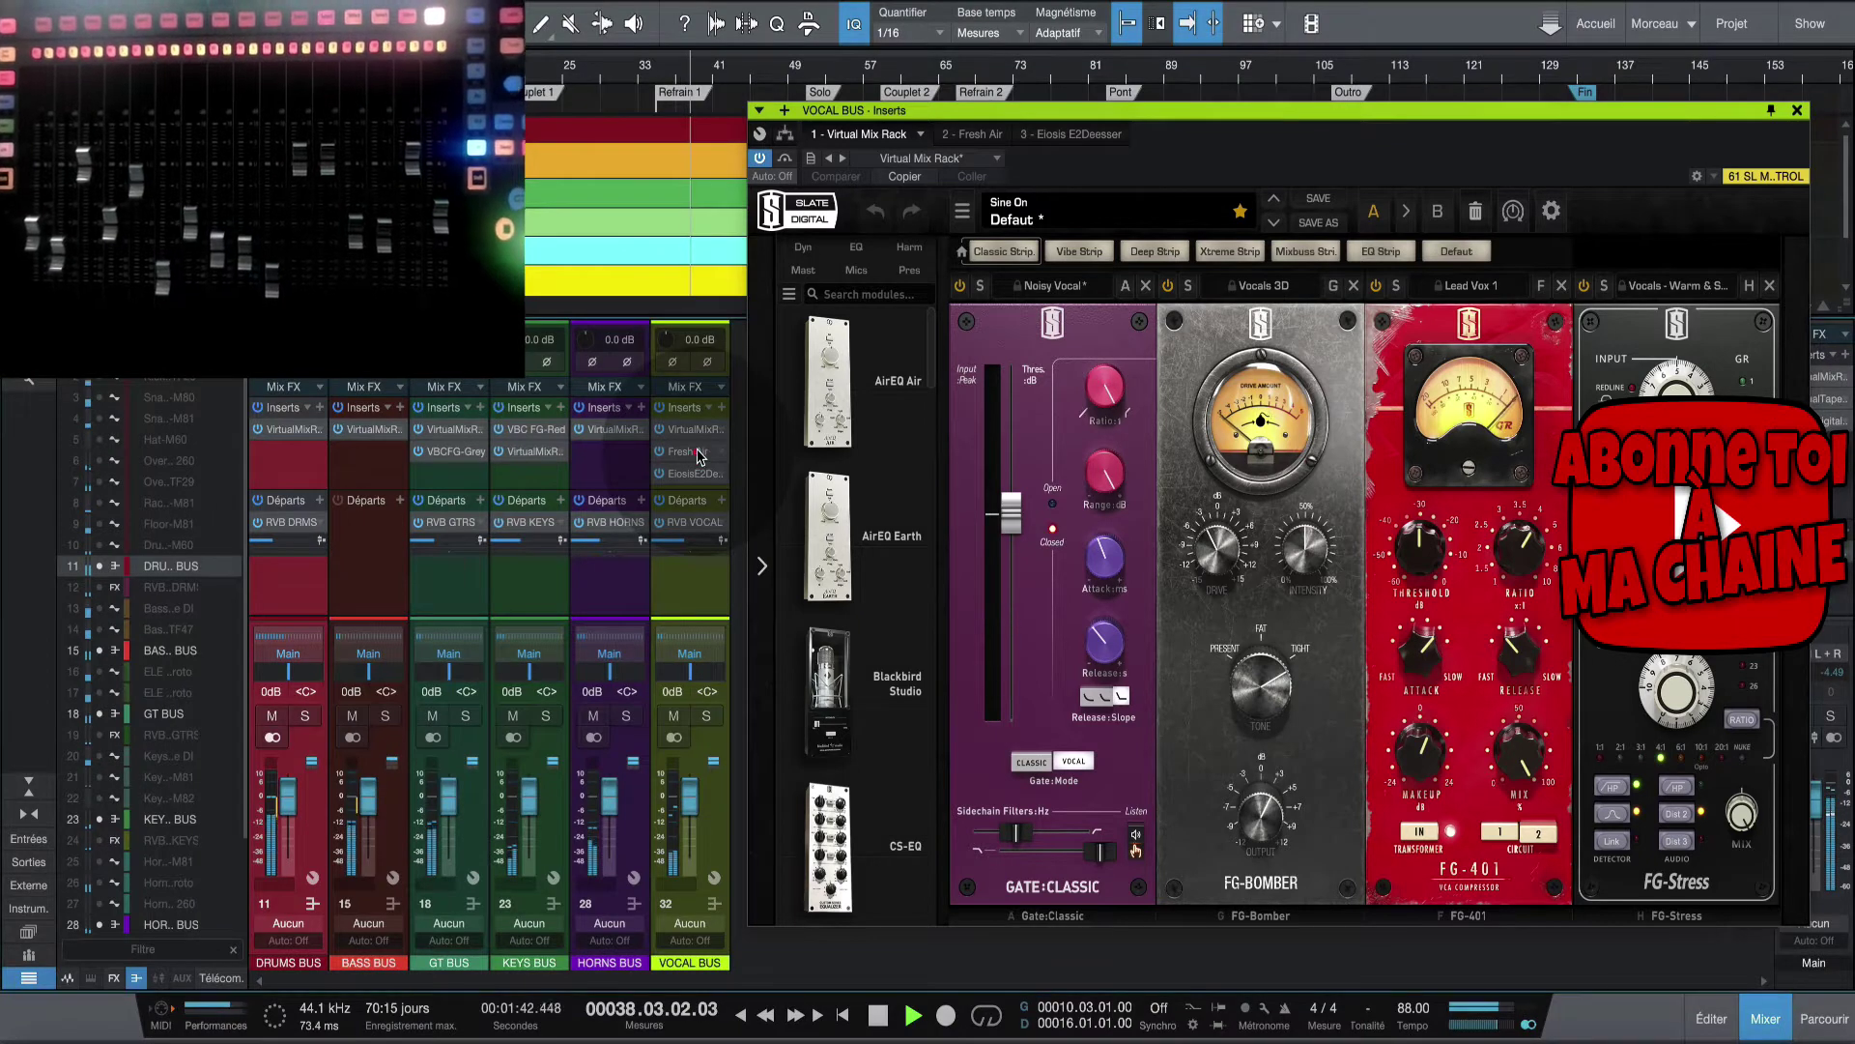
pyautogui.click(698, 451)
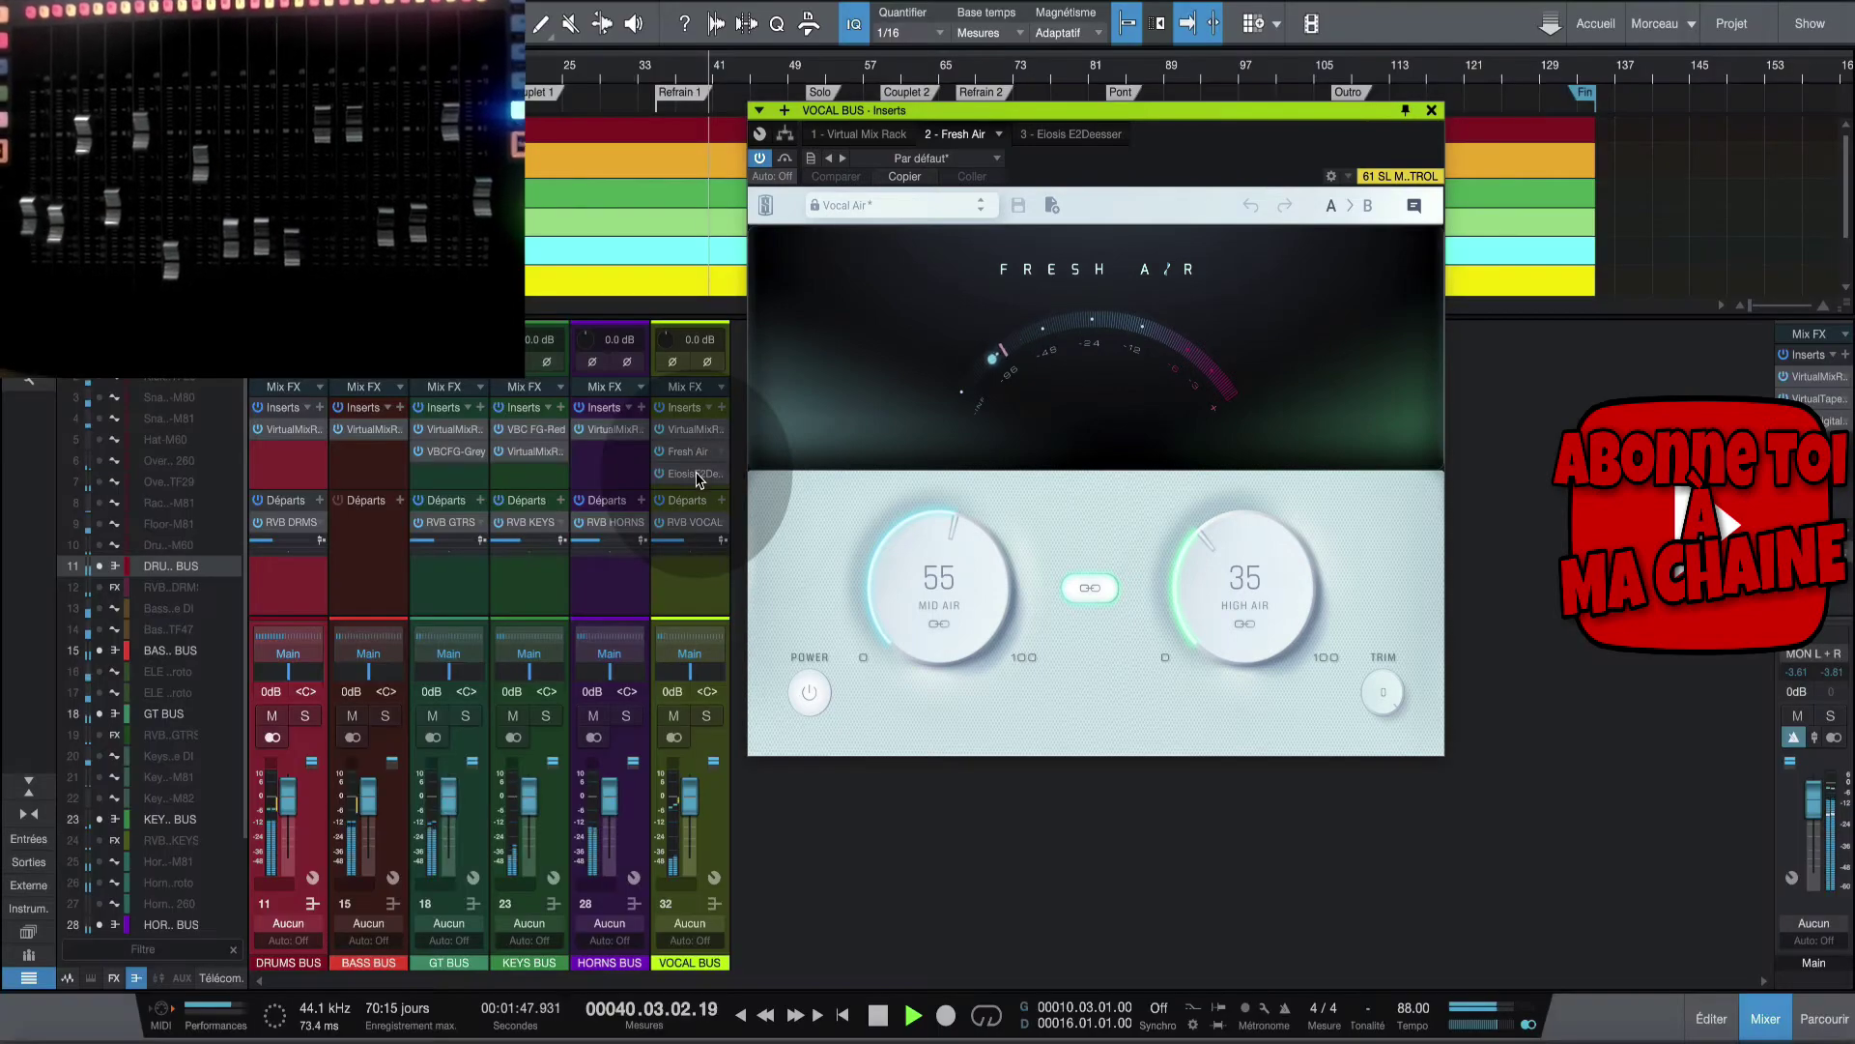
pyautogui.click(696, 474)
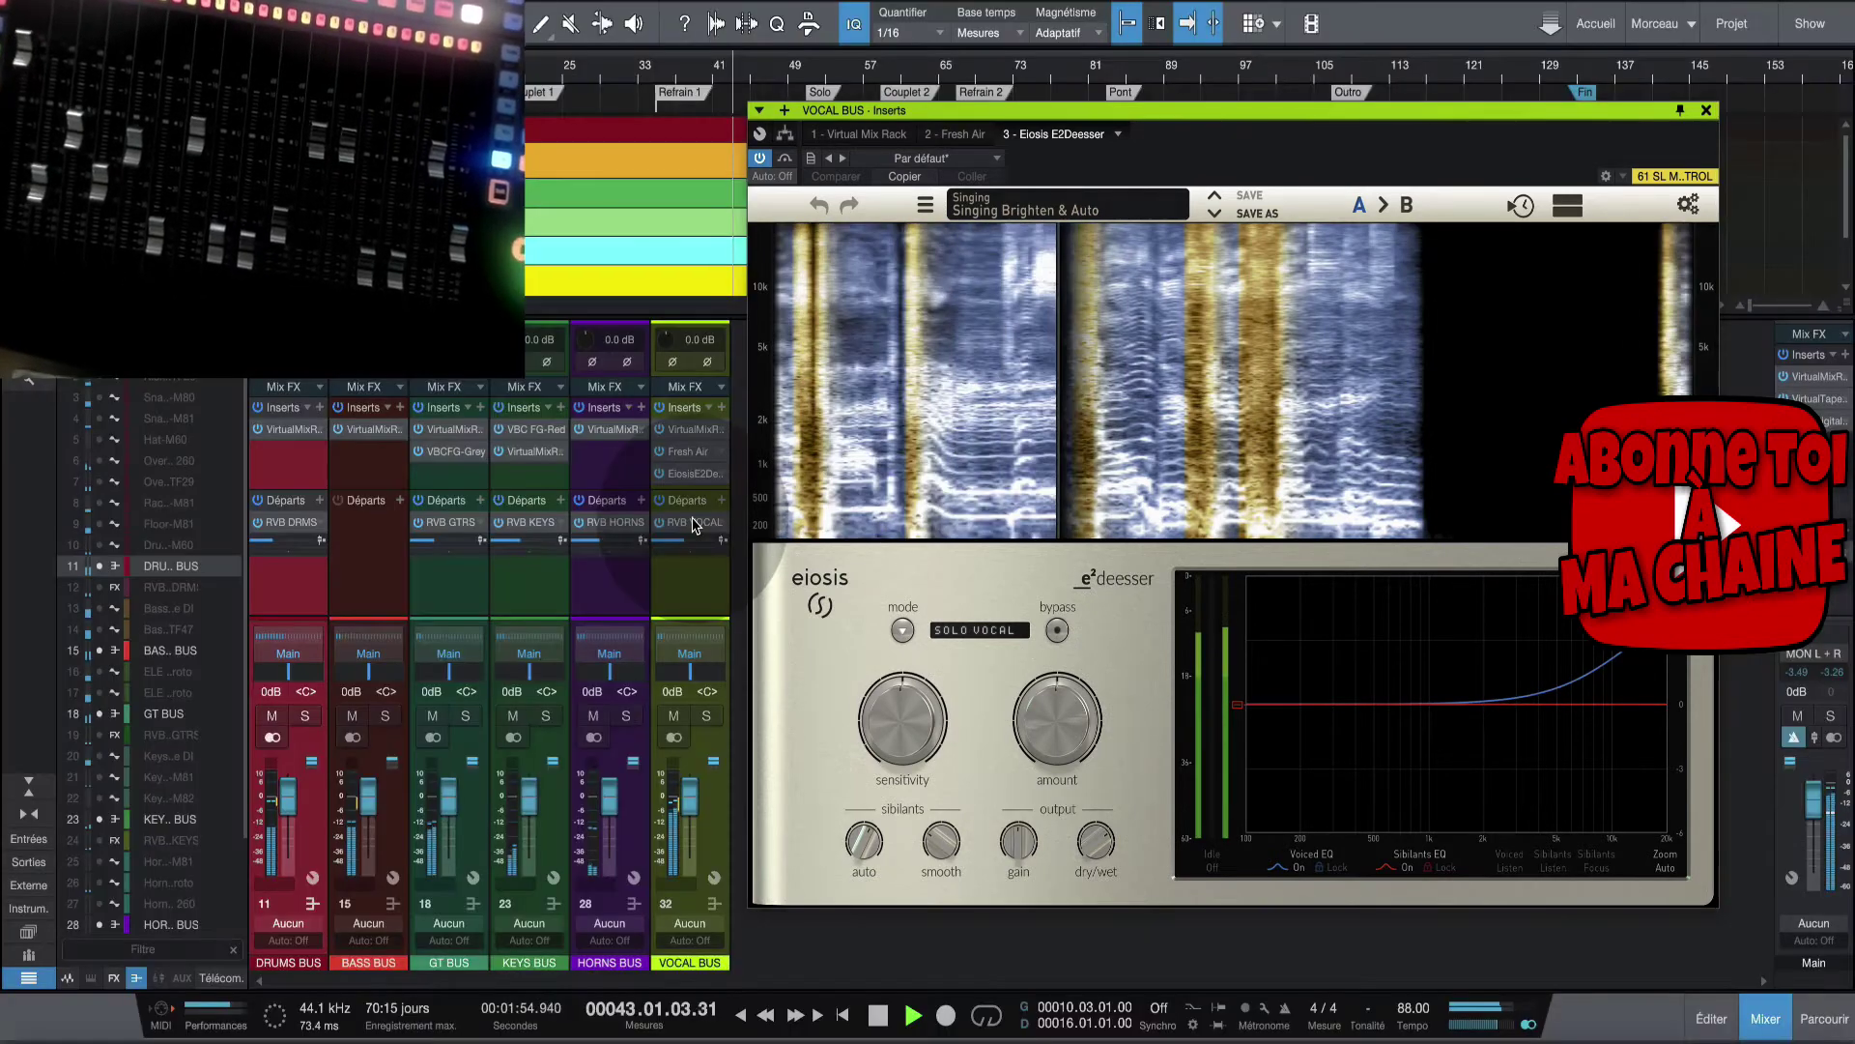
pyautogui.click(692, 520)
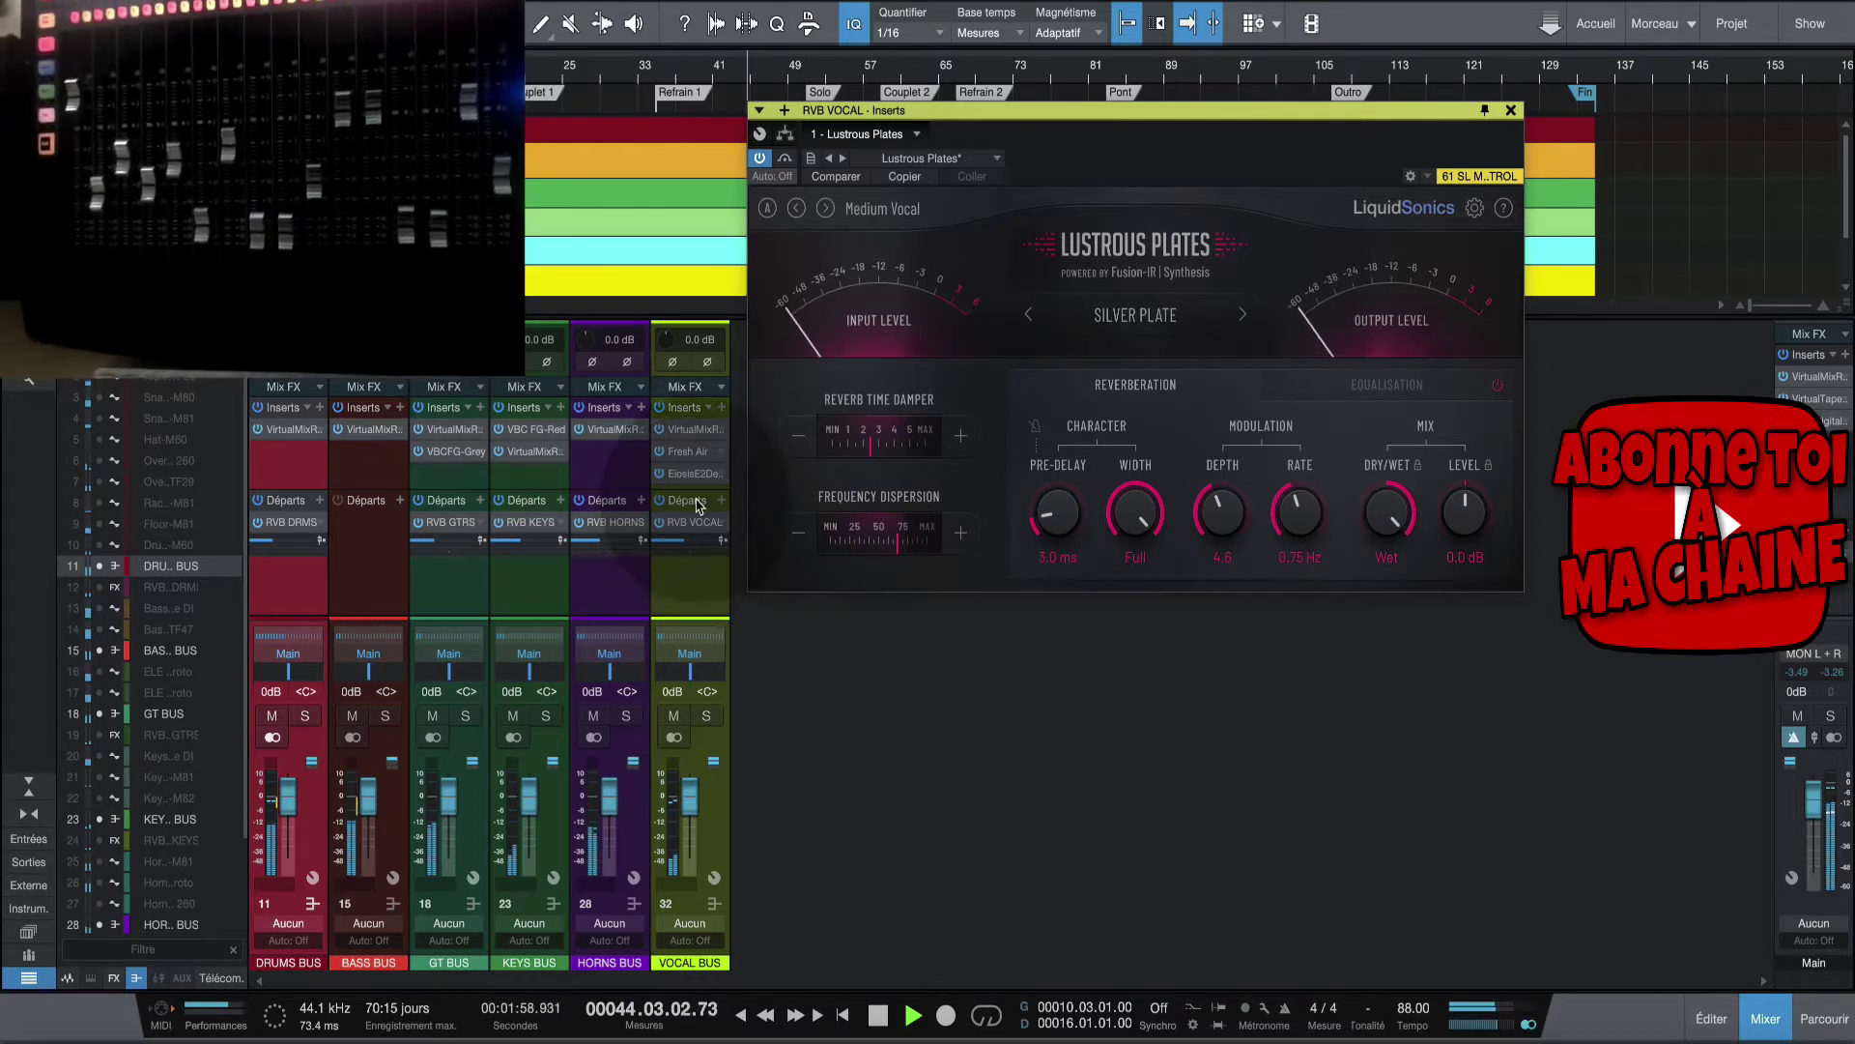
# Inspect the Main output's inserts from Virtual Mix Rack through to Slate Digital FG-X, and close the plug-in window.
pyautogui.click(1826, 380)
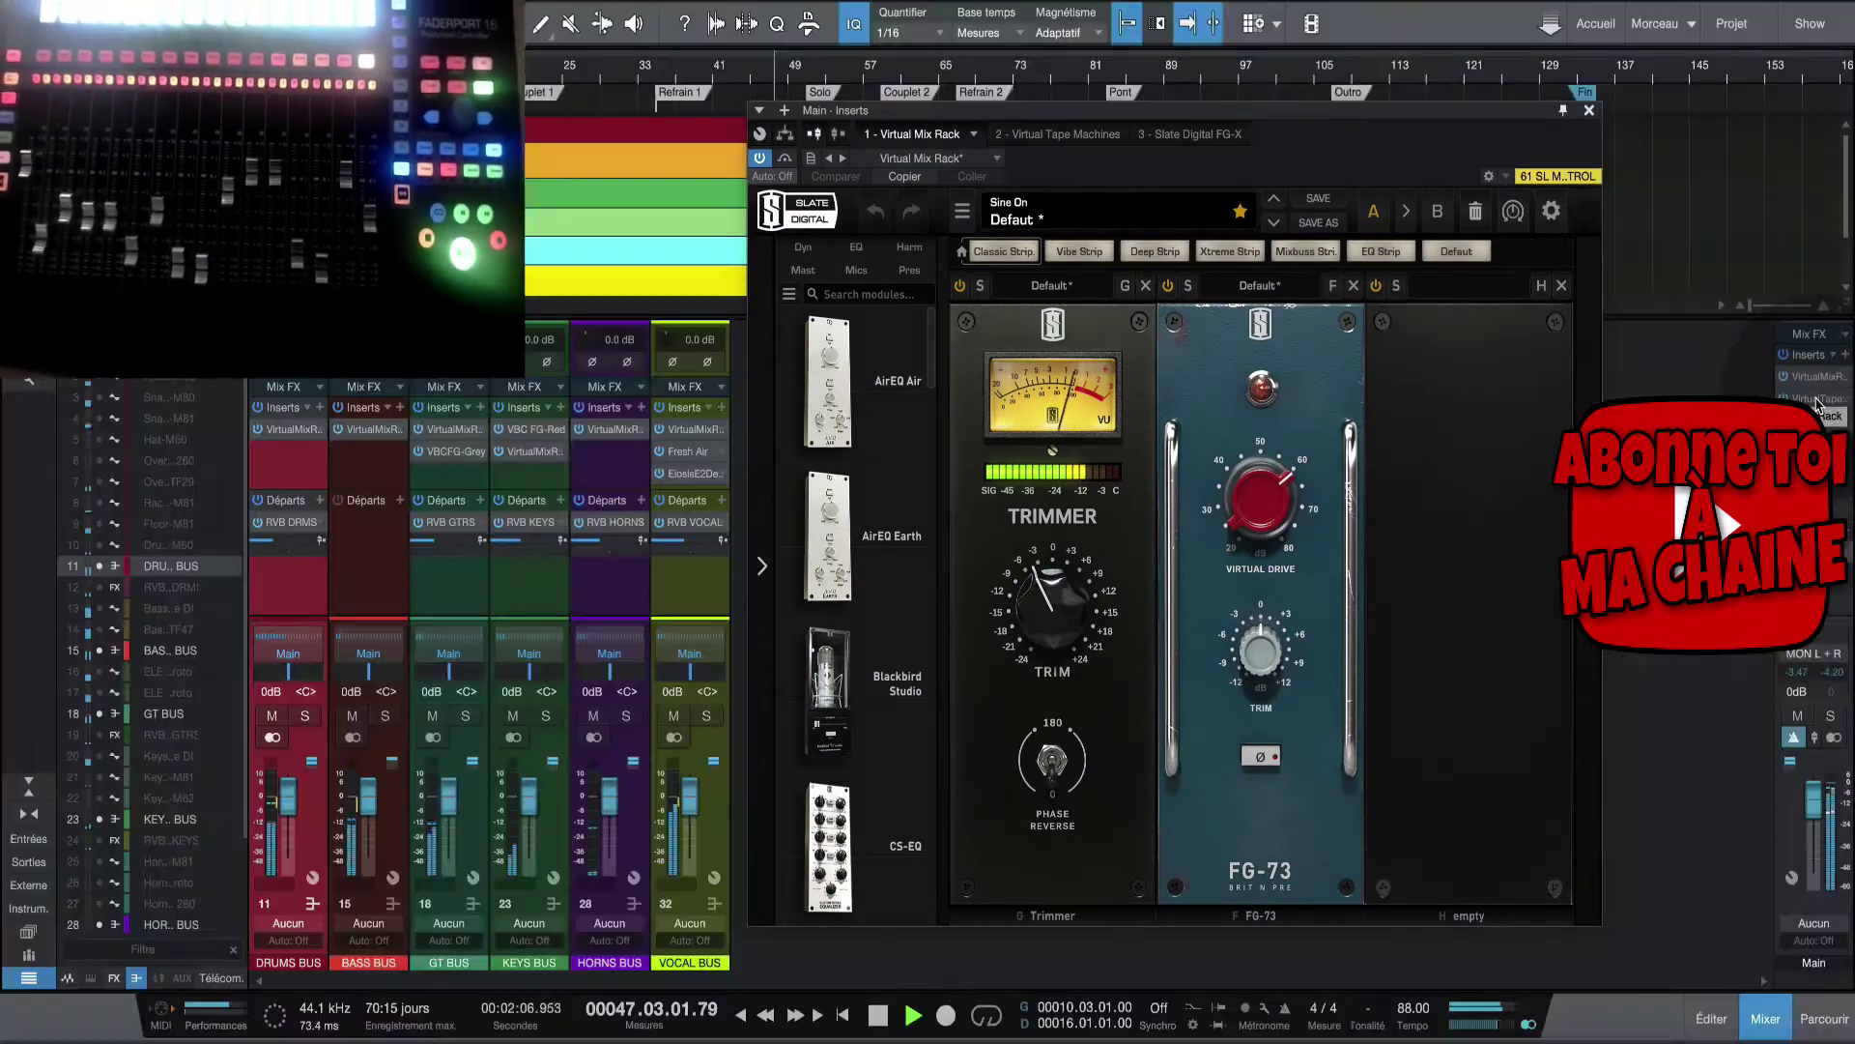
pyautogui.click(1818, 399)
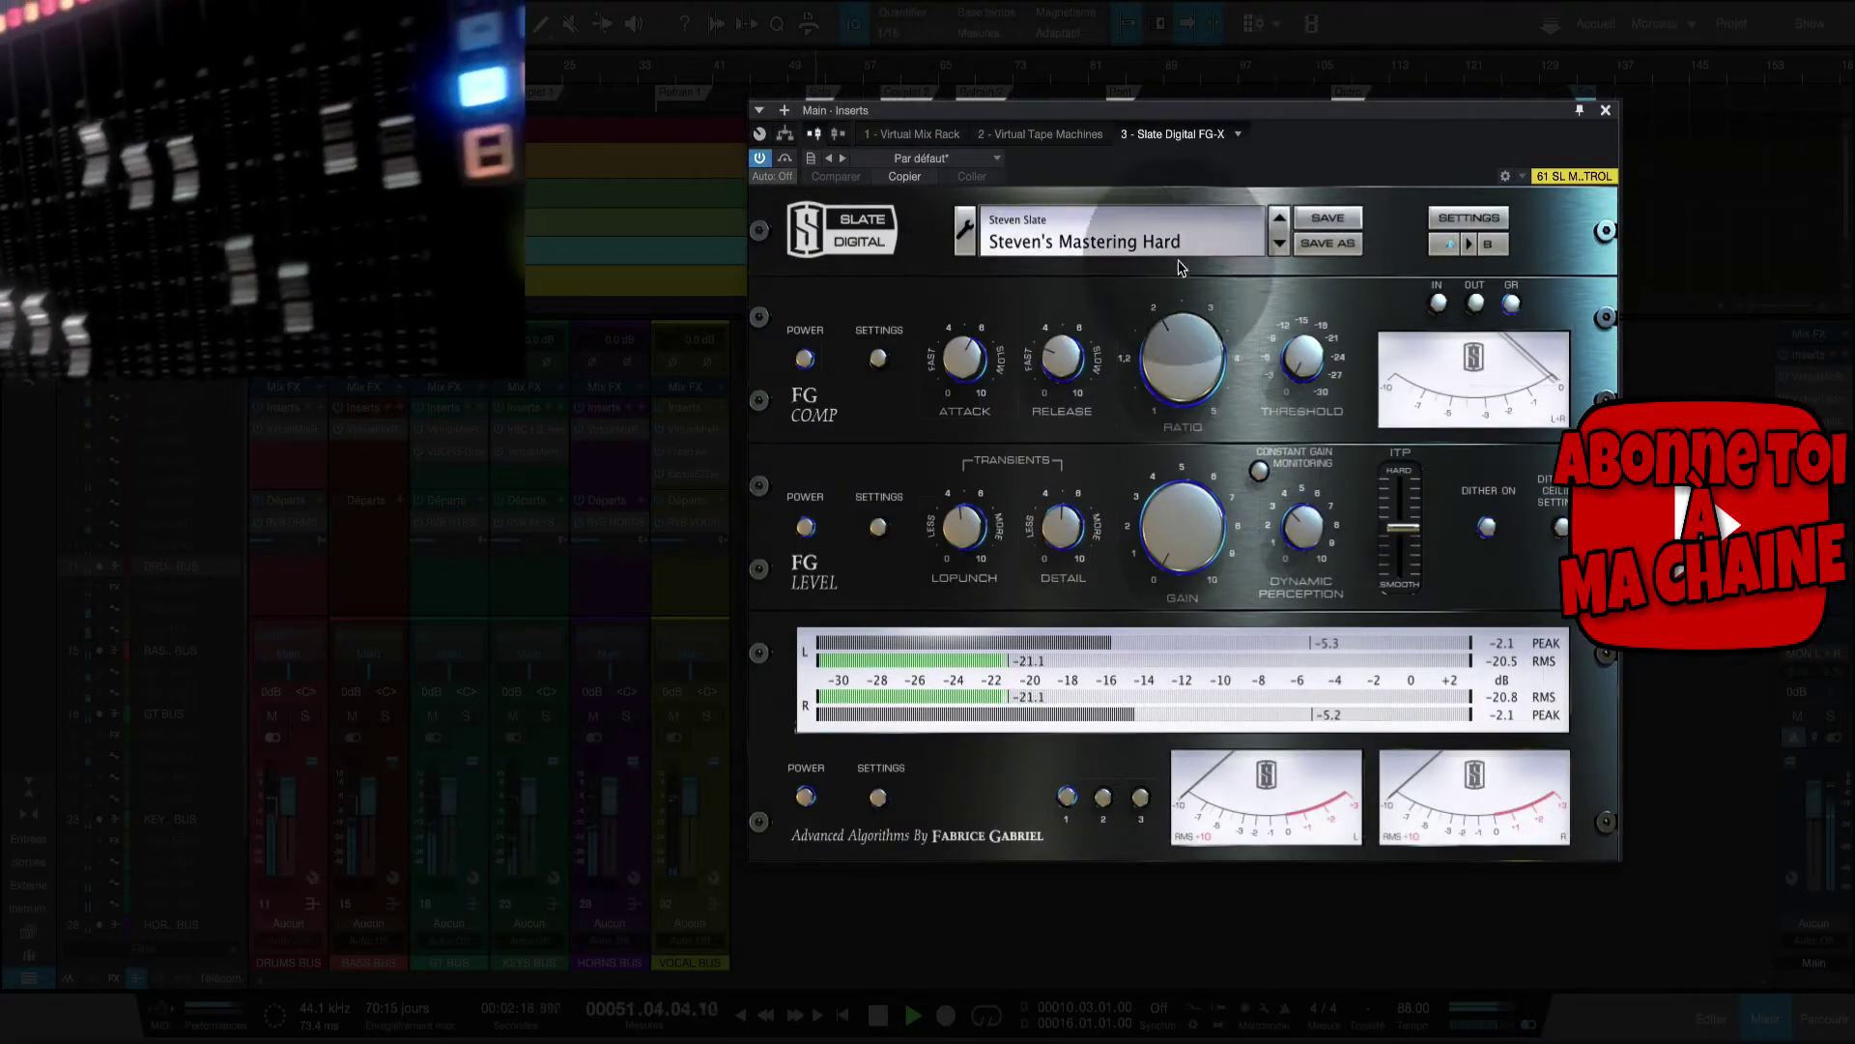
pyautogui.click(1607, 113)
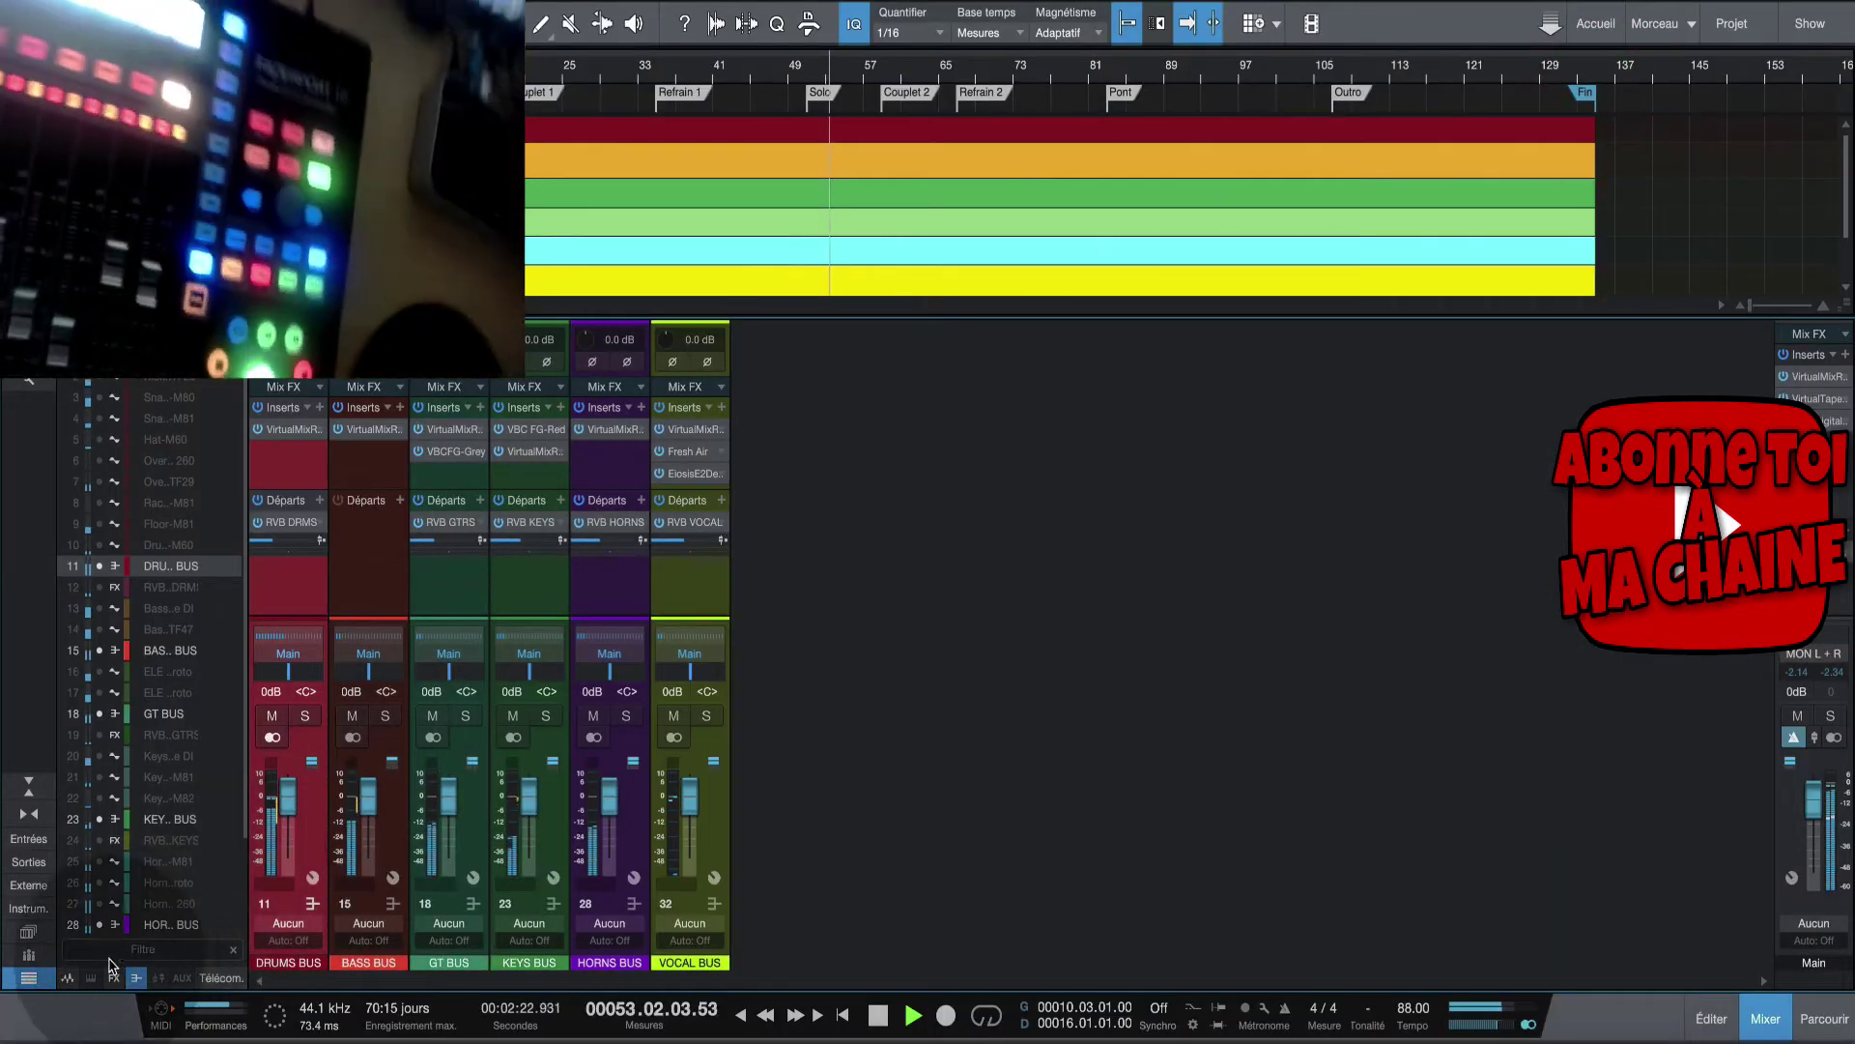
# Show the audio track channels in the mixer and inspect the Virtual Mix Rack on both kick and both snare channels.
pyautogui.click(68, 978)
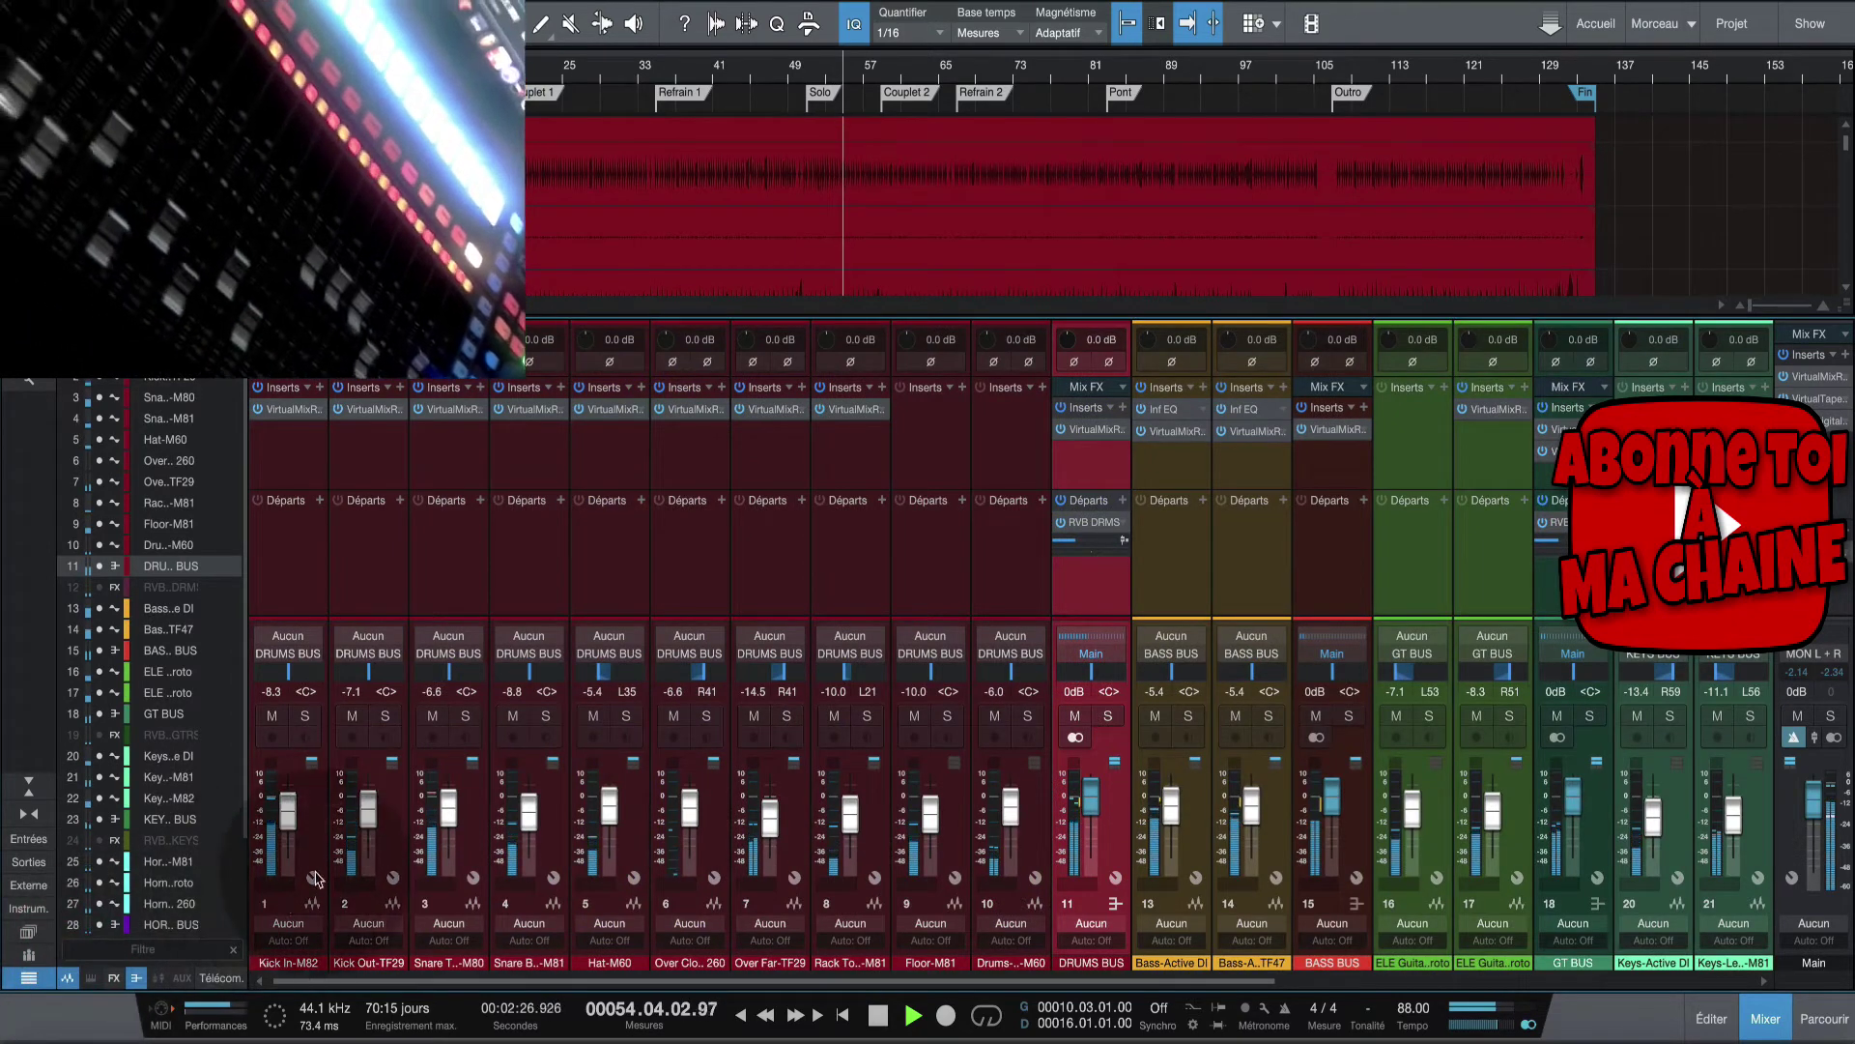
pyautogui.click(288, 408)
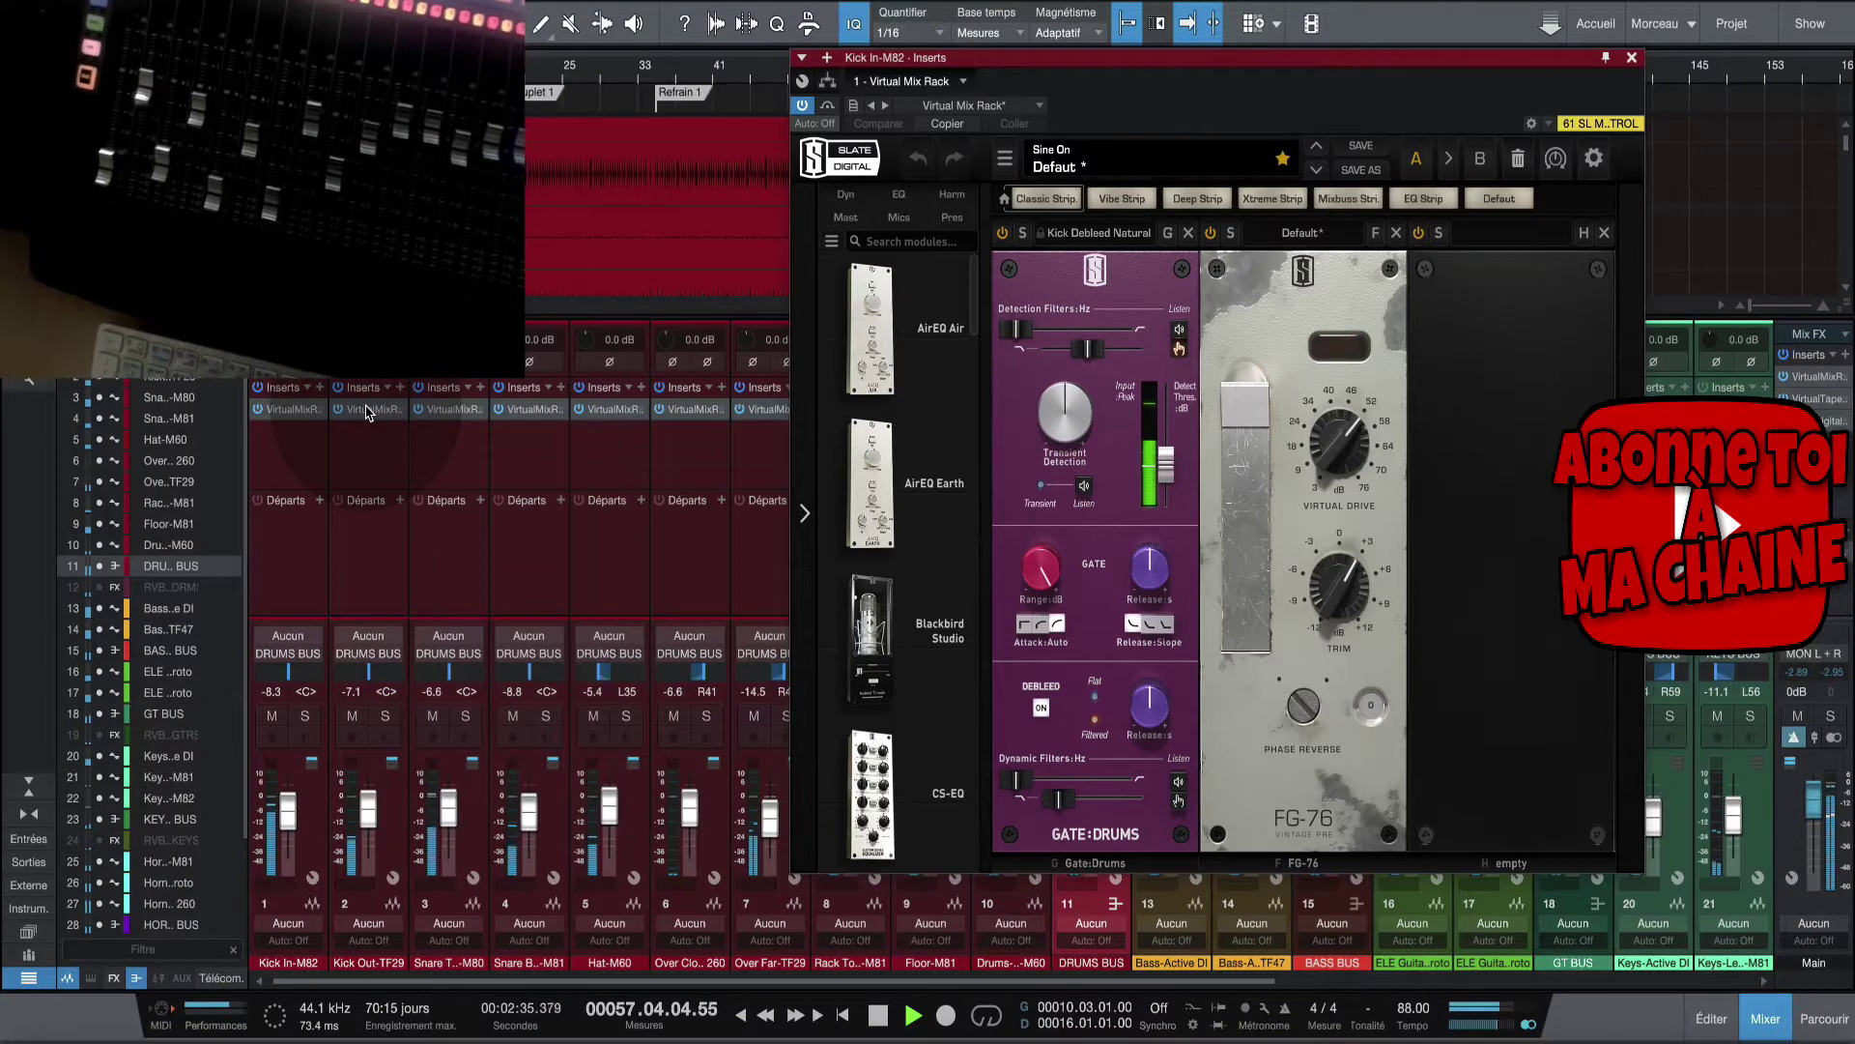
pyautogui.click(365, 410)
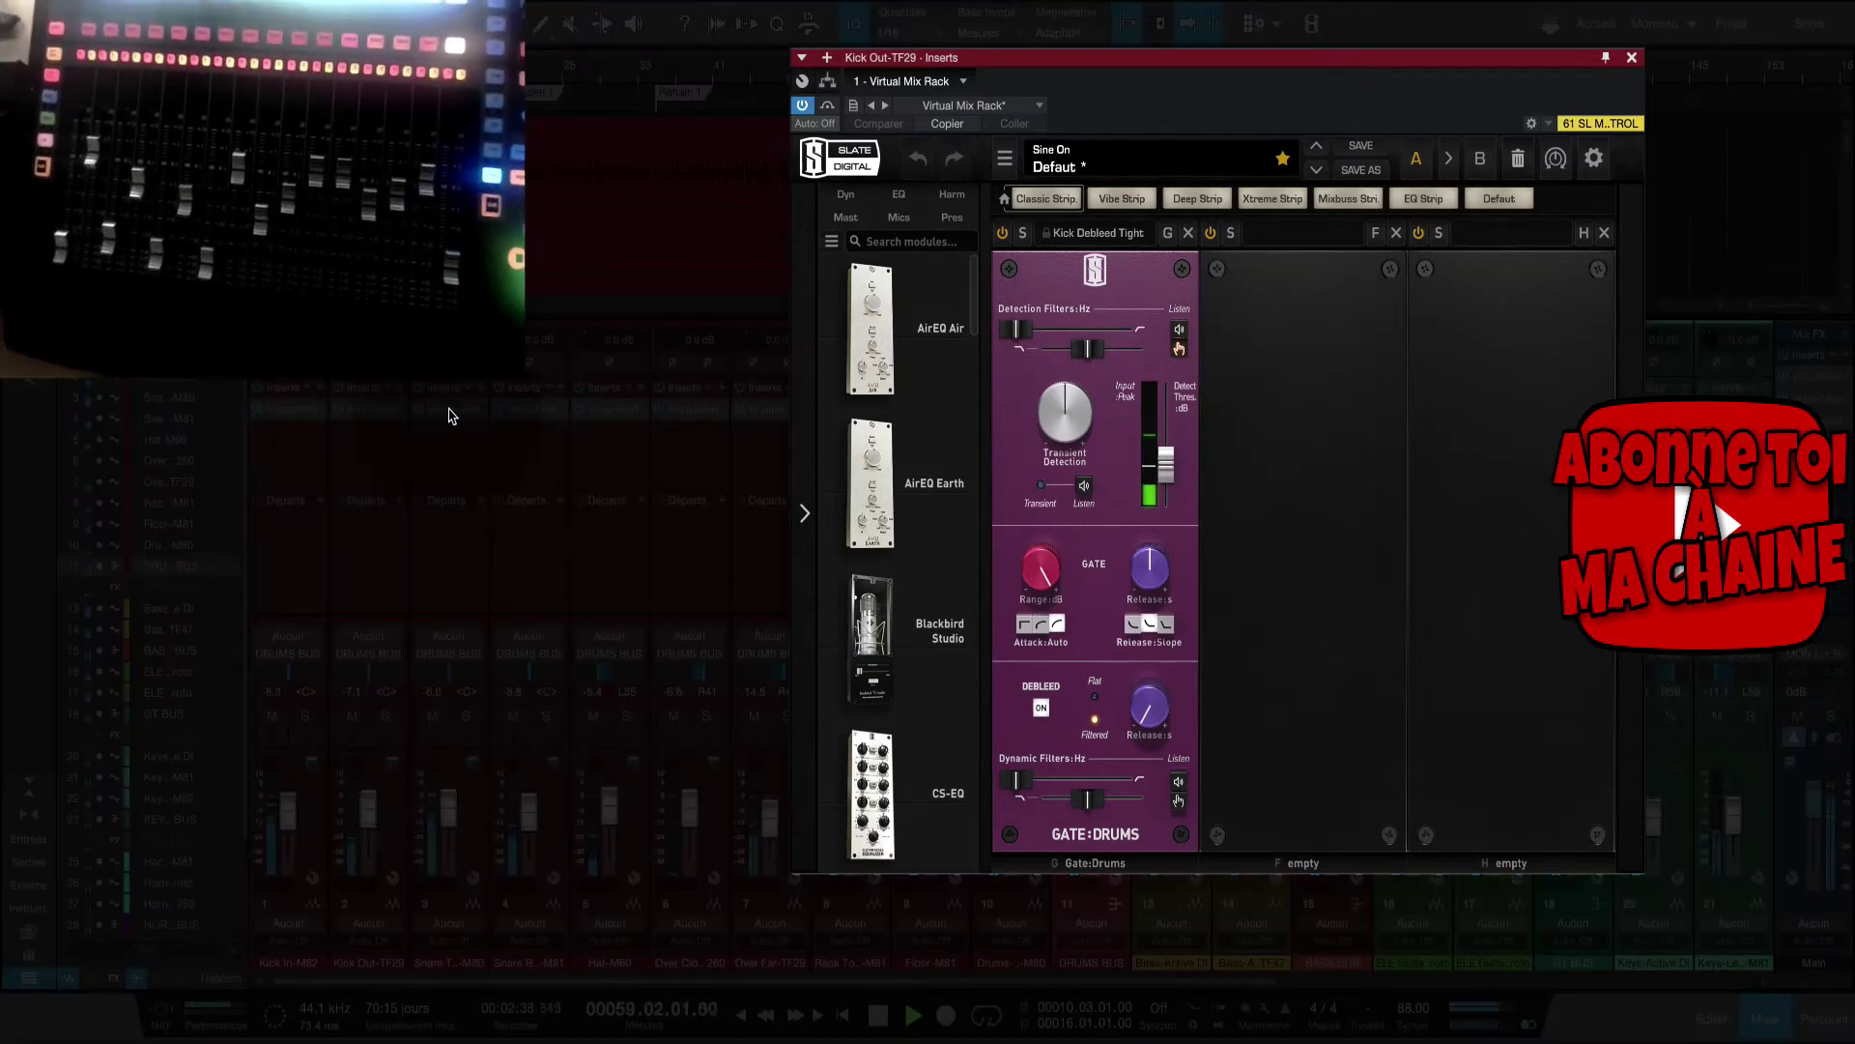
pyautogui.click(447, 411)
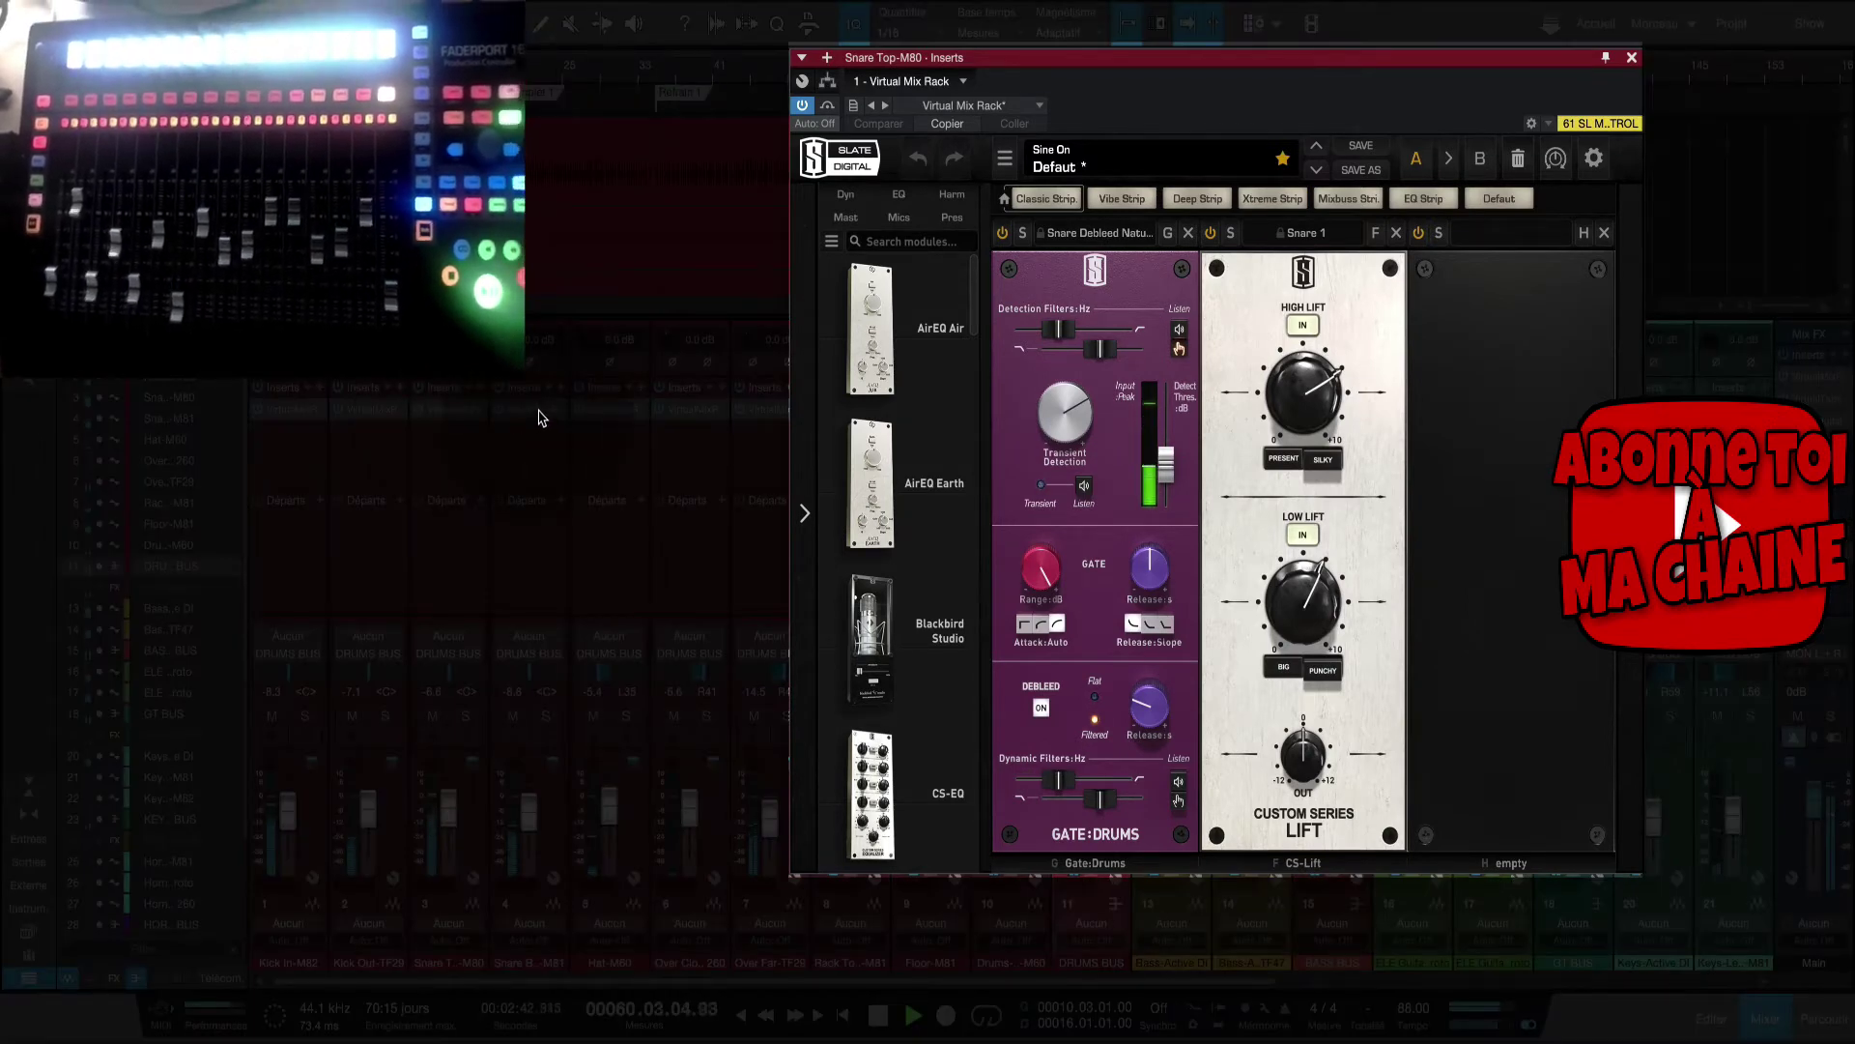
pyautogui.click(539, 416)
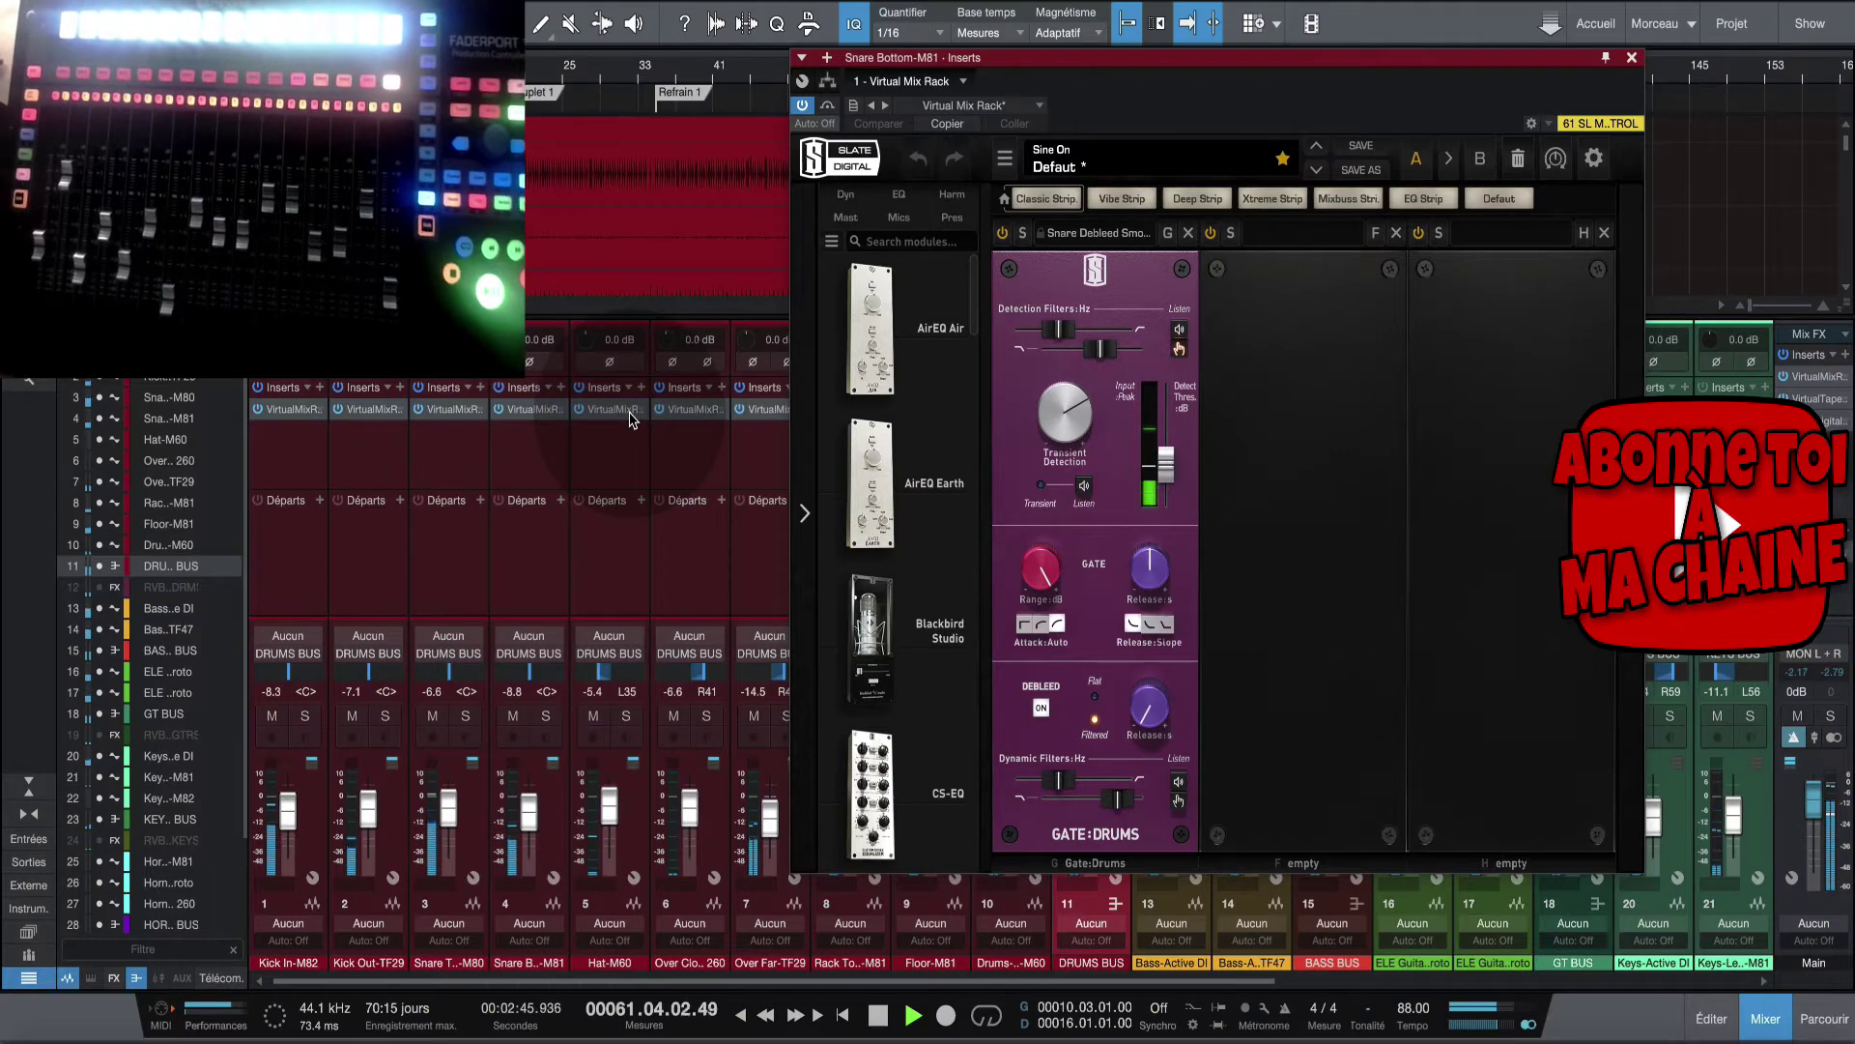
# Inspect the Virtual Mix Rack on the hi-hat, overhead and rack tom channels, and close the plug-in window.
pyautogui.click(630, 417)
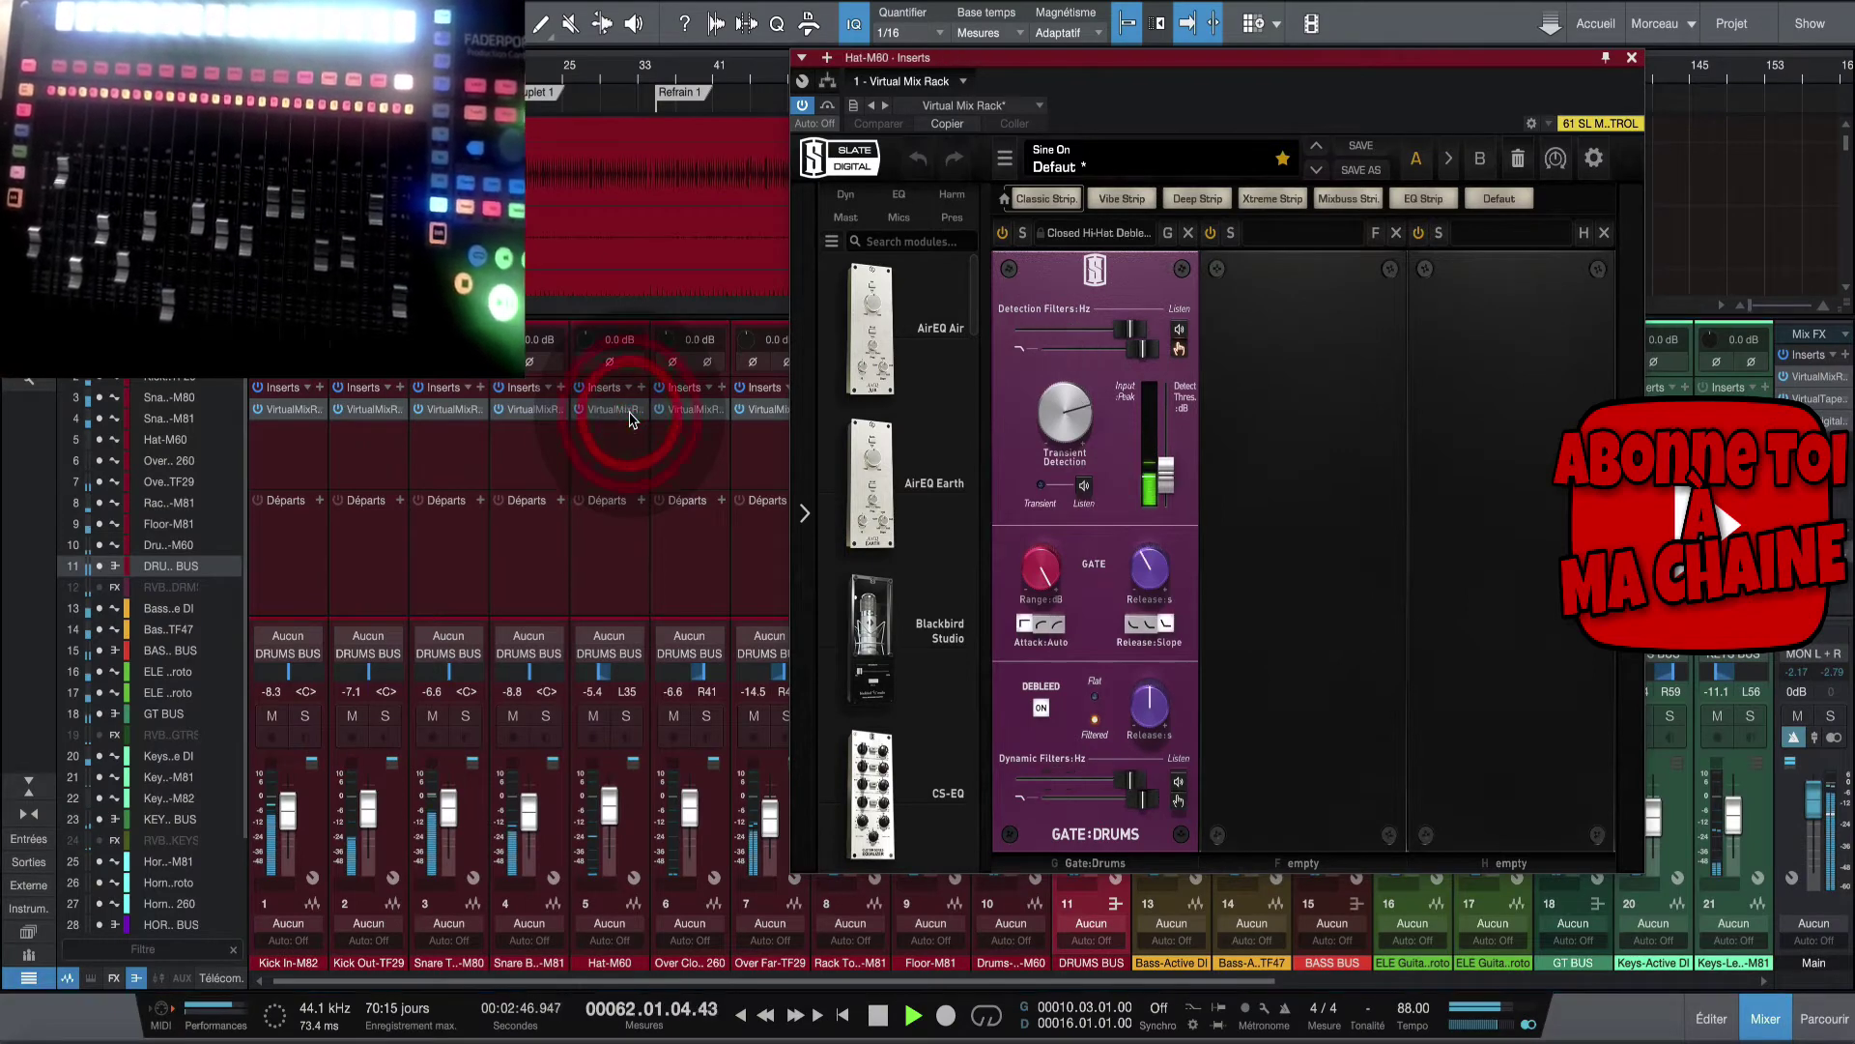
pyautogui.click(690, 413)
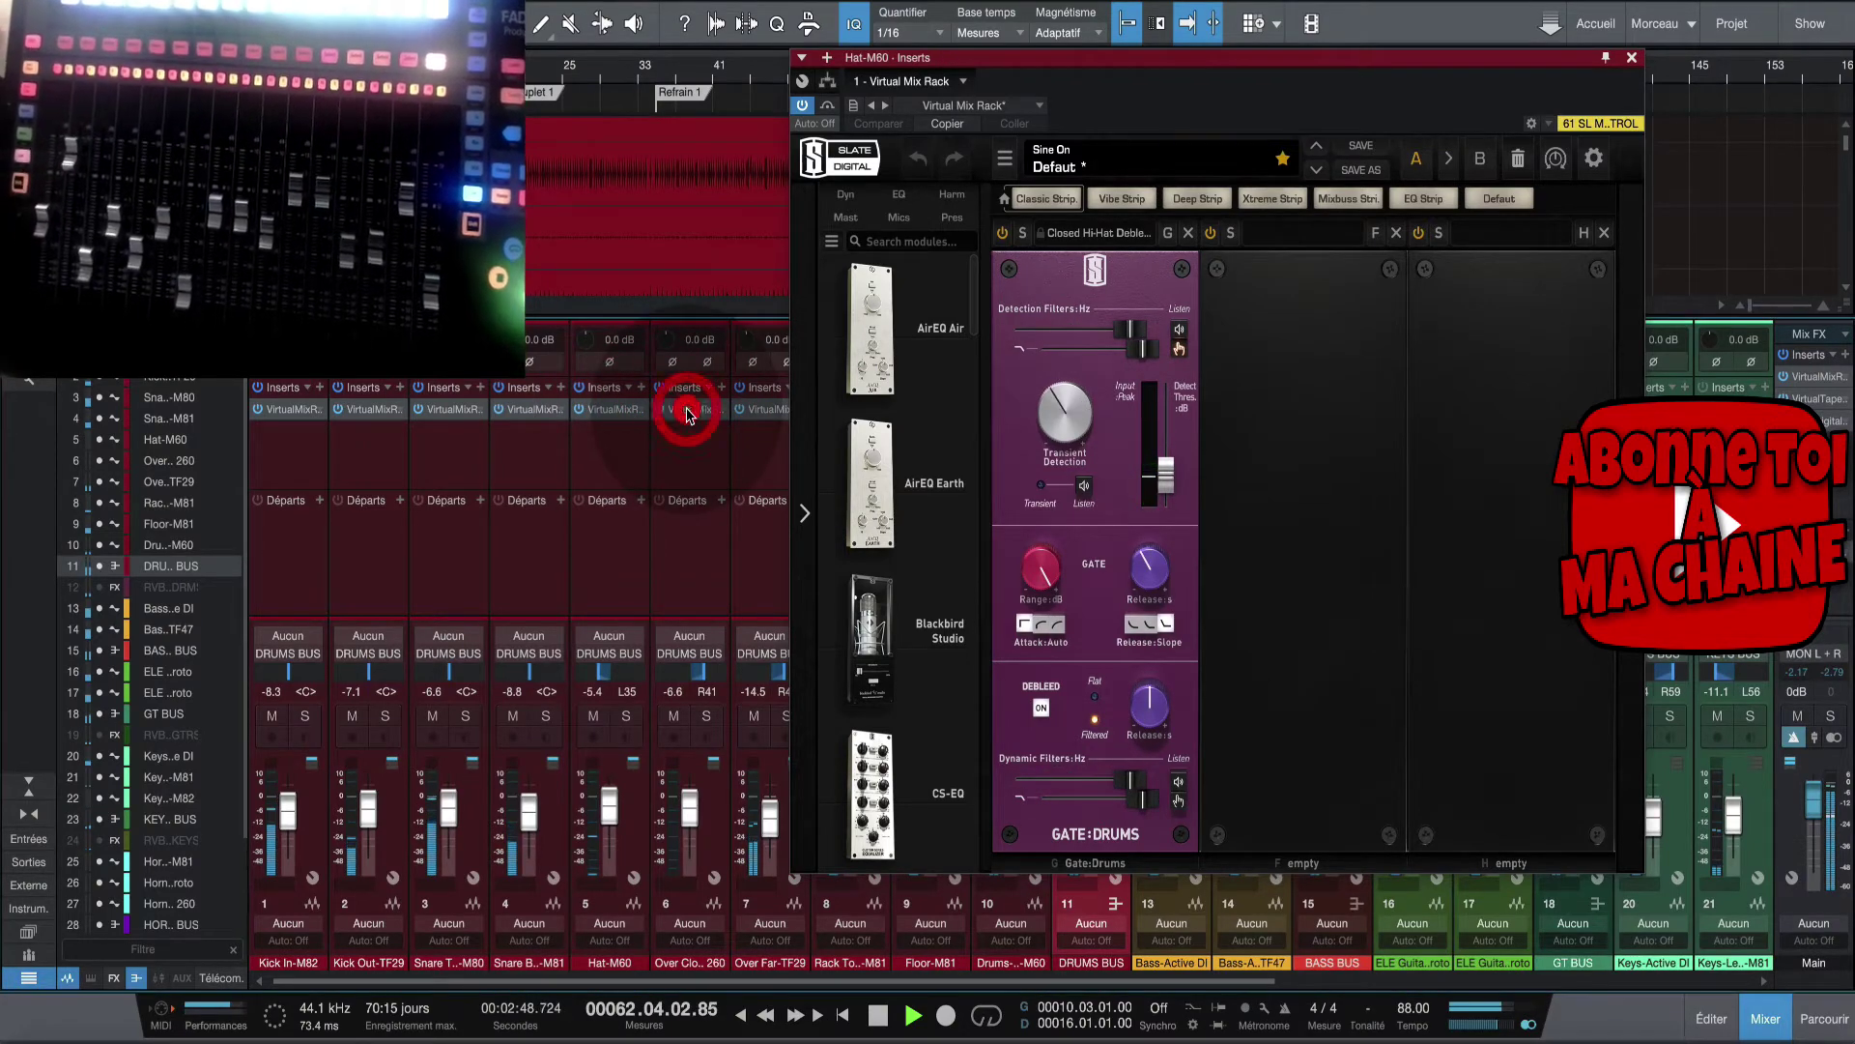
pyautogui.click(771, 412)
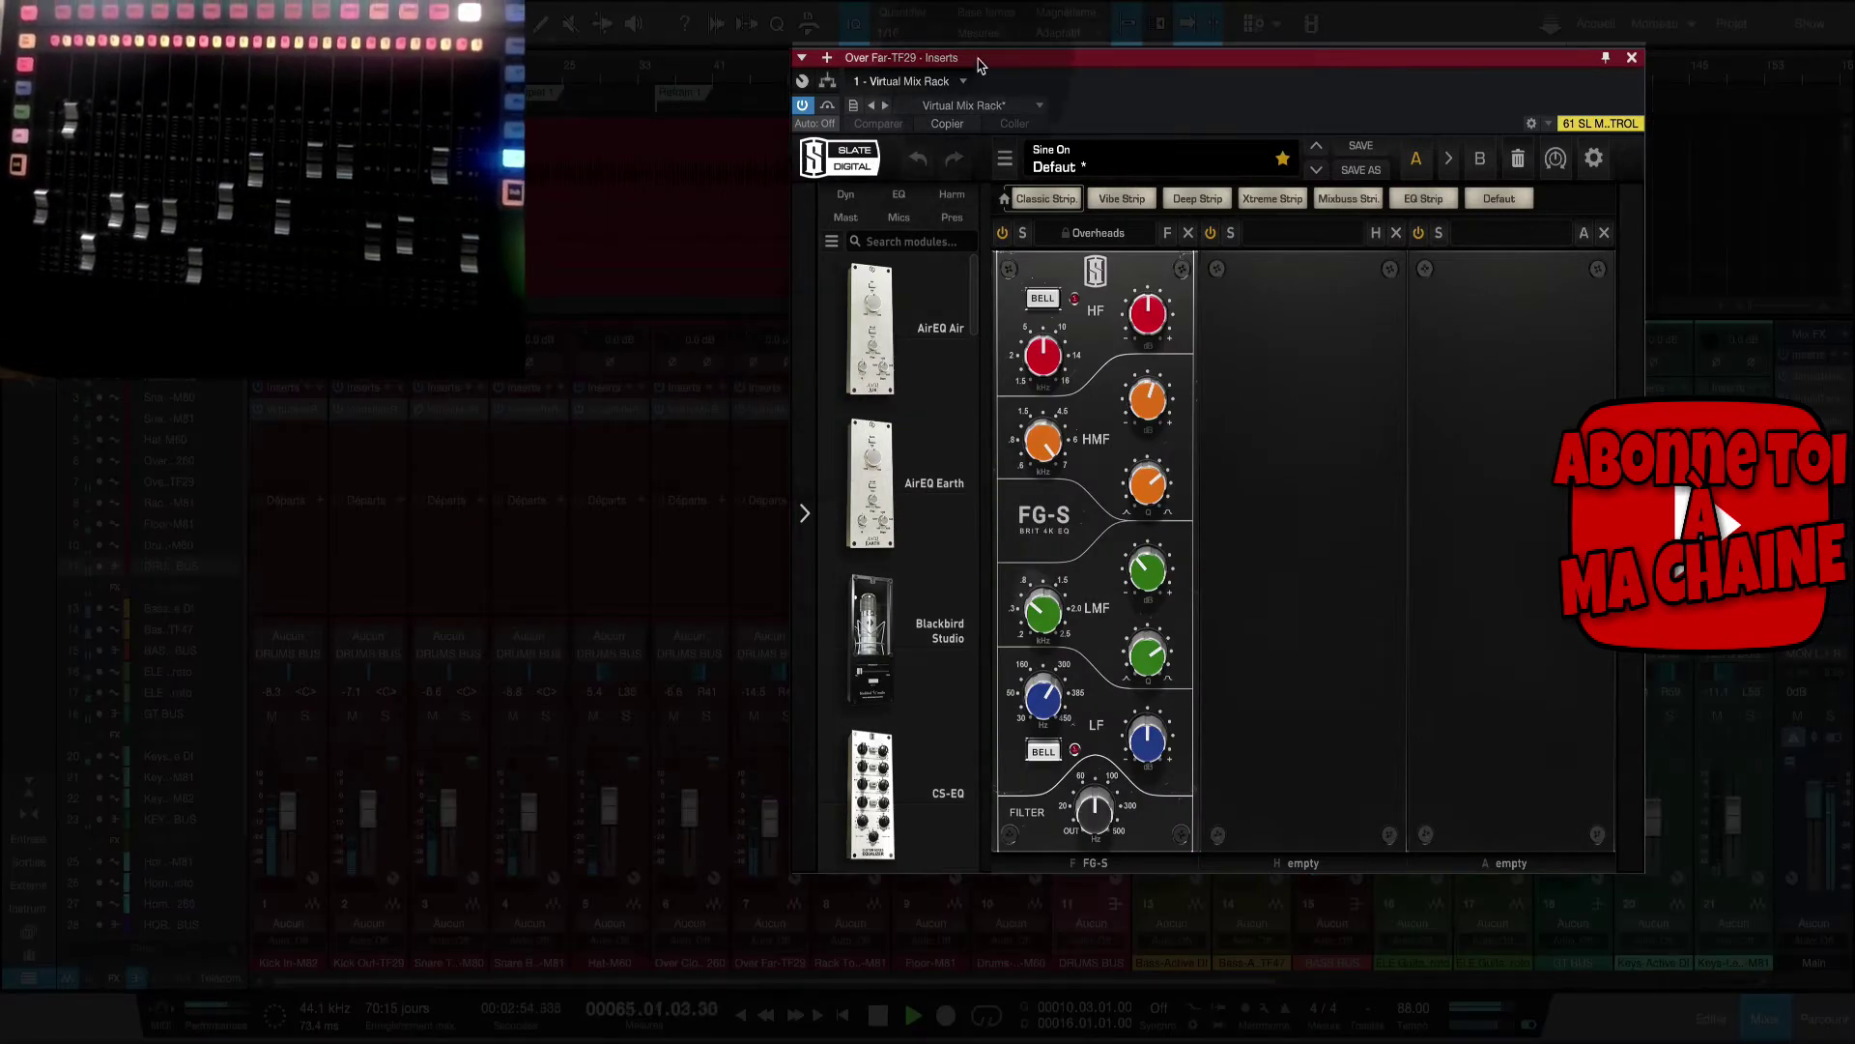
pyautogui.moveTo(979, 65); pyautogui.dragTo(1244, 92)
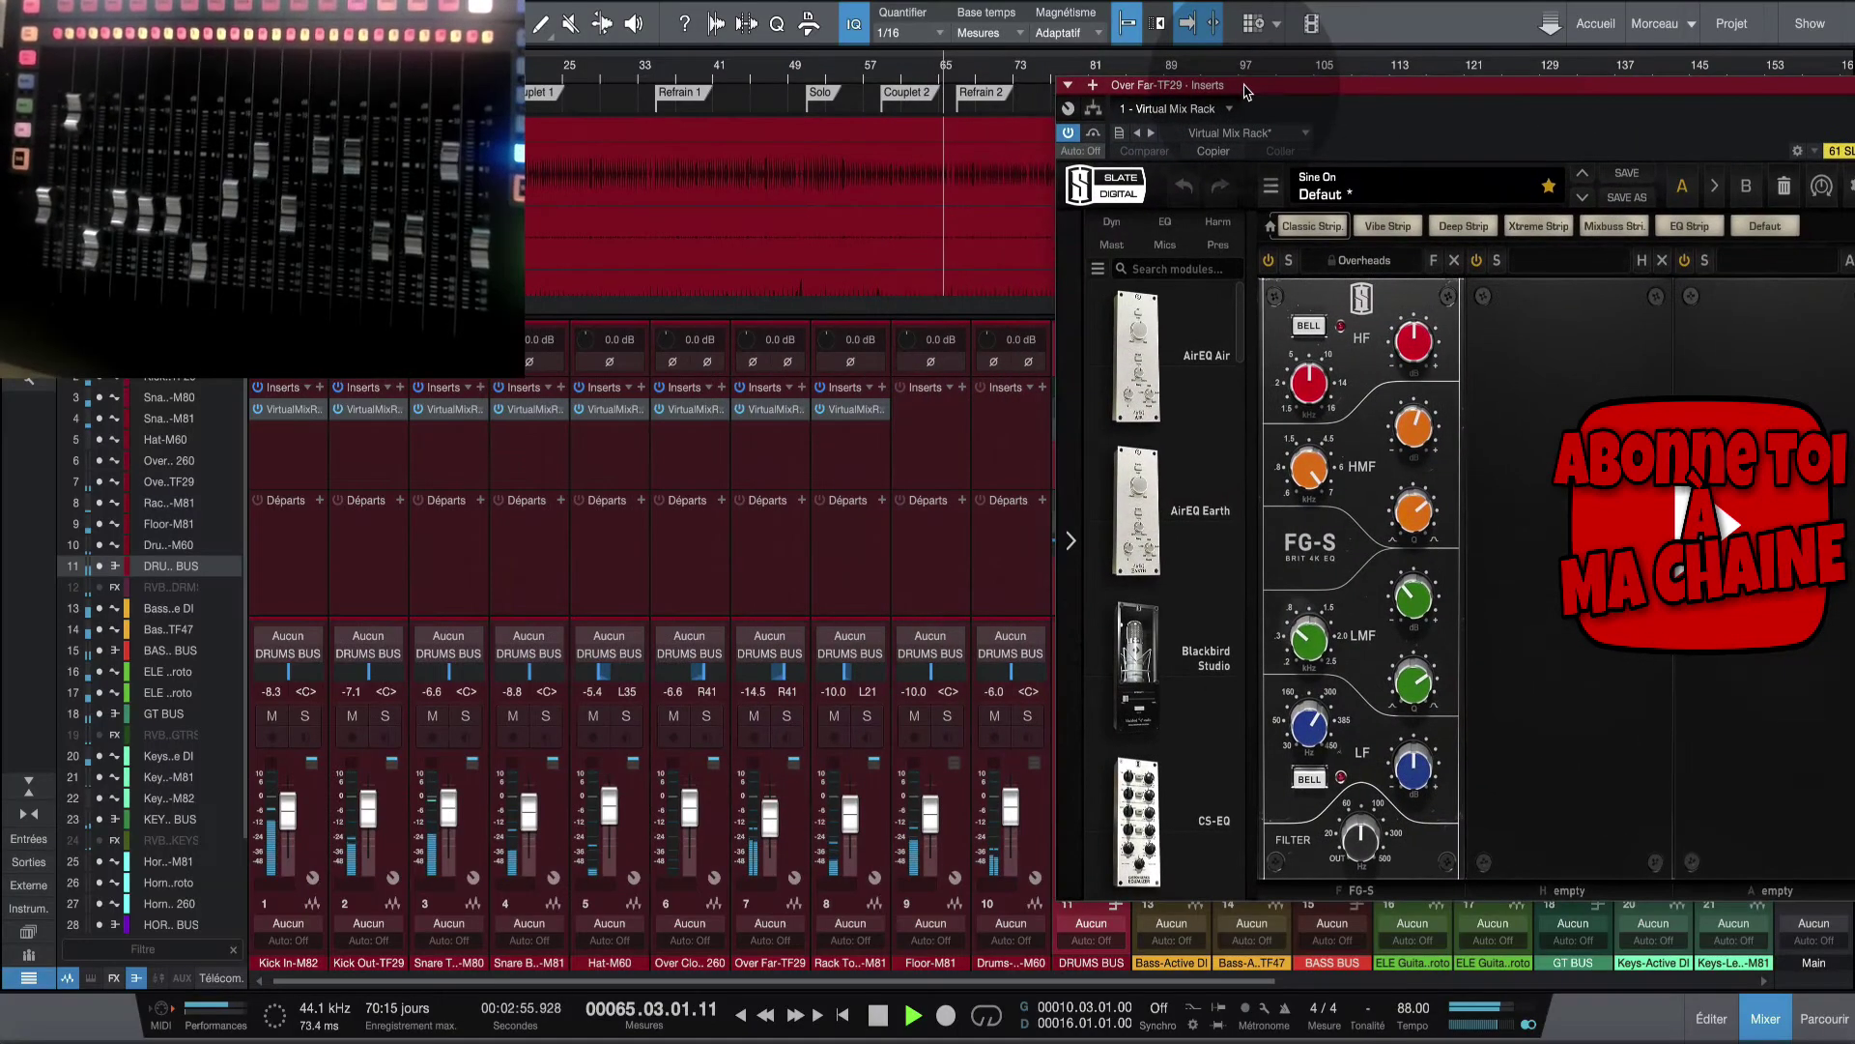
pyautogui.click(851, 410)
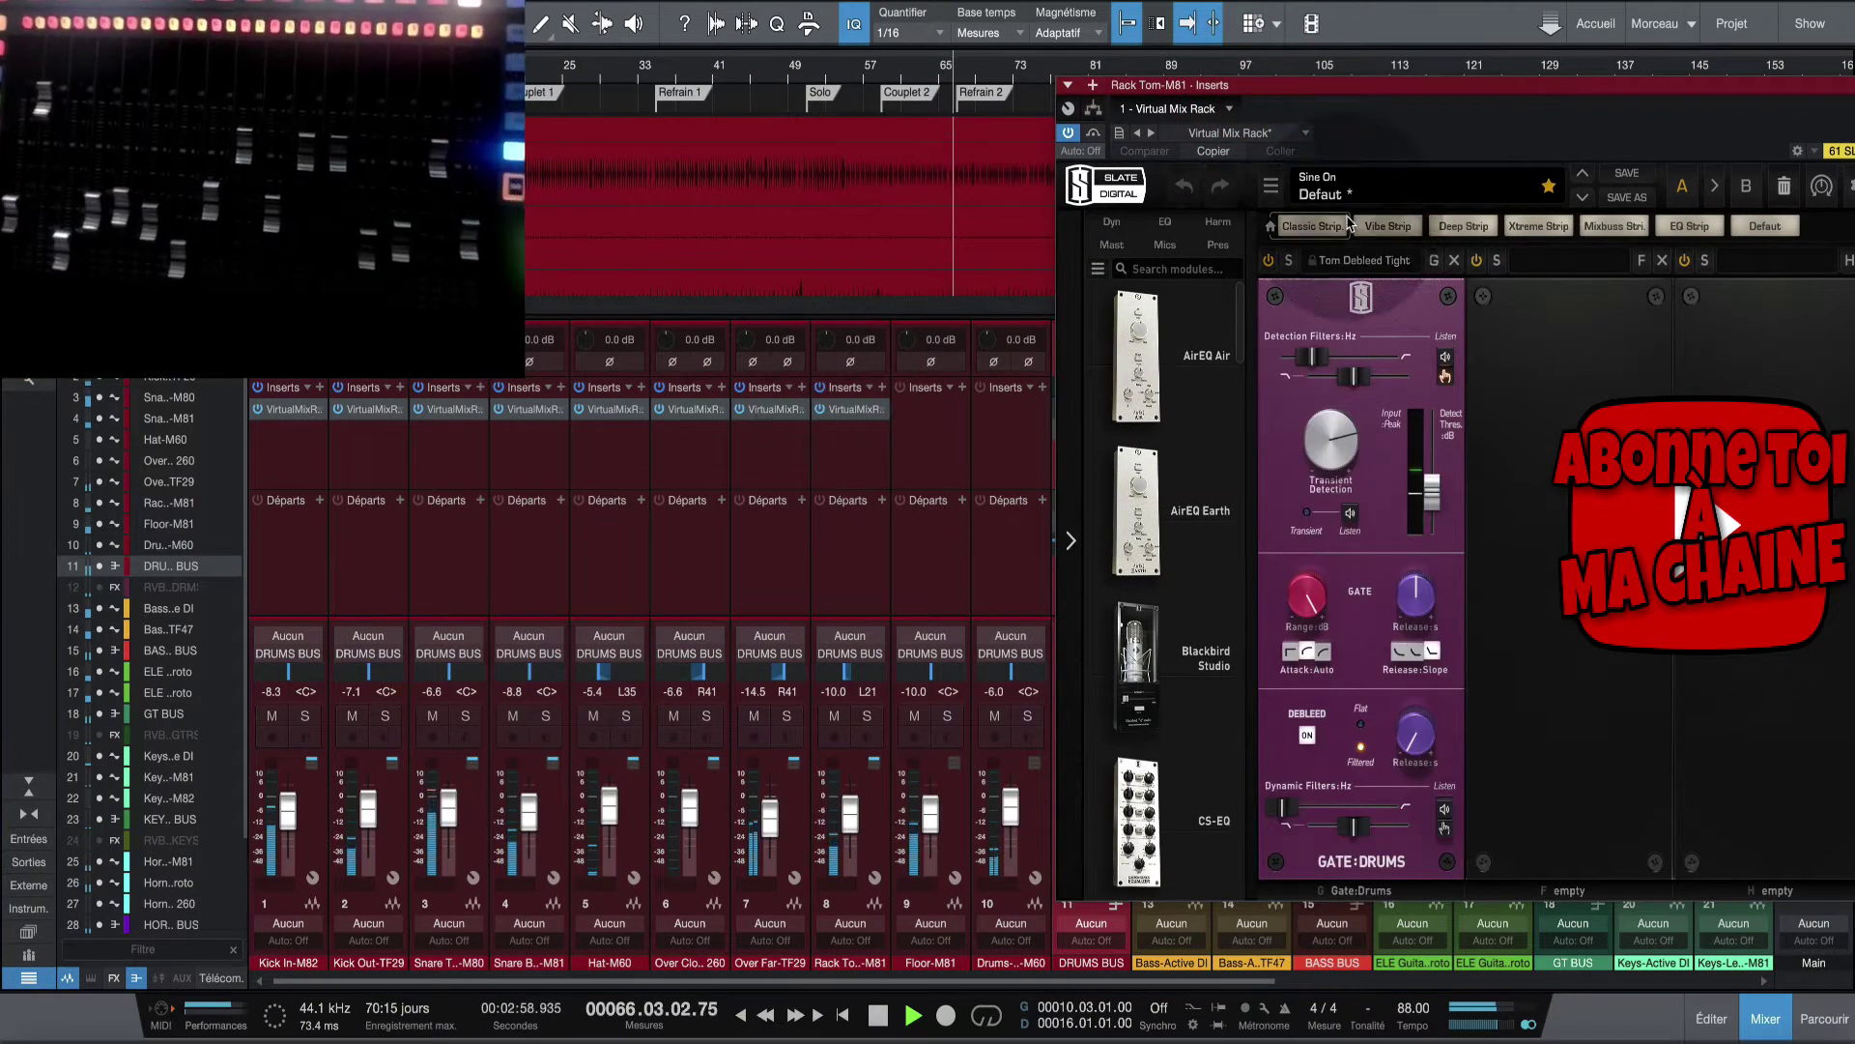
pyautogui.moveTo(1360, 93); pyautogui.dragTo(330, 135)
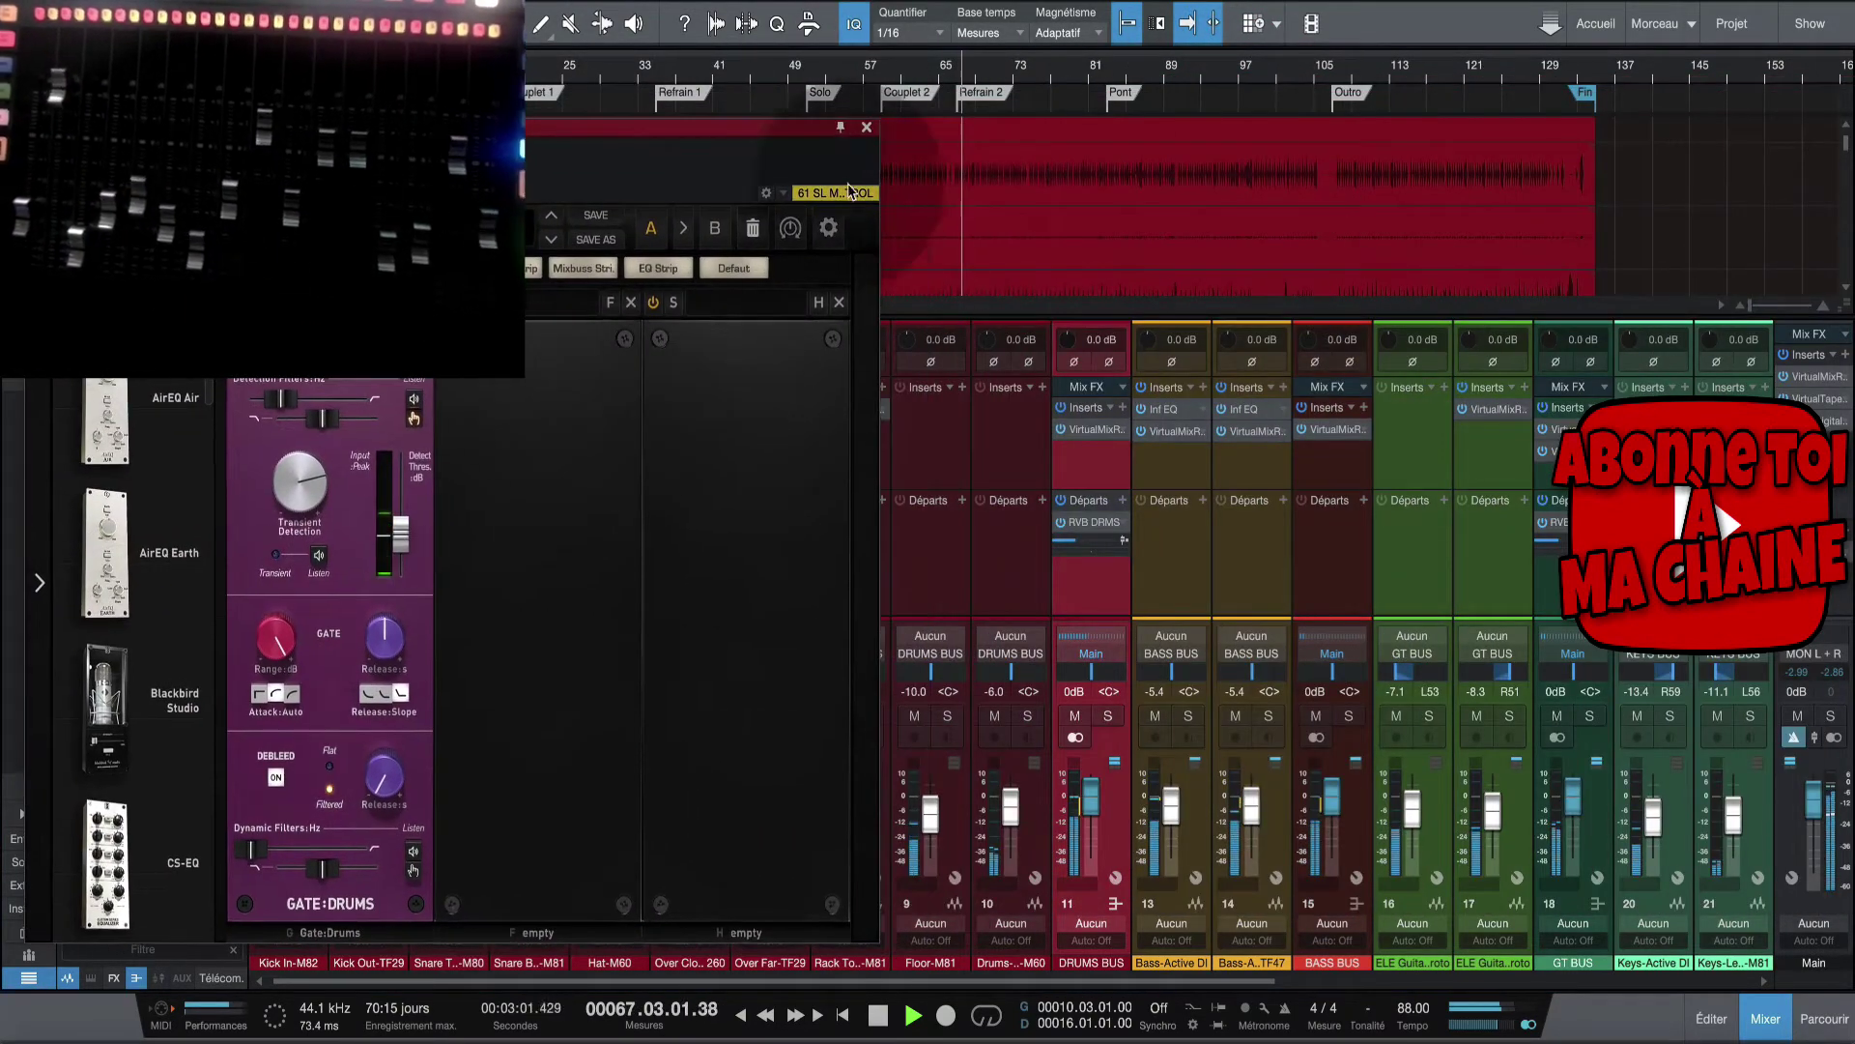
pyautogui.click(867, 127)
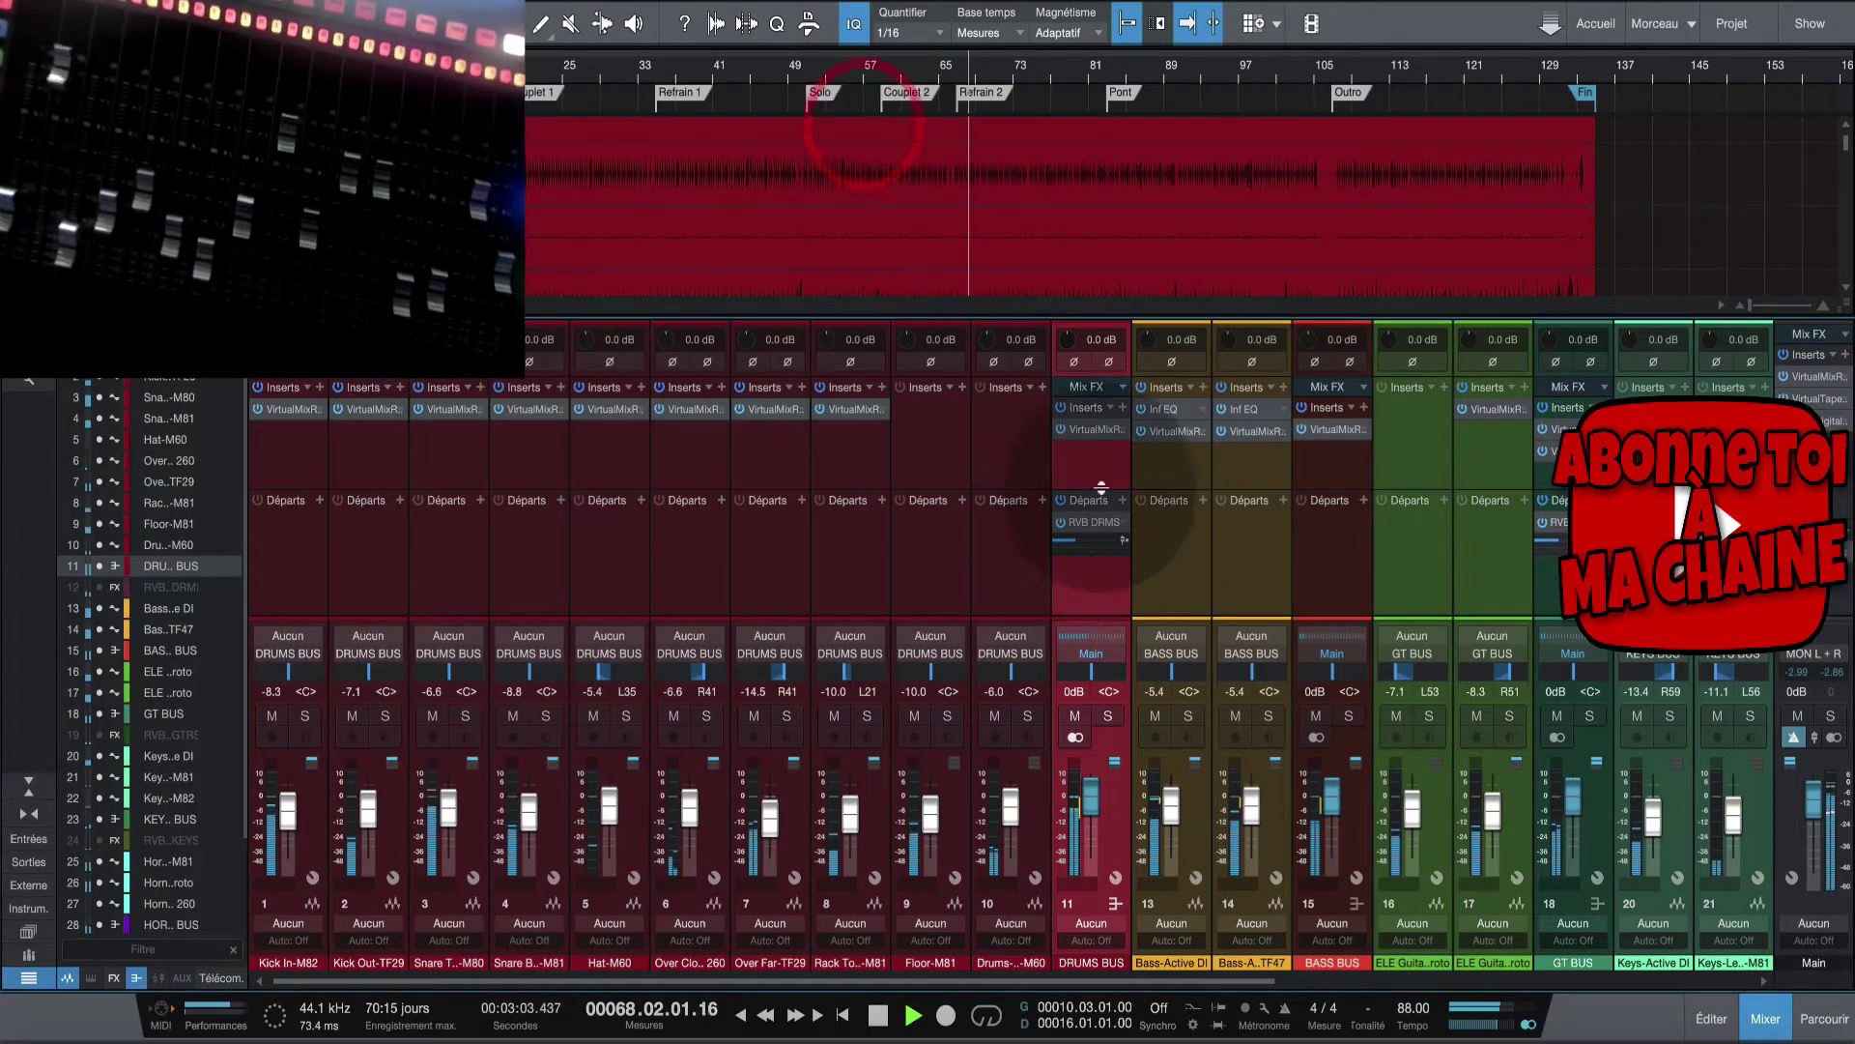
# Inspect the DRUMS BUS Virtual Mix Rack and the VerbSuite Classics reverb on its RVB DRMS send.
pyautogui.click(1099, 435)
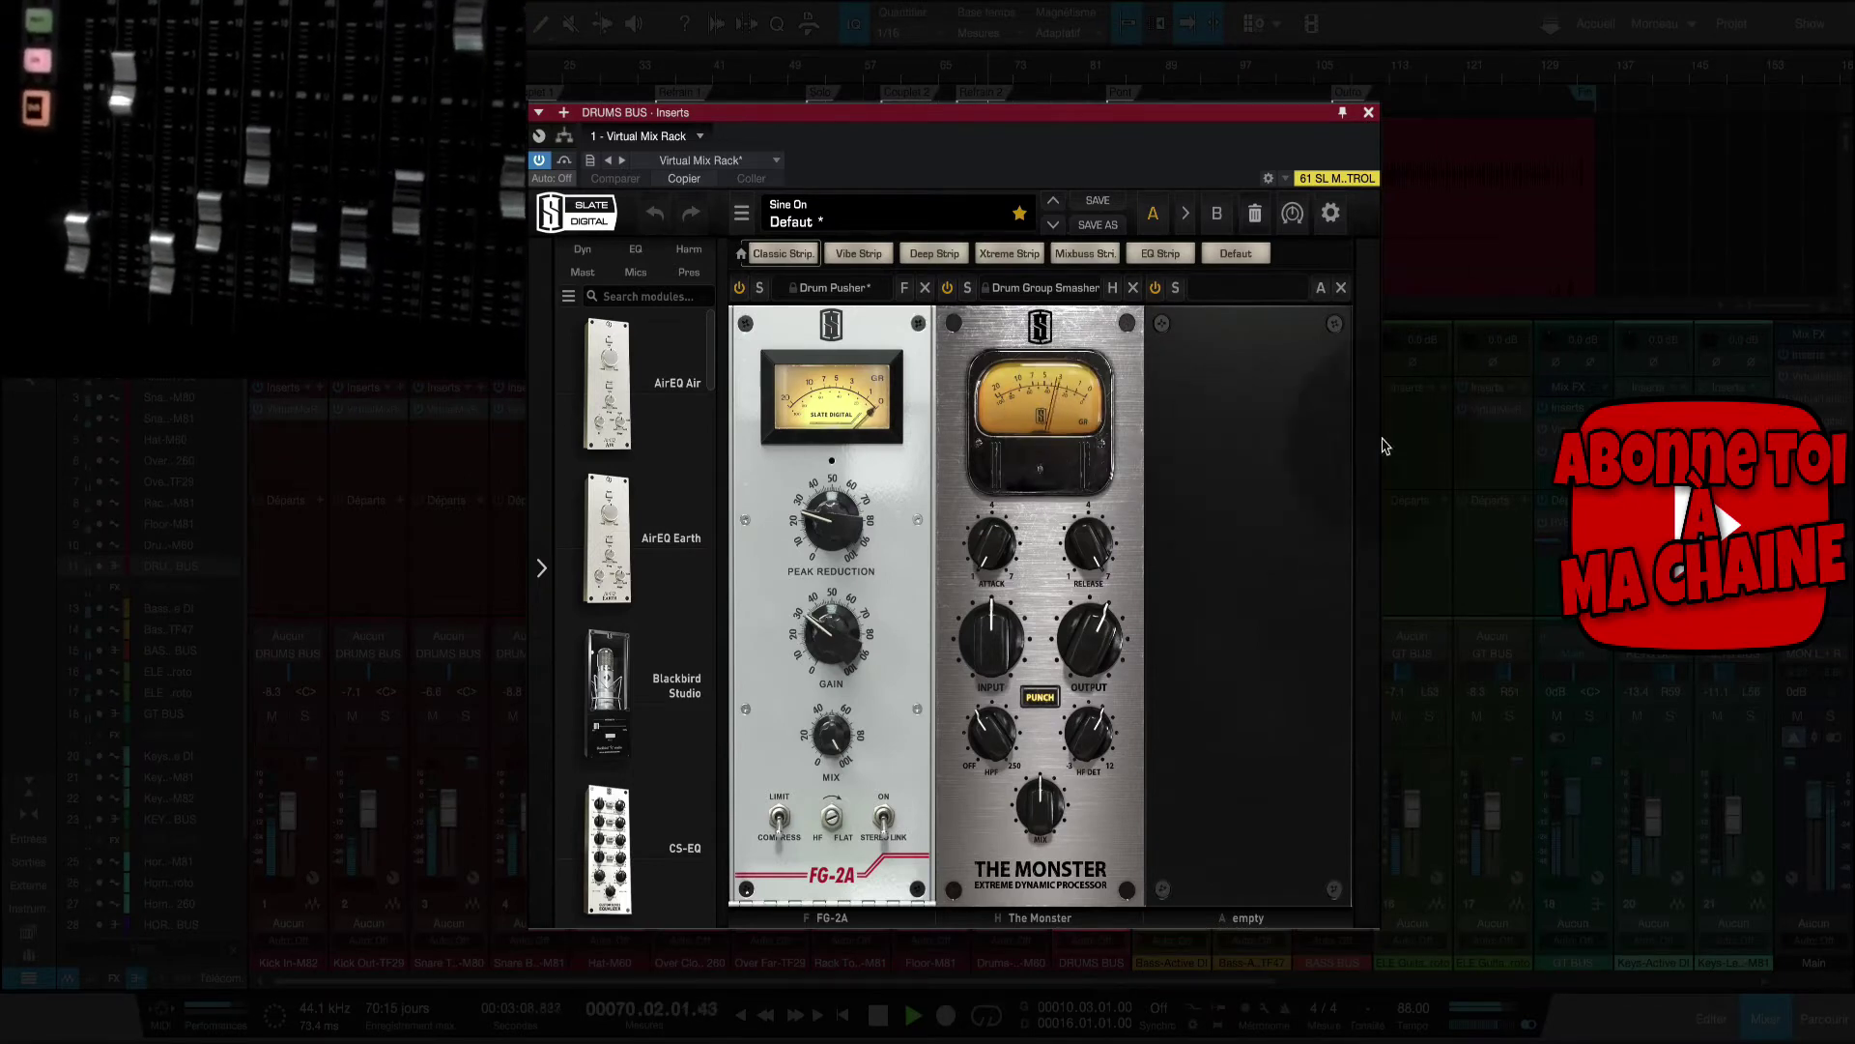
pyautogui.click(1369, 113)
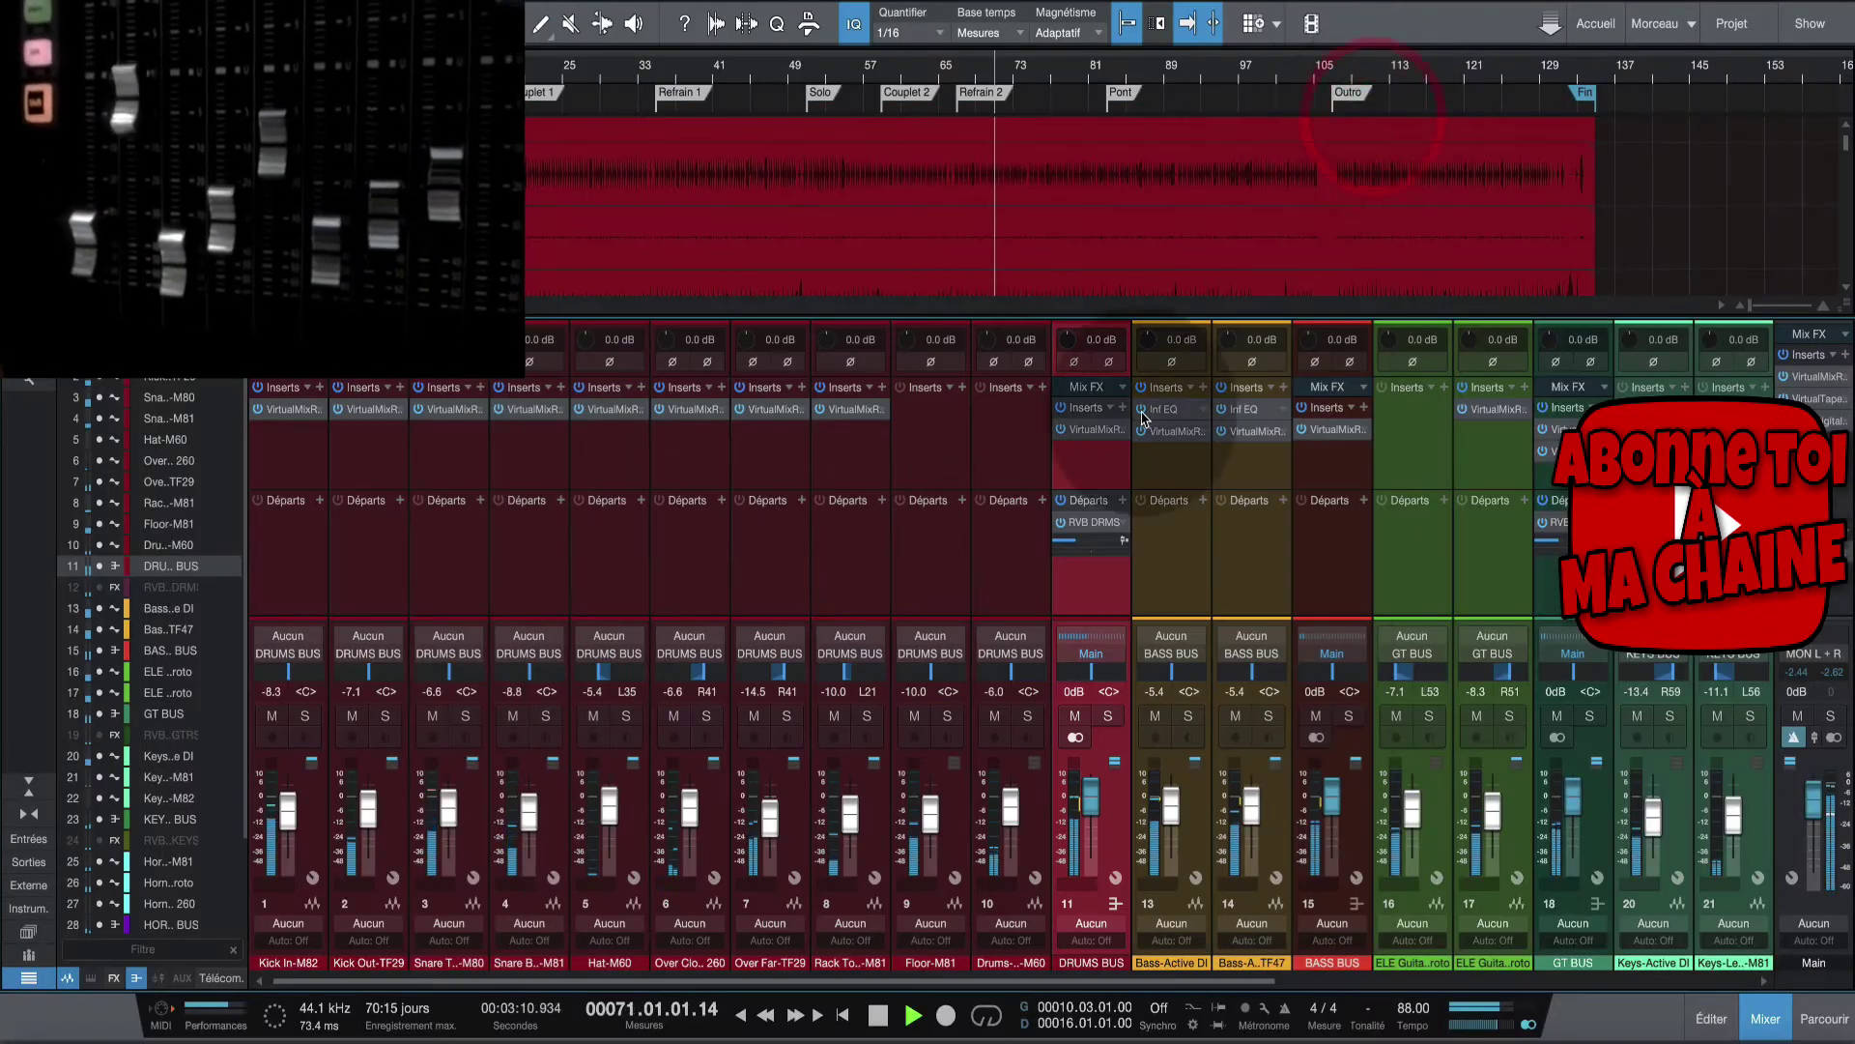
pyautogui.click(1099, 522)
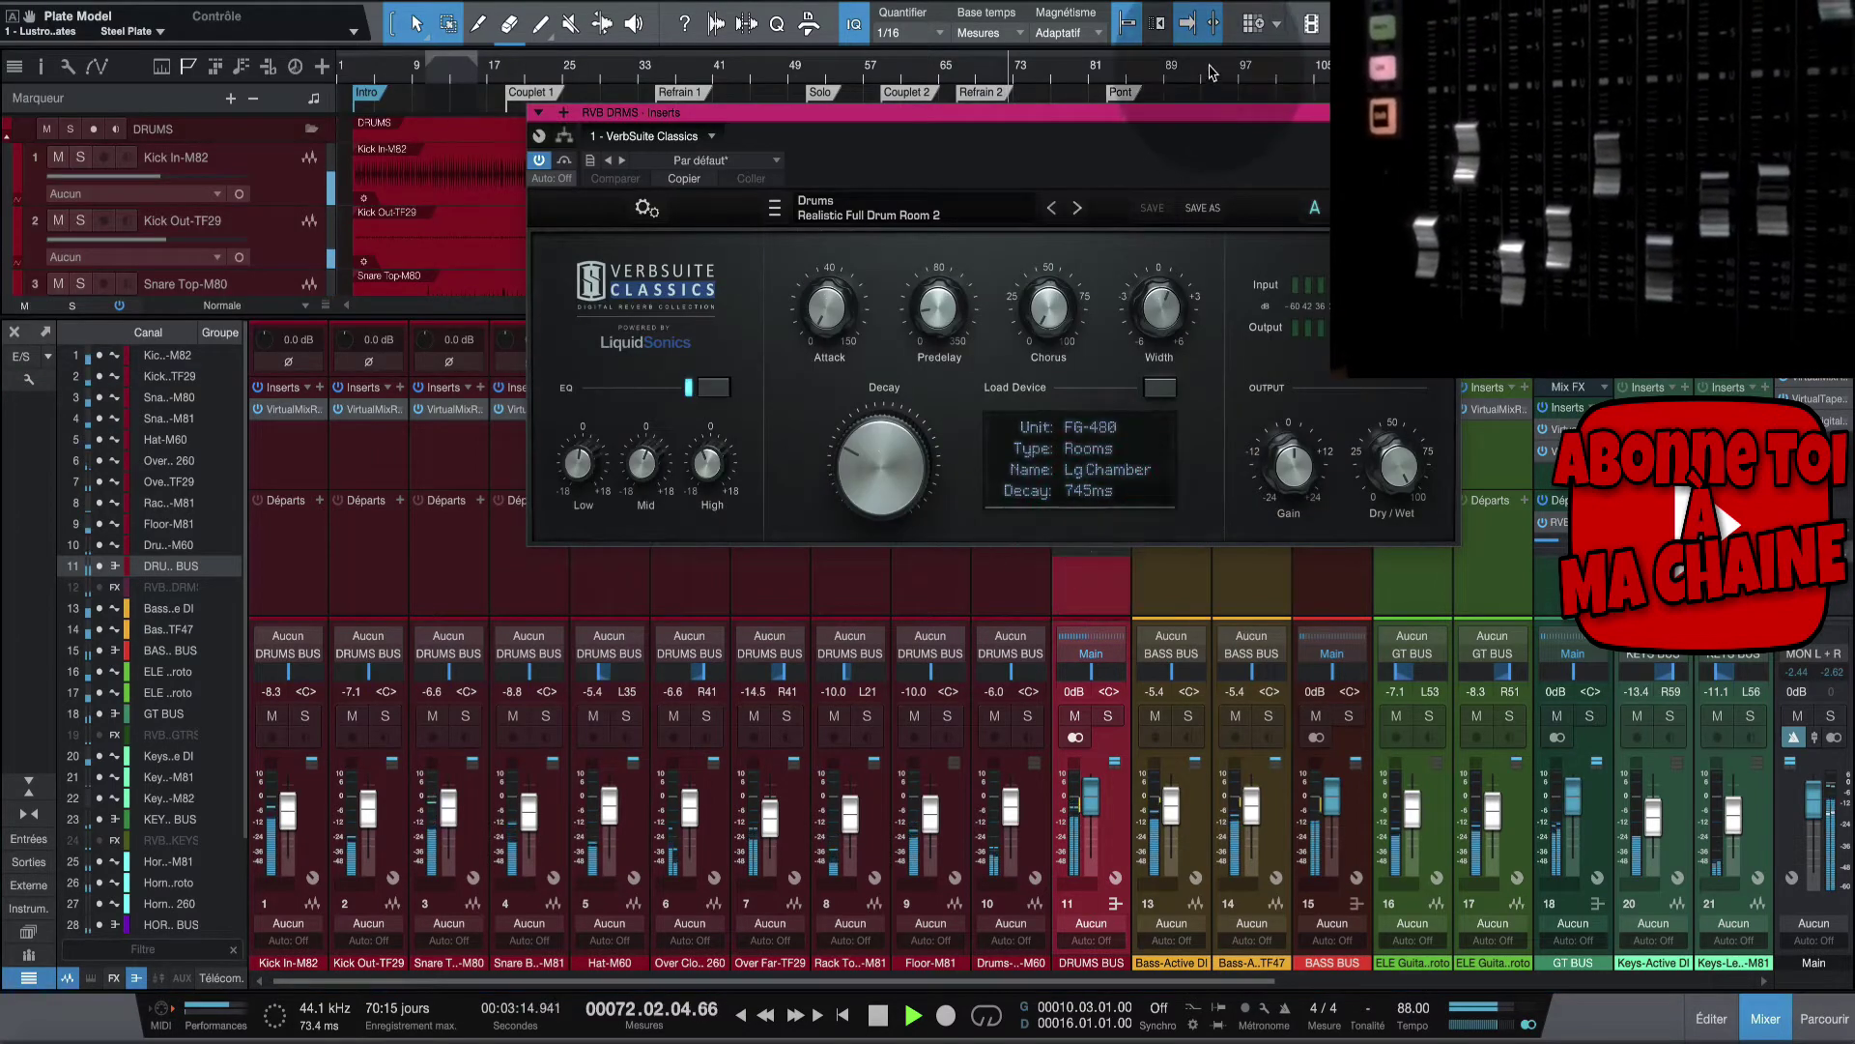
pyautogui.moveTo(1202, 110); pyautogui.dragTo(814, 192)
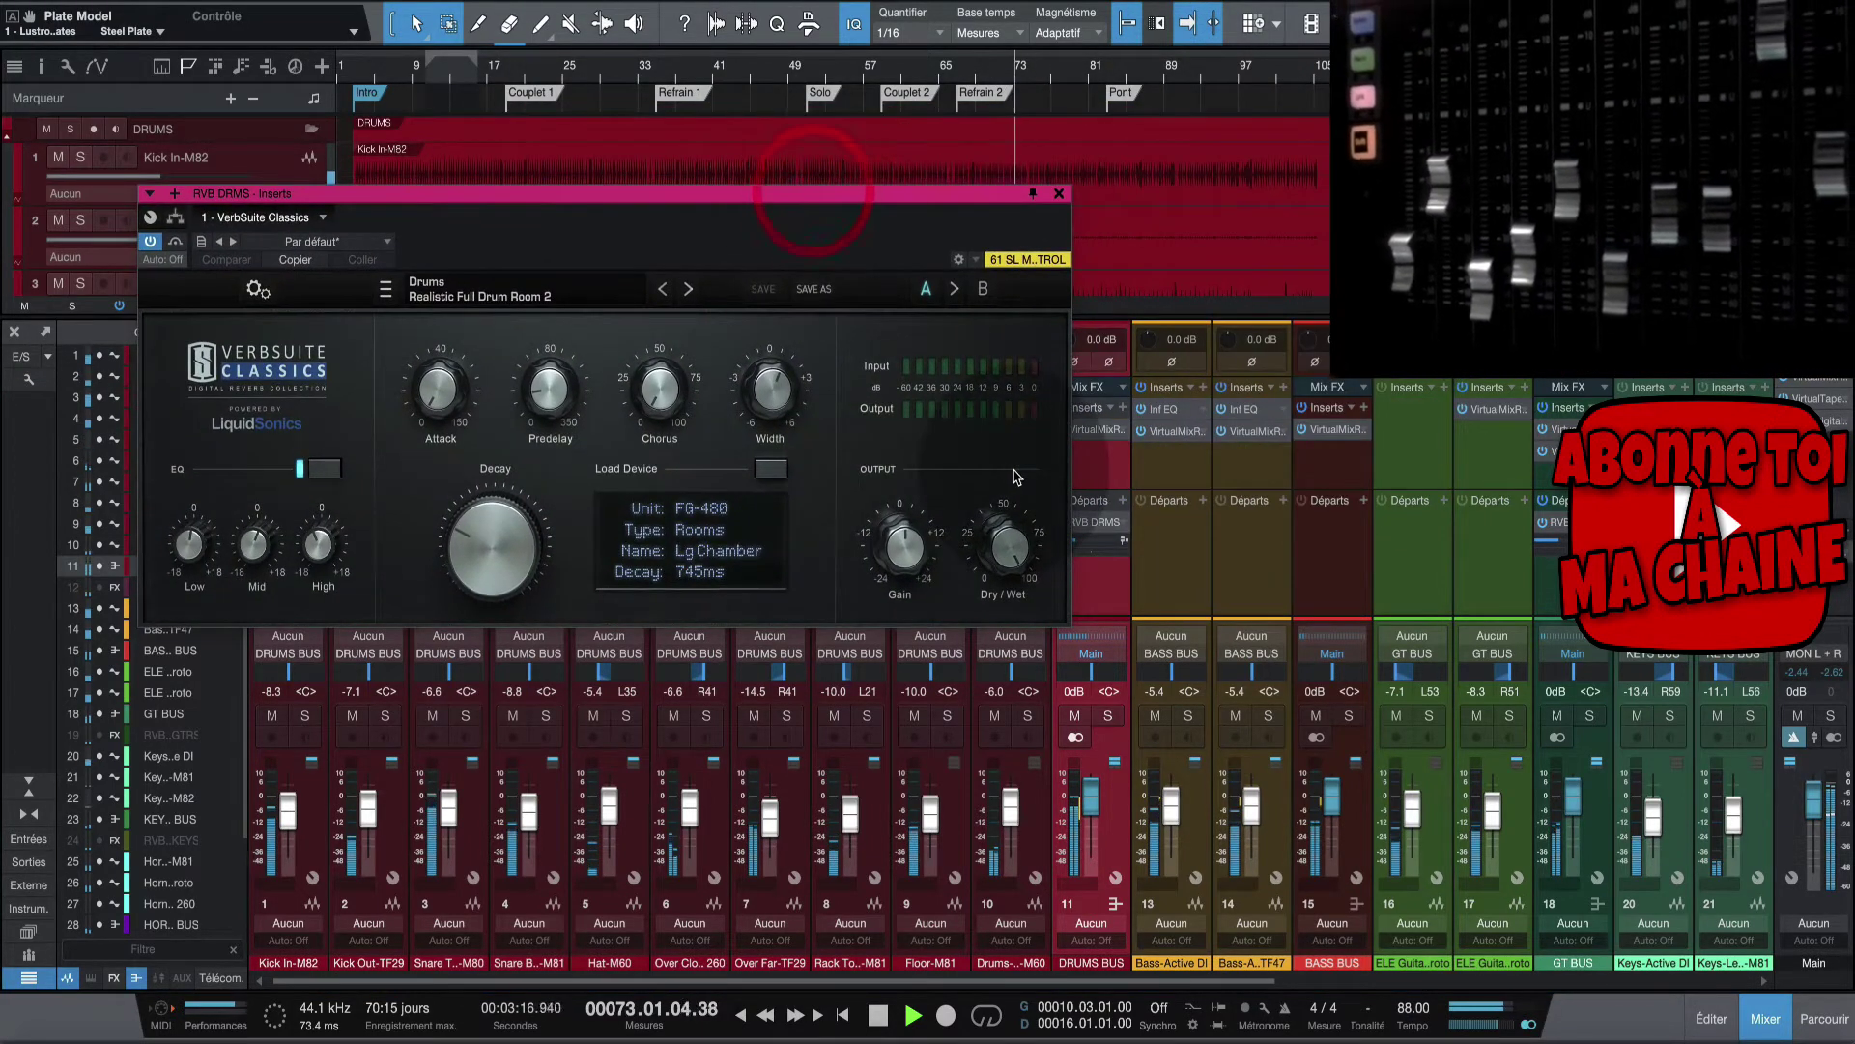
# Inspect the Infinity EQ and Virtual Mix Rack on the bass tracks, and the Virtual Mix Rack on the second electric guitar.
pyautogui.click(1159, 411)
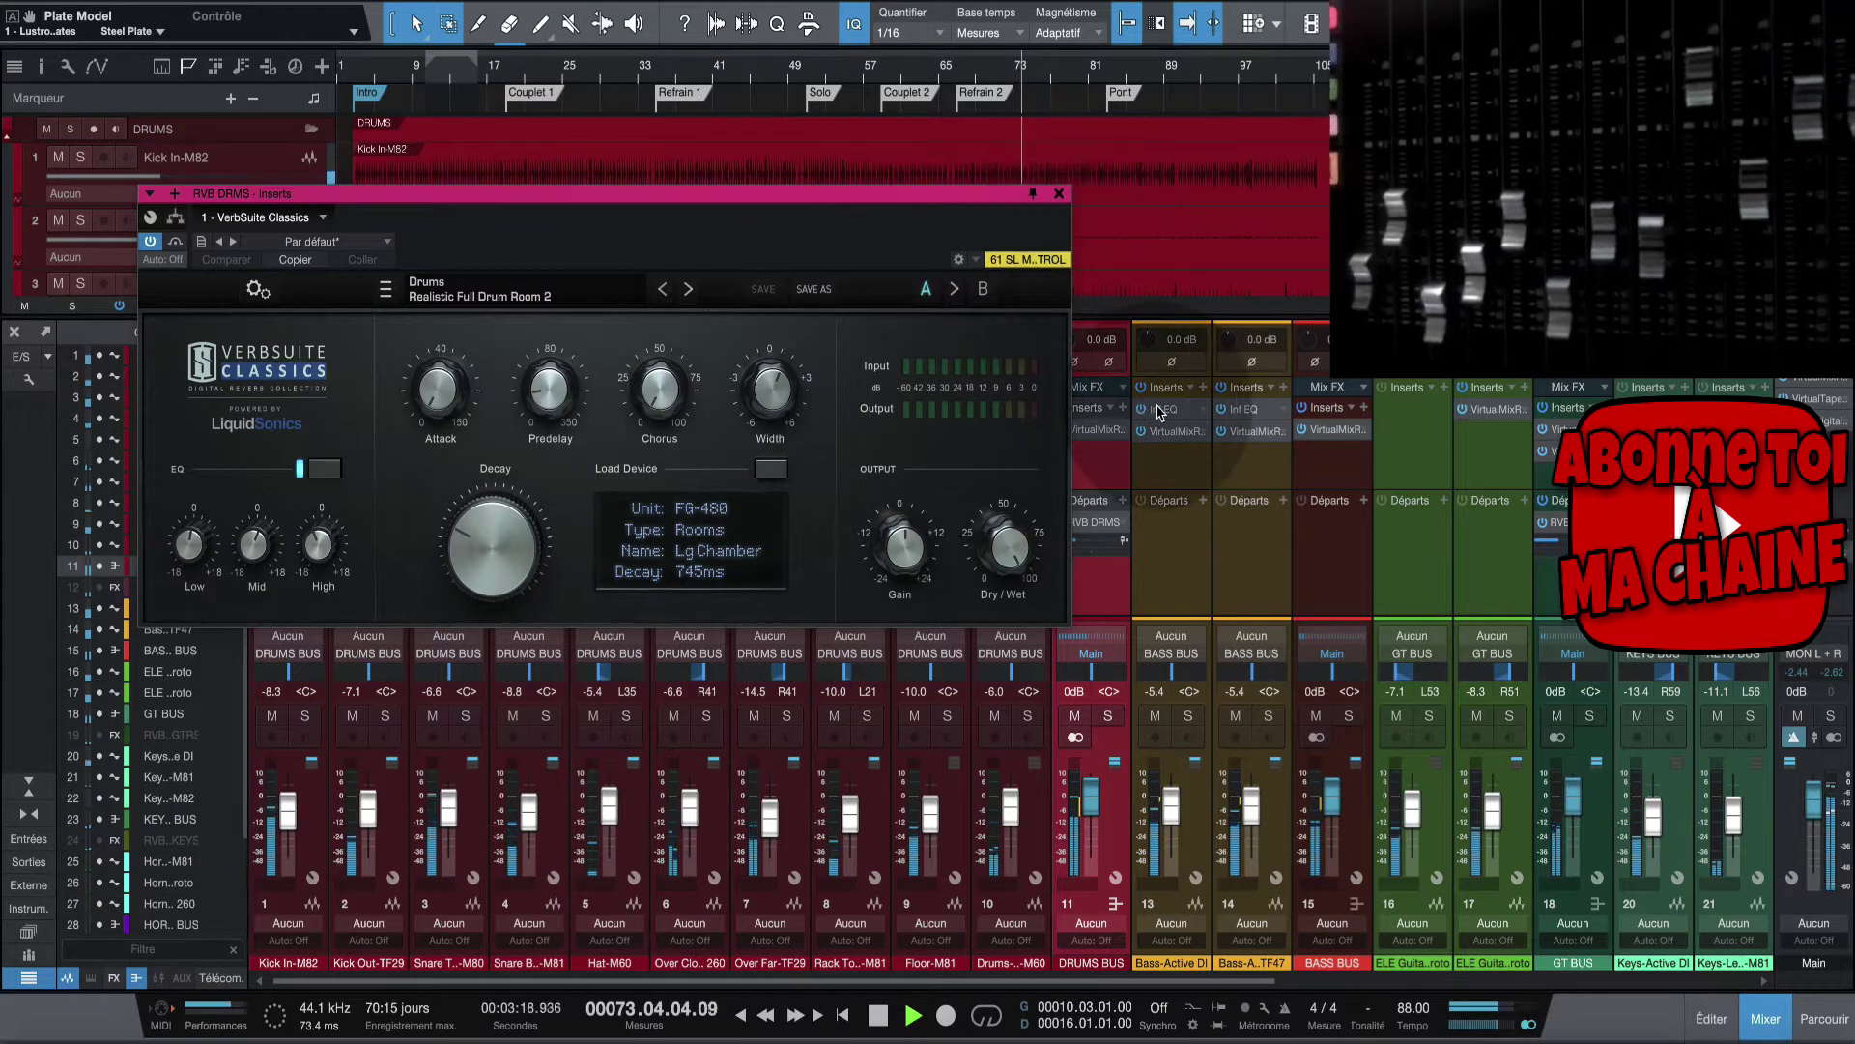
pyautogui.click(1165, 411)
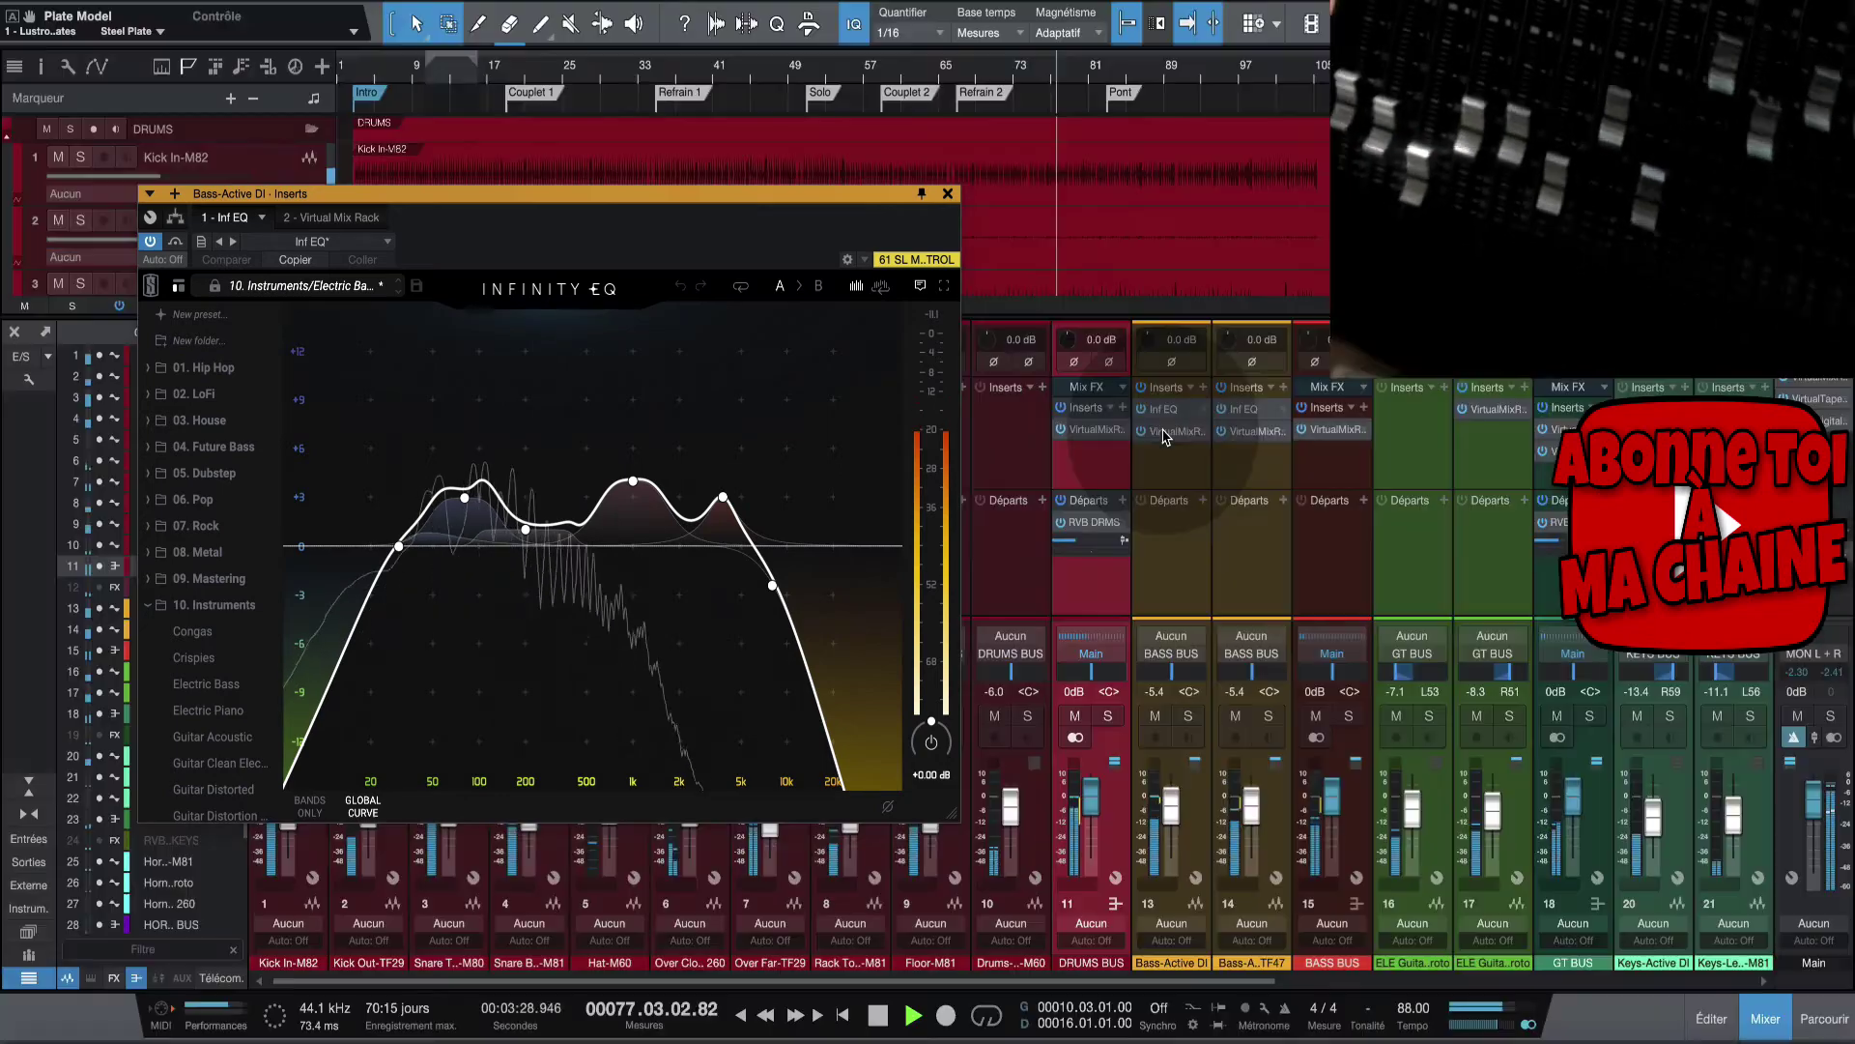
pyautogui.click(1163, 432)
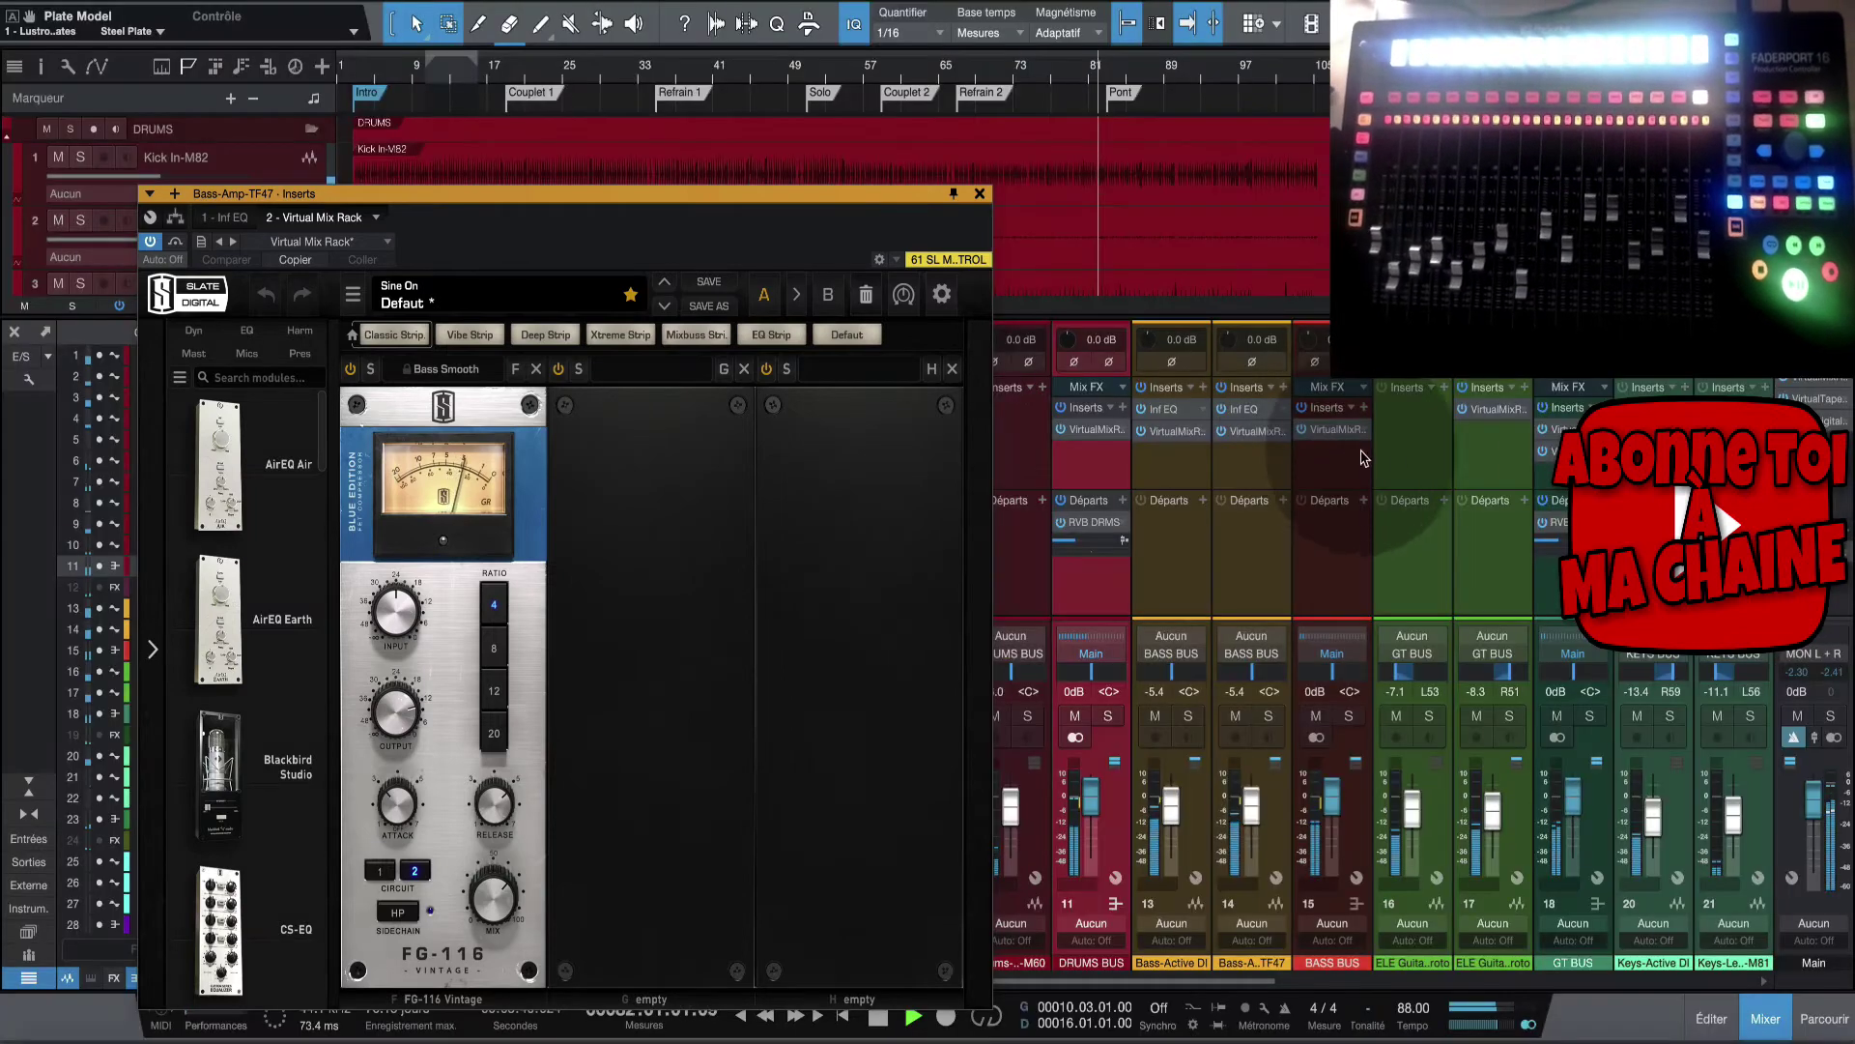
pyautogui.click(1495, 415)
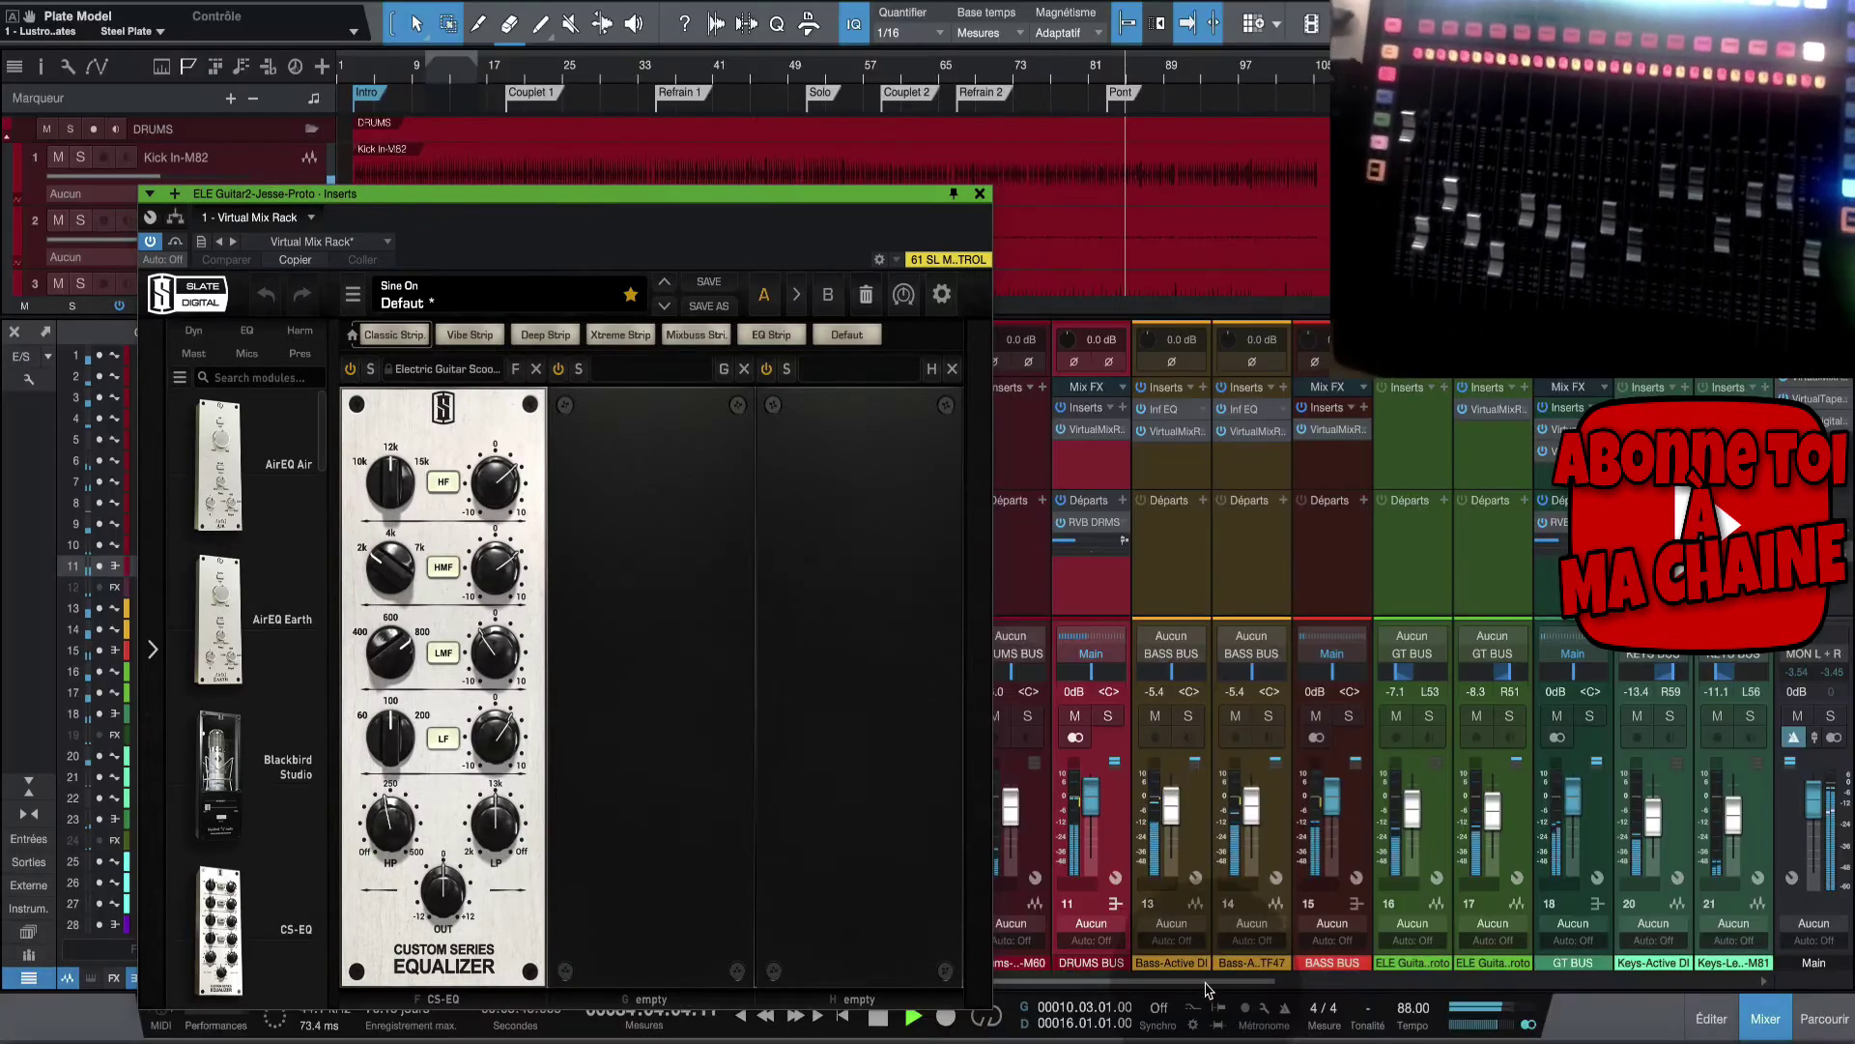
# Show the horn channels in the mixer and inspect their Virtual Mix Racks and the trumpet's VBC FG-MU compressor.
pyautogui.moveTo(1205, 983); pyautogui.dragTo(1495, 974)
pyautogui.hscroll(2, 1570, 966)
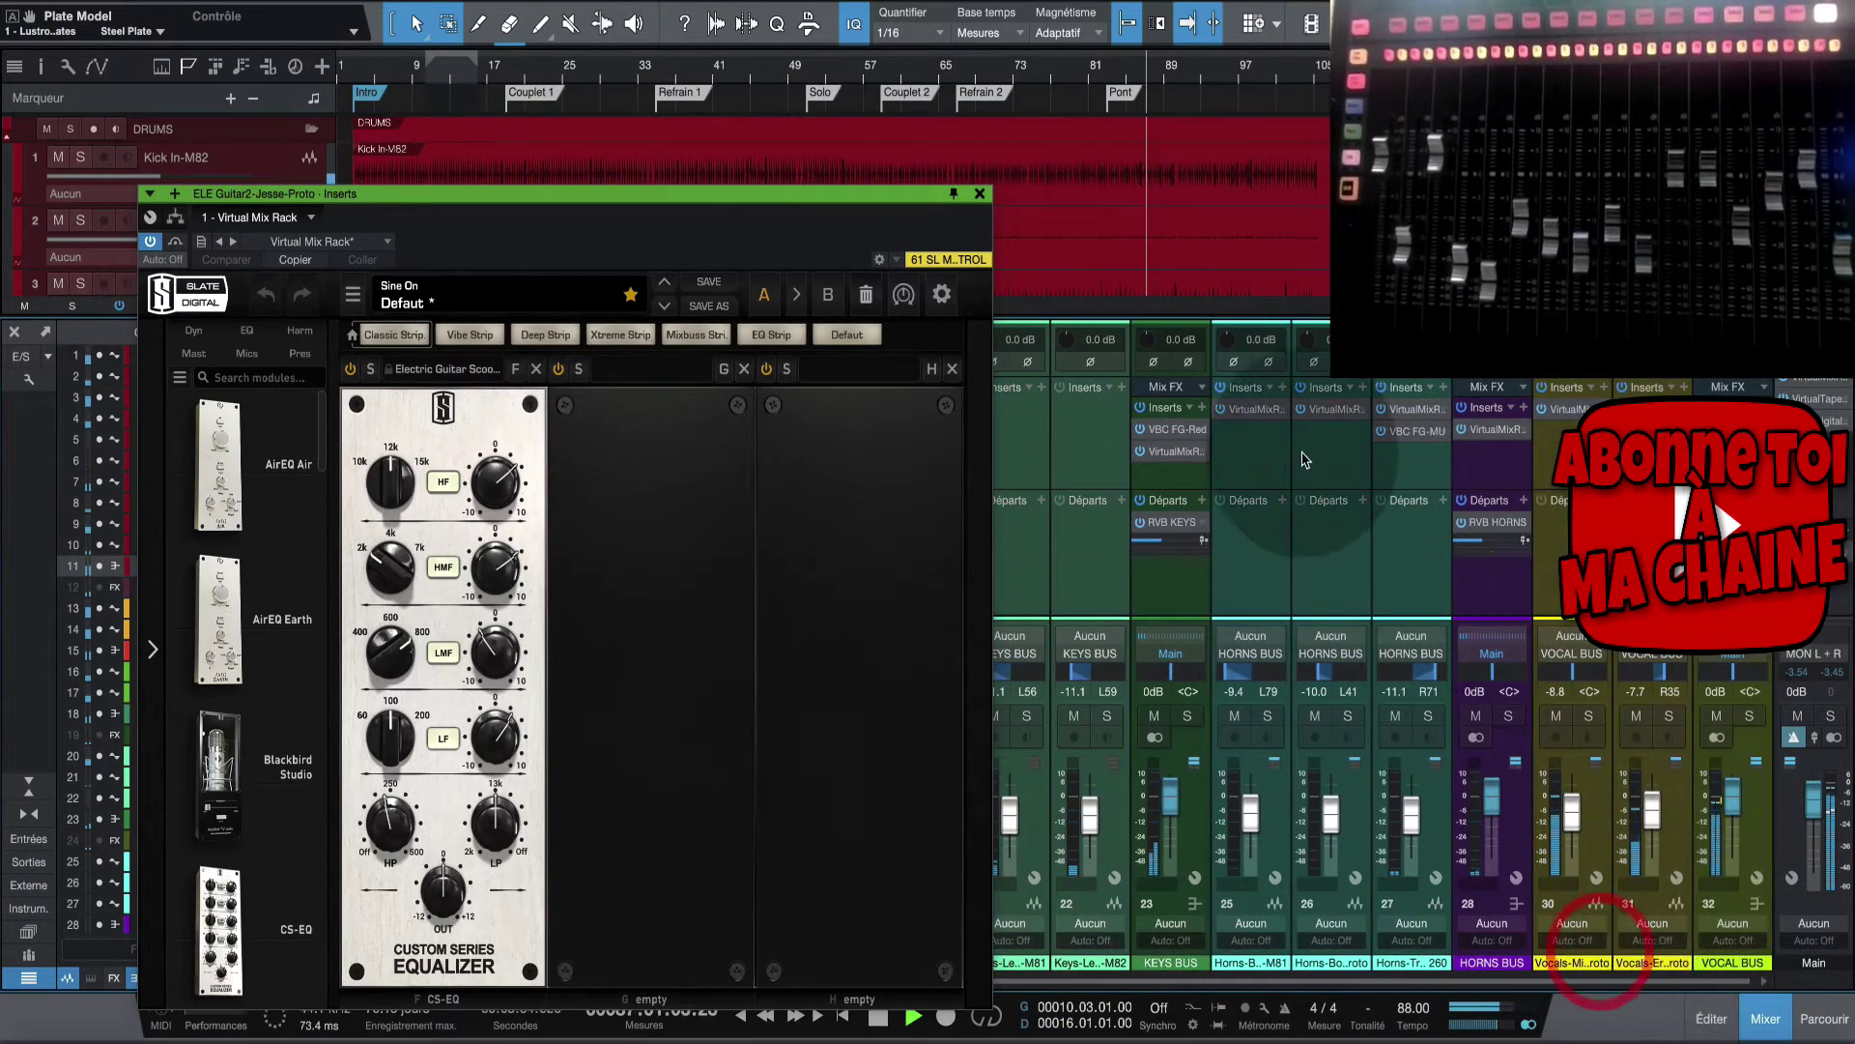
pyautogui.click(1265, 417)
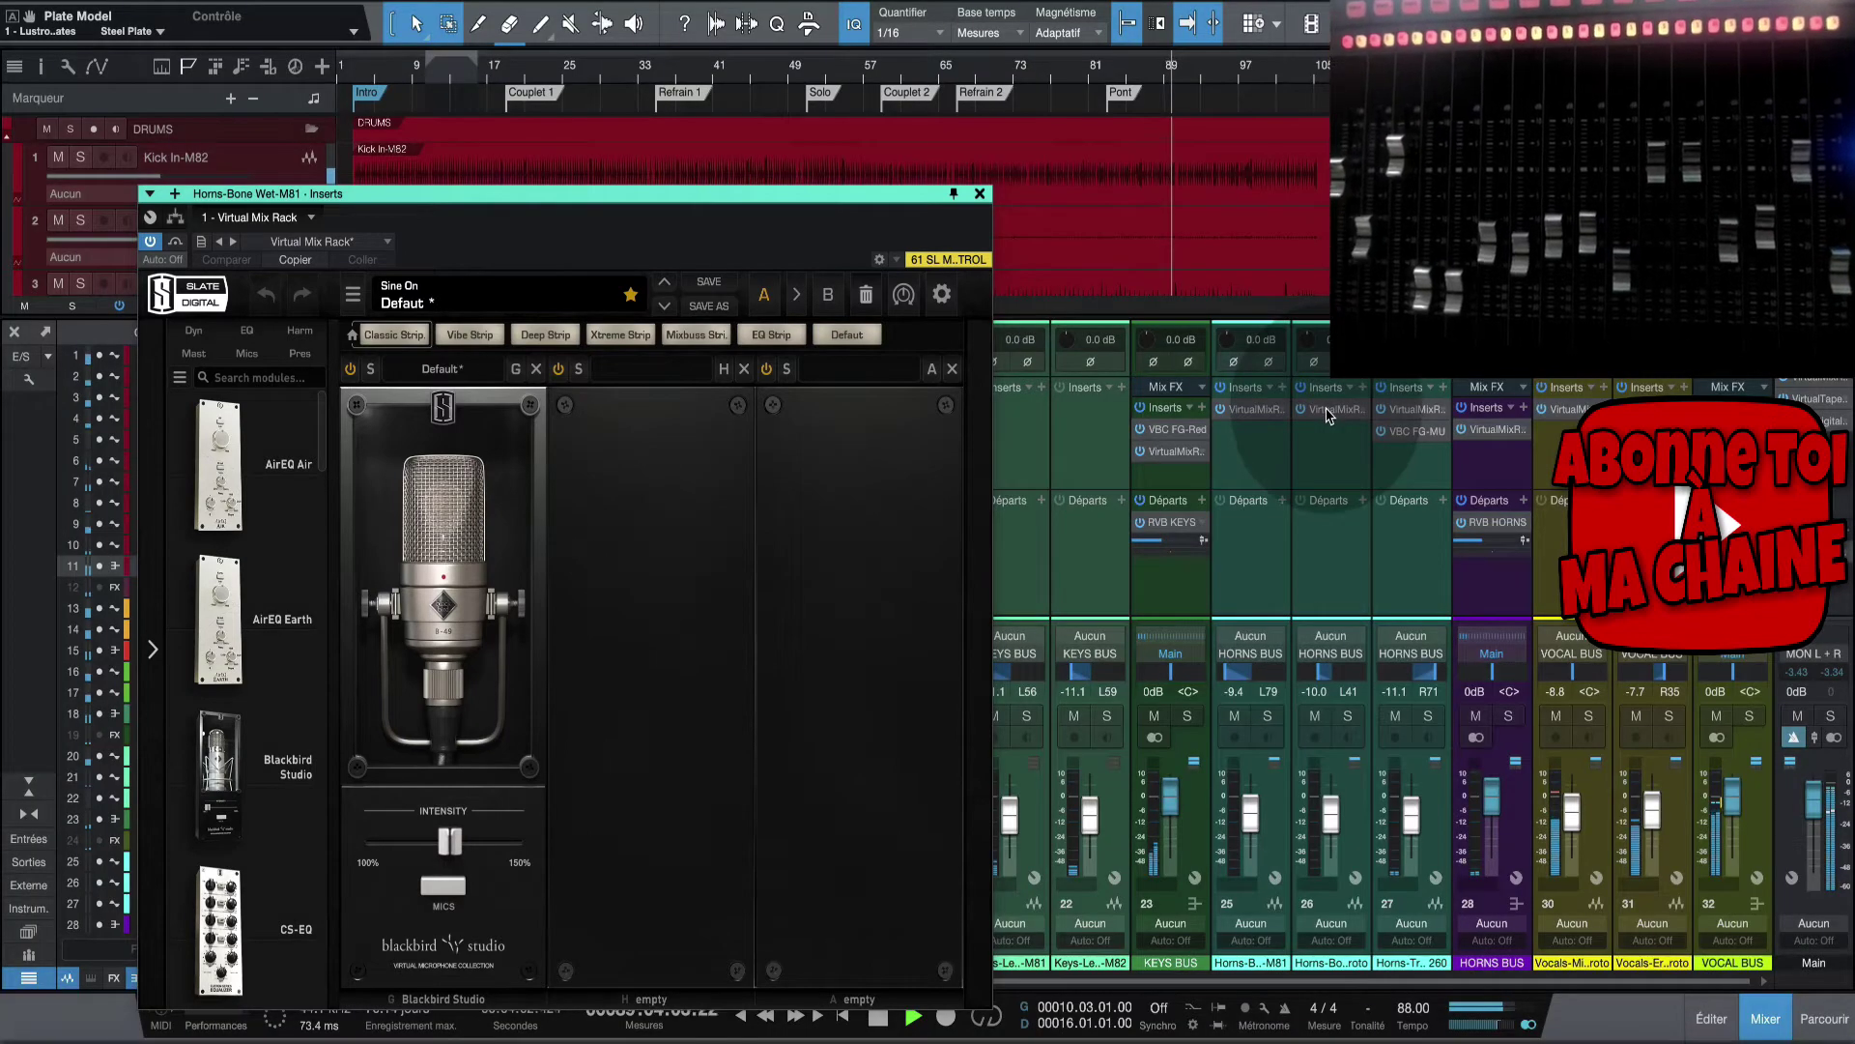
pyautogui.click(1320, 411)
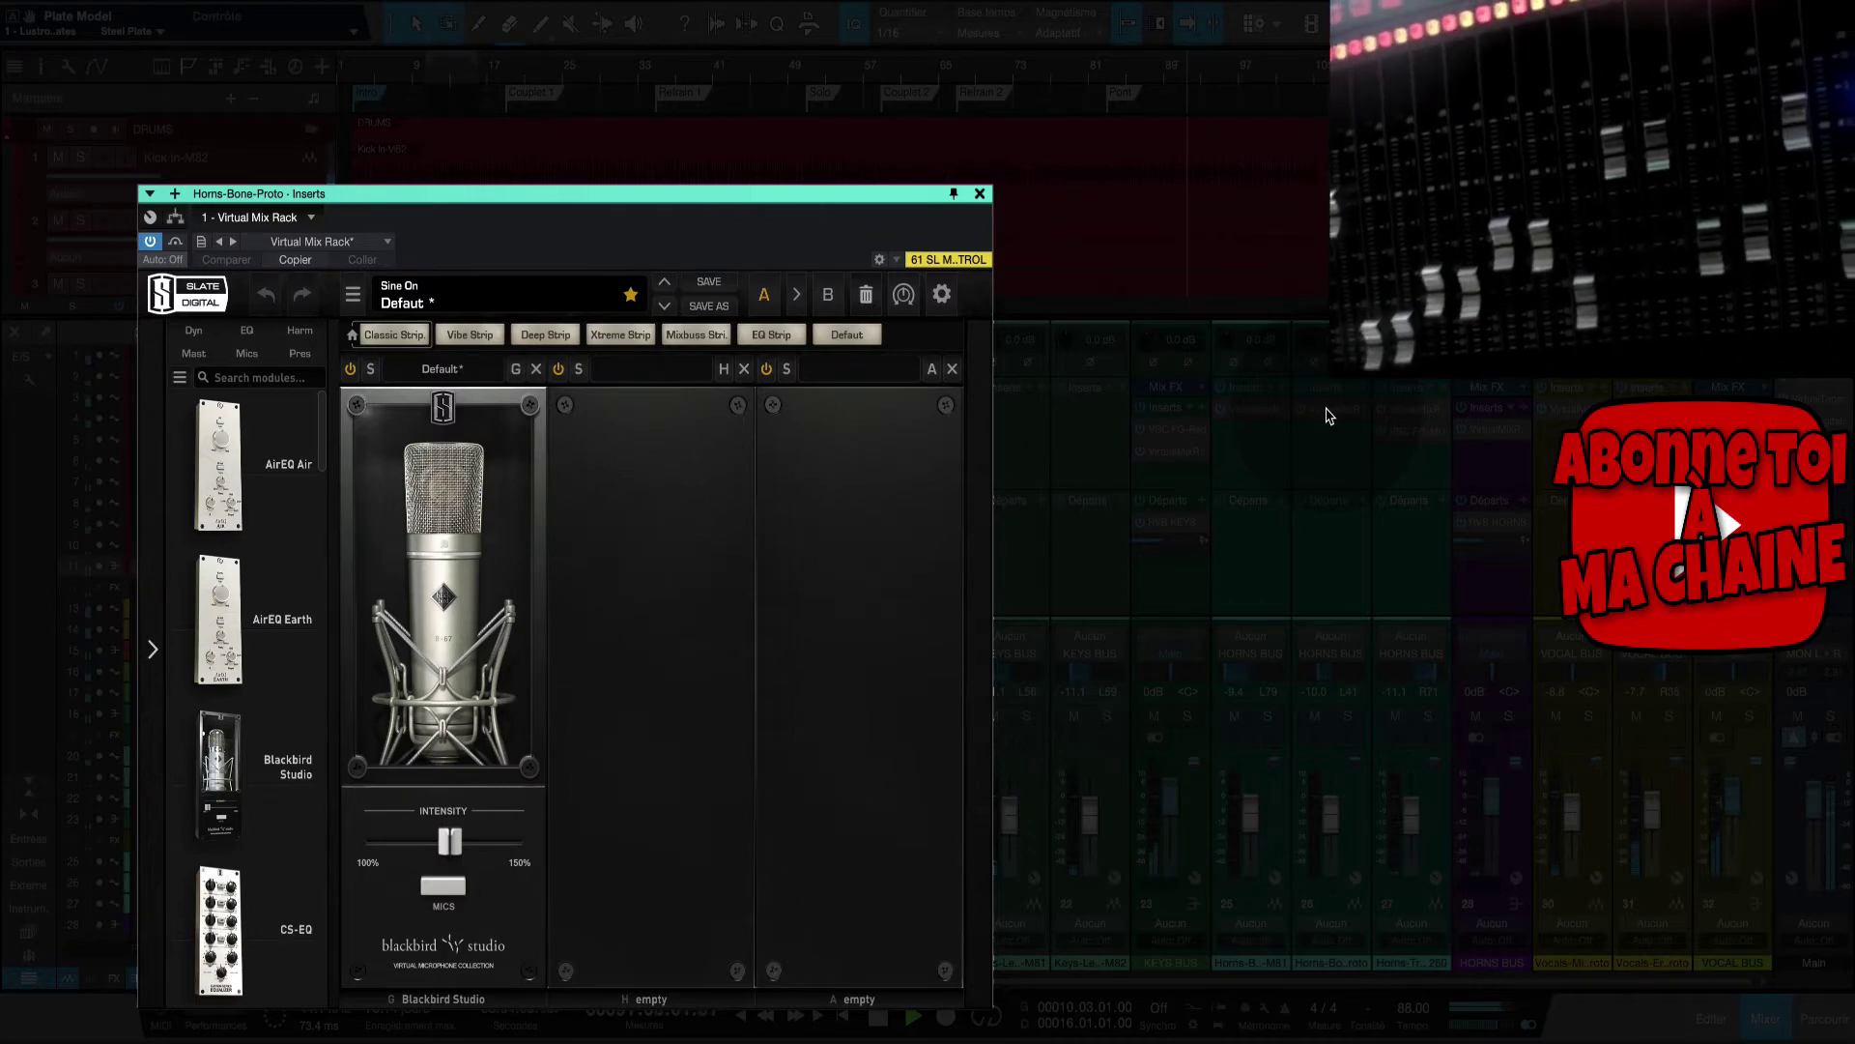
pyautogui.click(1411, 410)
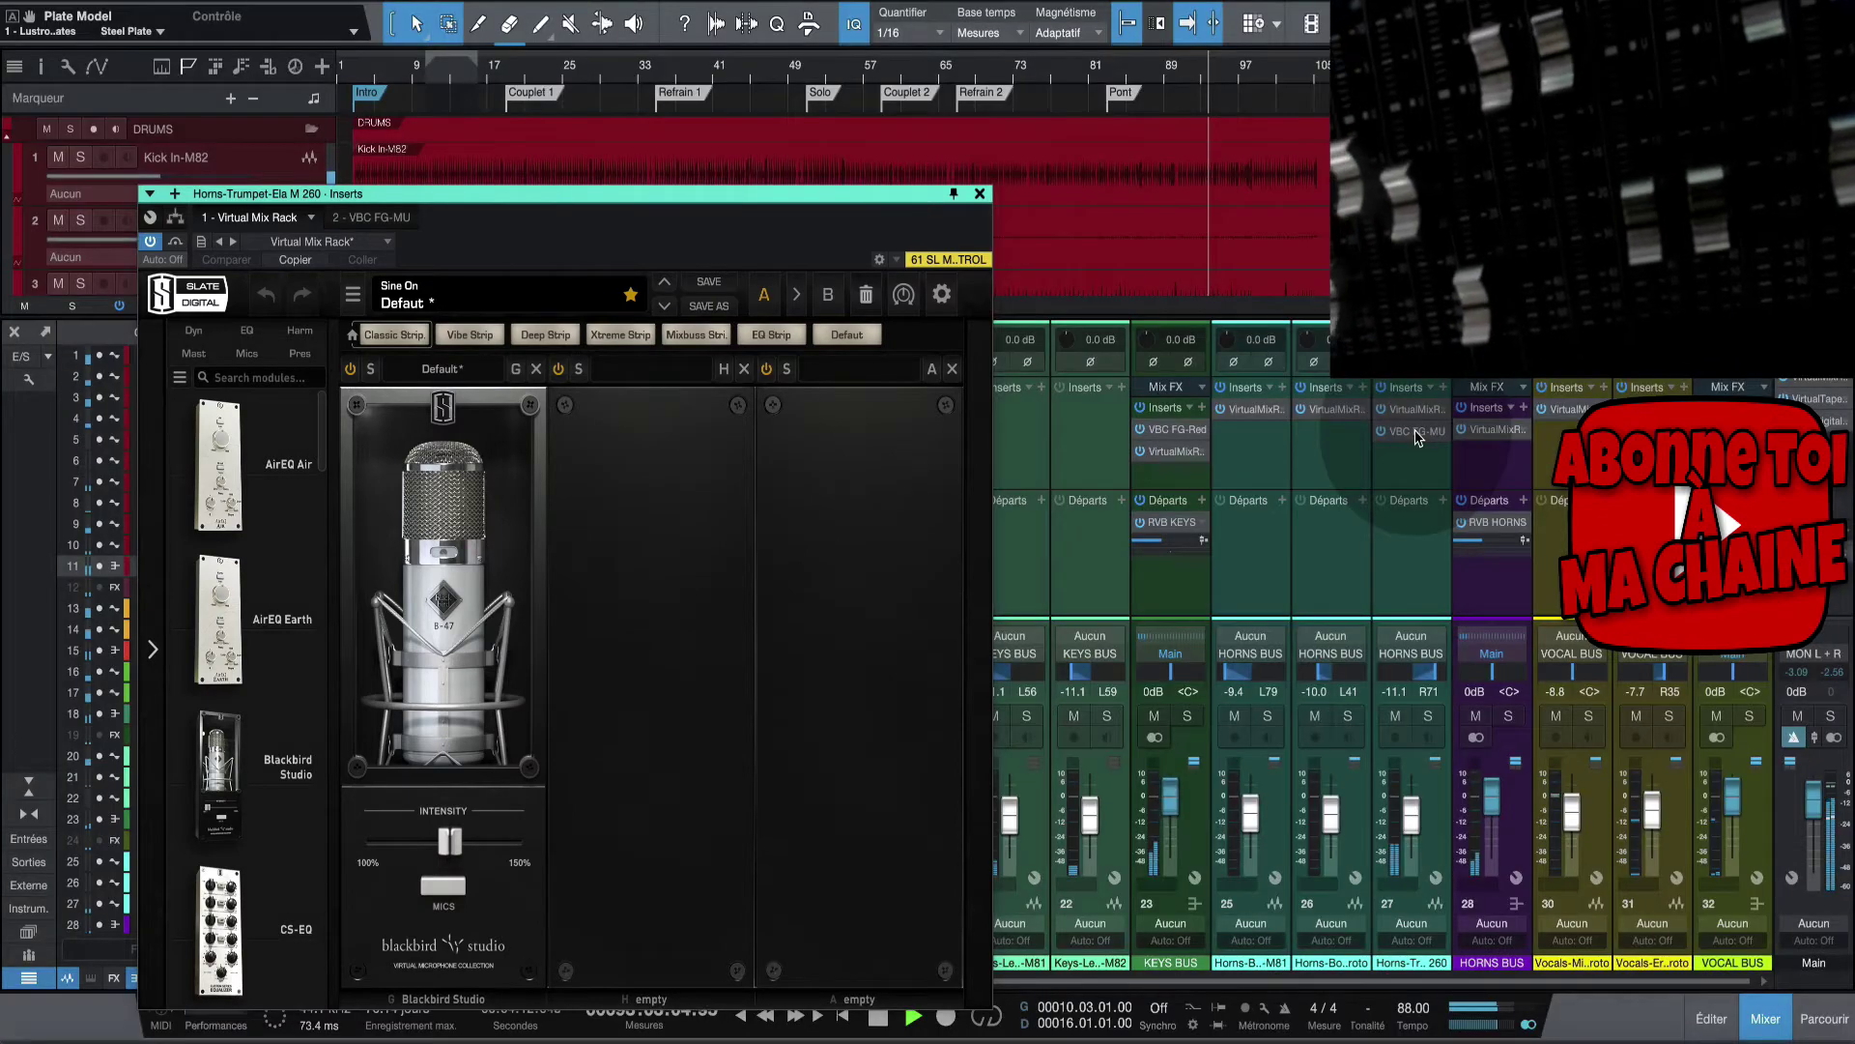
pyautogui.click(1417, 432)
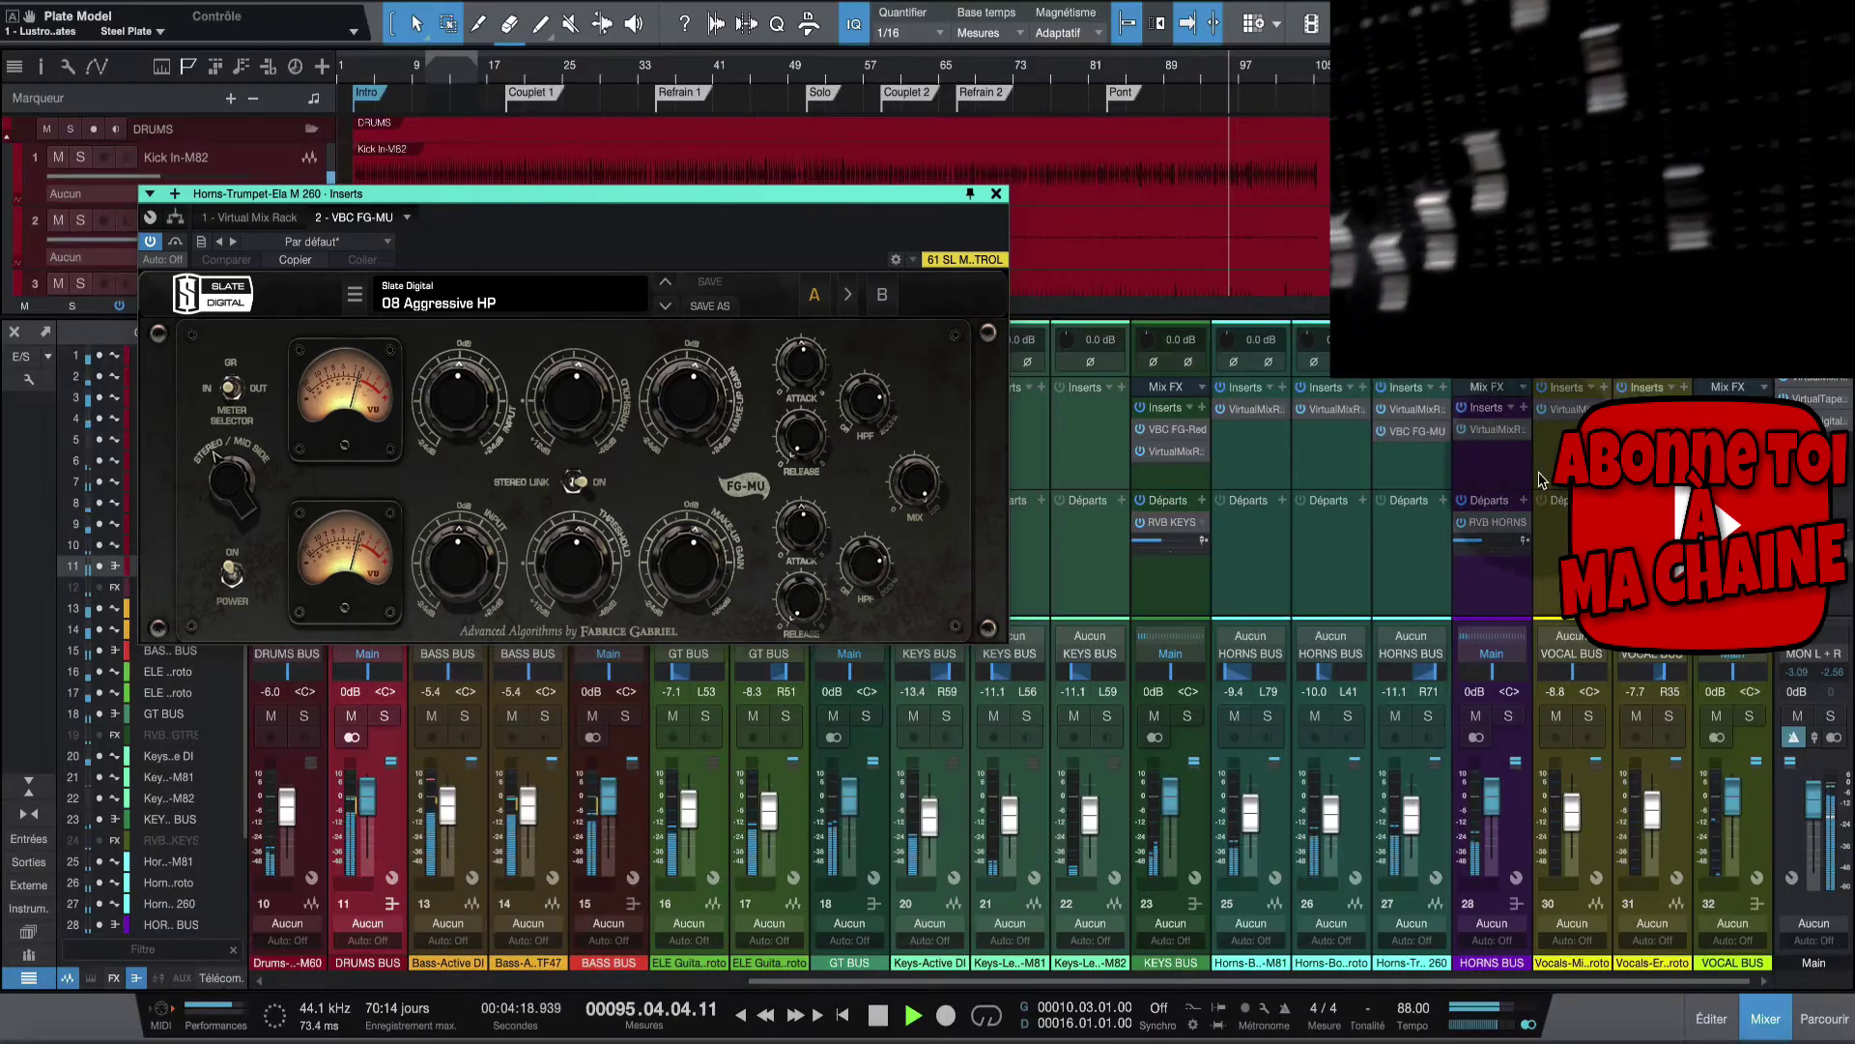
# Inspect the first vocal track's Virtual Mix Rack and the Lustrous Plates reverb on RVB VOCAL, and close the plug-in window.
pyautogui.click(1570, 406)
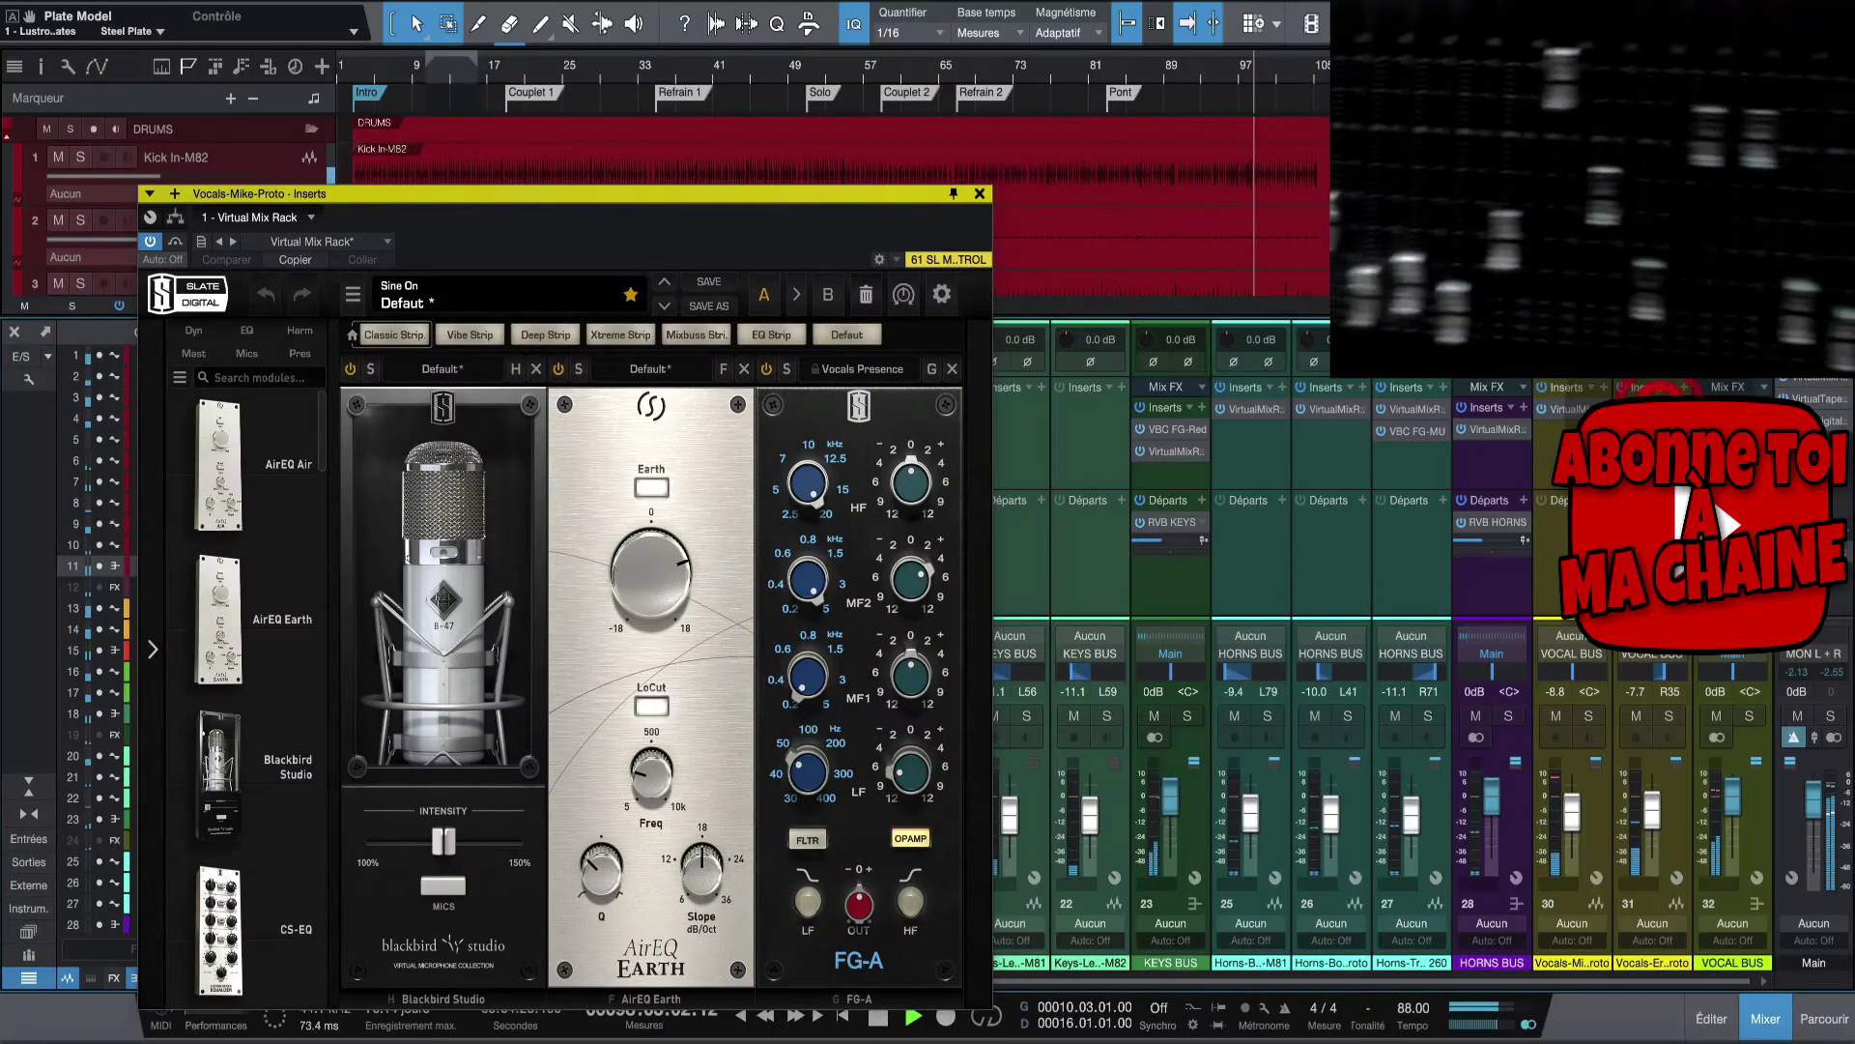
pyautogui.click(1652, 387)
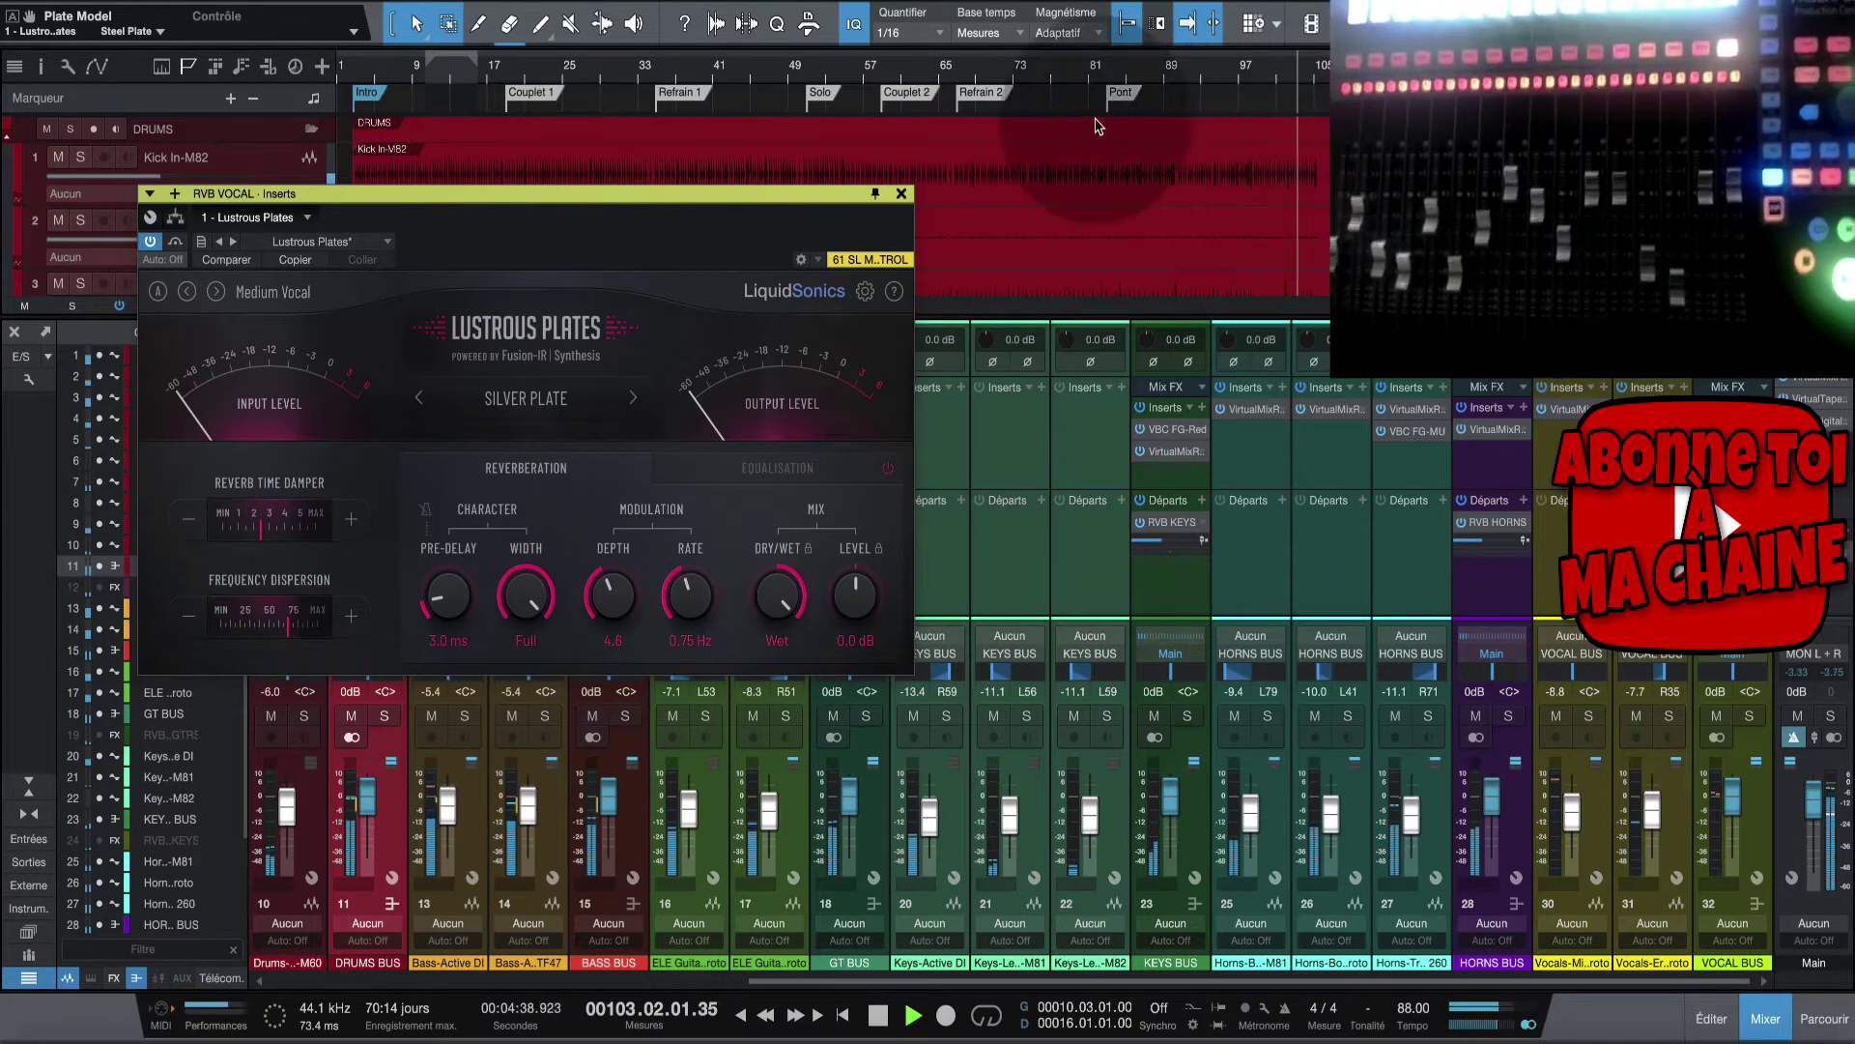
pyautogui.click(903, 193)
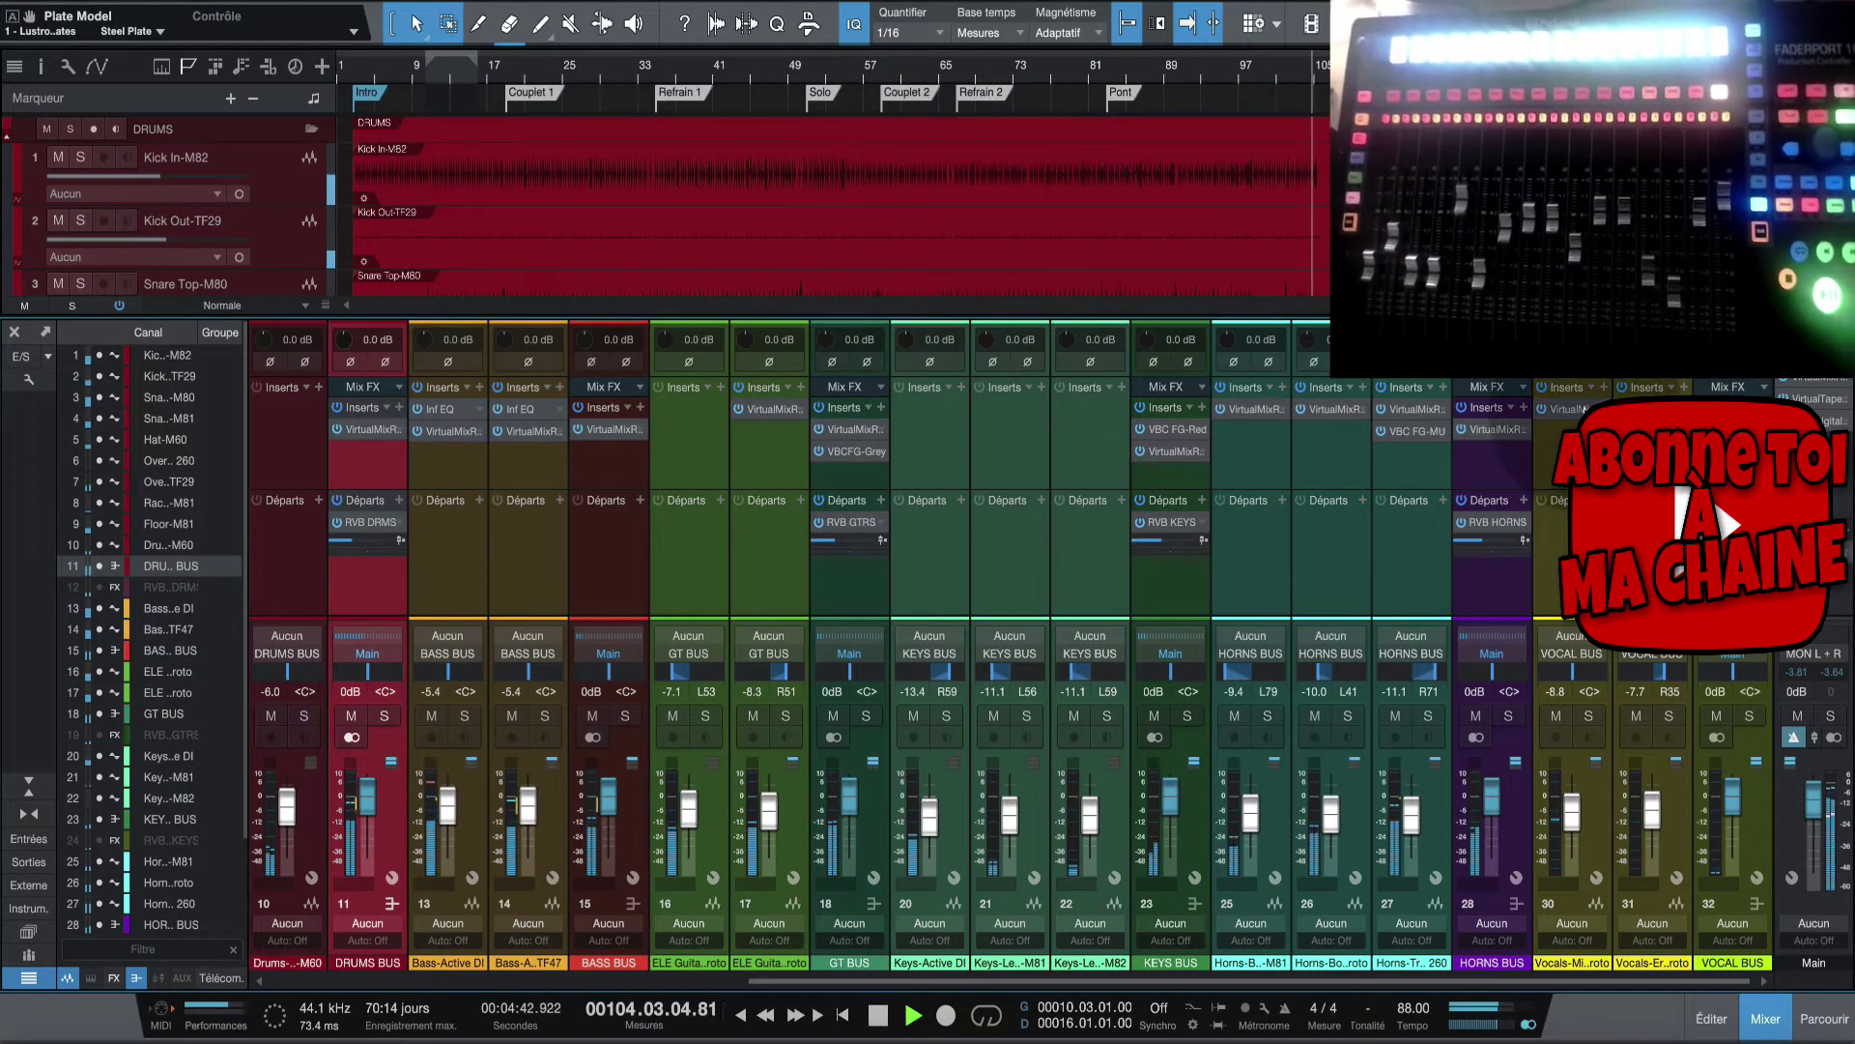
# In the first vocal track's Virtual Mix Rack, set the Blackbird Studio microphone to B-67 with an intensity of 111%.
pyautogui.doubleClick(1576, 408)
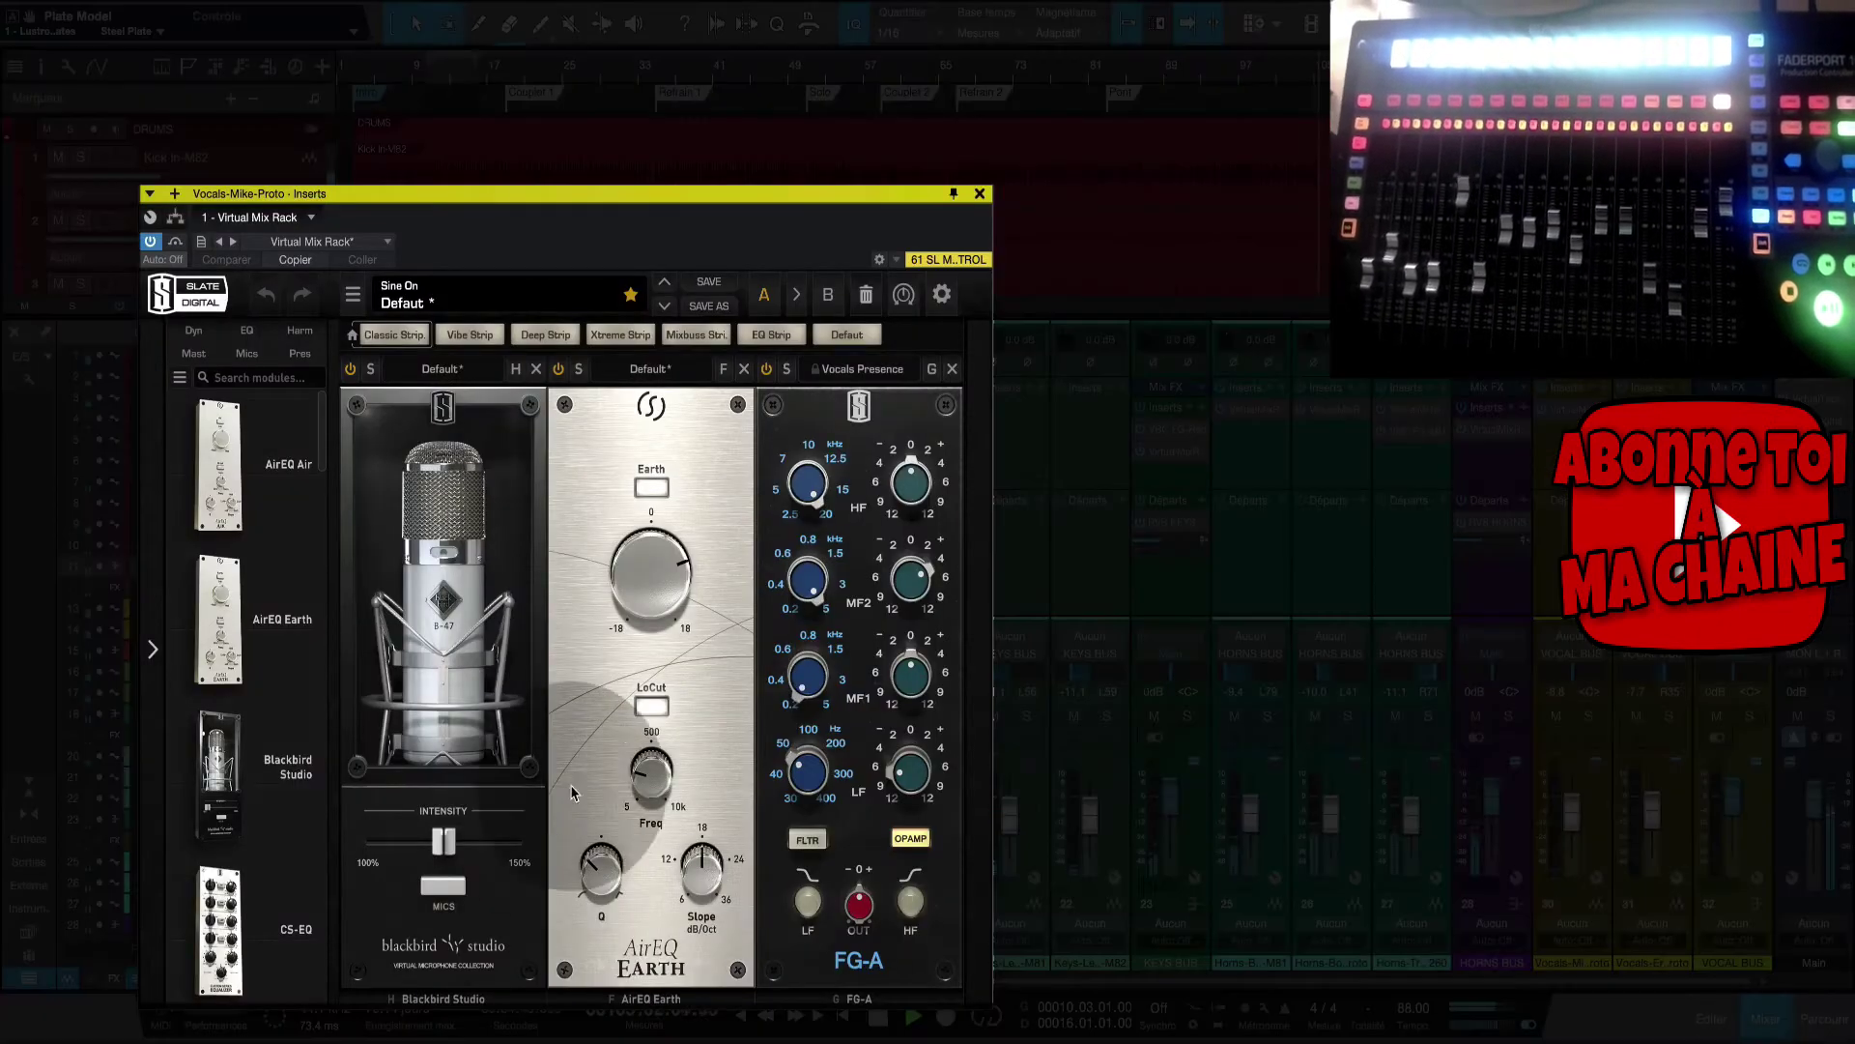
pyautogui.click(454, 887)
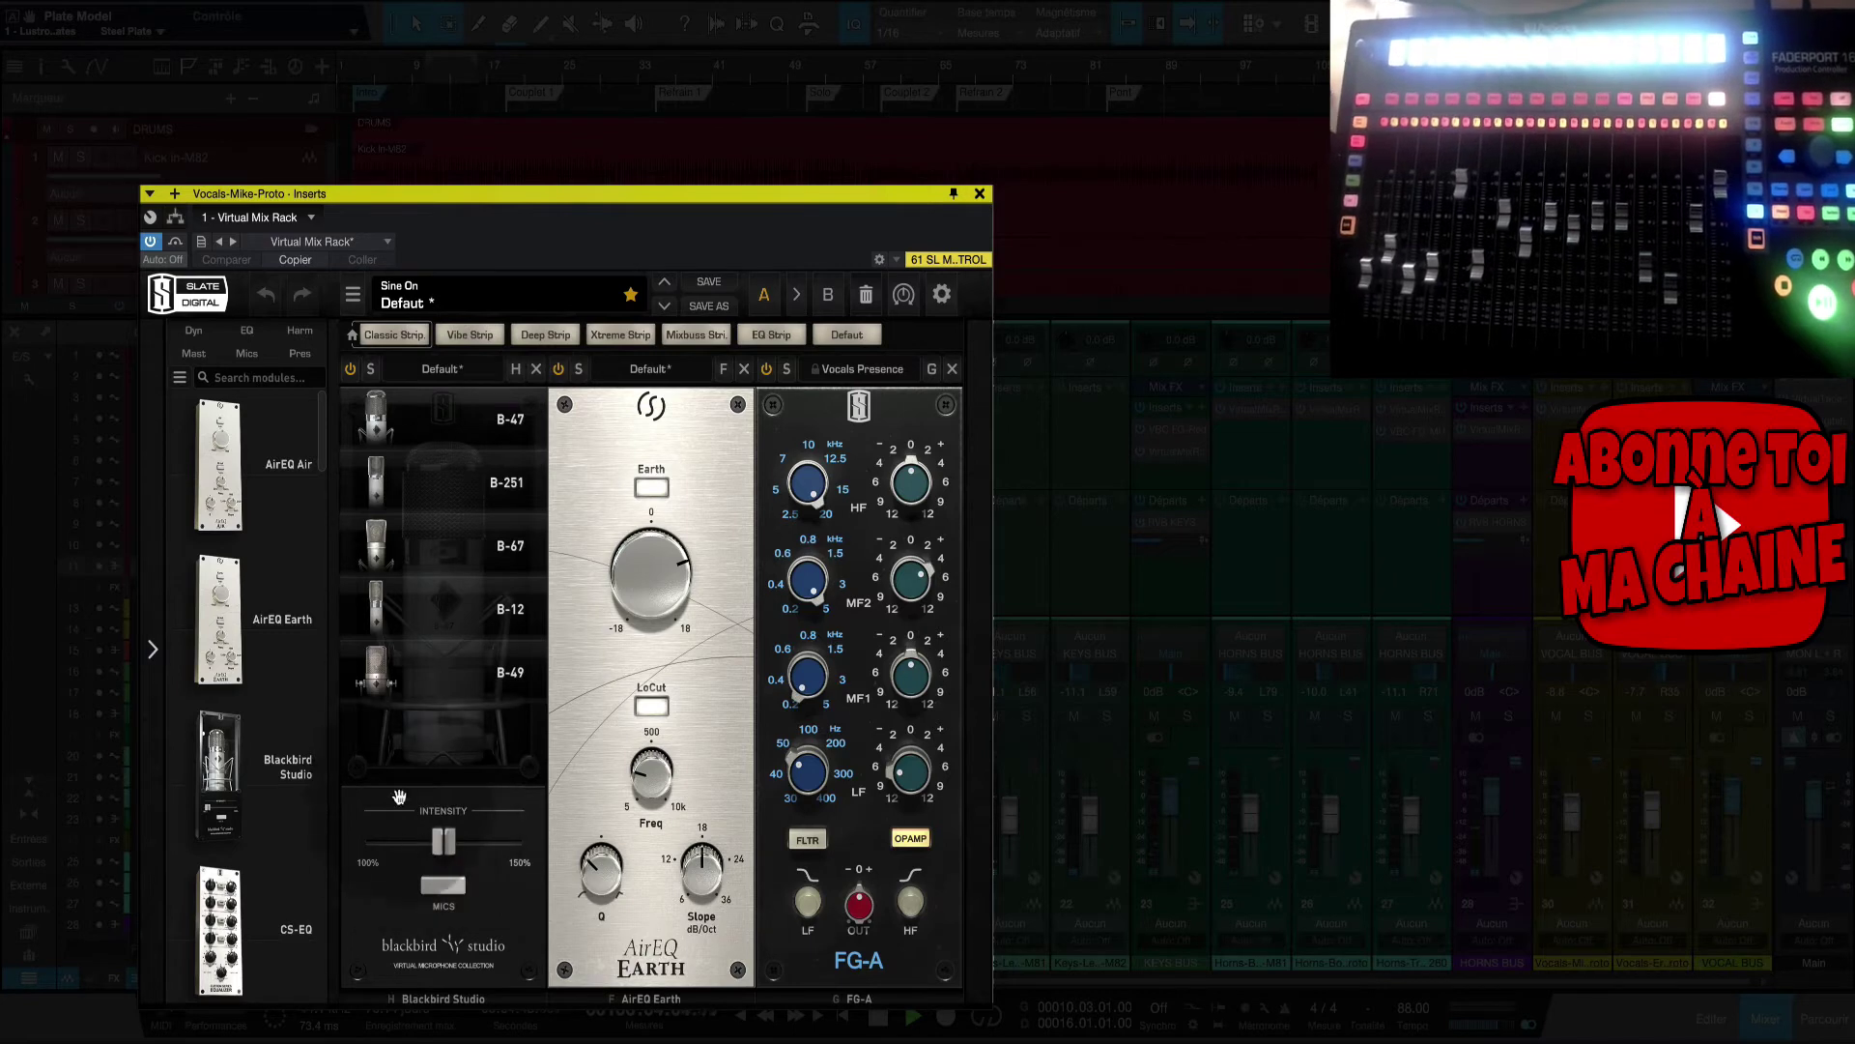
pyautogui.click(421, 556)
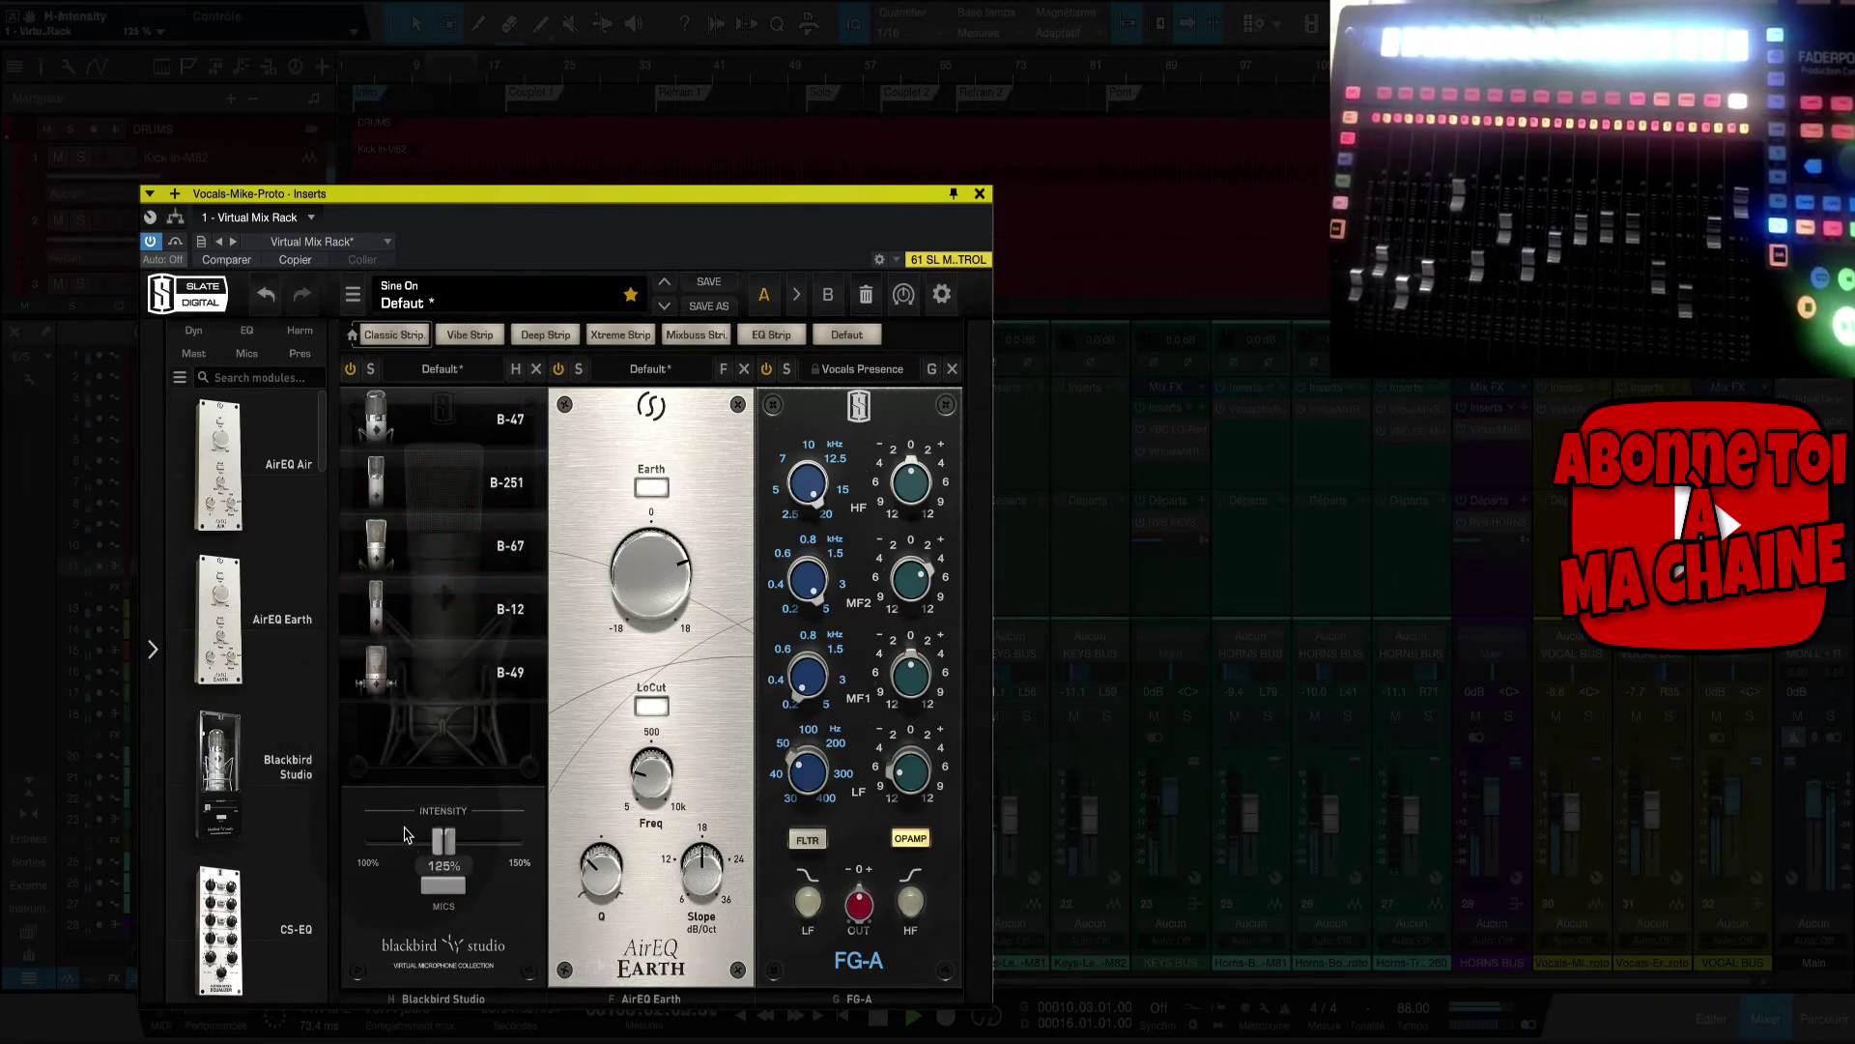
pyautogui.moveTo(443, 841); pyautogui.dragTo(406, 837)
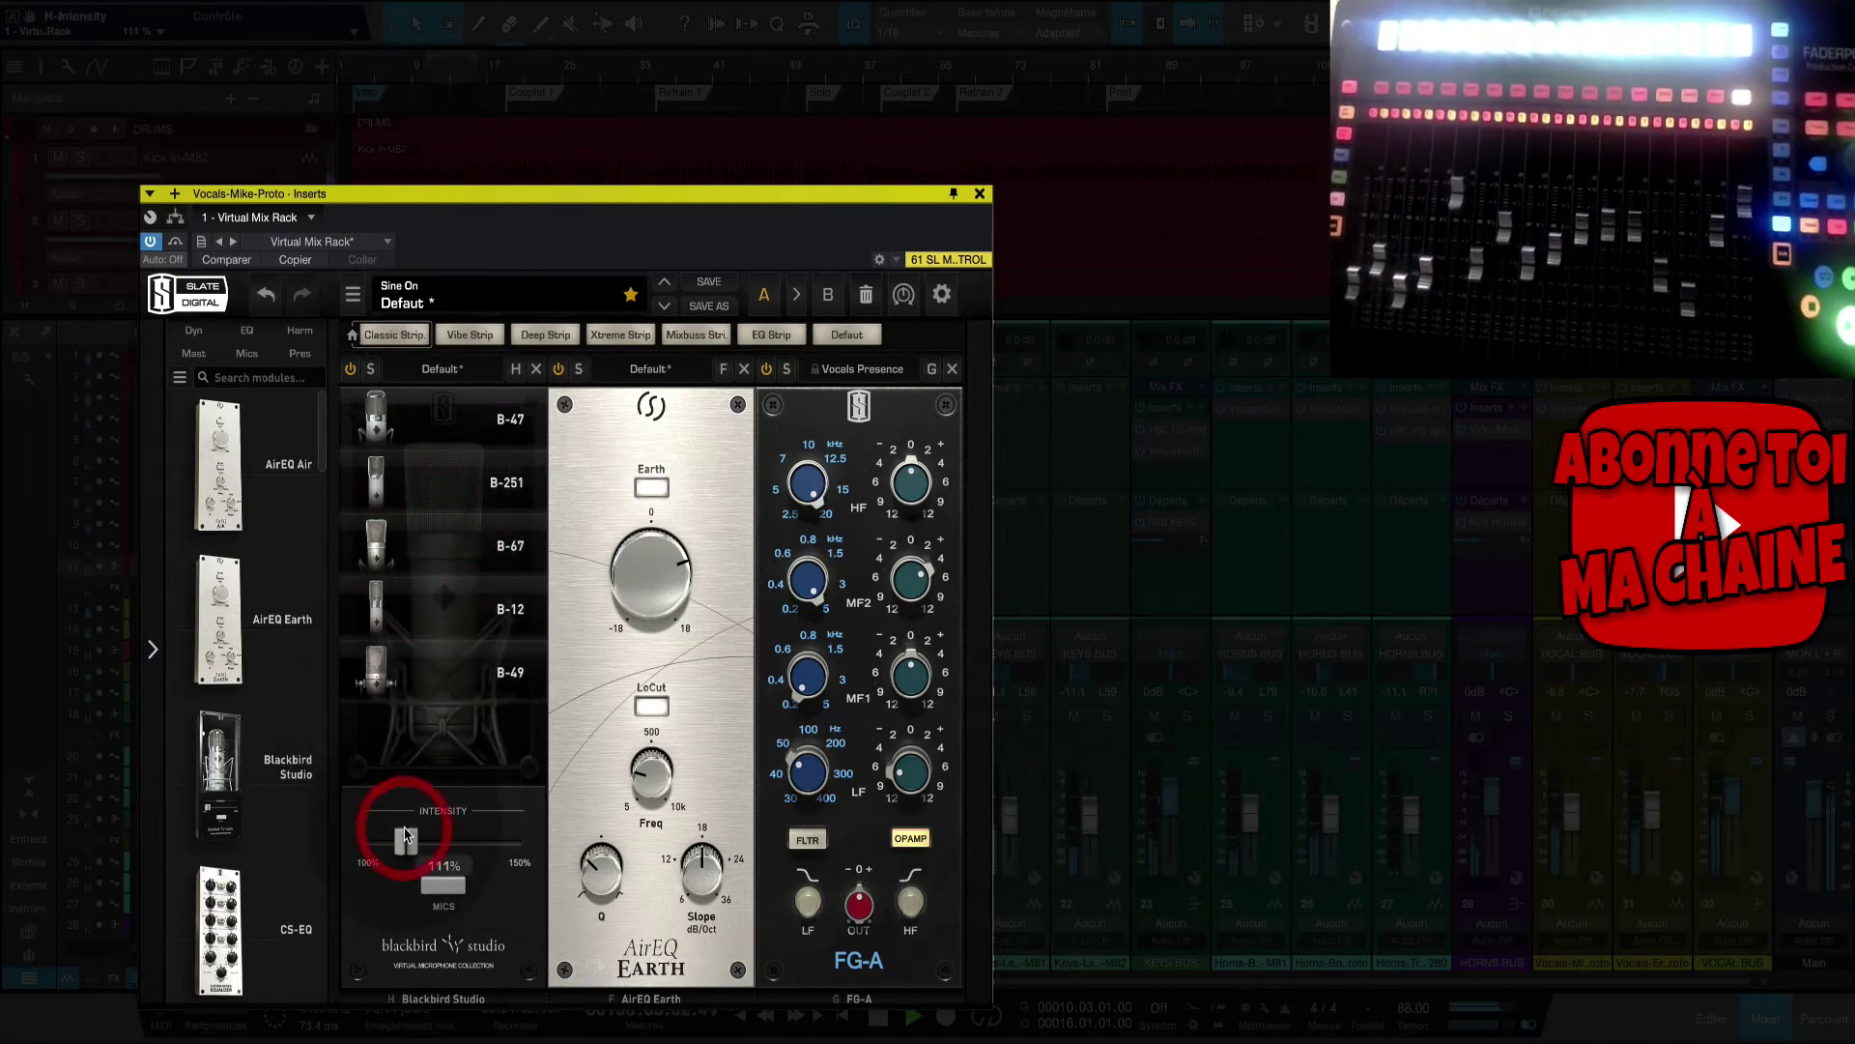
pyautogui.click(458, 891)
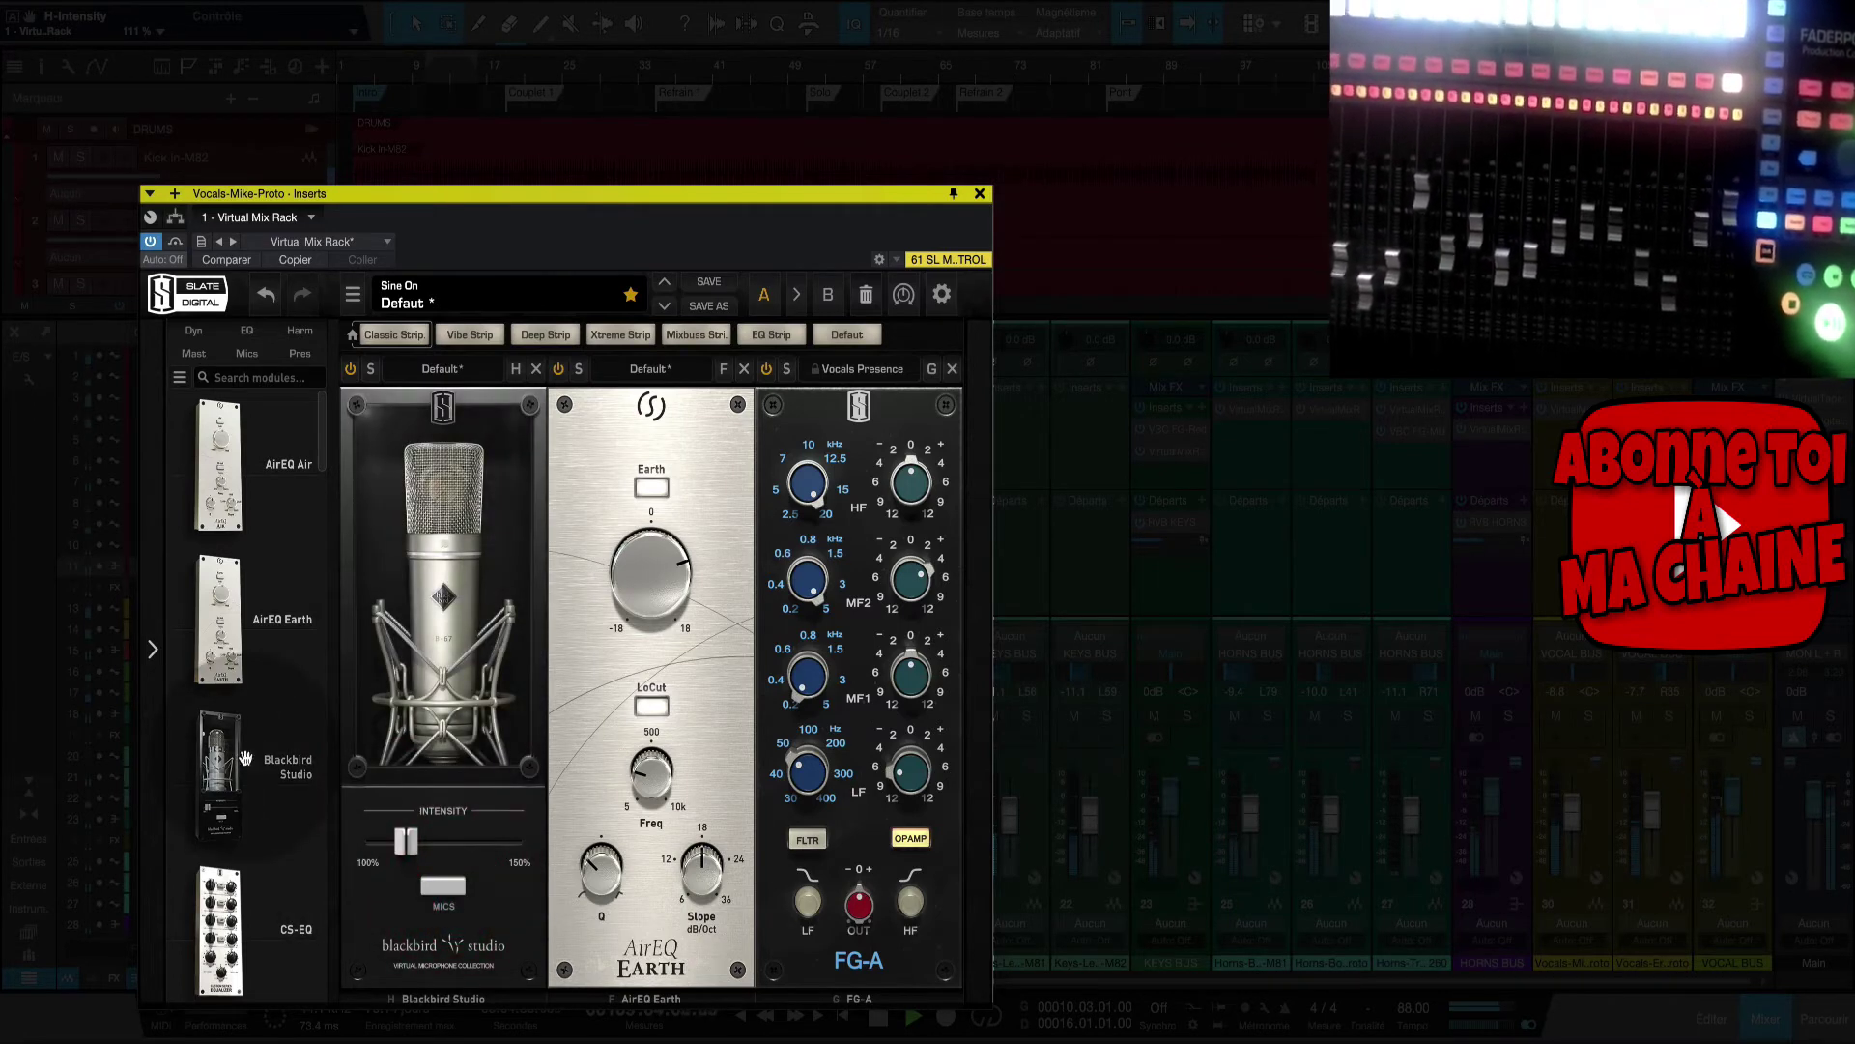
# Add a Classic Tubes module ahead of the Blackbird Studio module and set its microphone to FG-800.
pyautogui.scroll(-4, 245, 759)
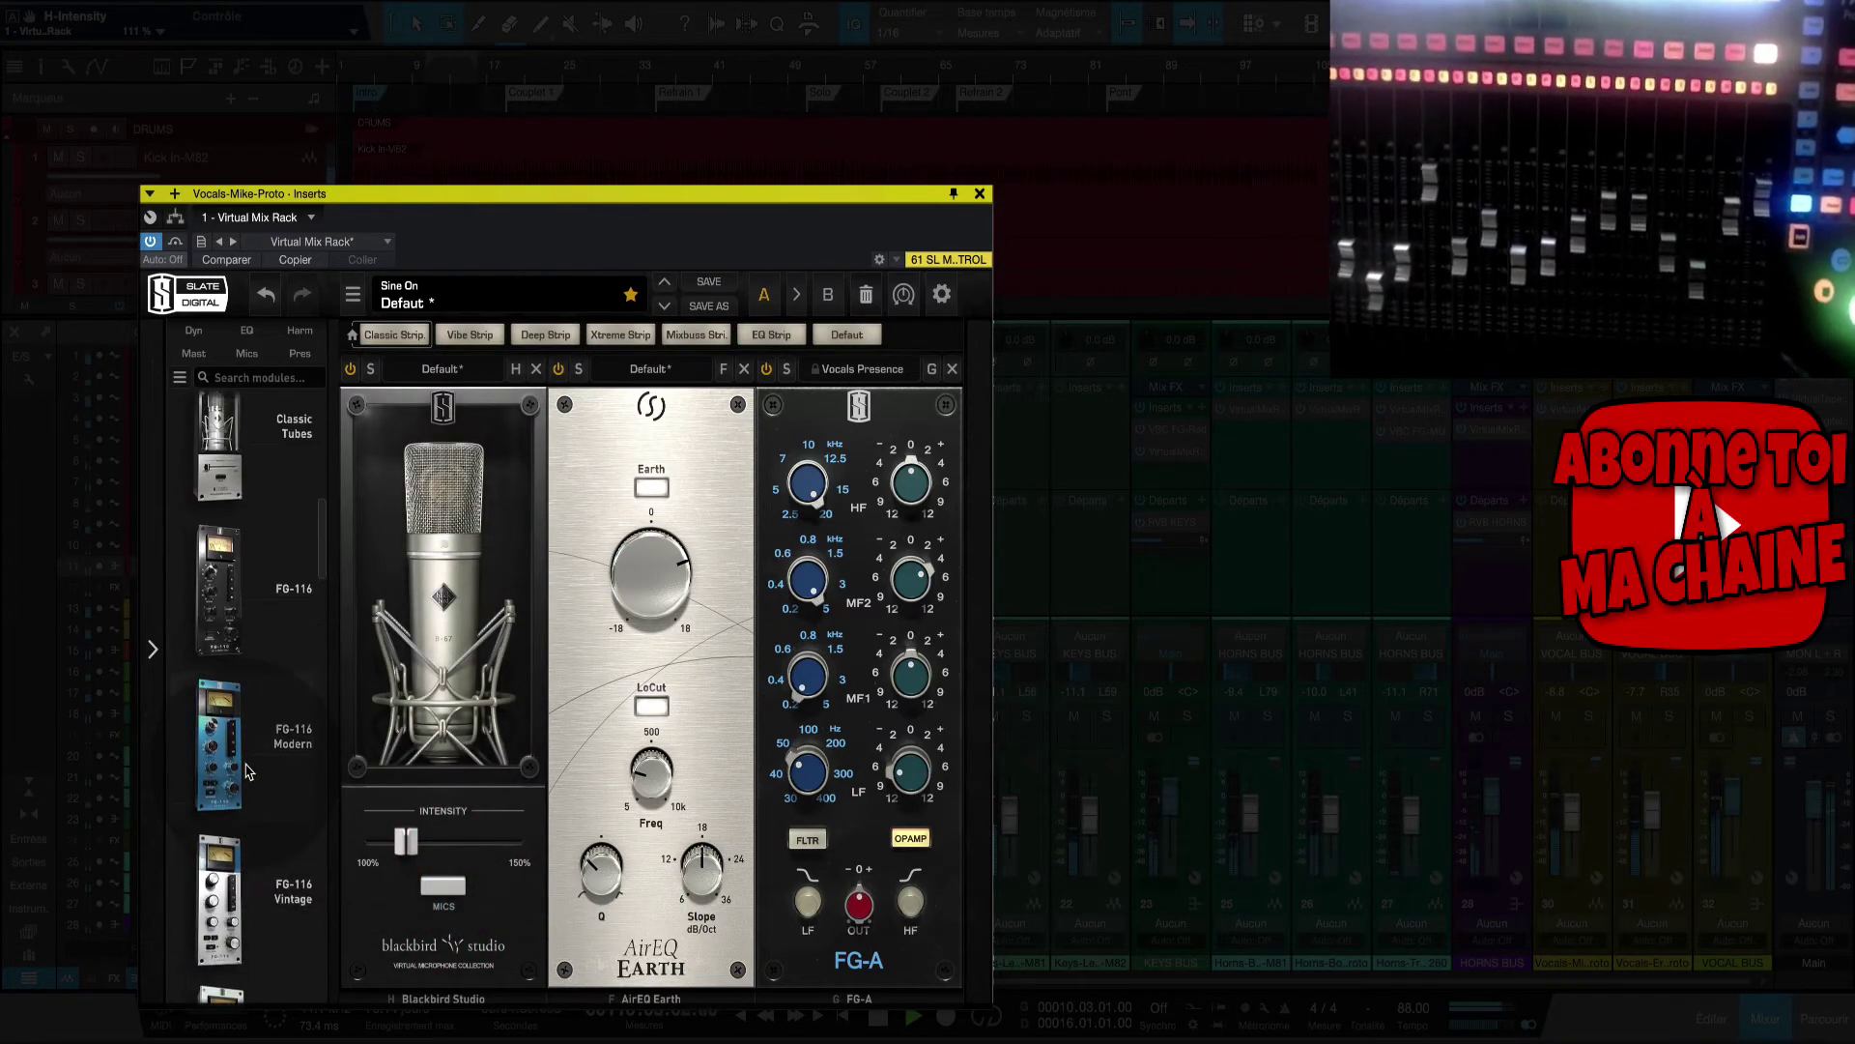
pyautogui.scroll(1, 246, 770)
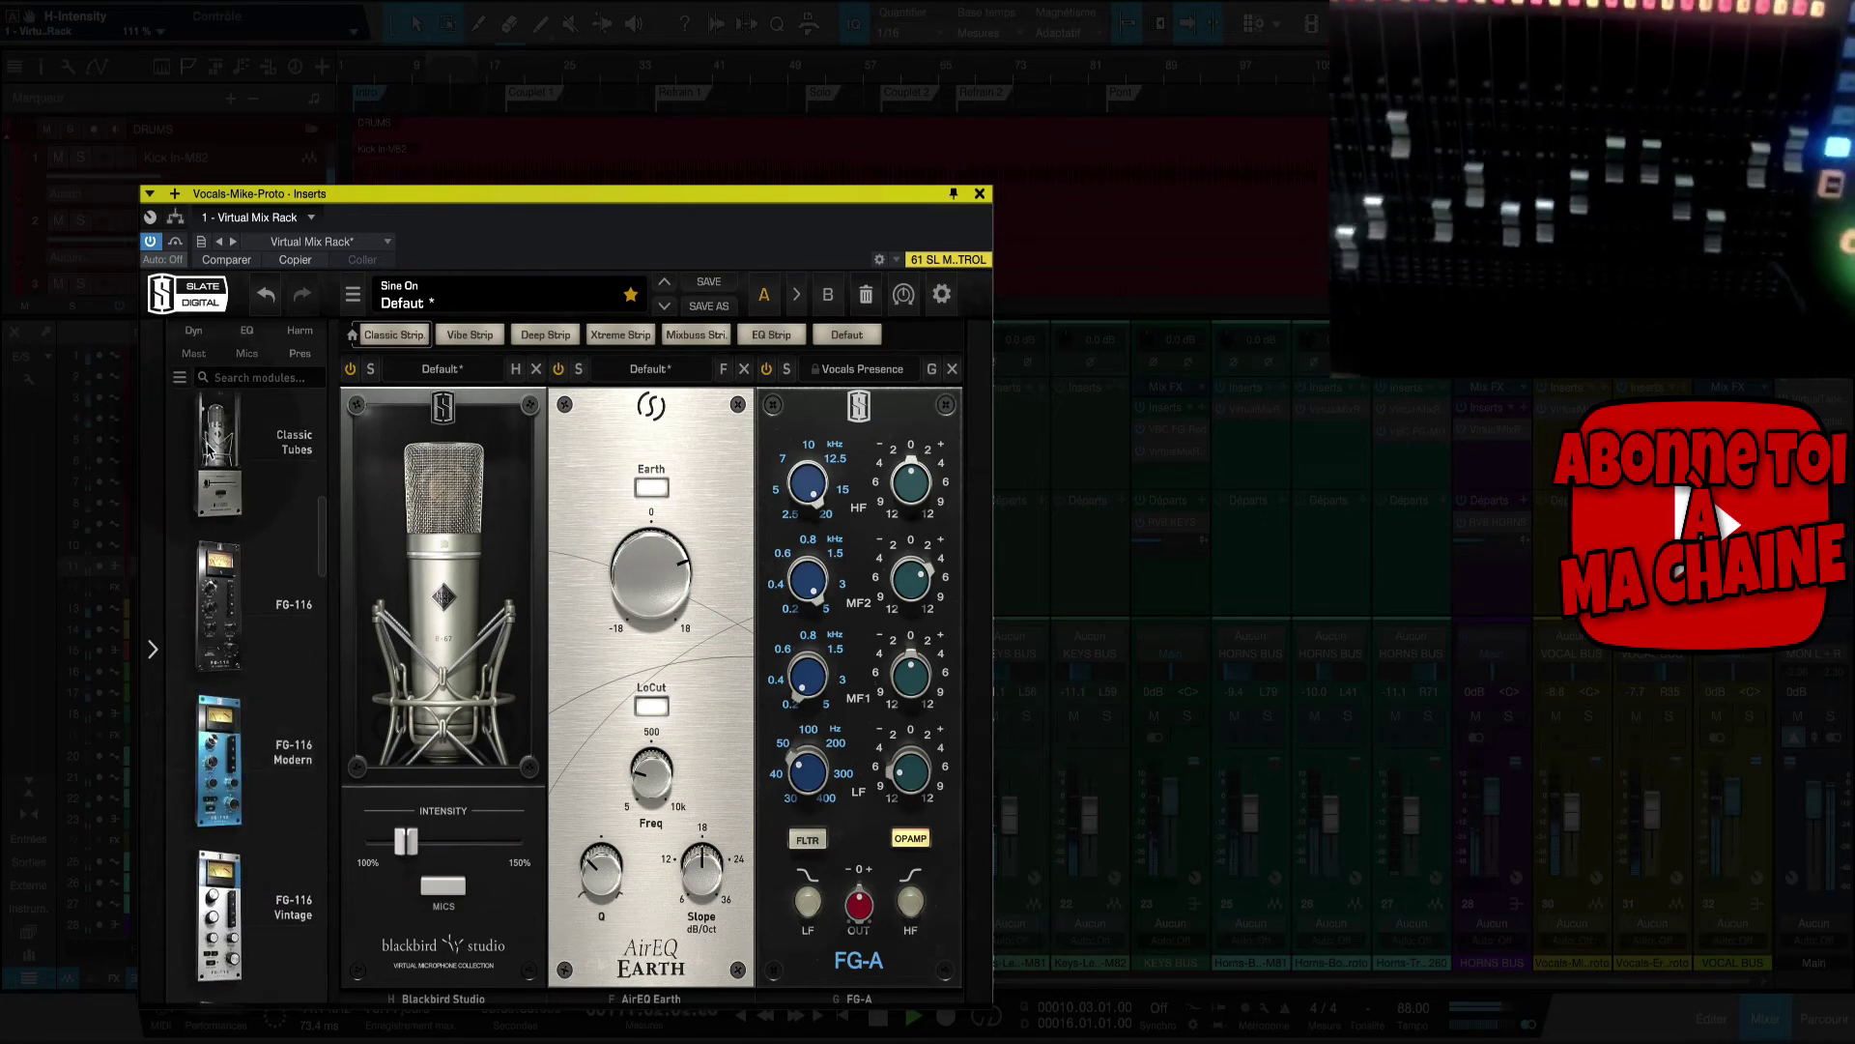
pyautogui.moveTo(213, 456); pyautogui.dragTo(365, 604)
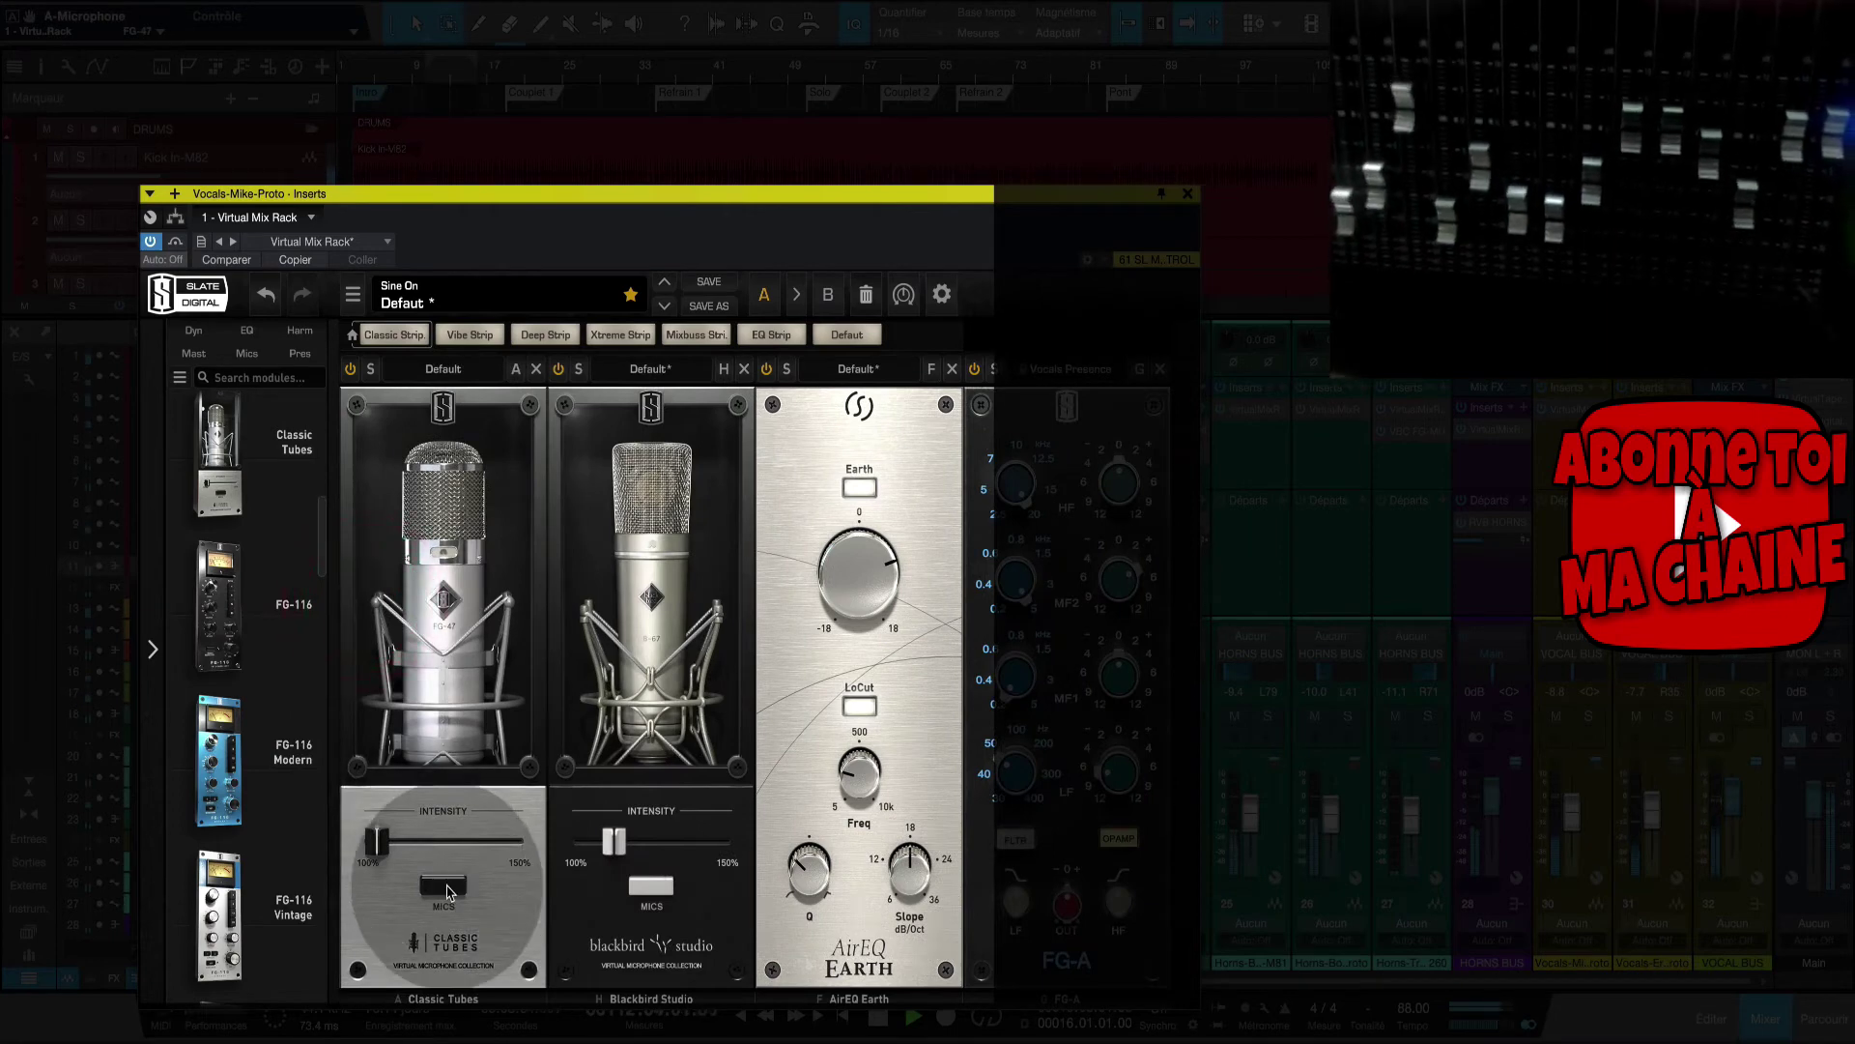
pyautogui.click(447, 891)
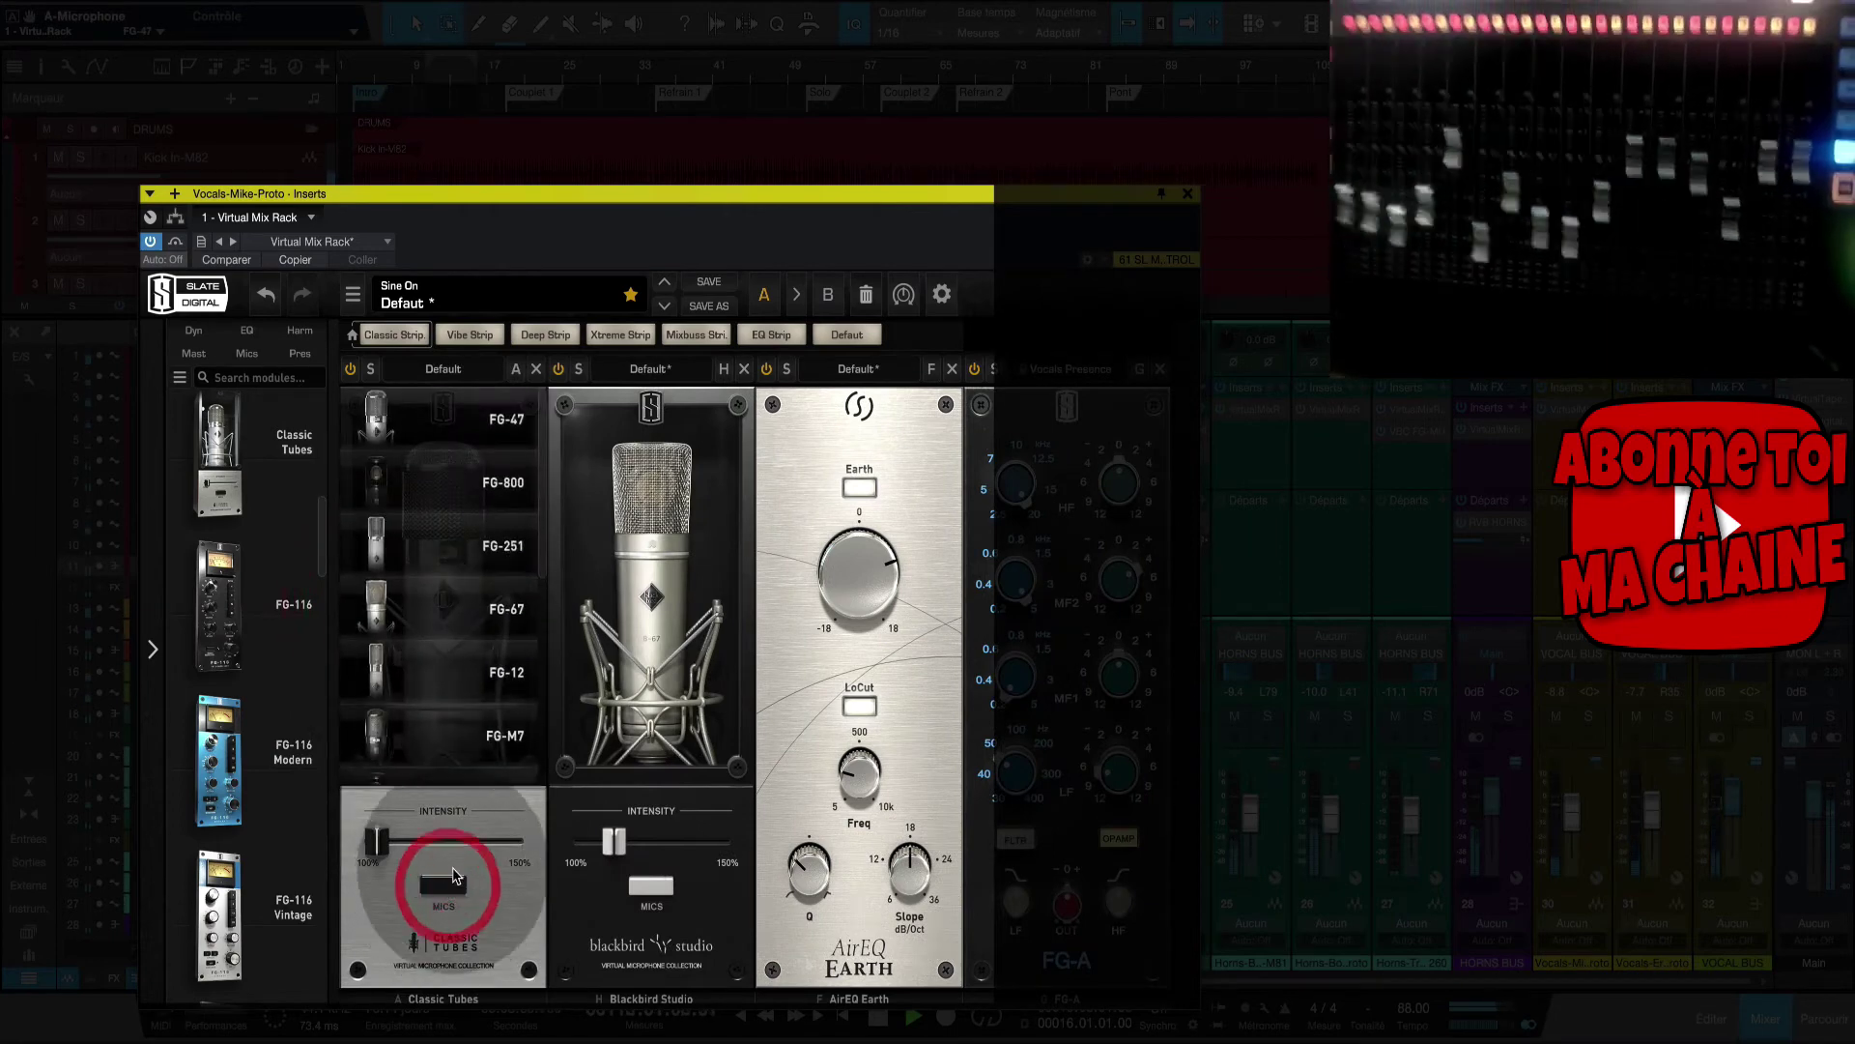
pyautogui.click(465, 496)
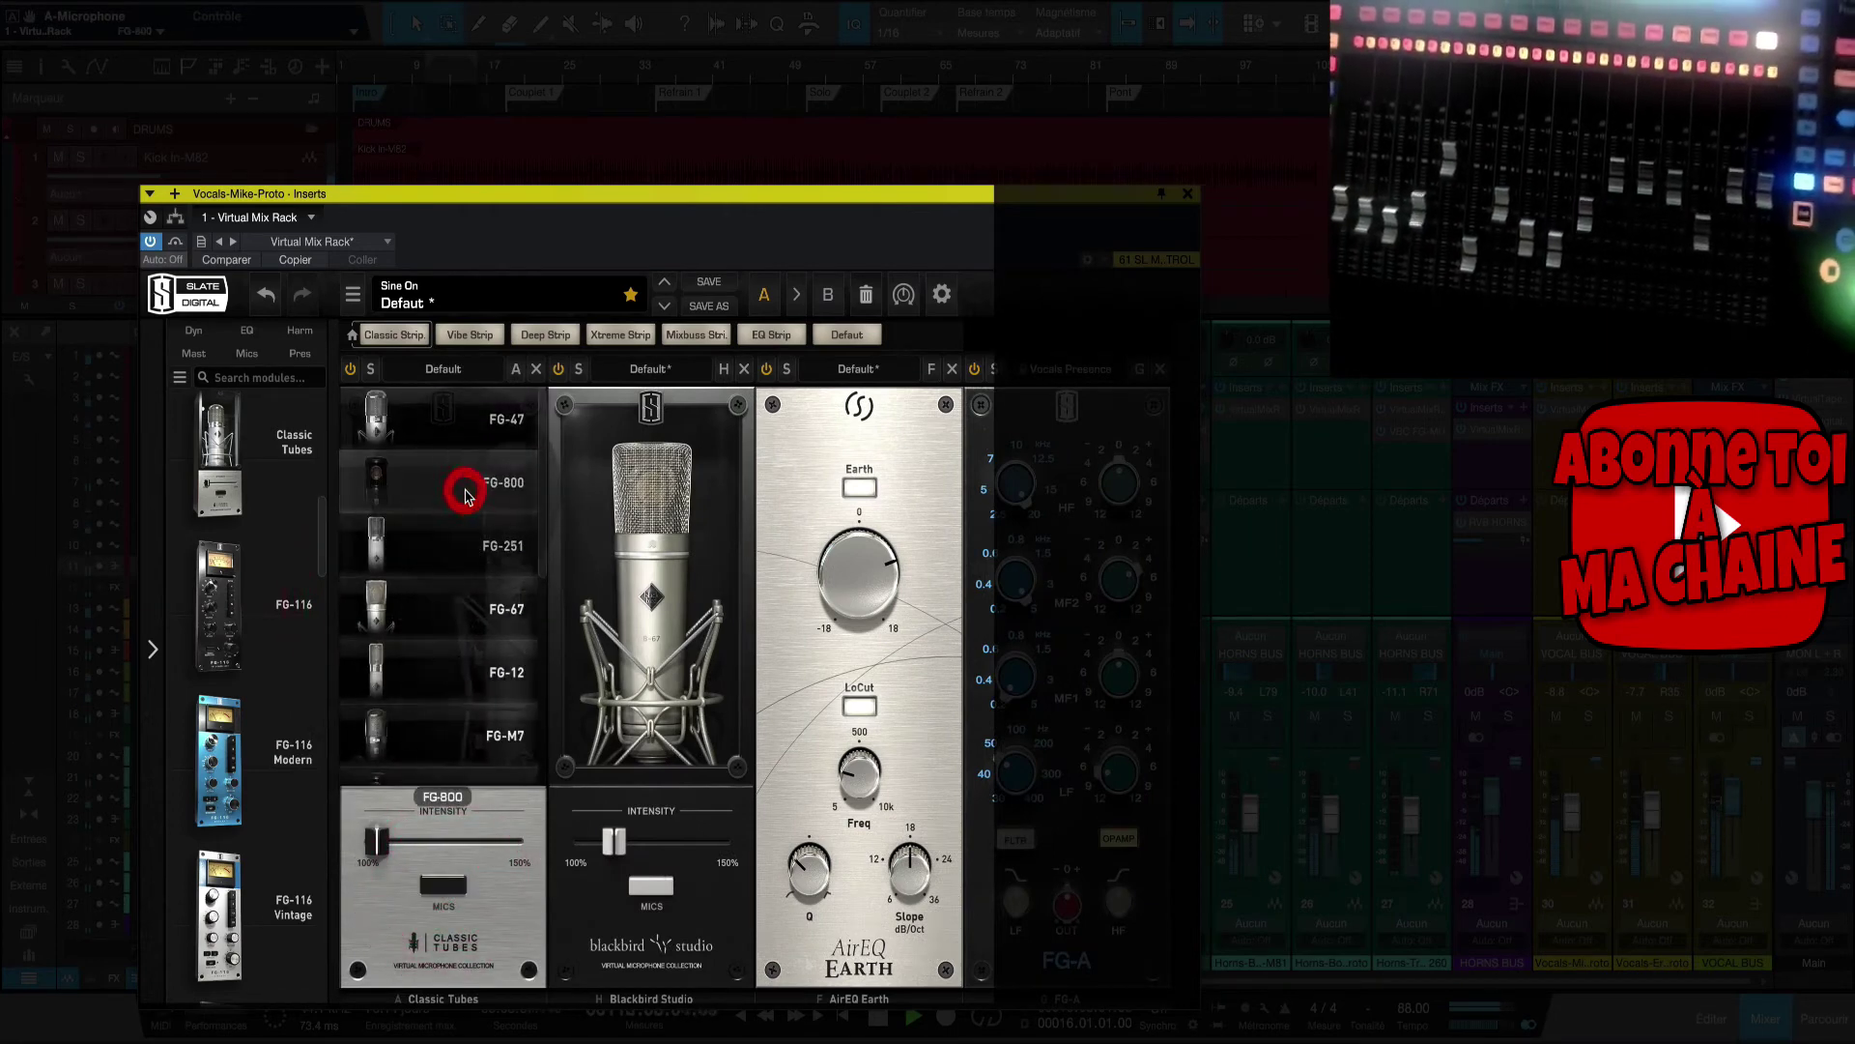
pyautogui.click(436, 887)
# Try the FG-251 and FG-269 microphone models in the Classic Tubes module.
pyautogui.click(436, 887)
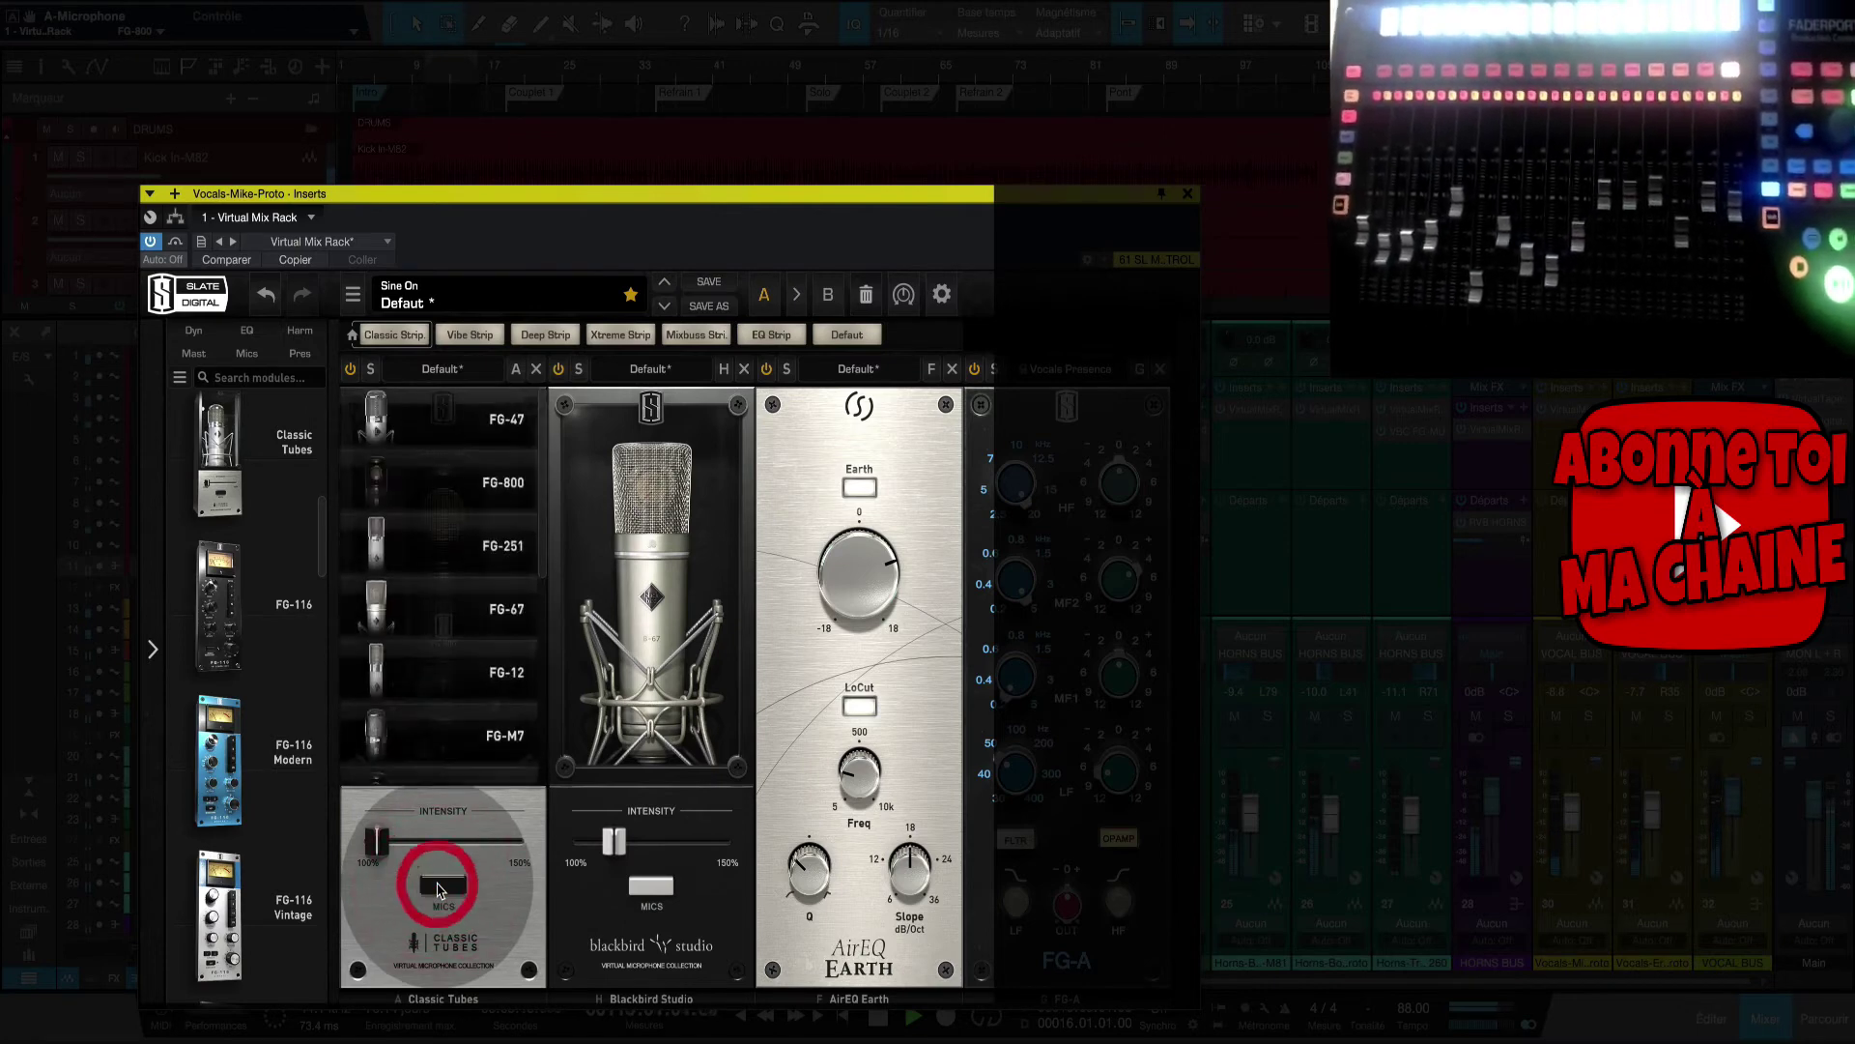
pyautogui.click(449, 547)
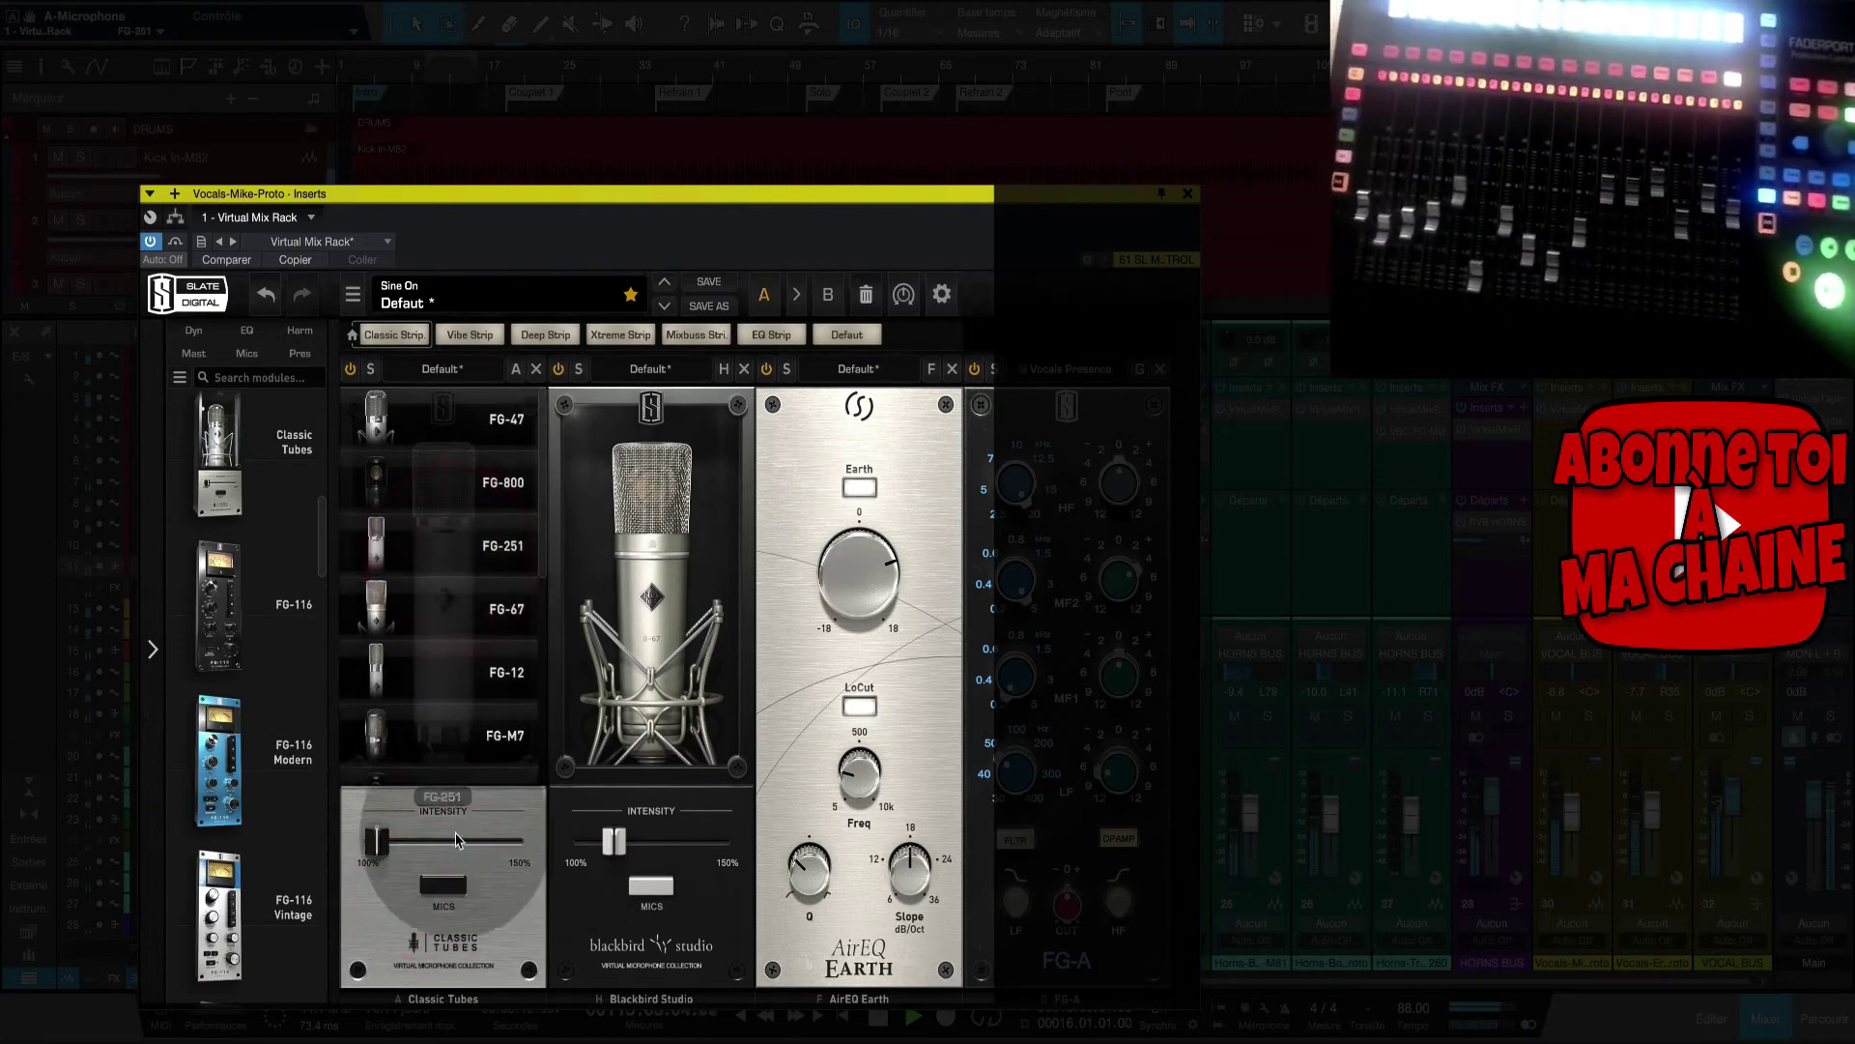
pyautogui.click(446, 887)
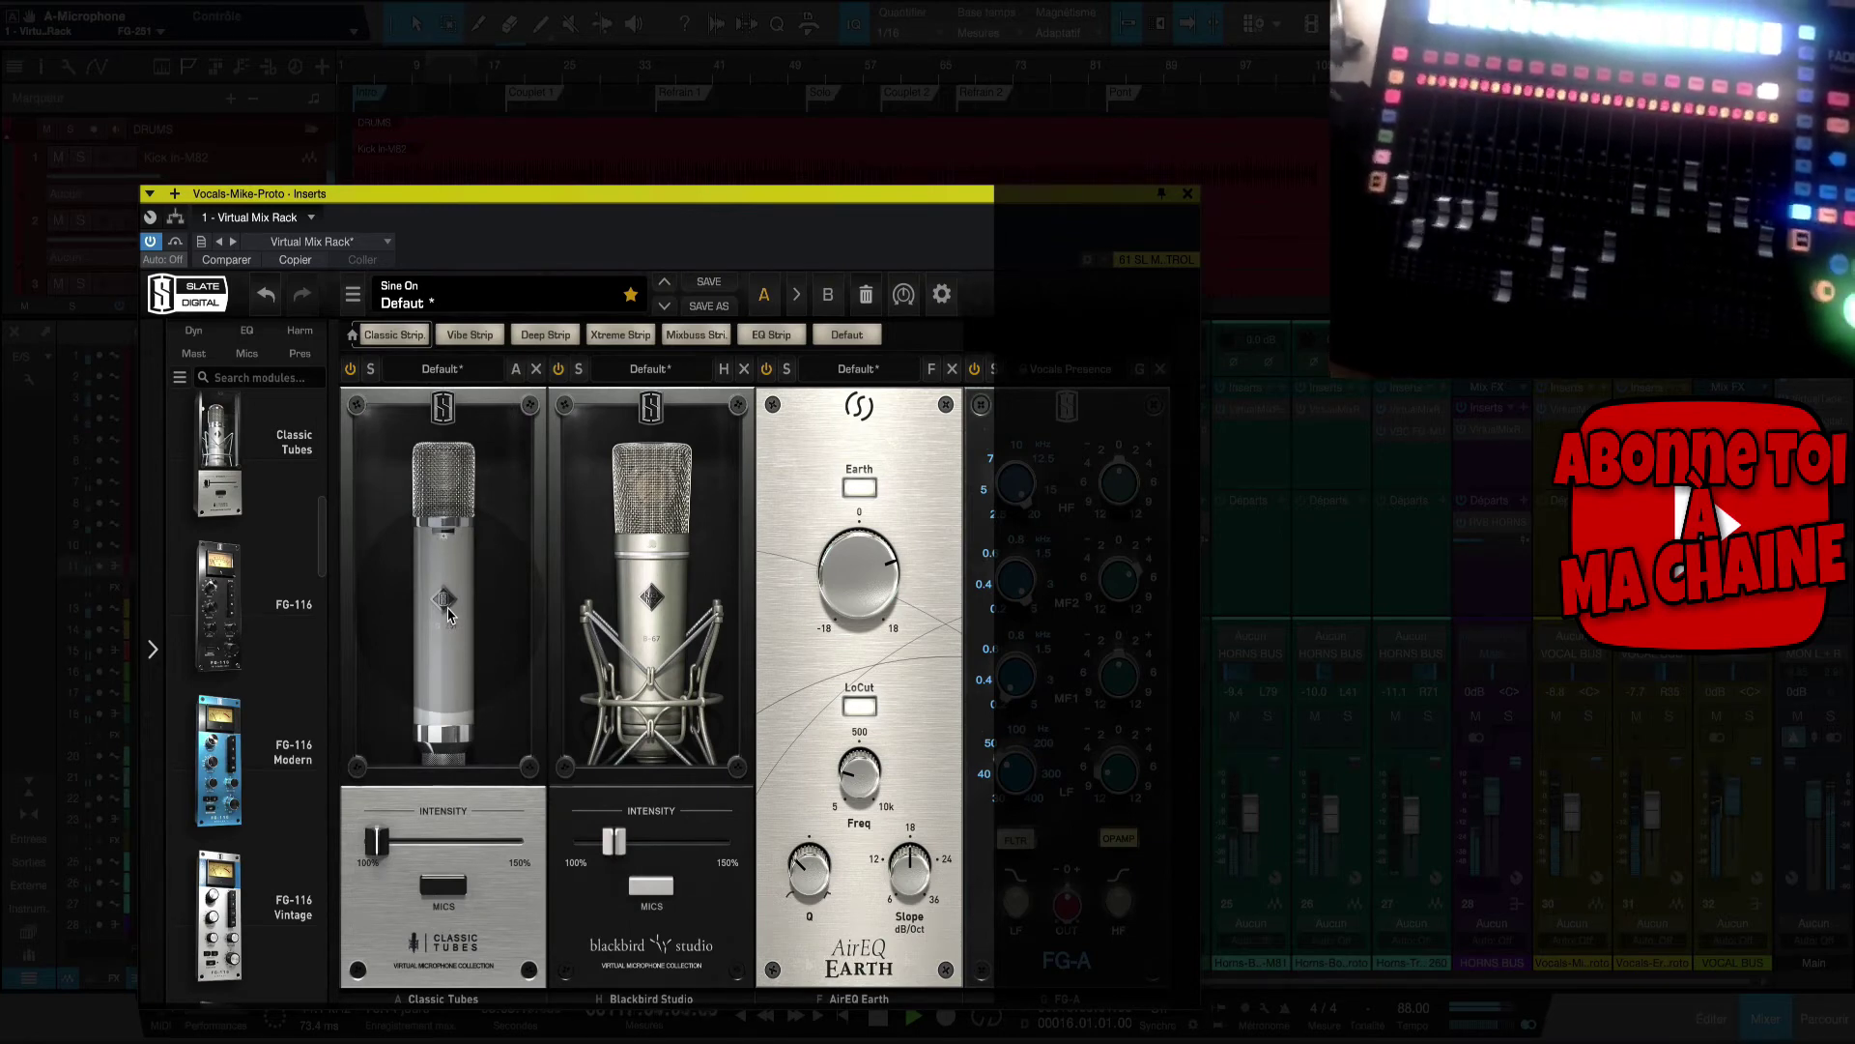
pyautogui.click(442, 885)
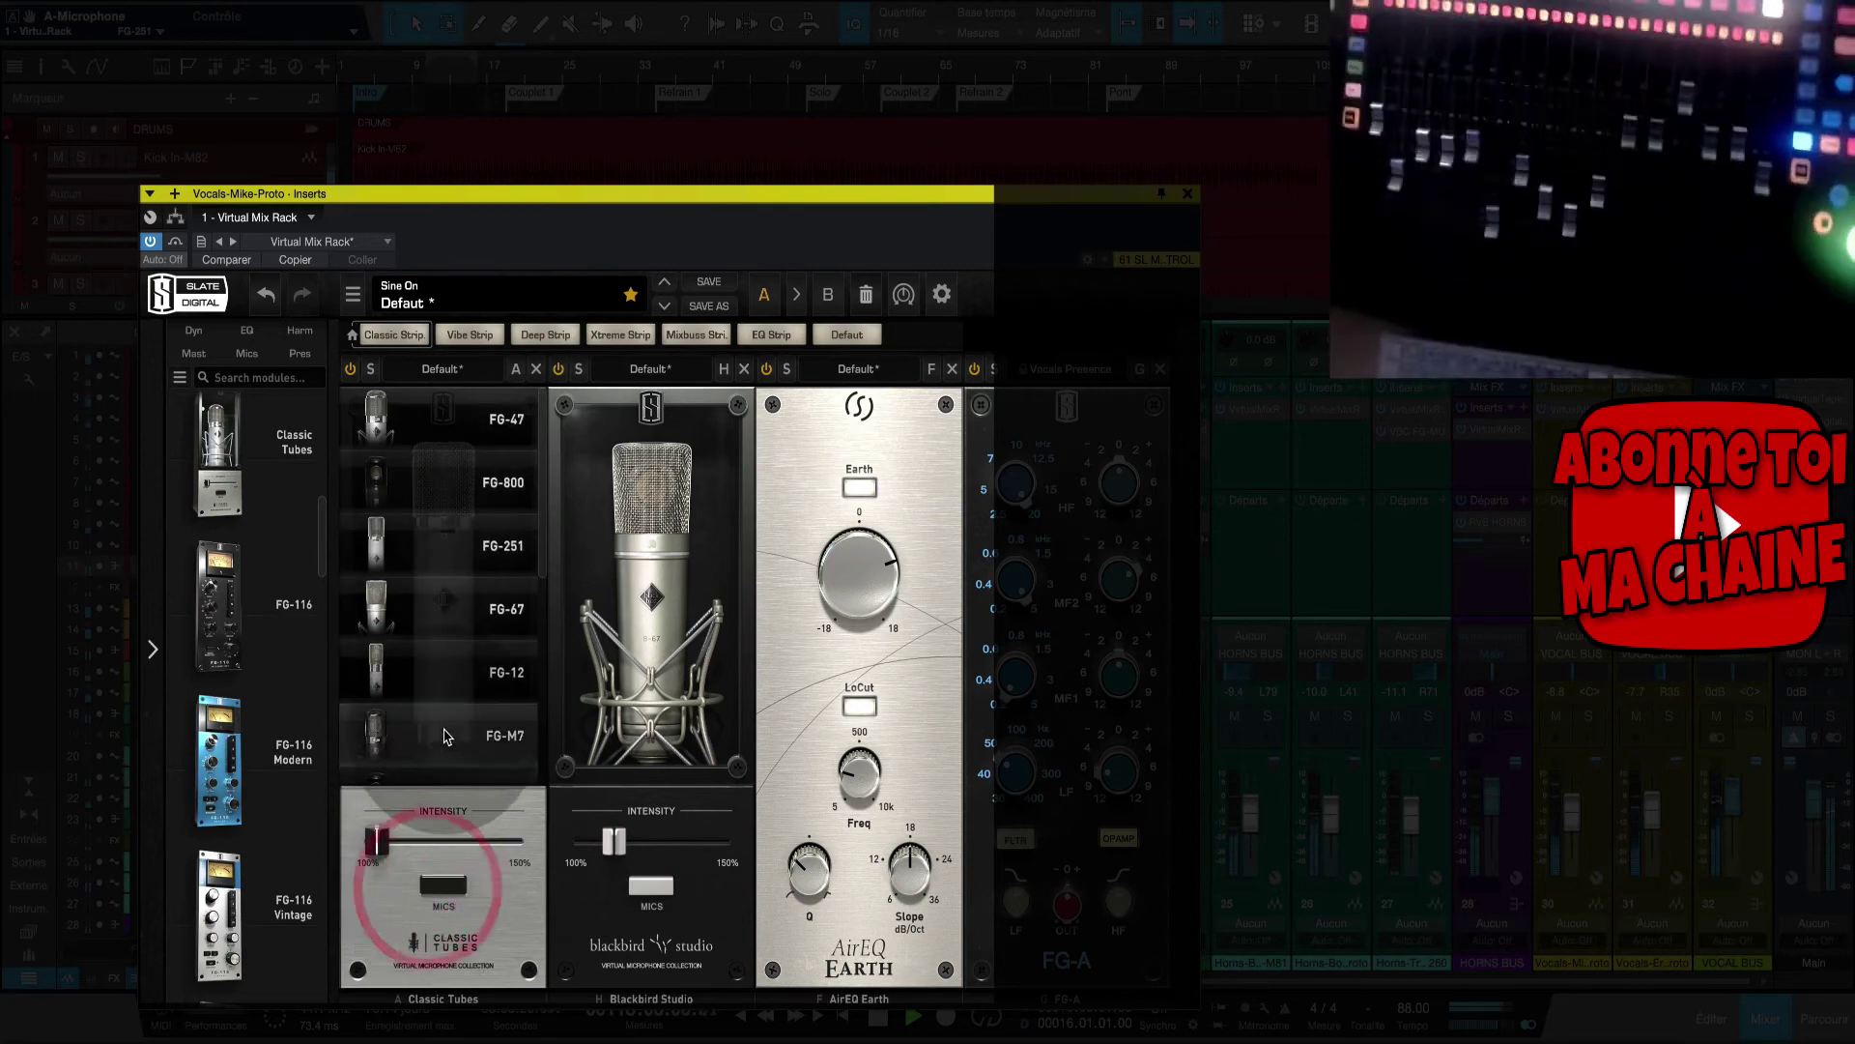
pyautogui.scroll(-3, 419, 616)
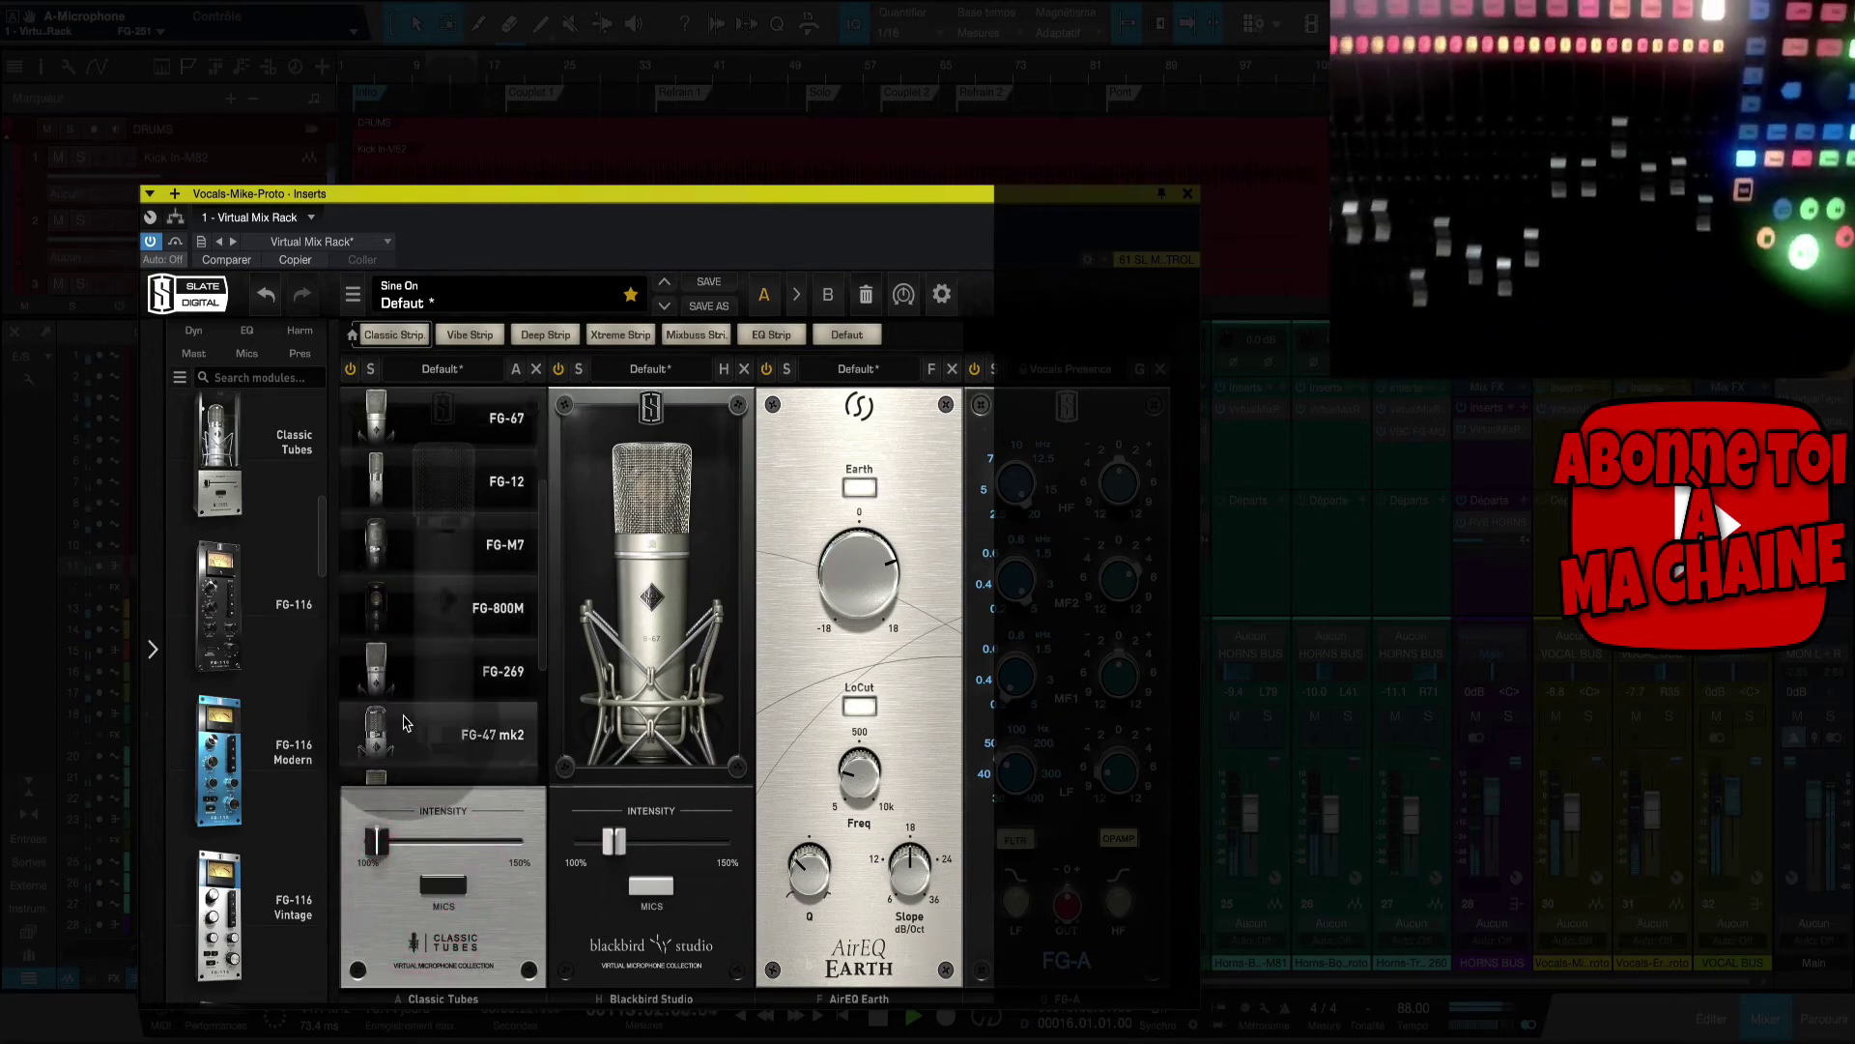
pyautogui.click(393, 667)
pyautogui.click(447, 887)
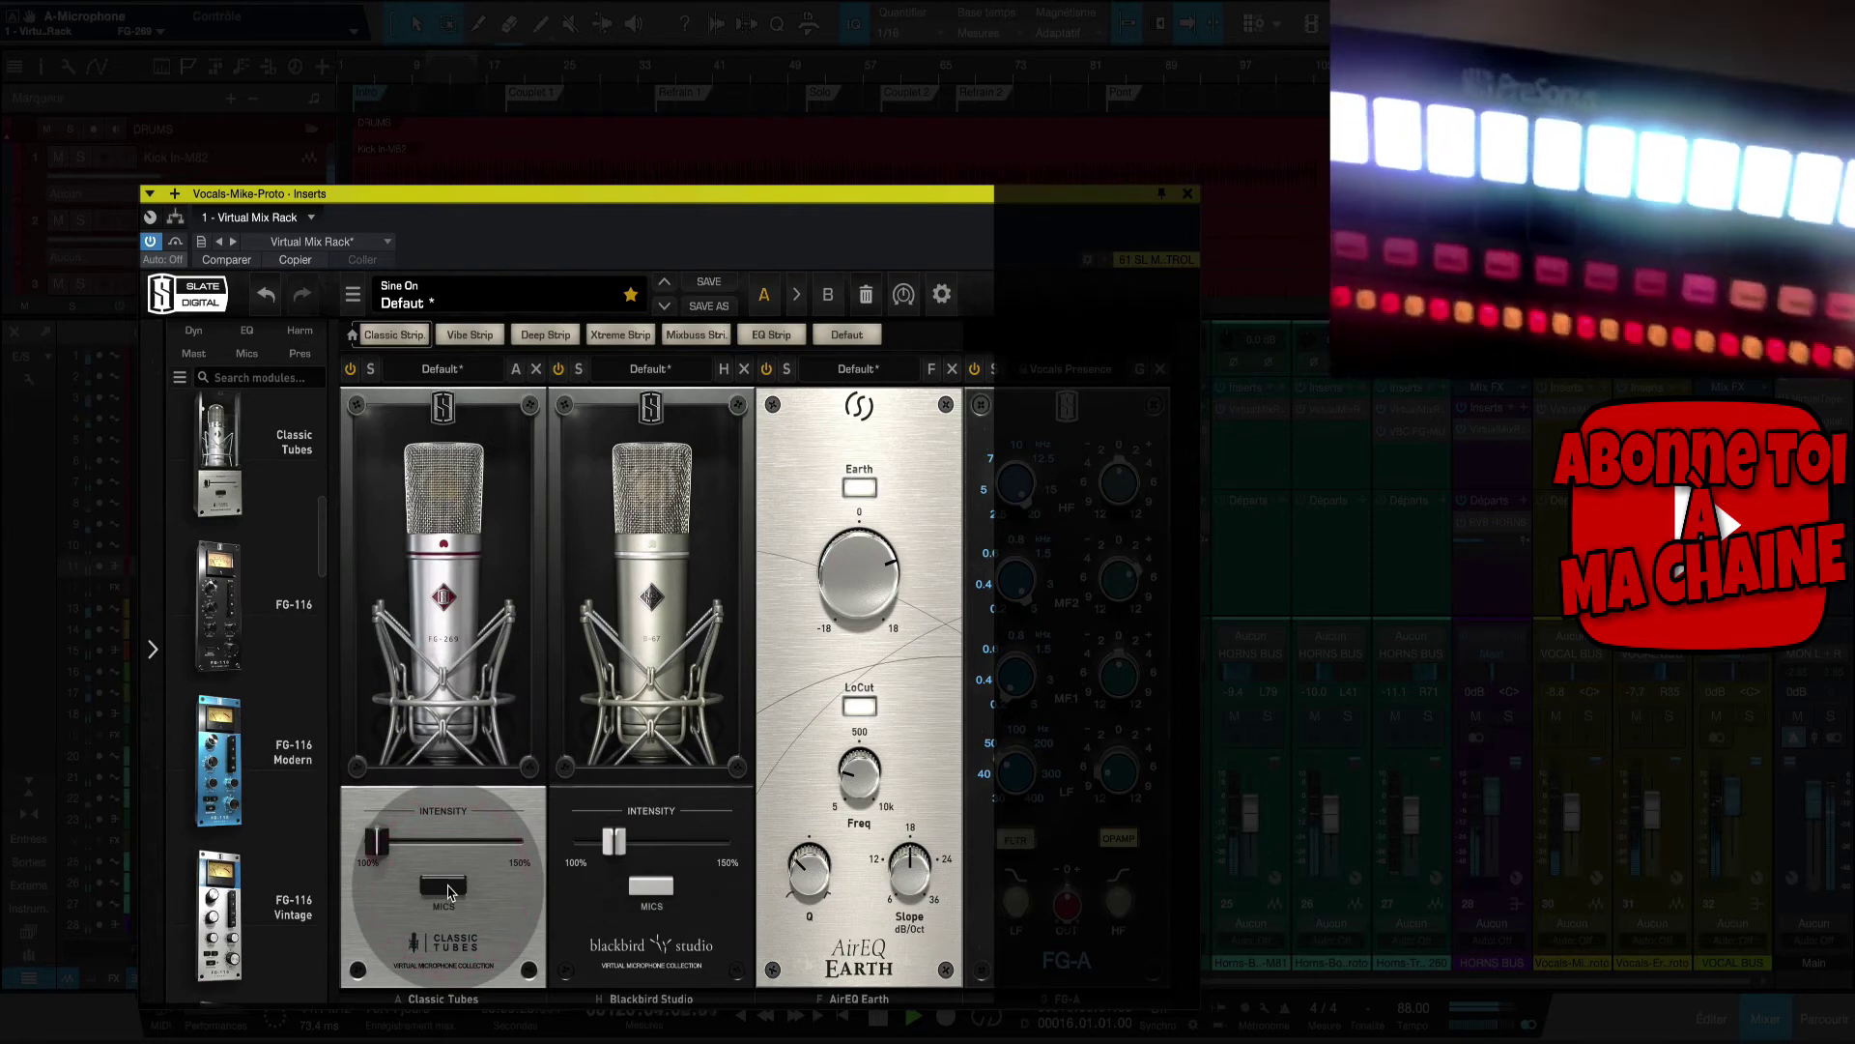
# Switch the Classic Tubes microphone to FG-44 and set its intensity to 125%.
pyautogui.click(447, 887)
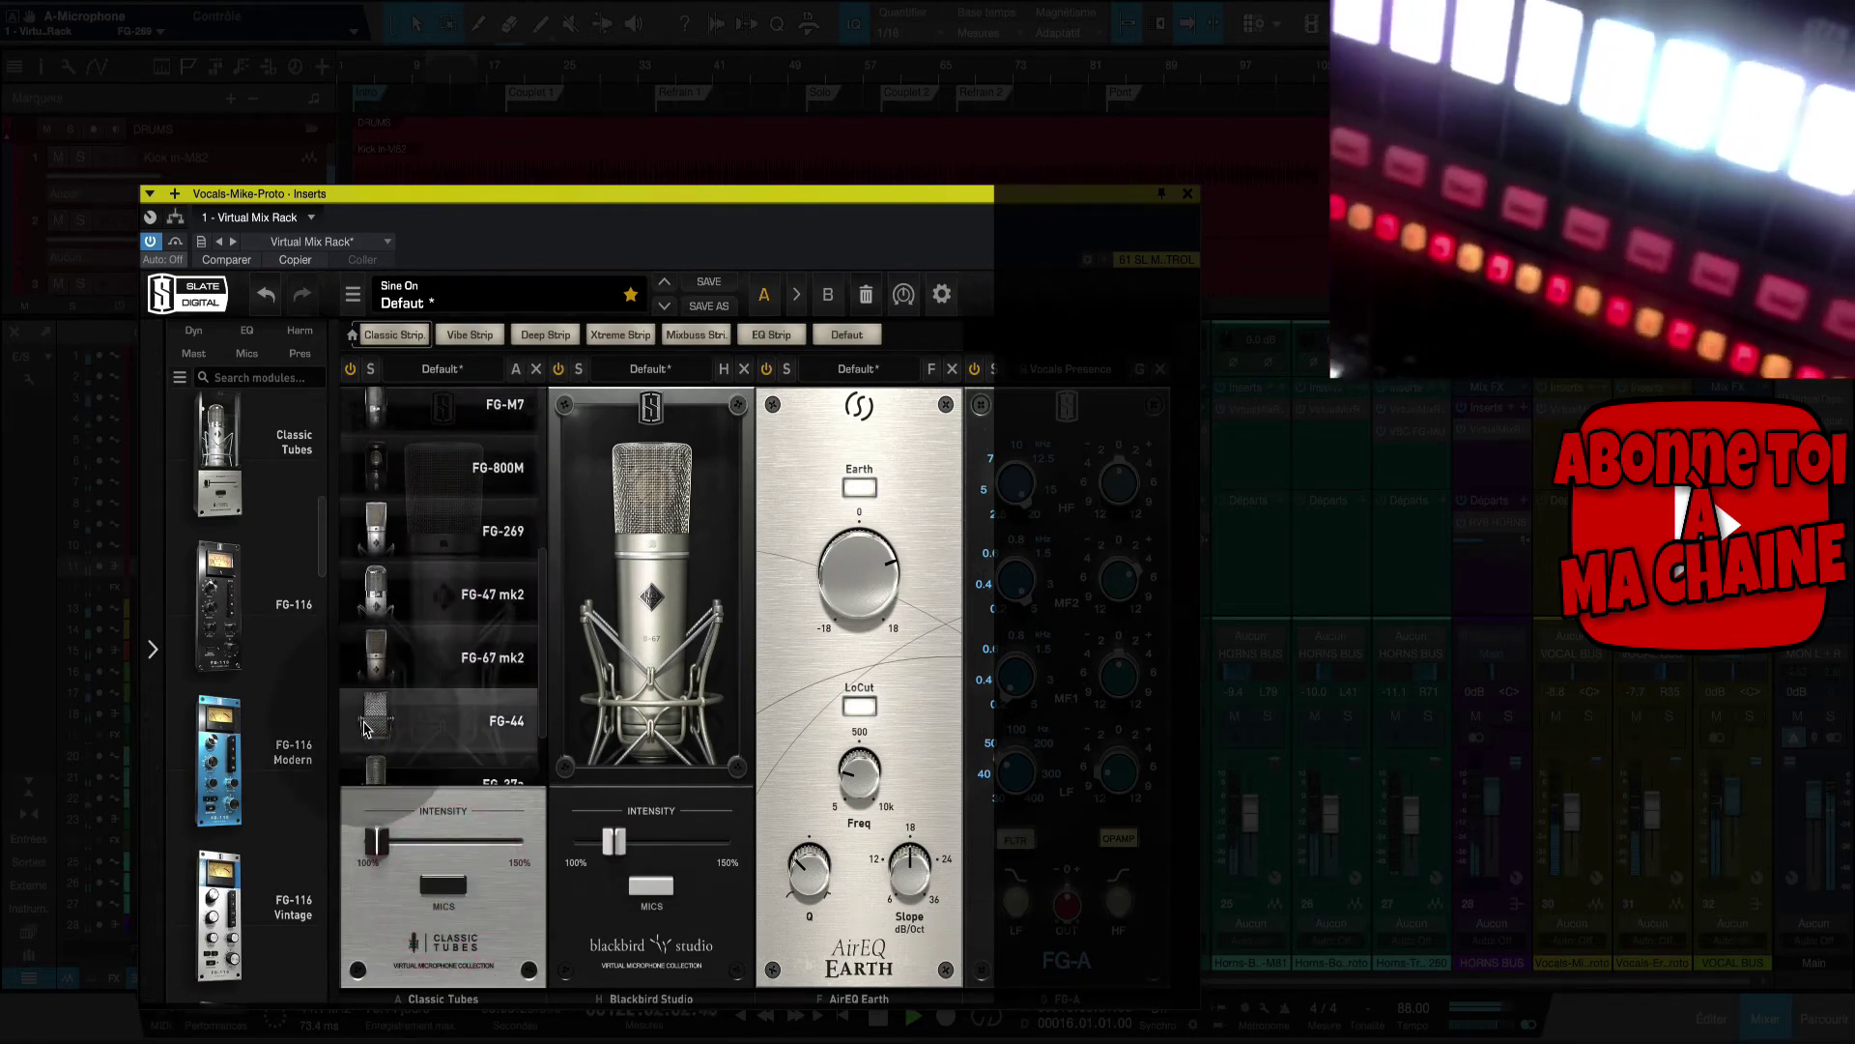
pyautogui.click(369, 725)
pyautogui.click(422, 894)
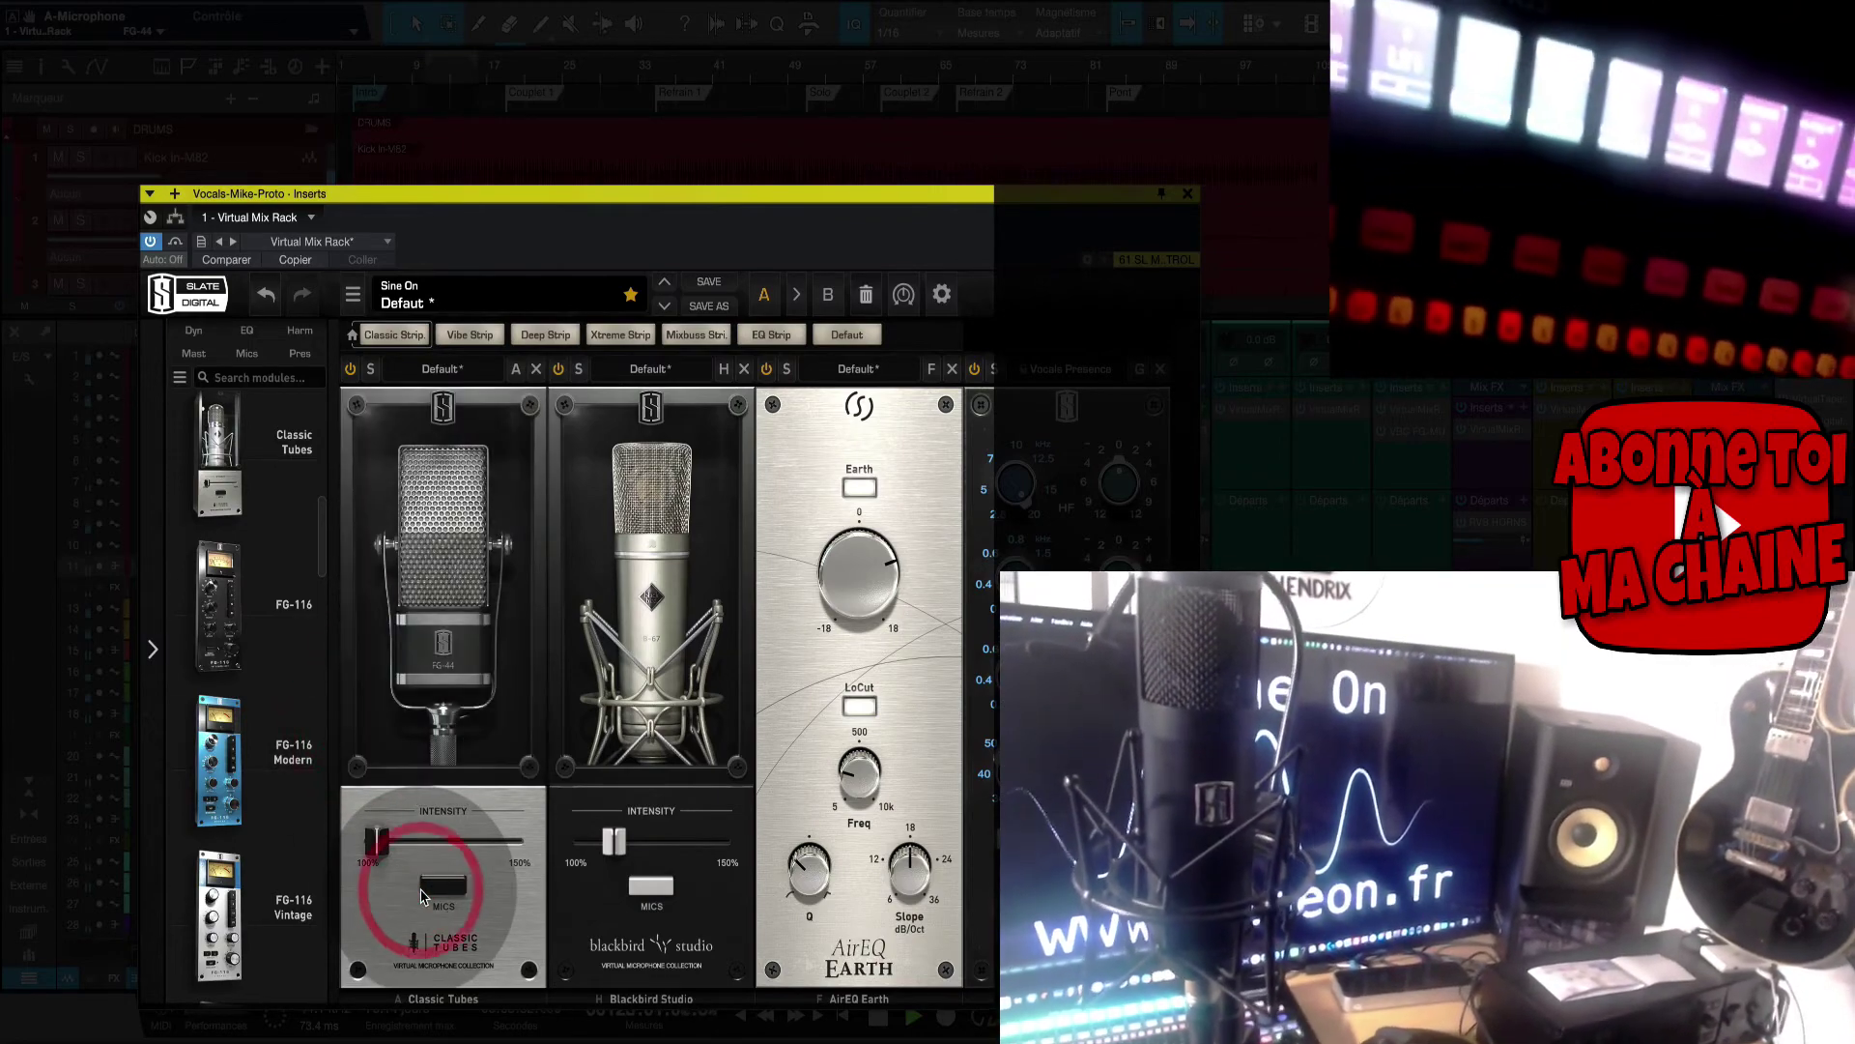
pyautogui.moveTo(392, 860); pyautogui.dragTo(451, 867)
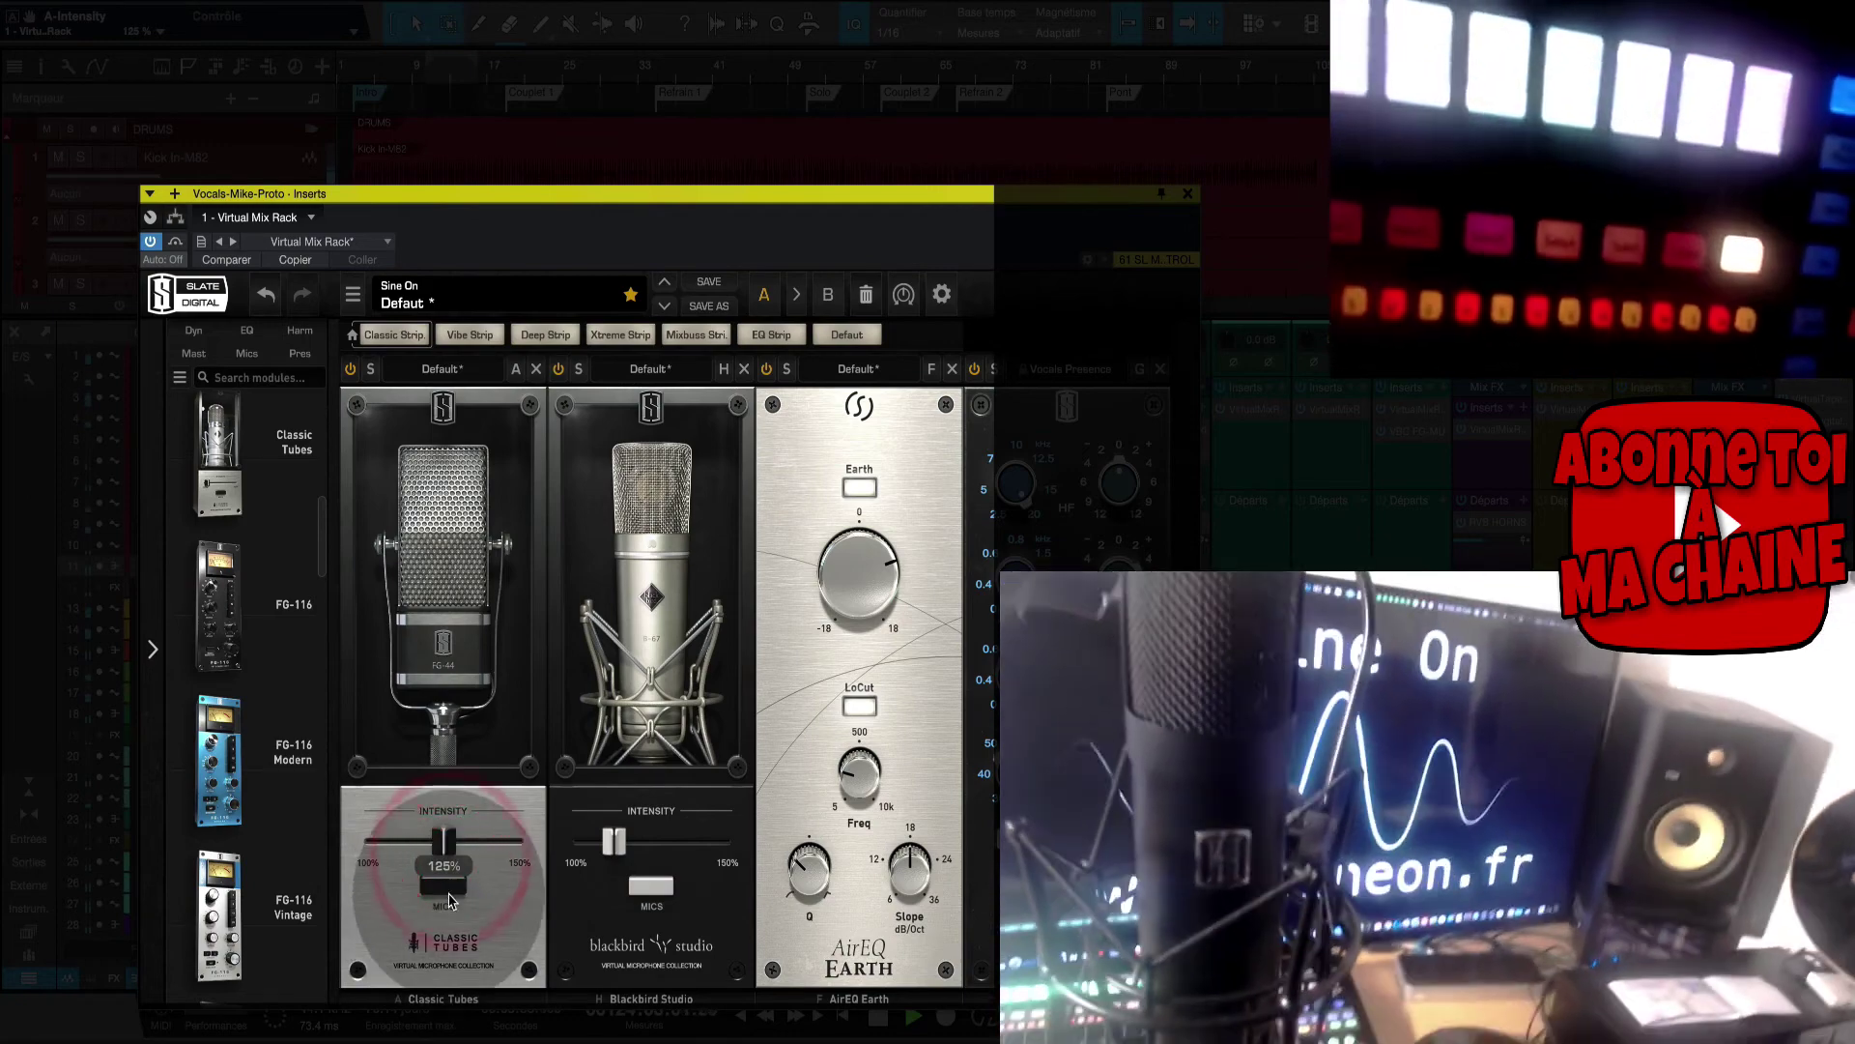
# Set the Classic Tubes microphone model to FG-49.
pyautogui.click(447, 897)
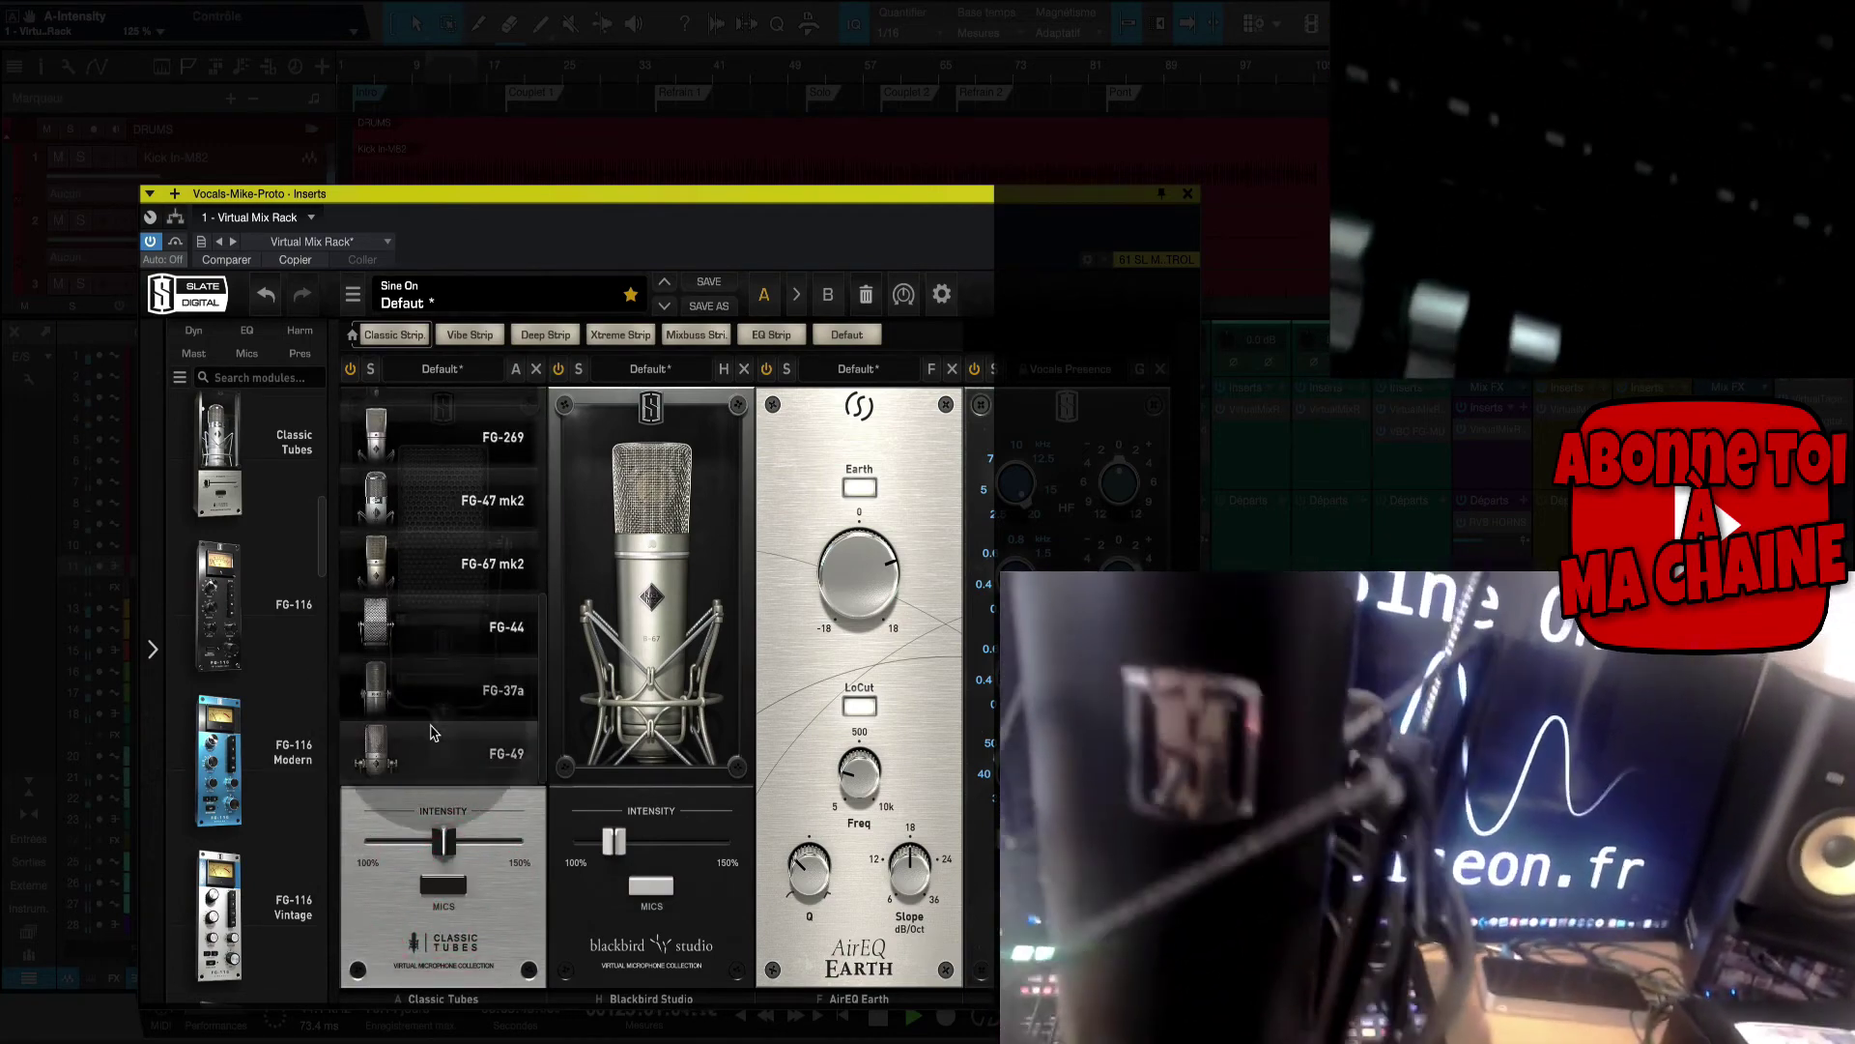
pyautogui.click(387, 744)
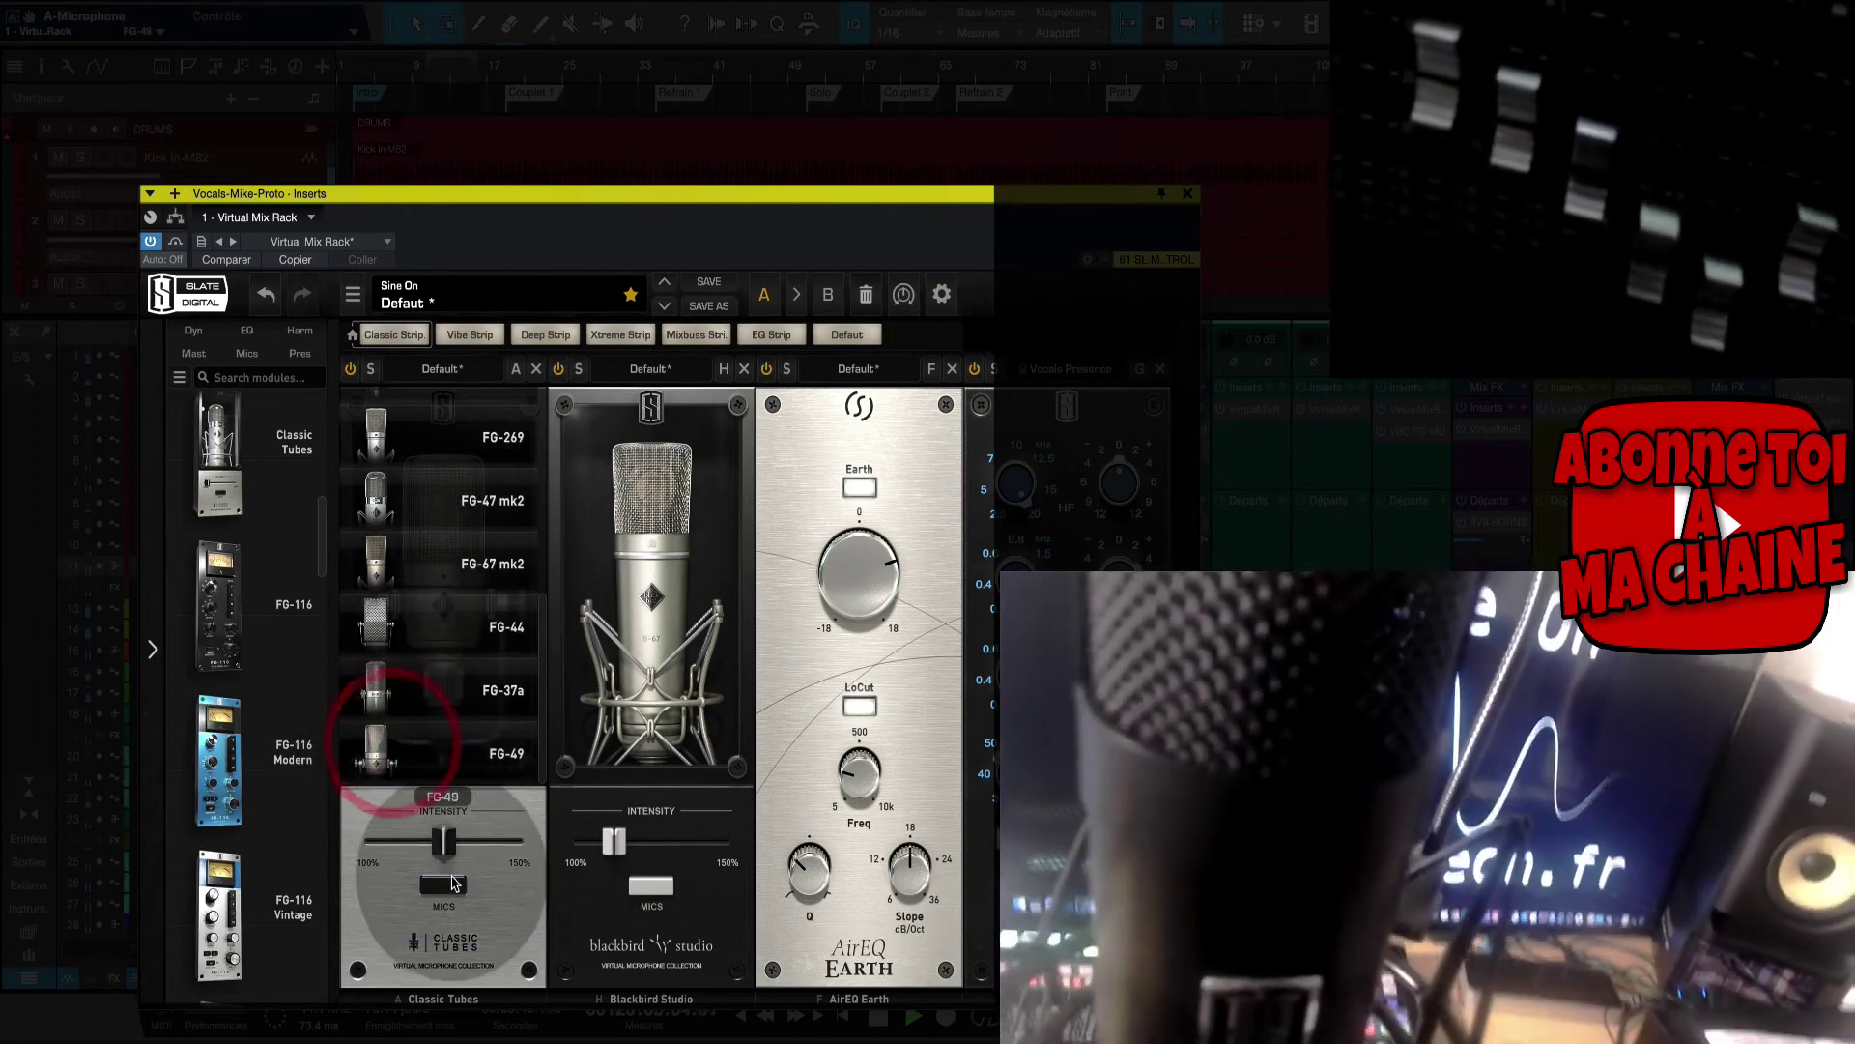
pyautogui.click(449, 887)
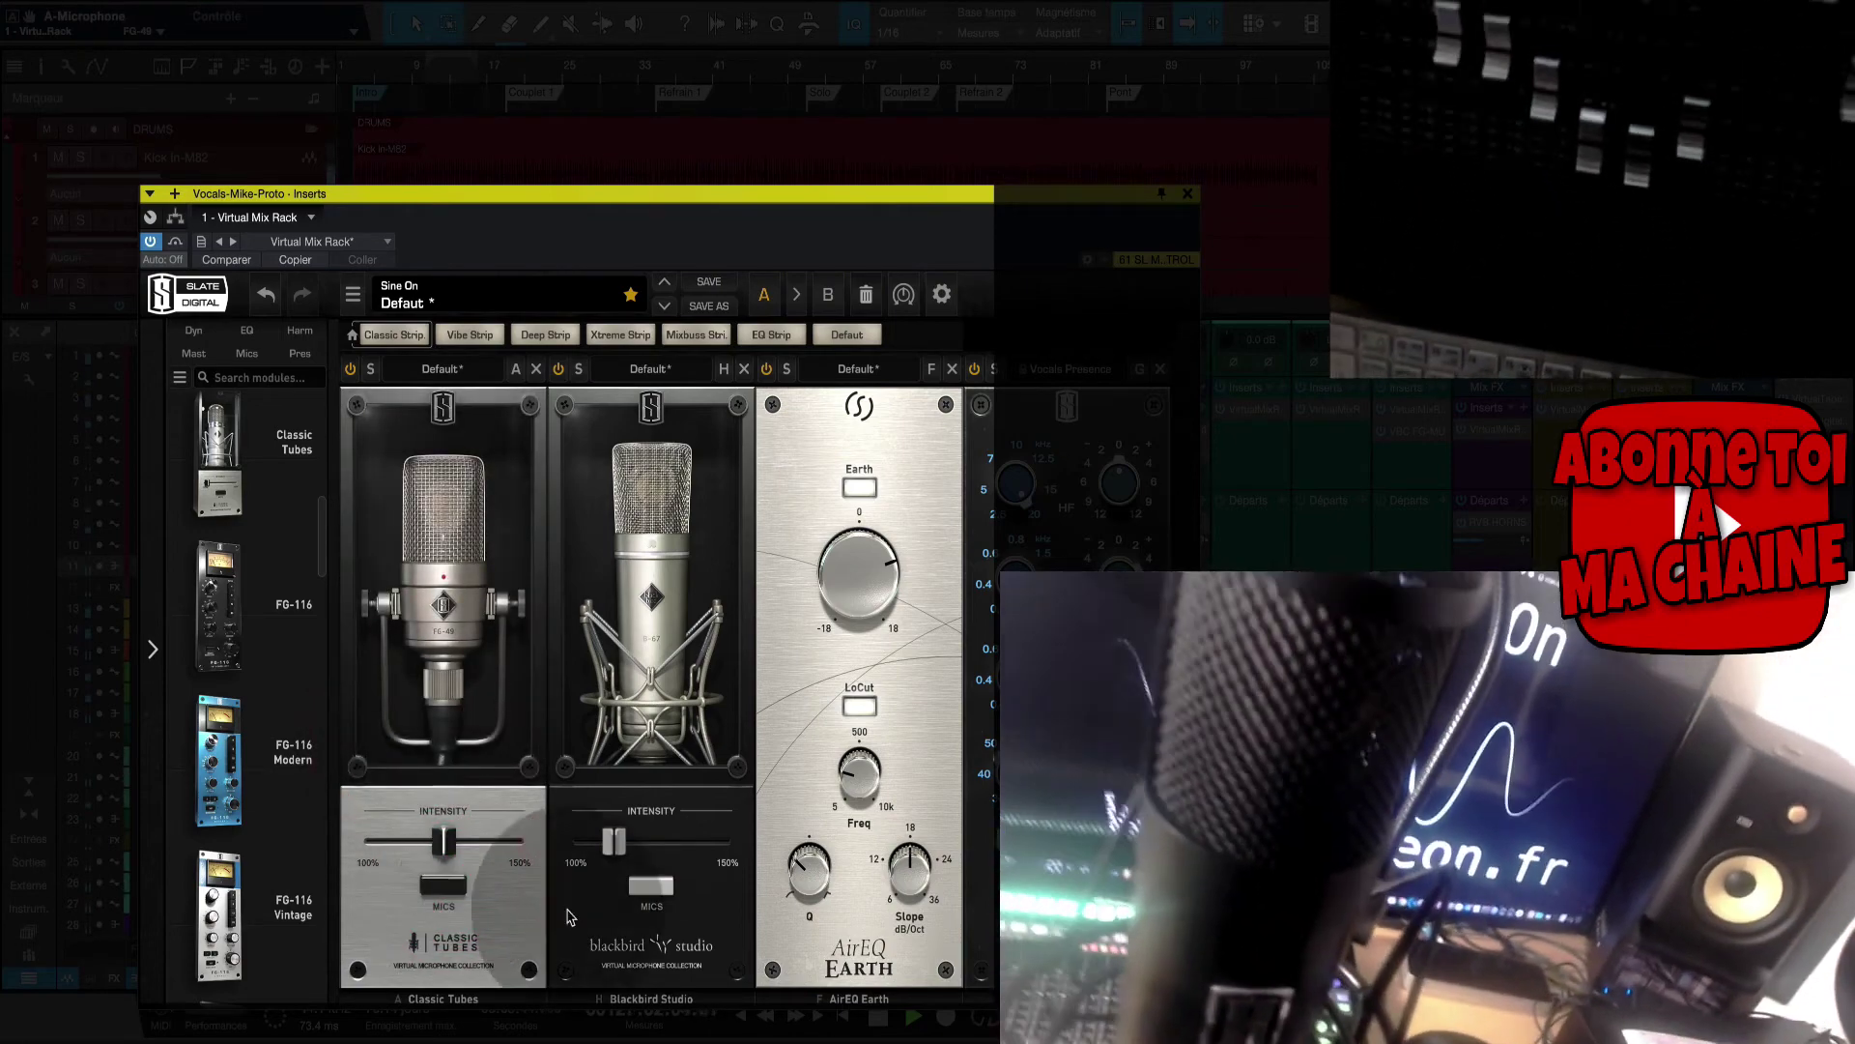
# Set the Blackbird Studio module's microphone to B-12 and raise its intensity to about the middle of the range.
pyautogui.click(662, 890)
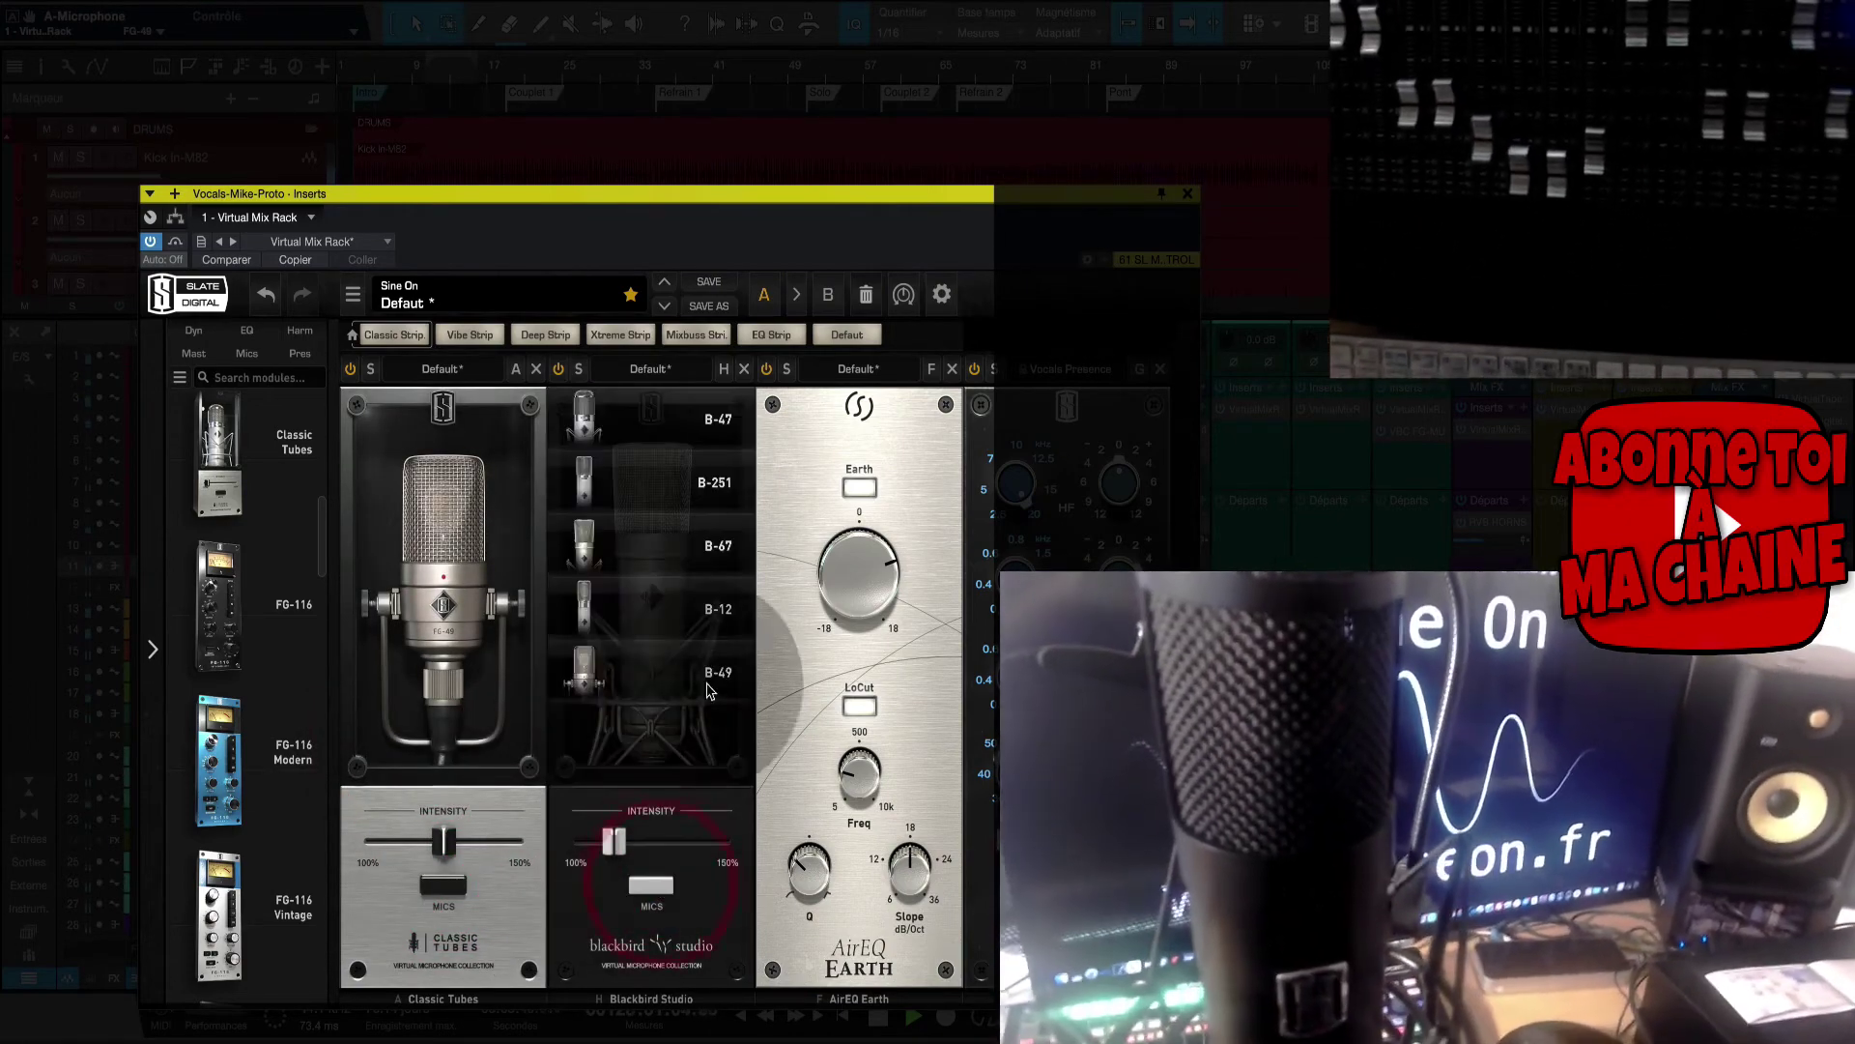
pyautogui.click(677, 604)
pyautogui.click(650, 889)
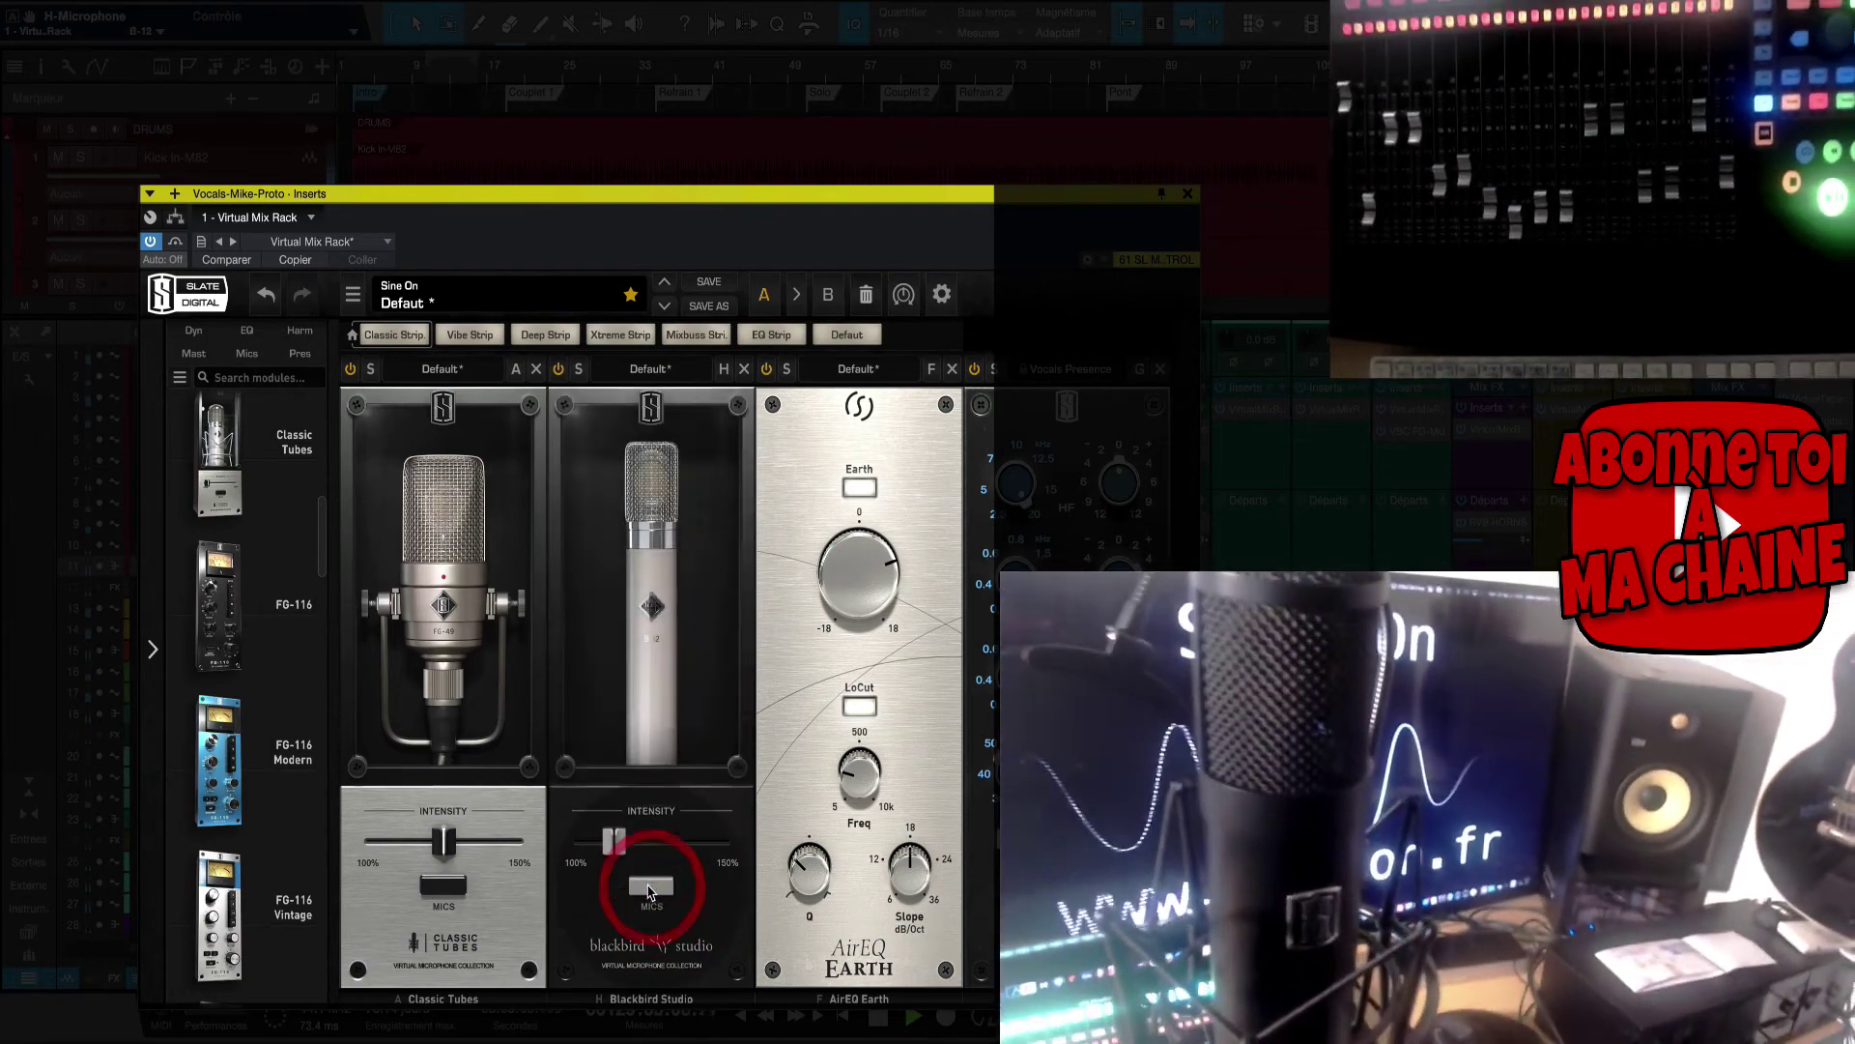
pyautogui.moveTo(614, 840); pyautogui.dragTo(657, 859)
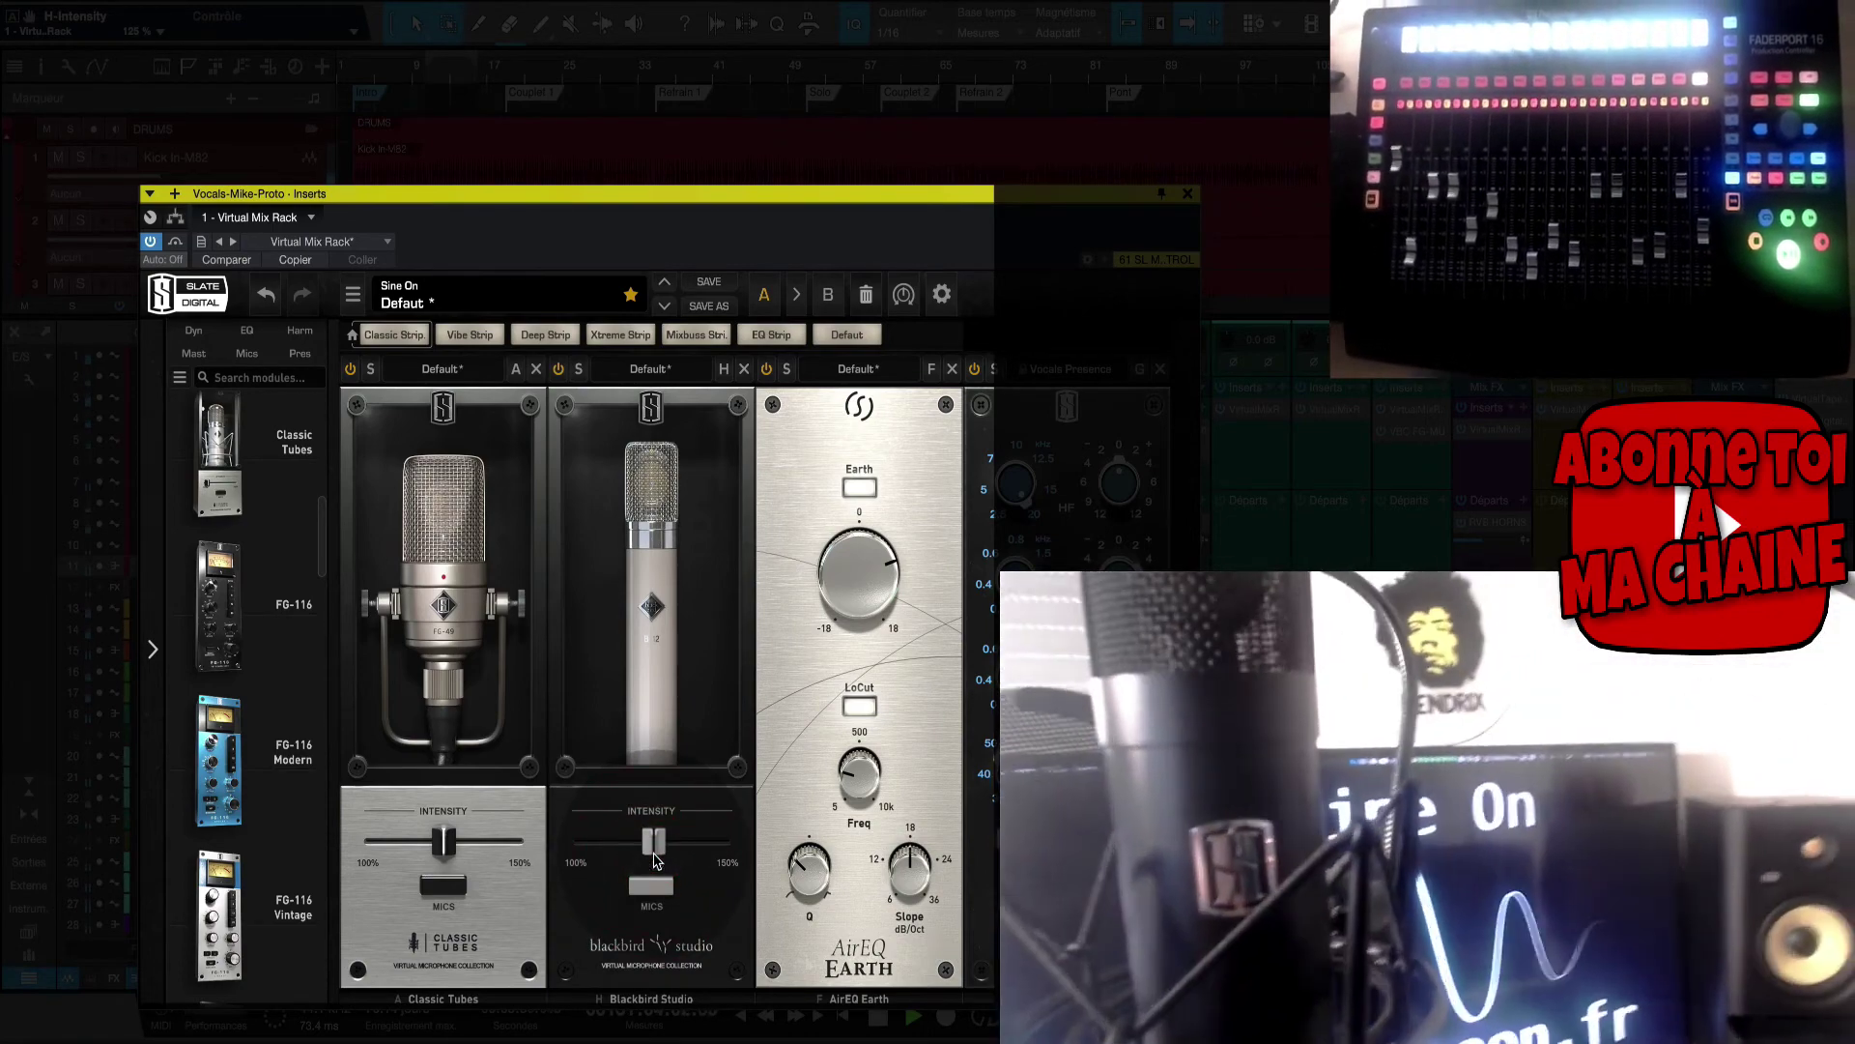
# Browse the Virtual Mix Rack module list from FG-116 down to Classic Instruments to review the available modules.
pyautogui.scroll(-3, 251, 678)
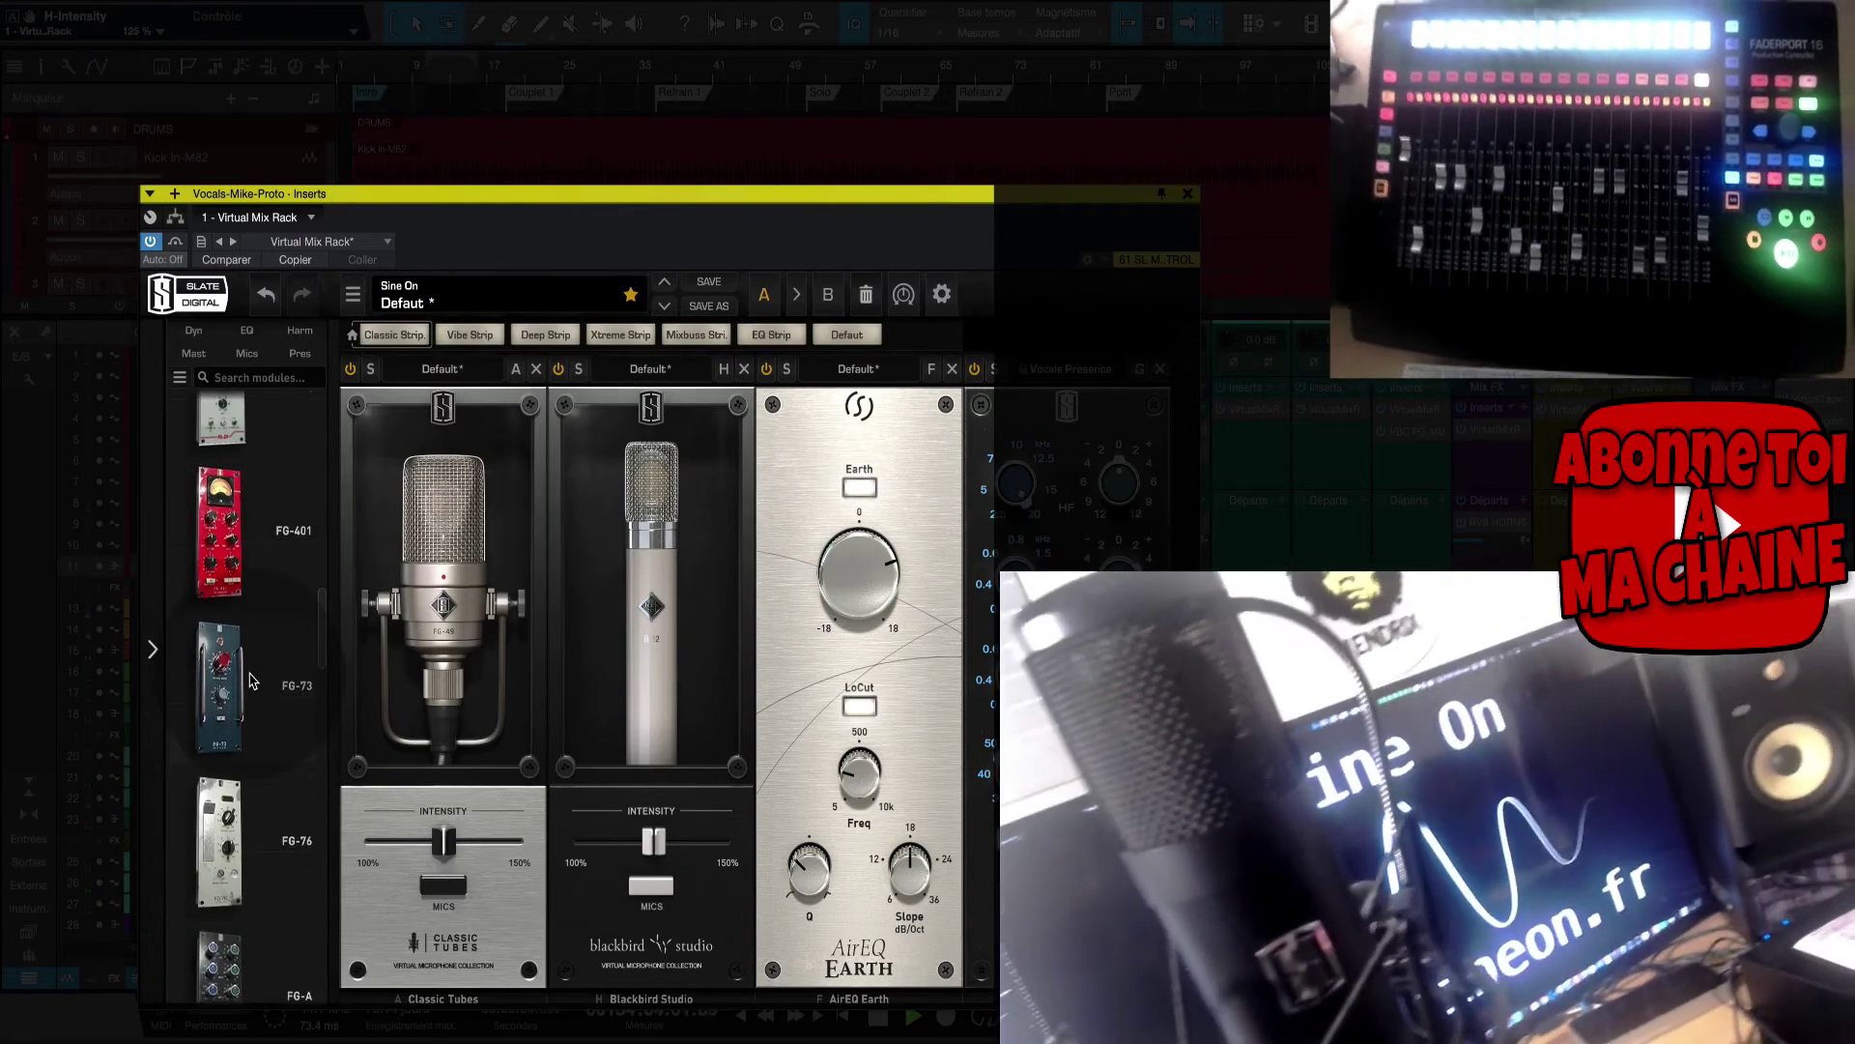
pyautogui.scroll(-2, 249, 680)
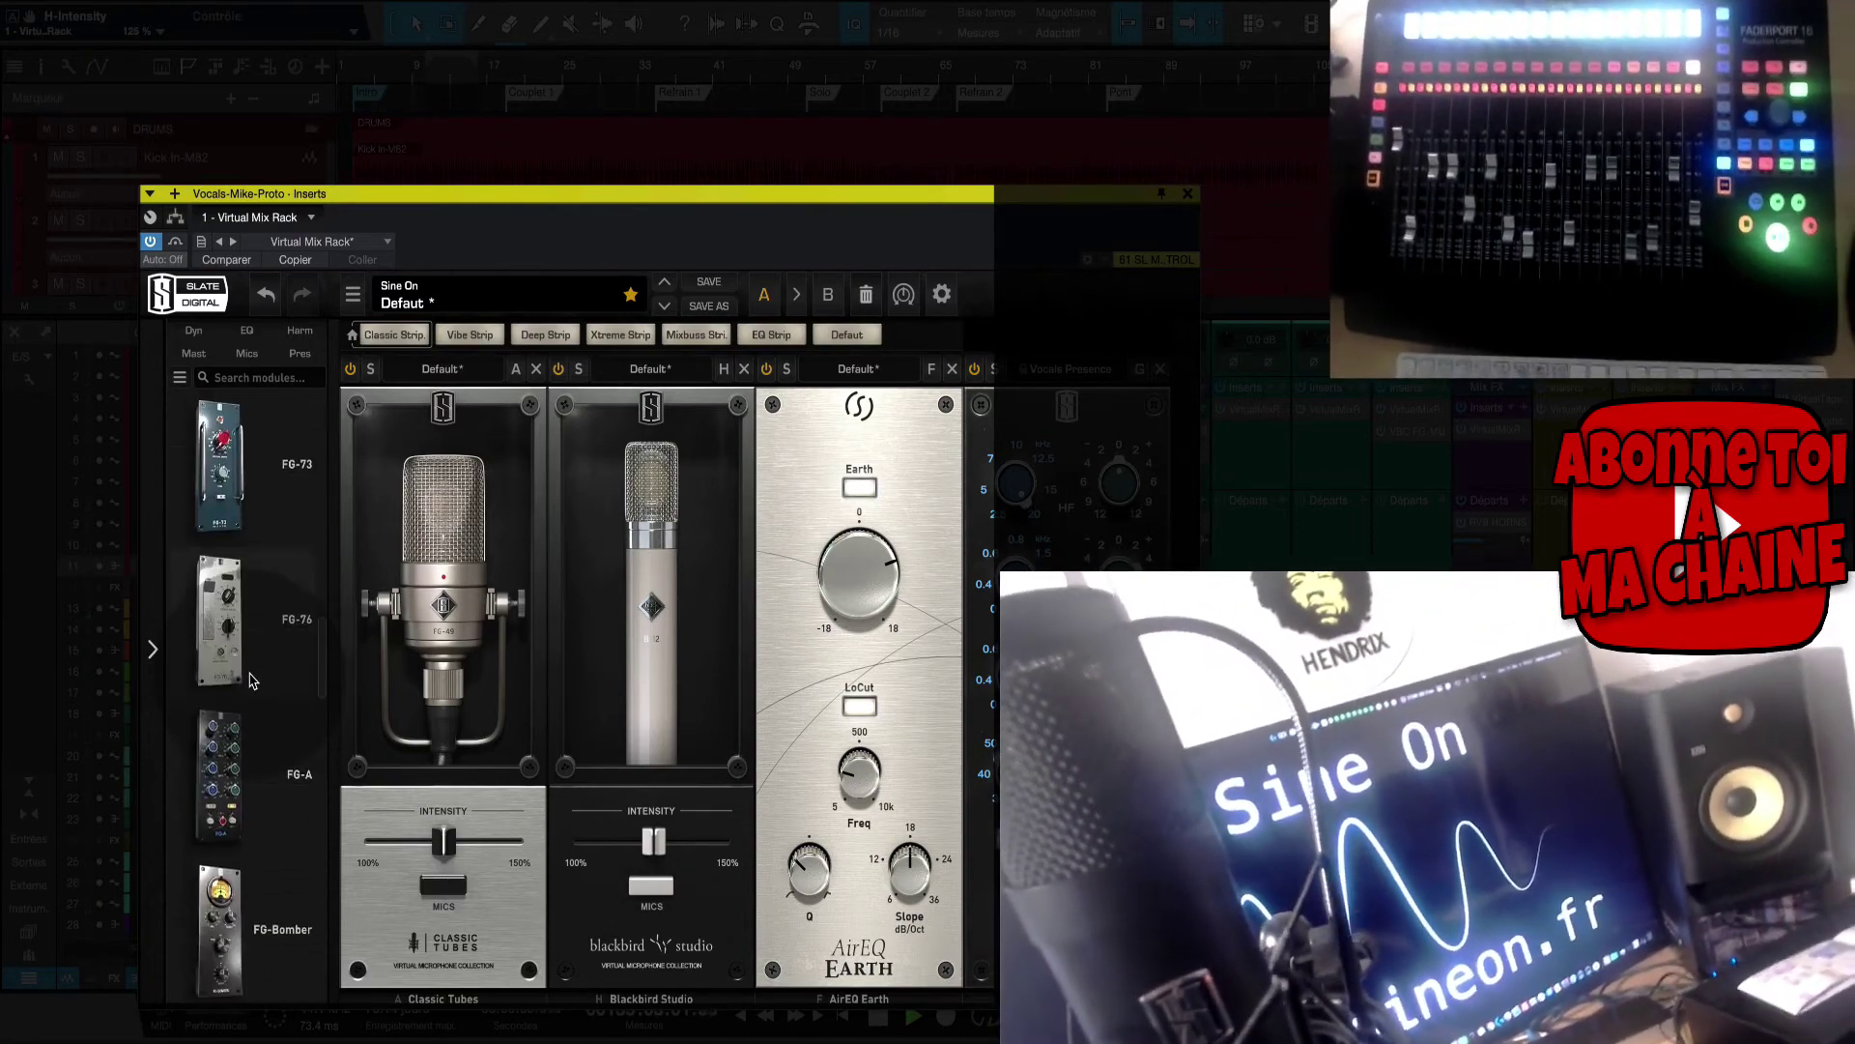
pyautogui.scroll(-6, 250, 680)
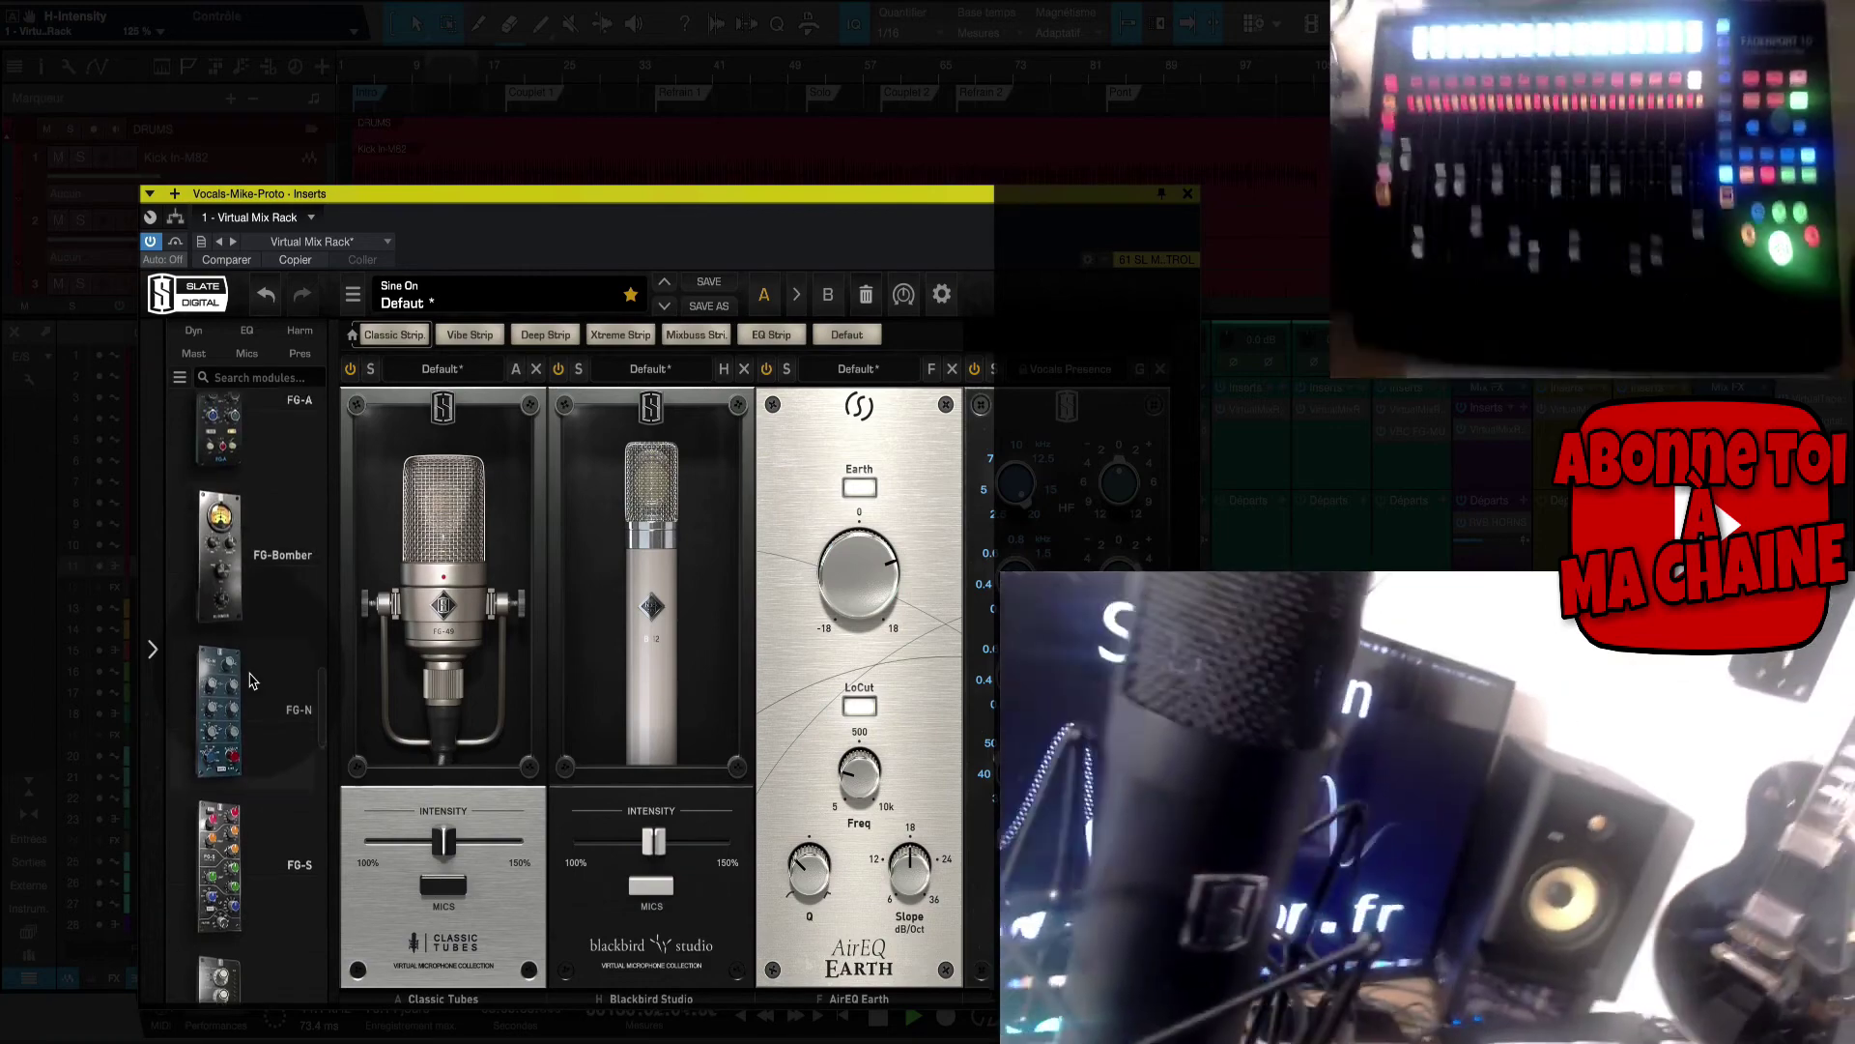
pyautogui.scroll(-5, 249, 681)
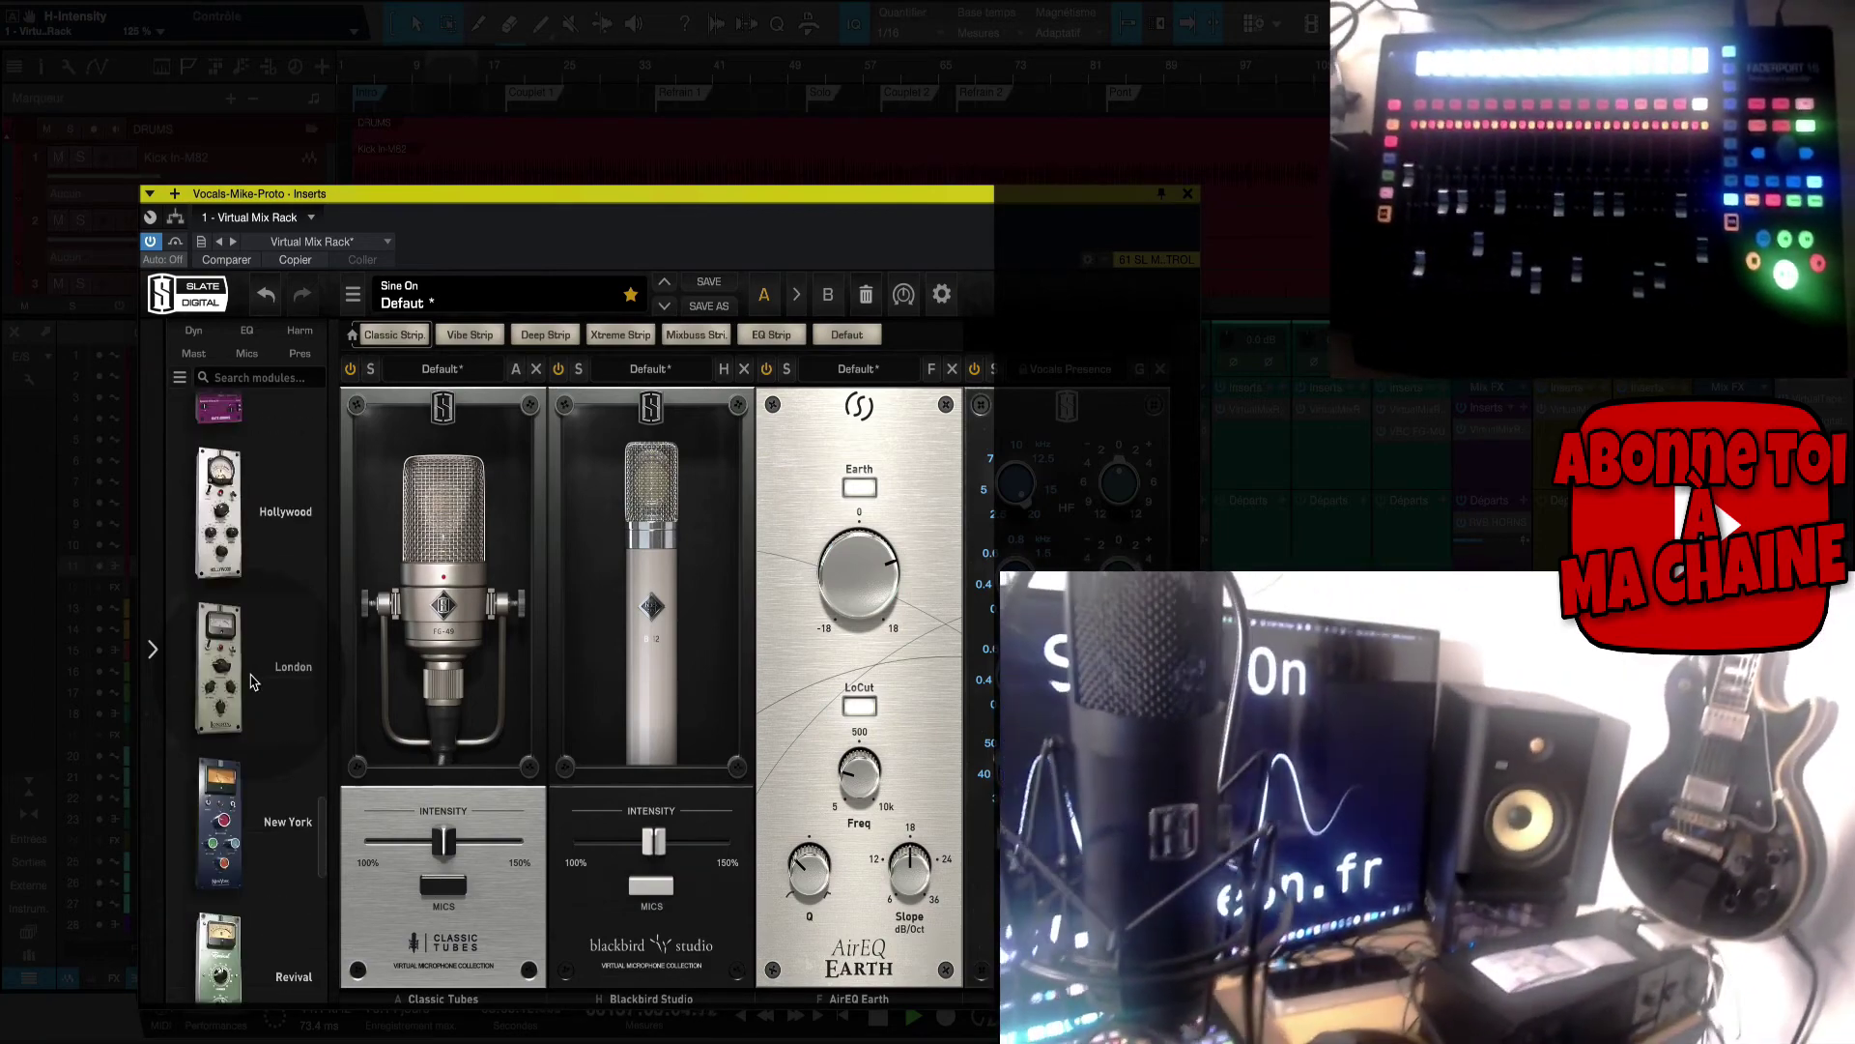
pyautogui.scroll(-1, 250, 680)
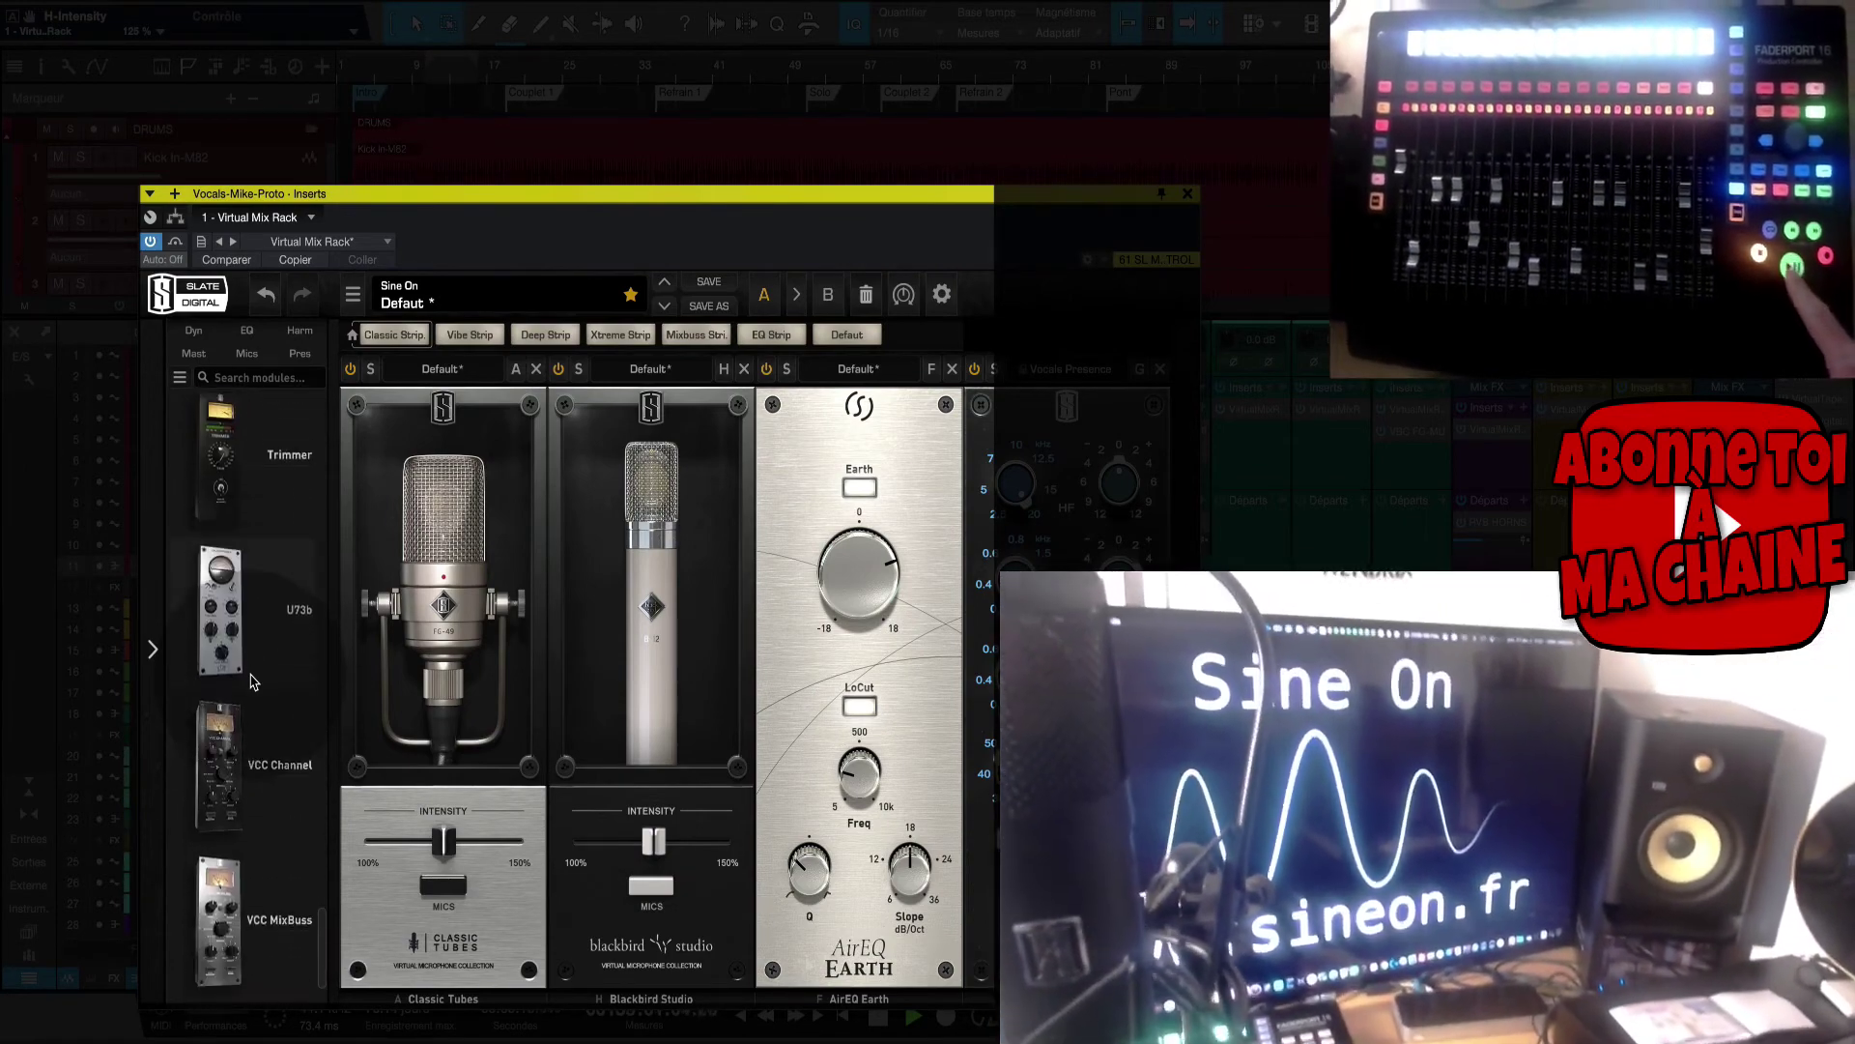
pyautogui.scroll(-2, 251, 681)
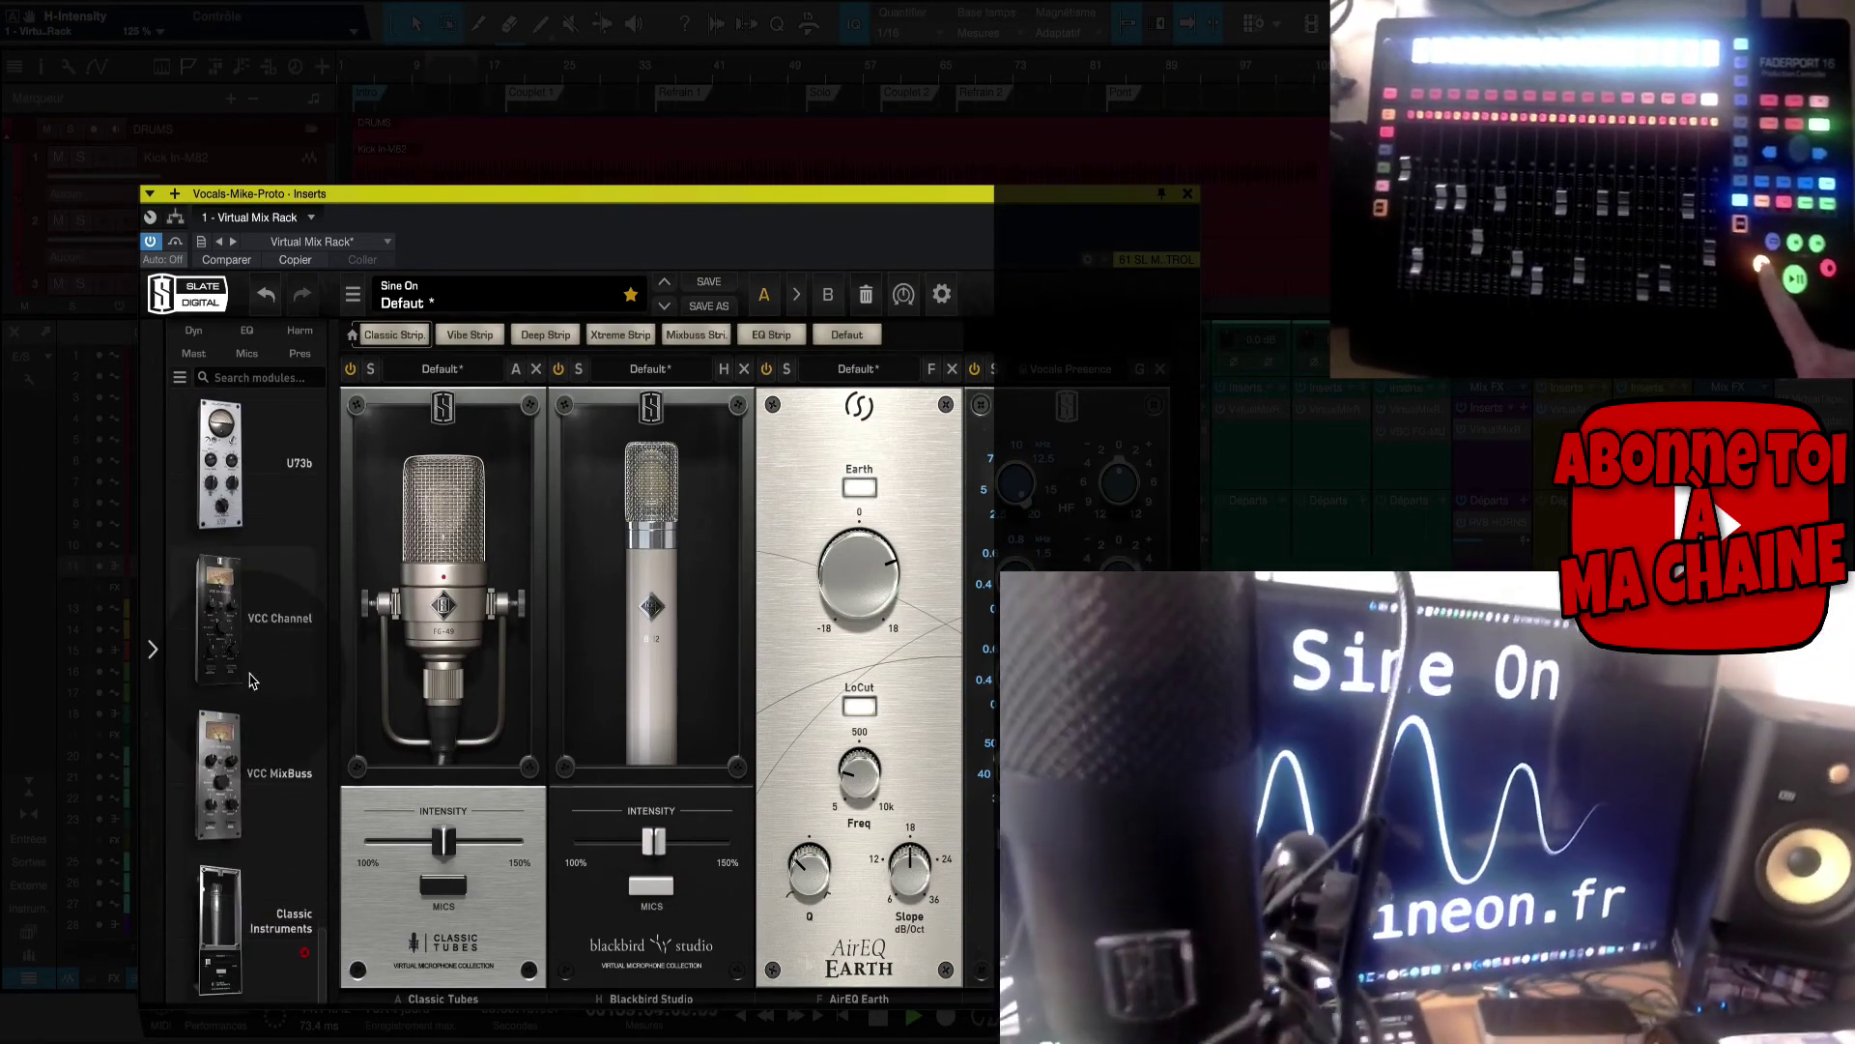
pyautogui.moveTo(248, 677)
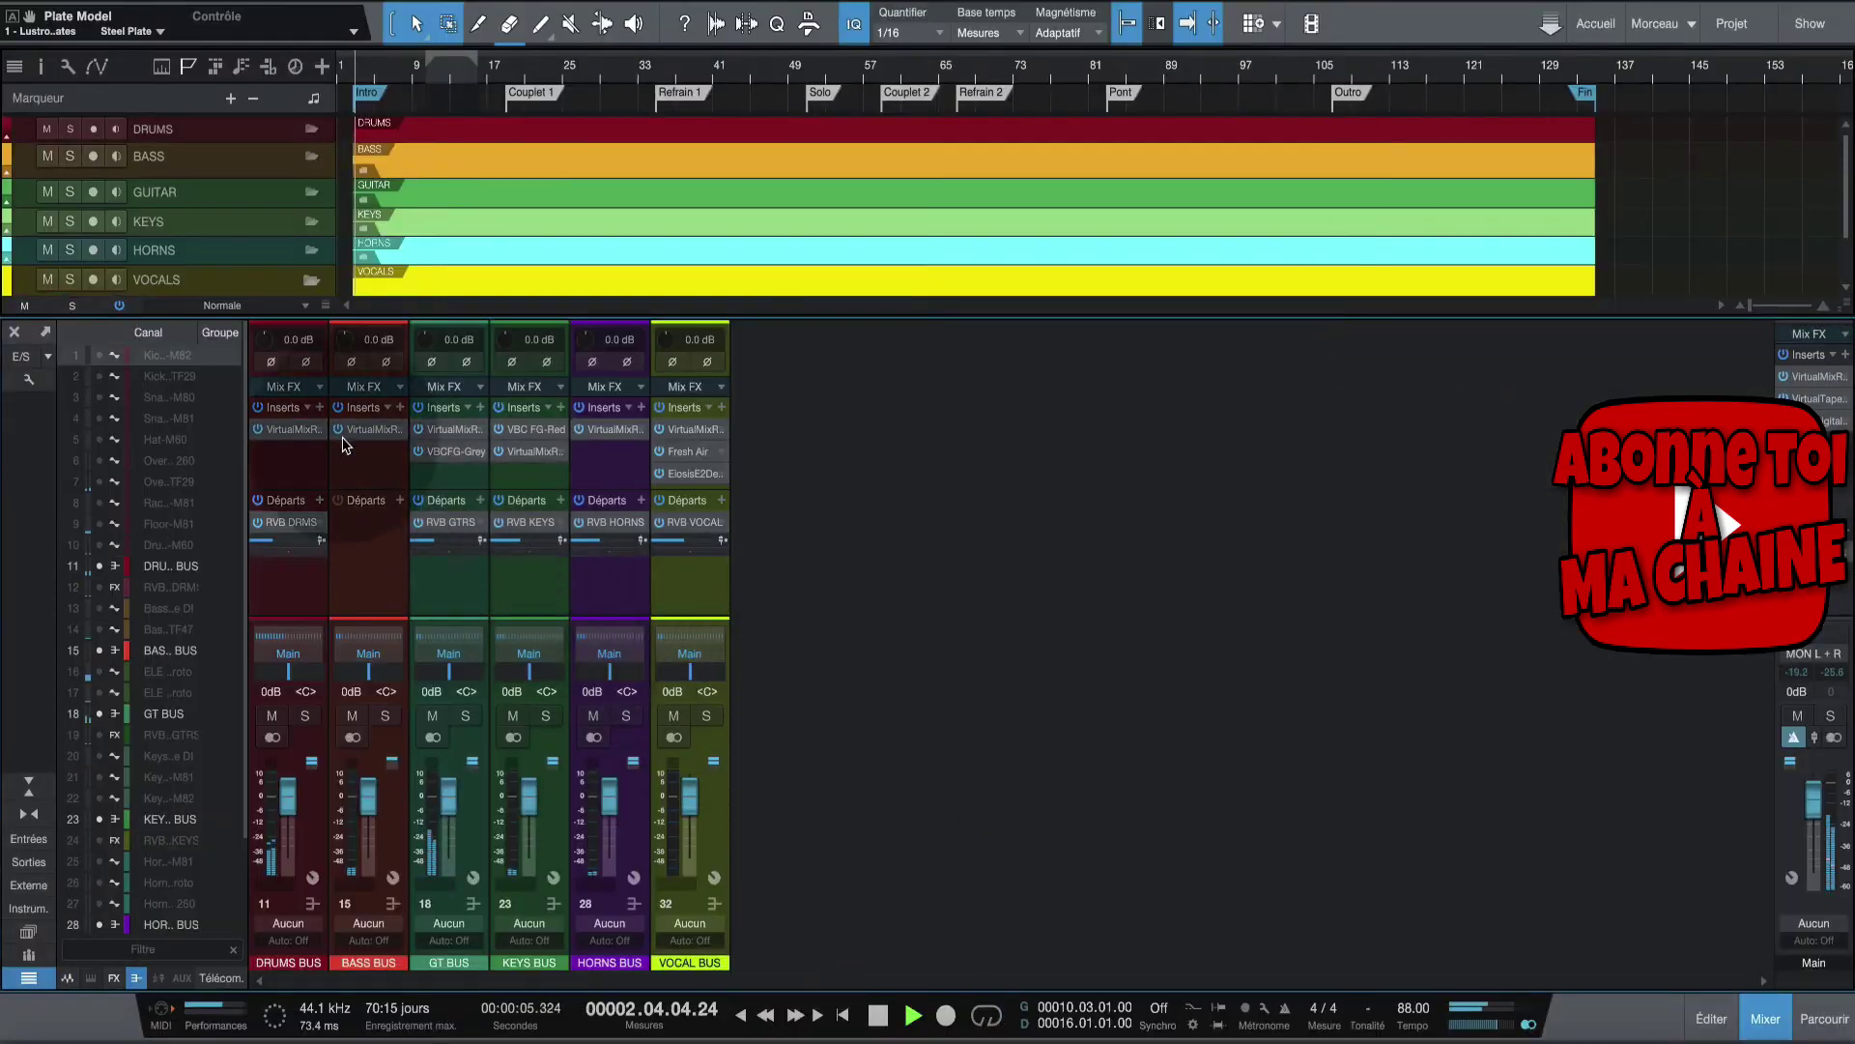
# Examine the Virtual Mix Rack and RVB DRMS reverb of the DRUMS BUS, and the Virtual Mix Rack on the BASS BUS.
pyautogui.click(290, 455)
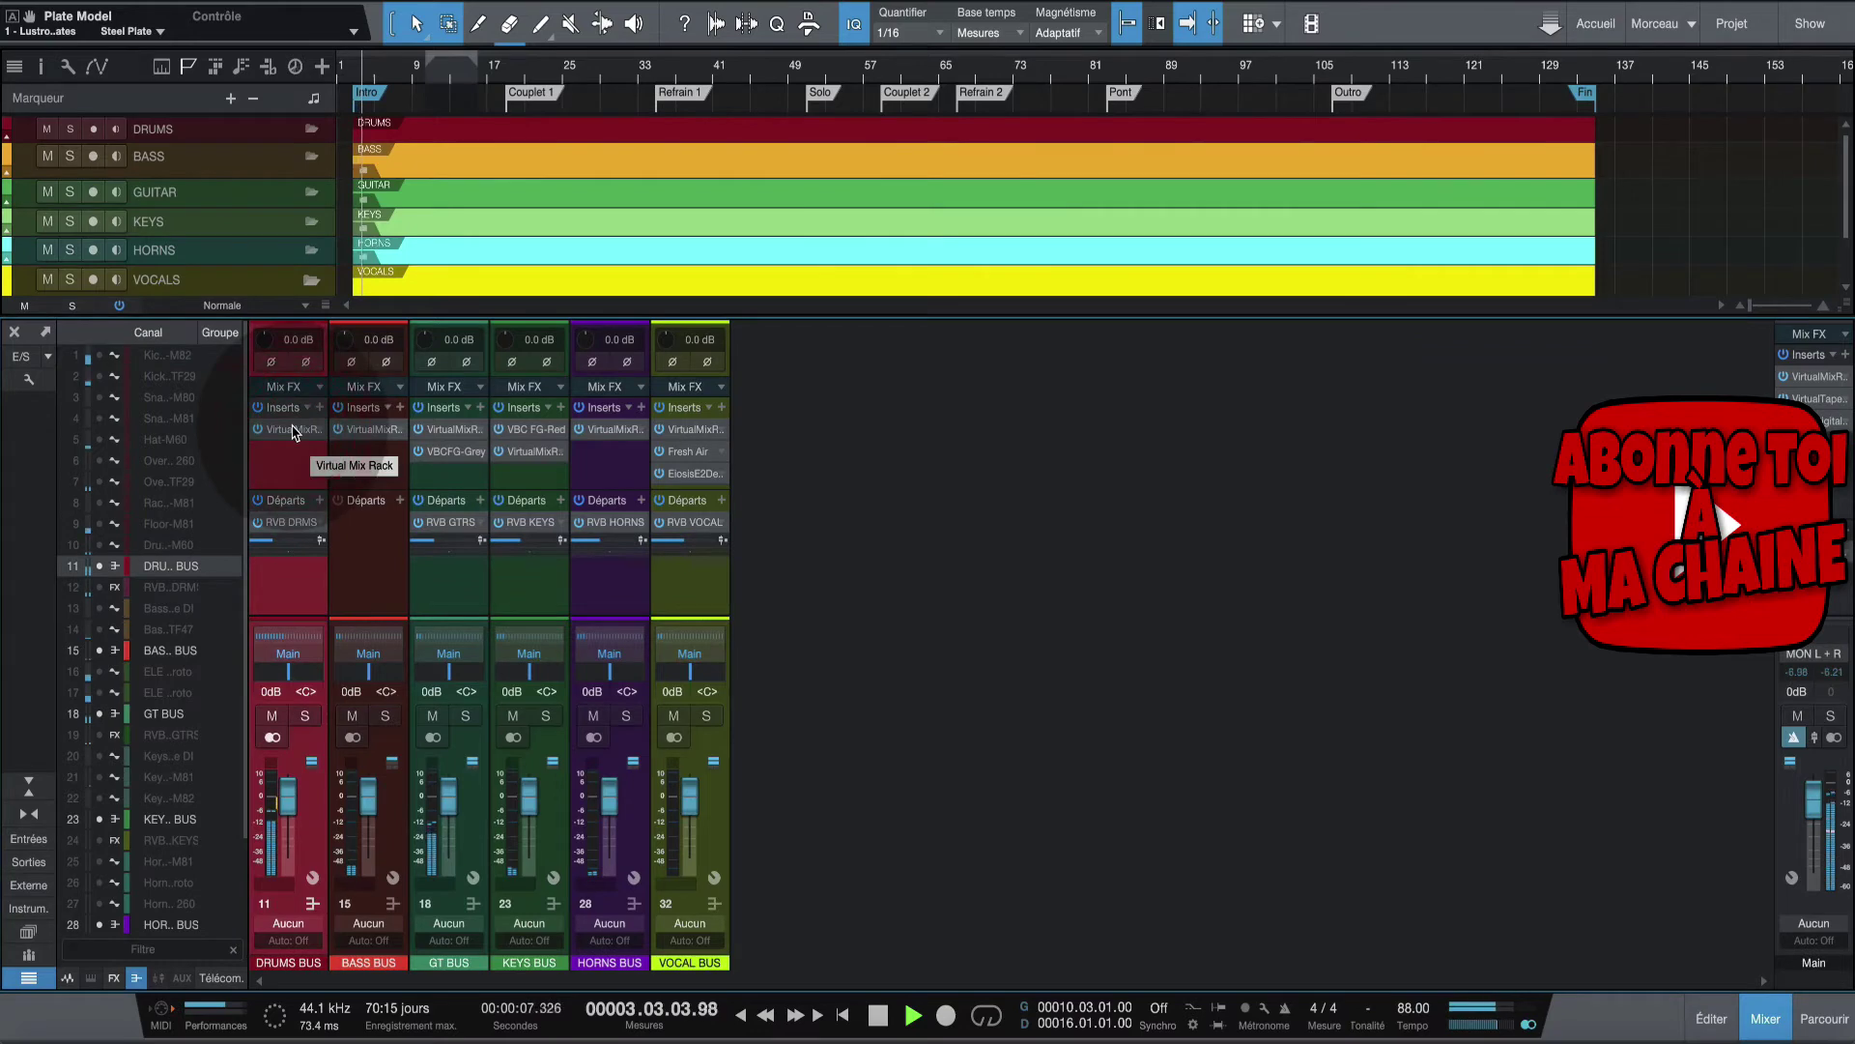
pyautogui.click(295, 430)
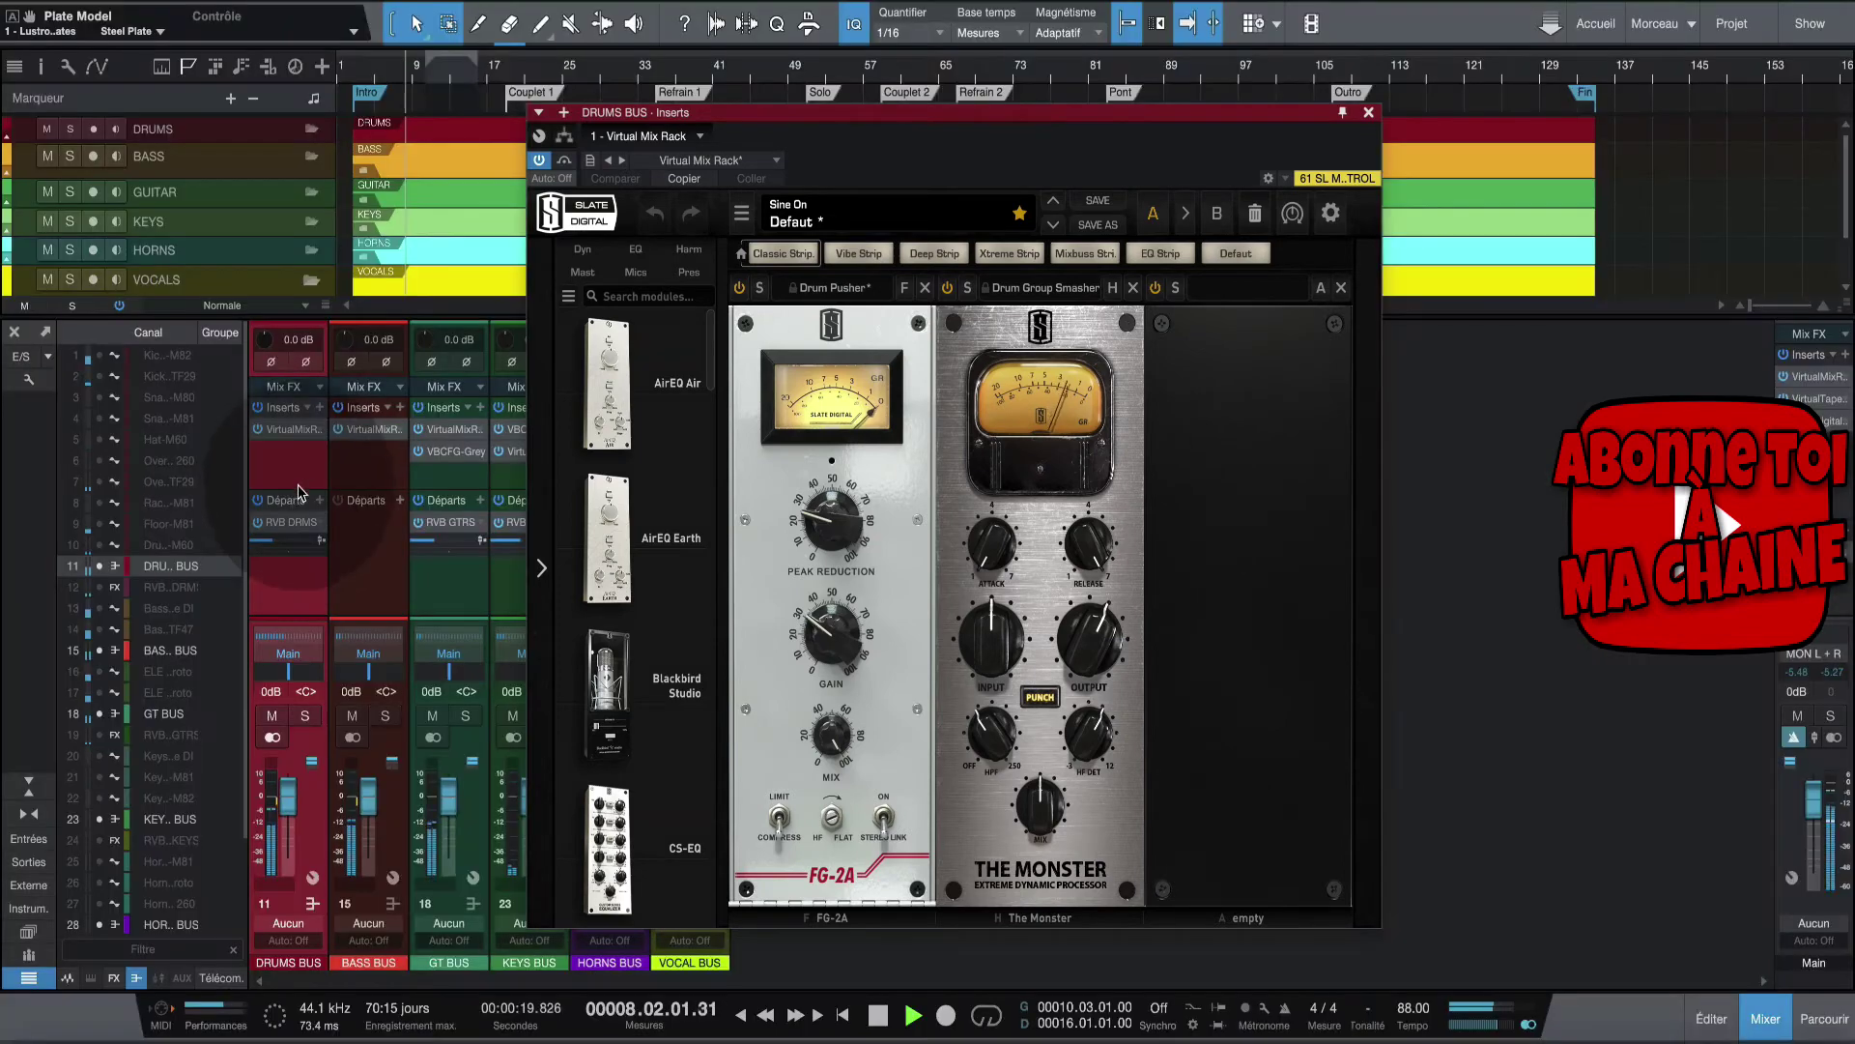
pyautogui.click(288, 523)
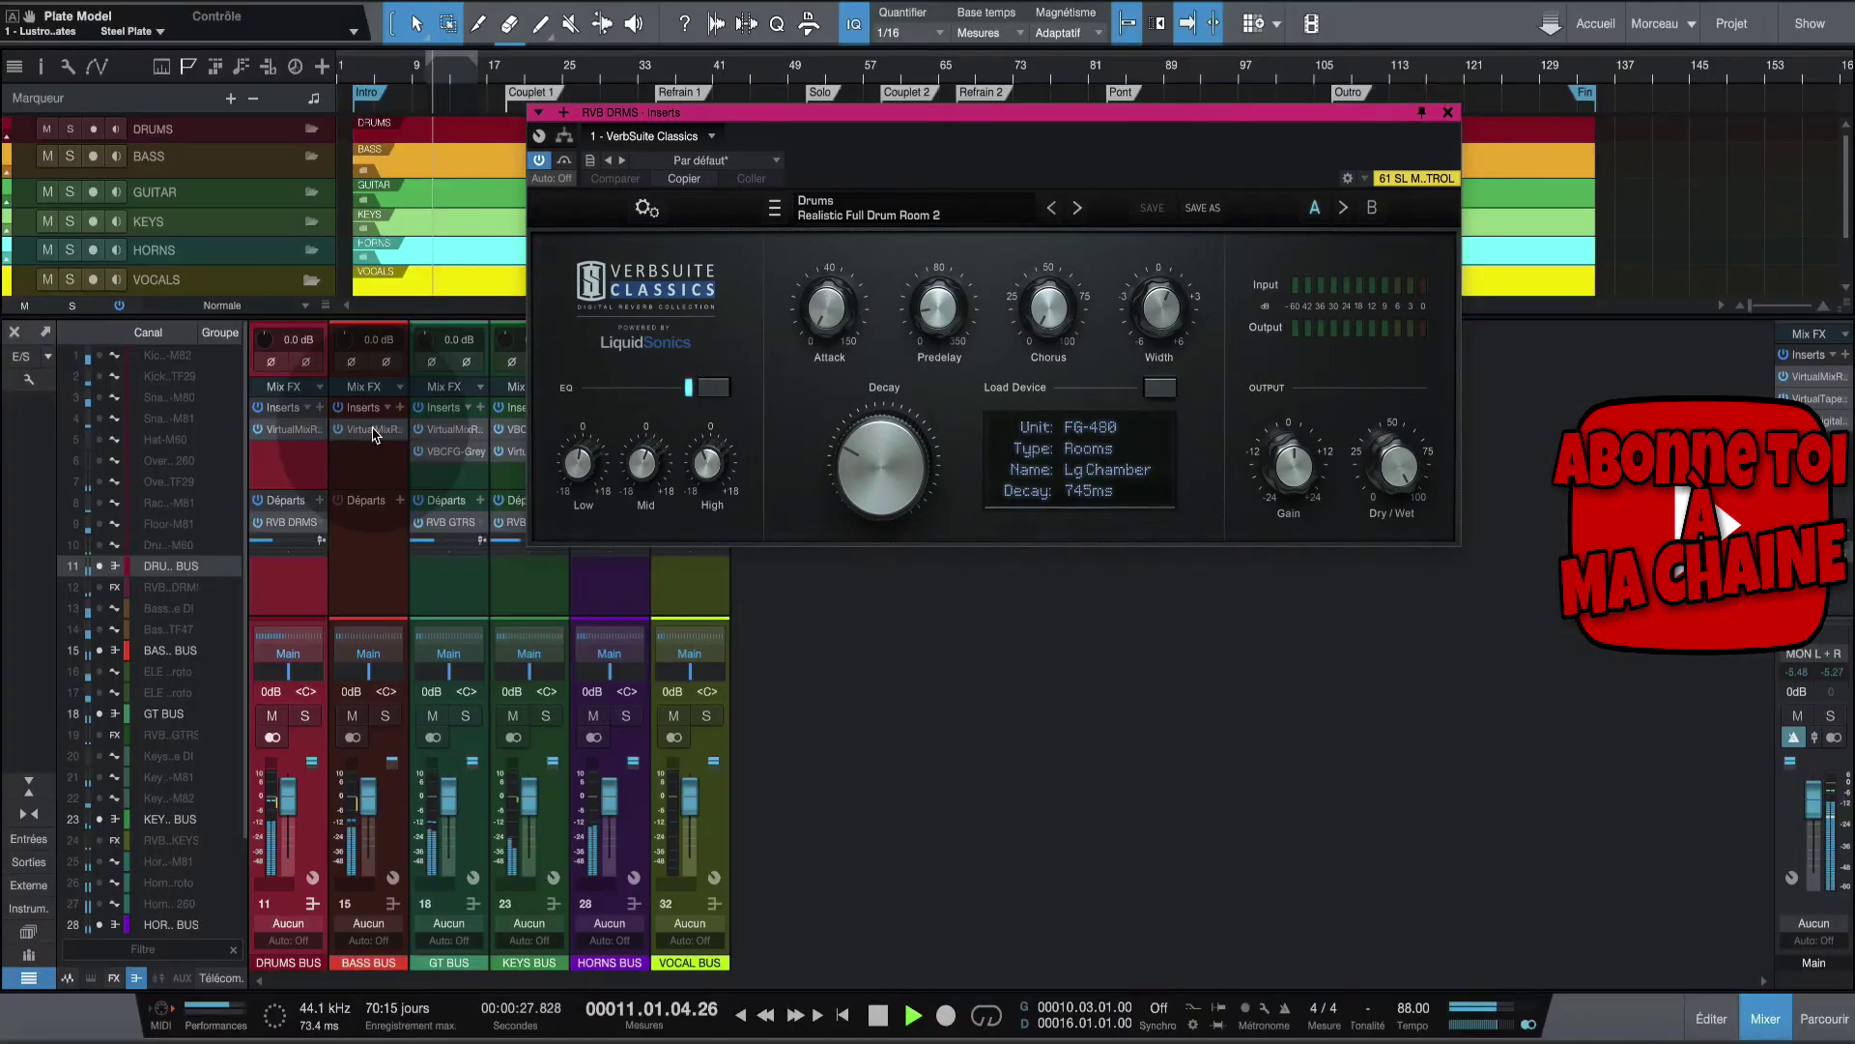
pyautogui.click(373, 430)
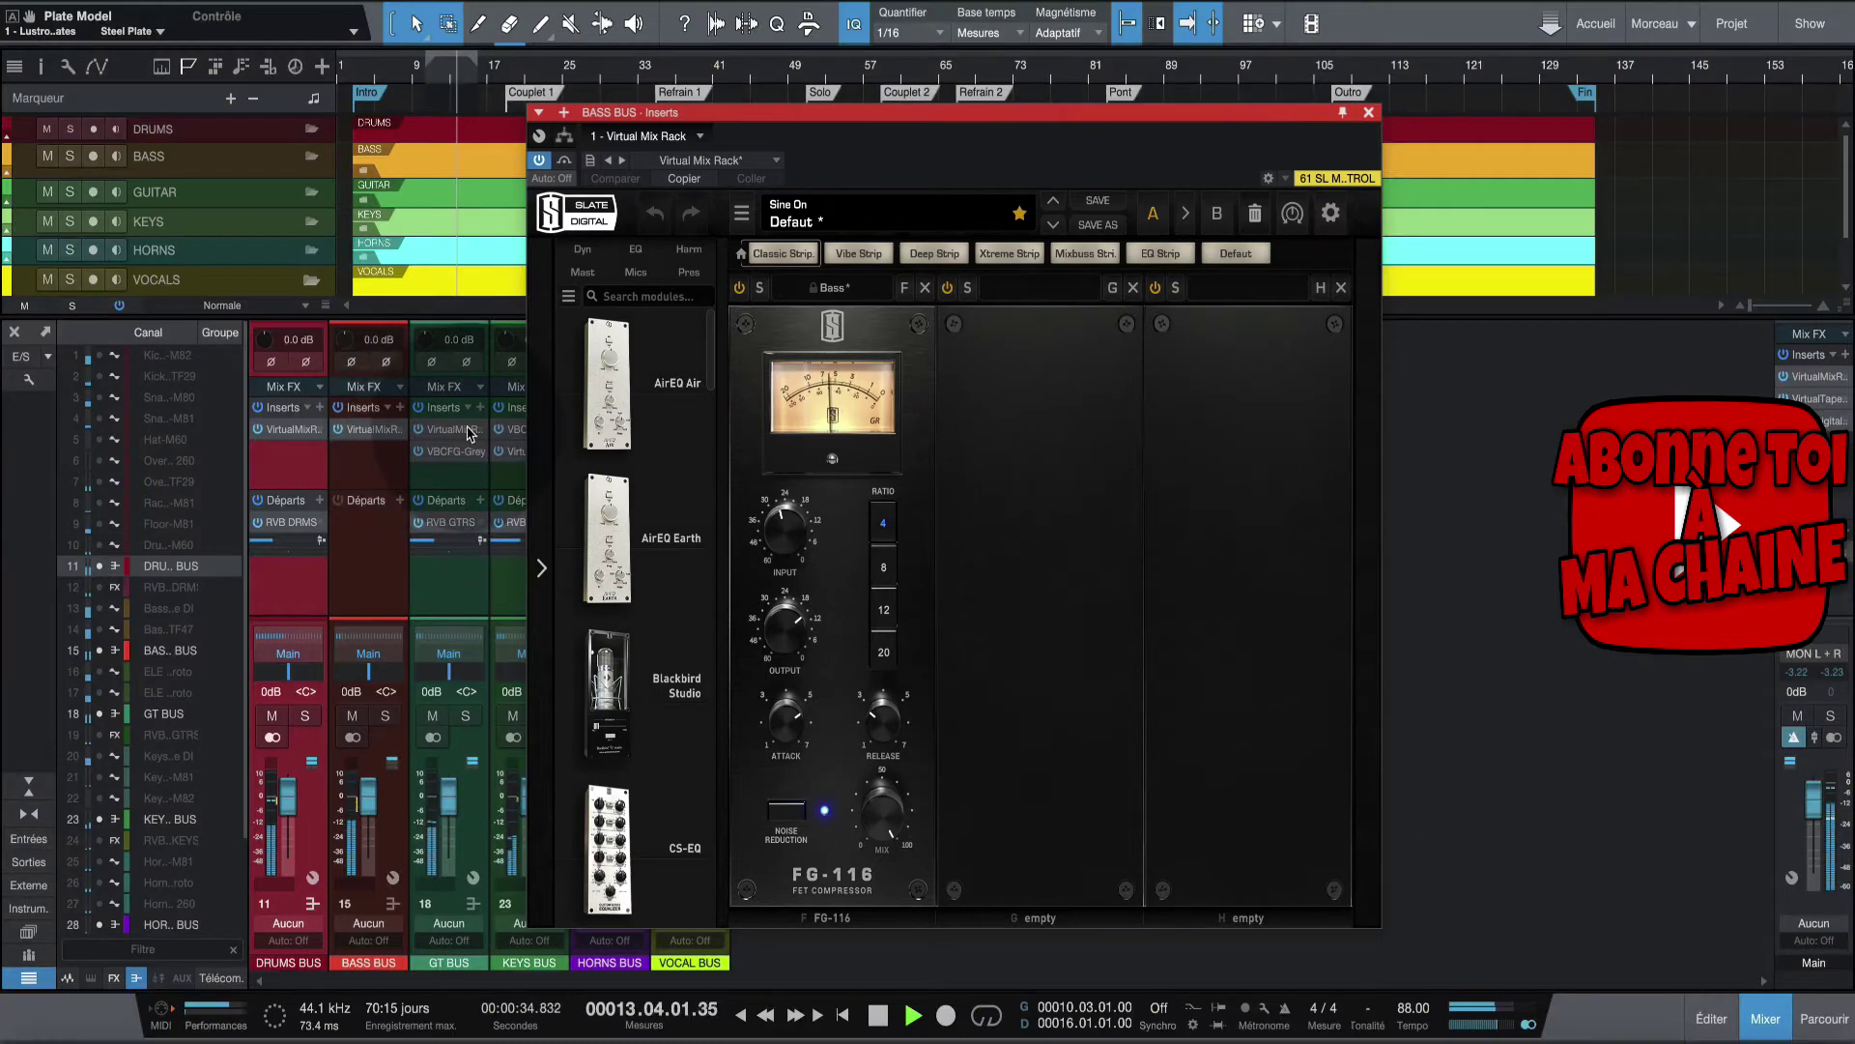
# Examine the GT BUS plug-ins: the Virtual Mix Rack, the VBC FG-Grey compressor and the RVB GTRS reverb send.
pyautogui.click(467, 430)
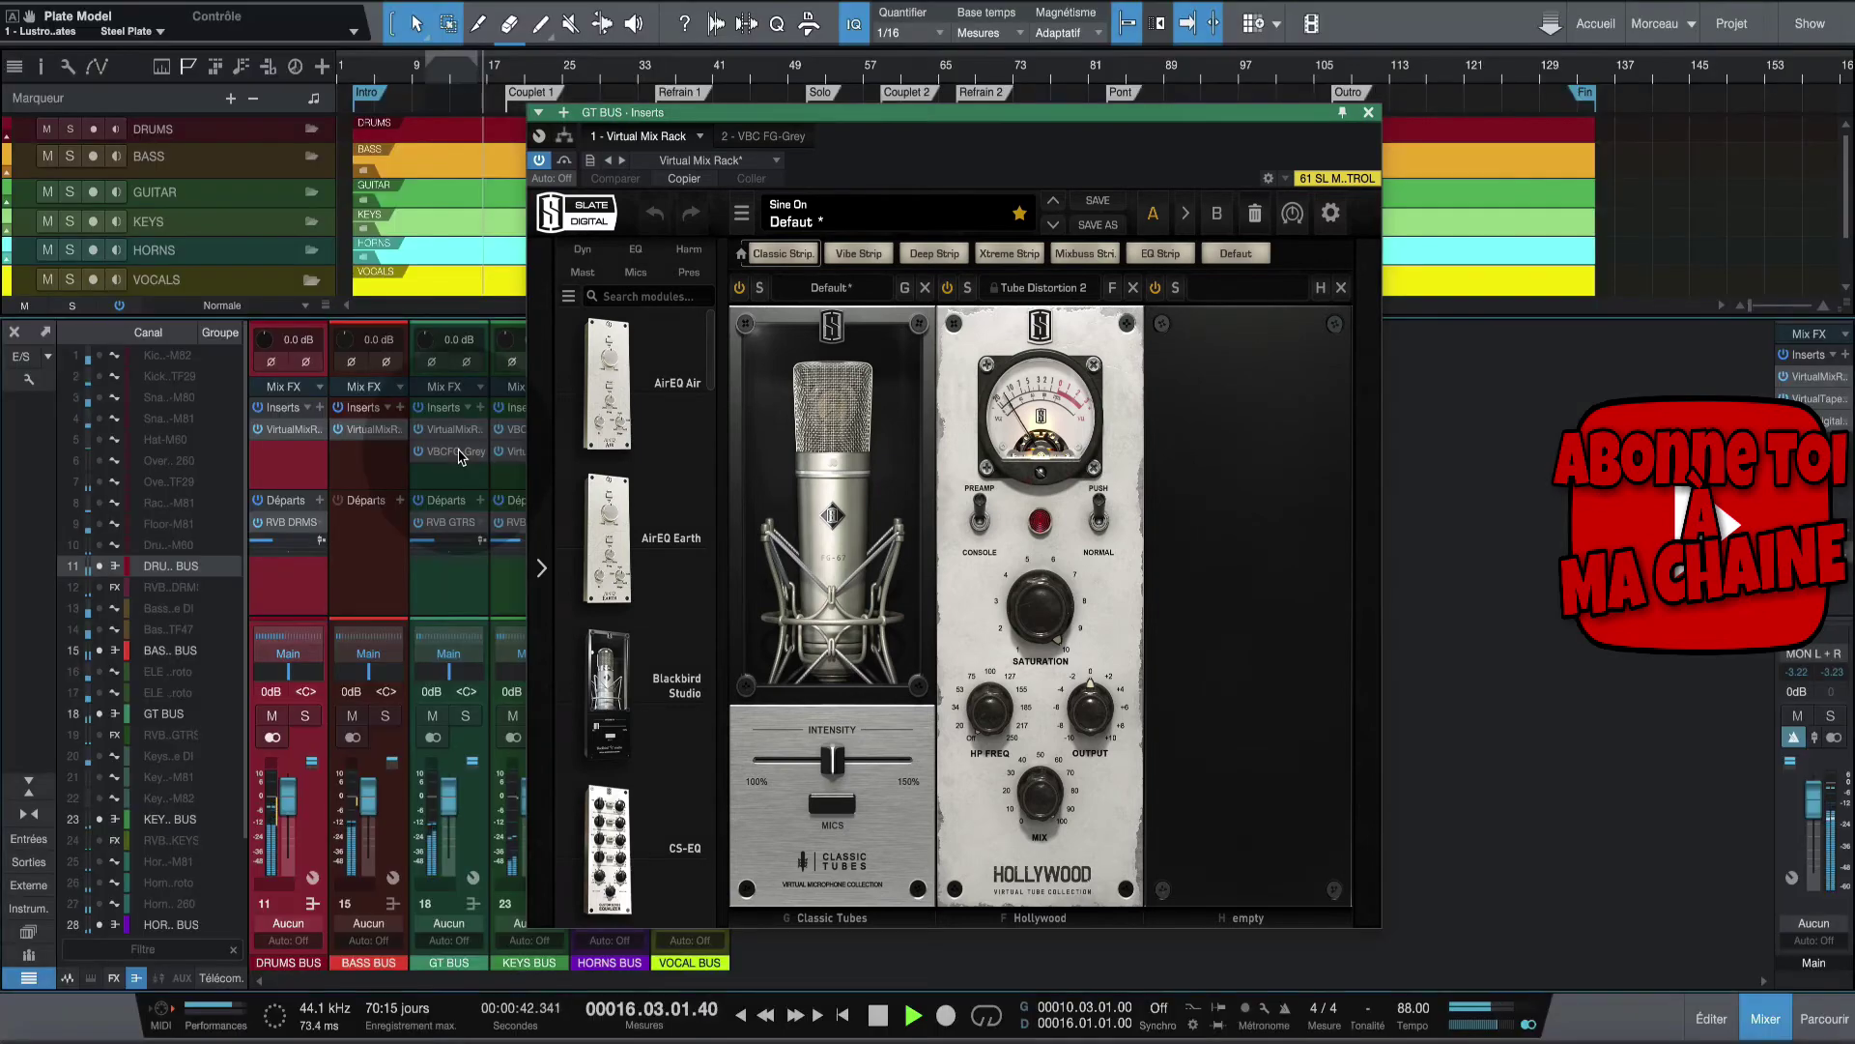
pyautogui.click(459, 456)
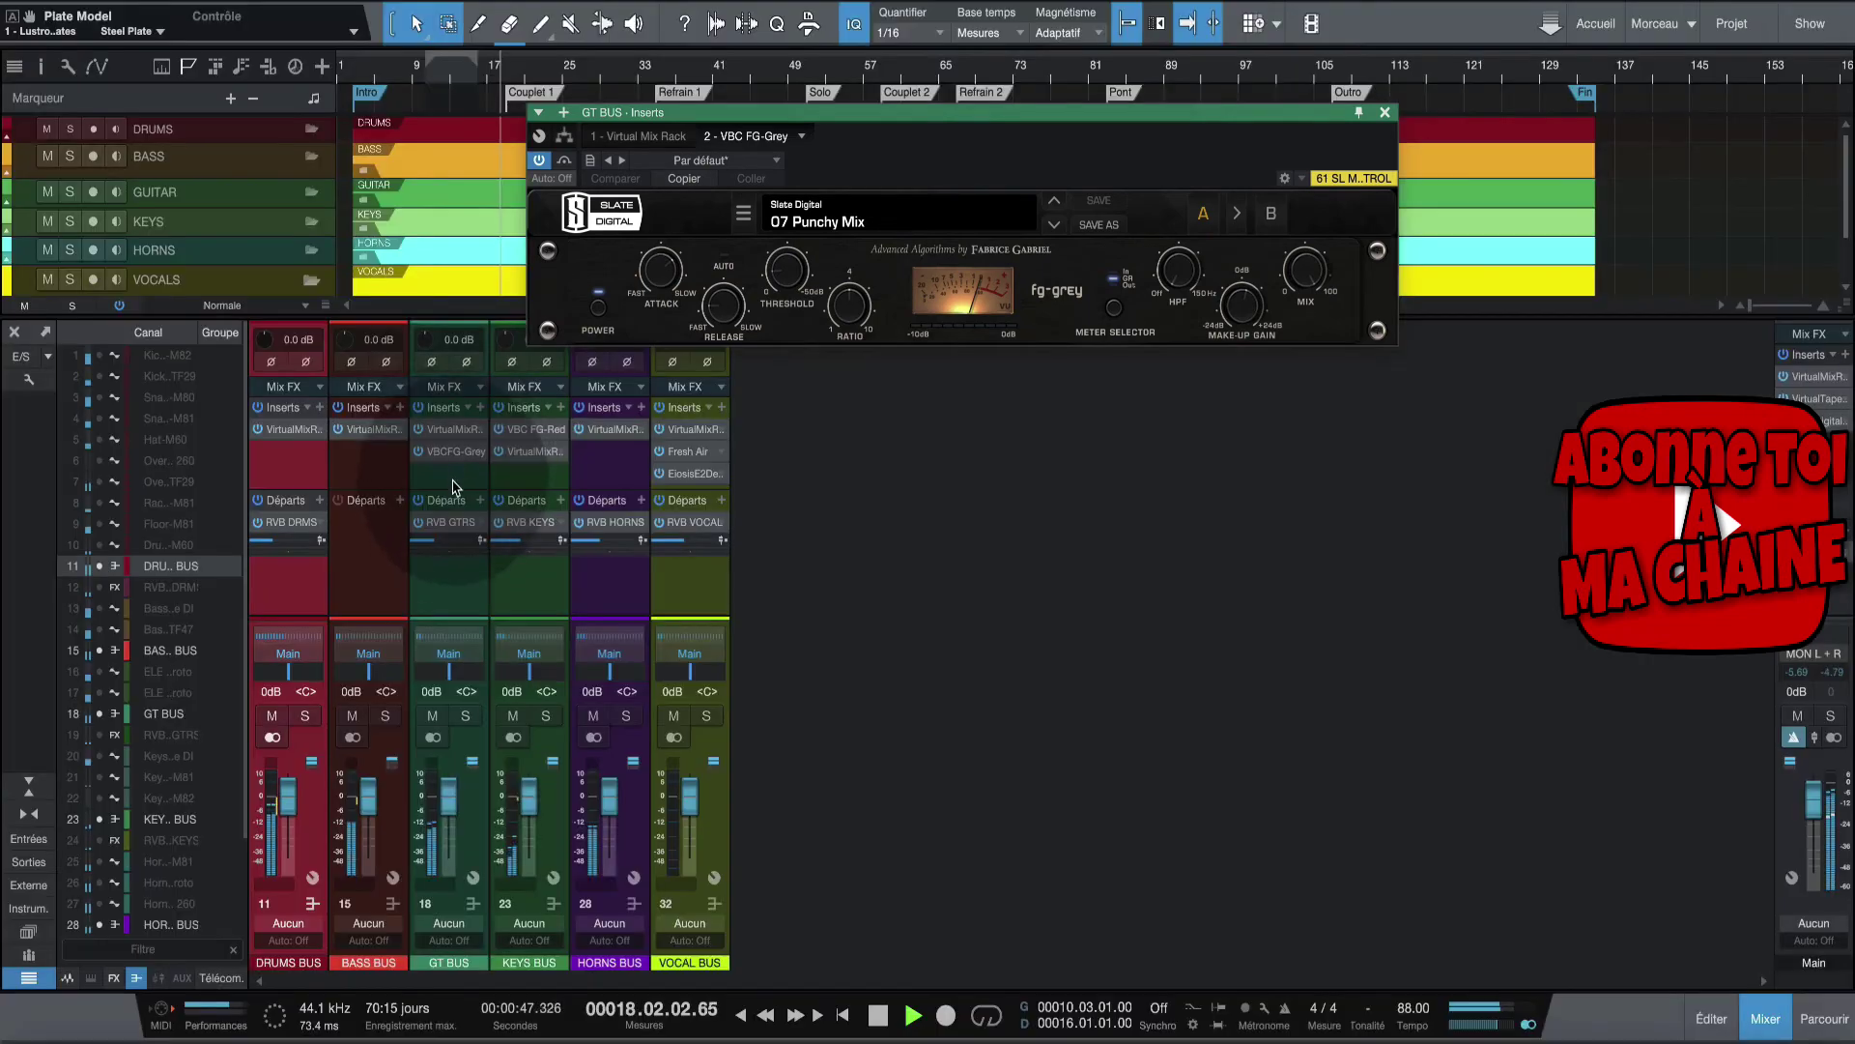
pyautogui.click(450, 527)
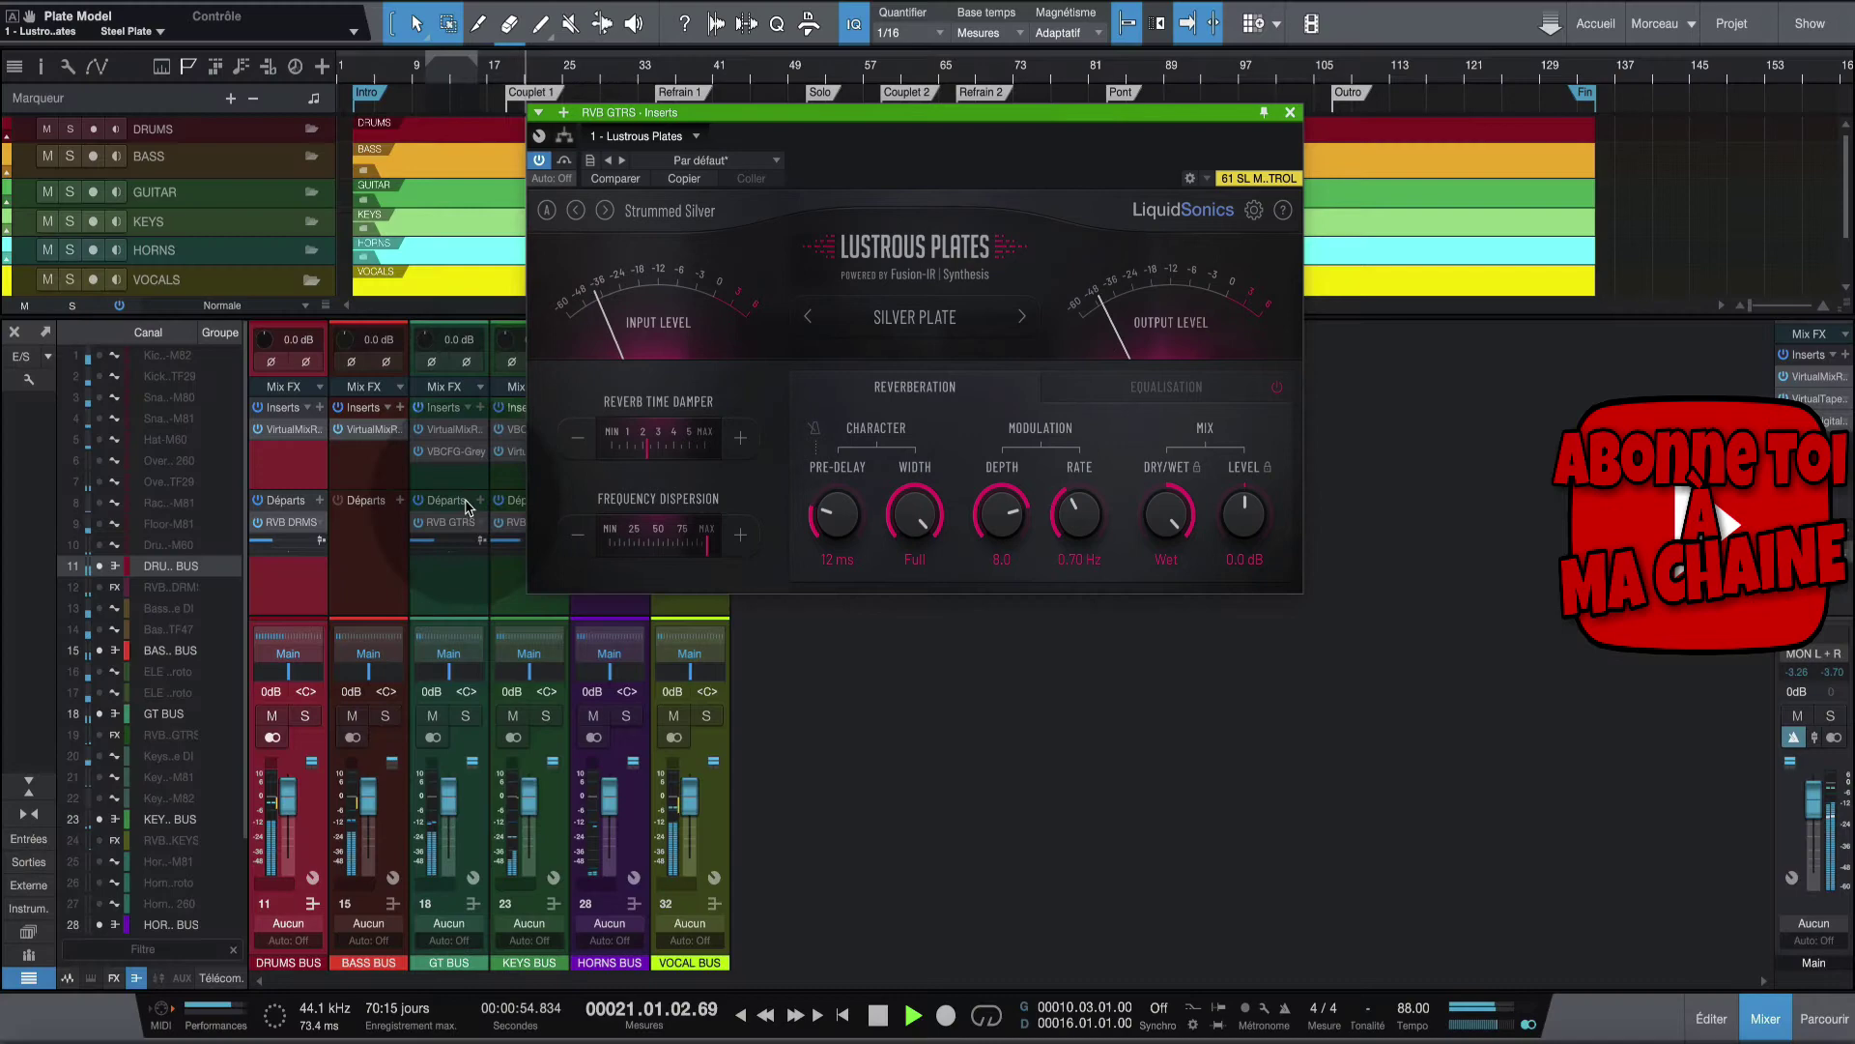
# Examine the KEYS BUS plug-ins: the VBC FG-Red compressor, the Virtual Mix Rack and the RVB KEYS reverb send.
pyautogui.click(515, 429)
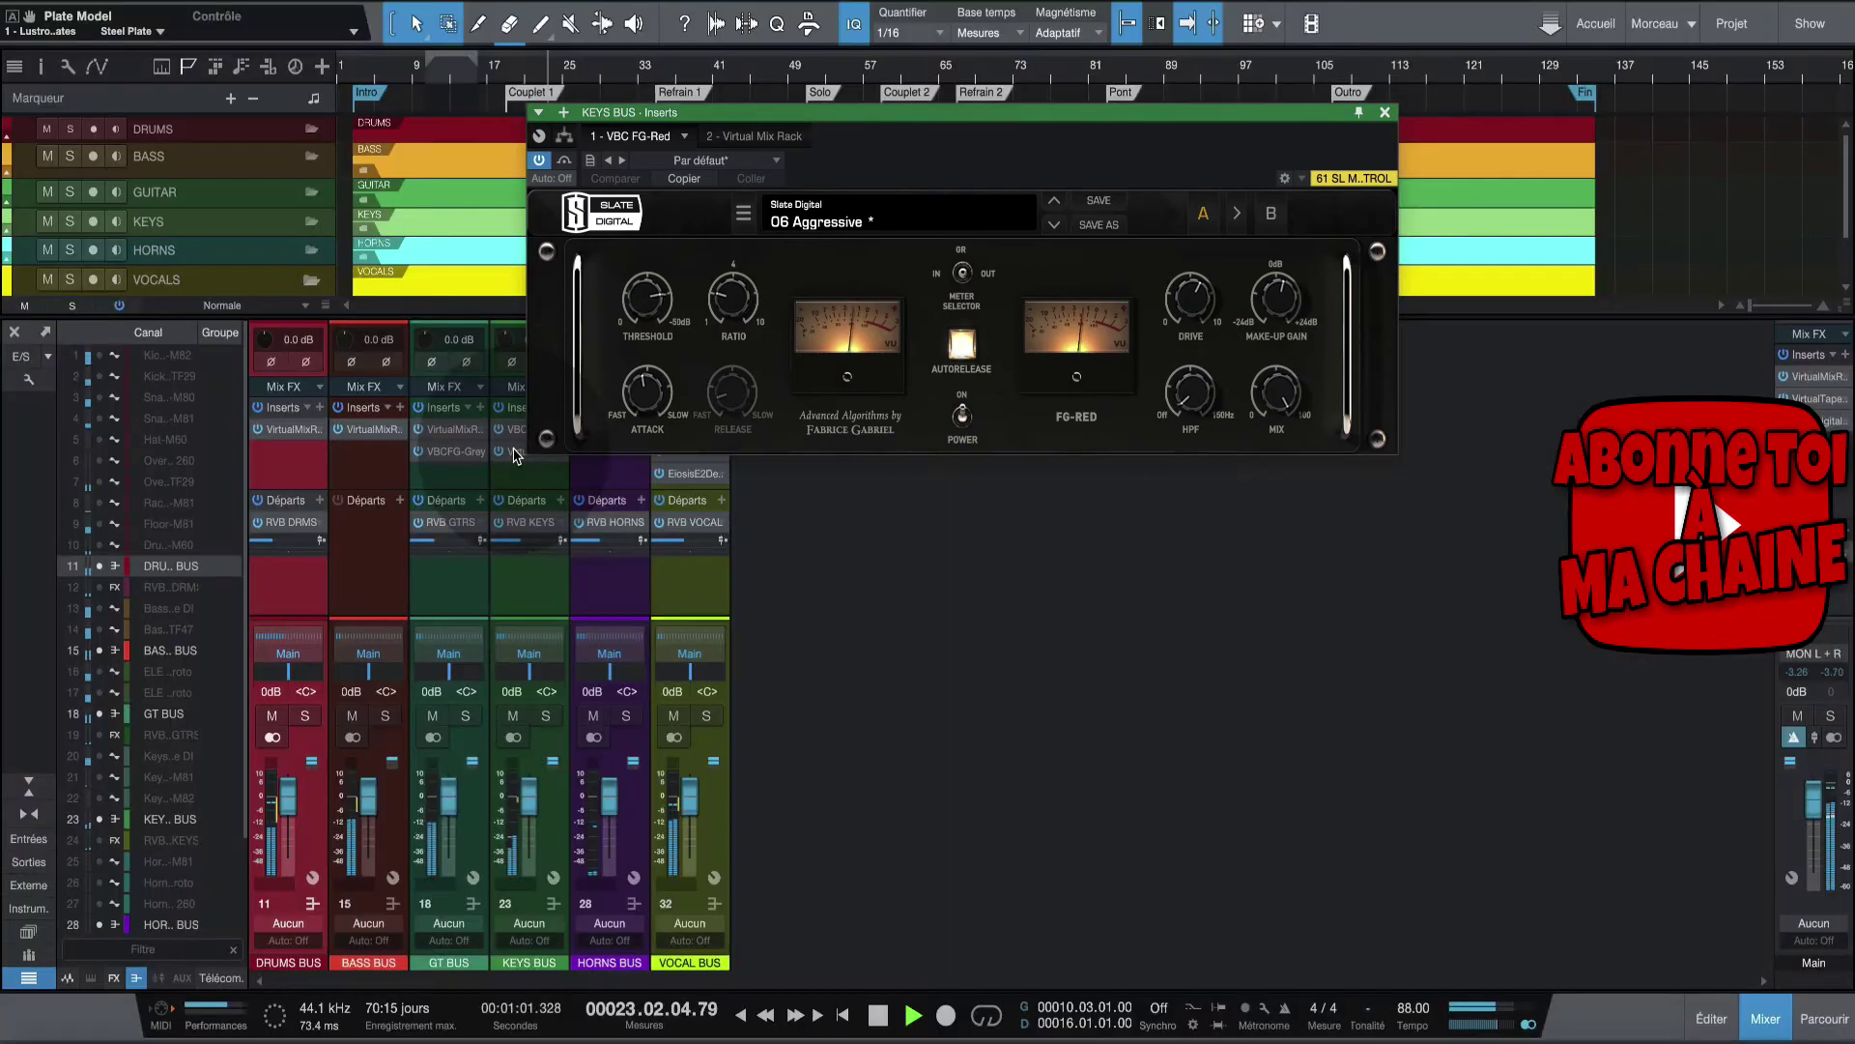
pyautogui.click(515, 452)
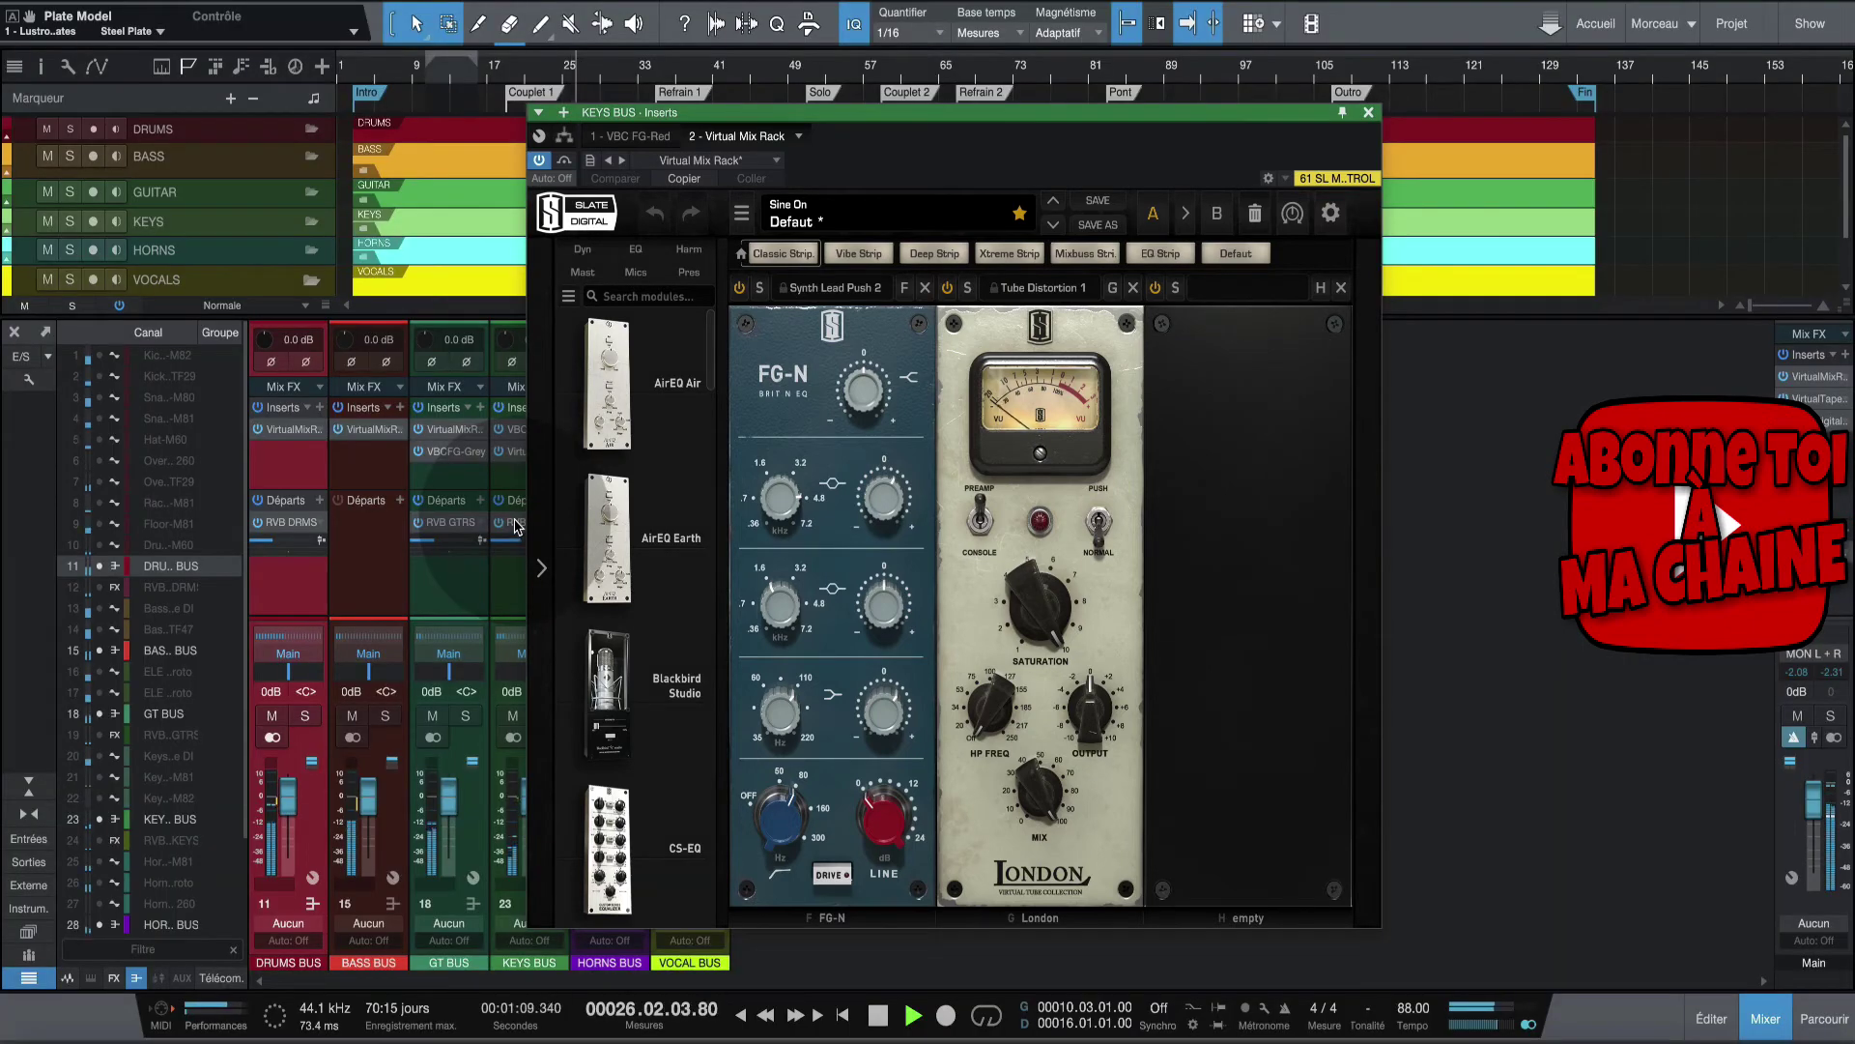
pyautogui.click(516, 526)
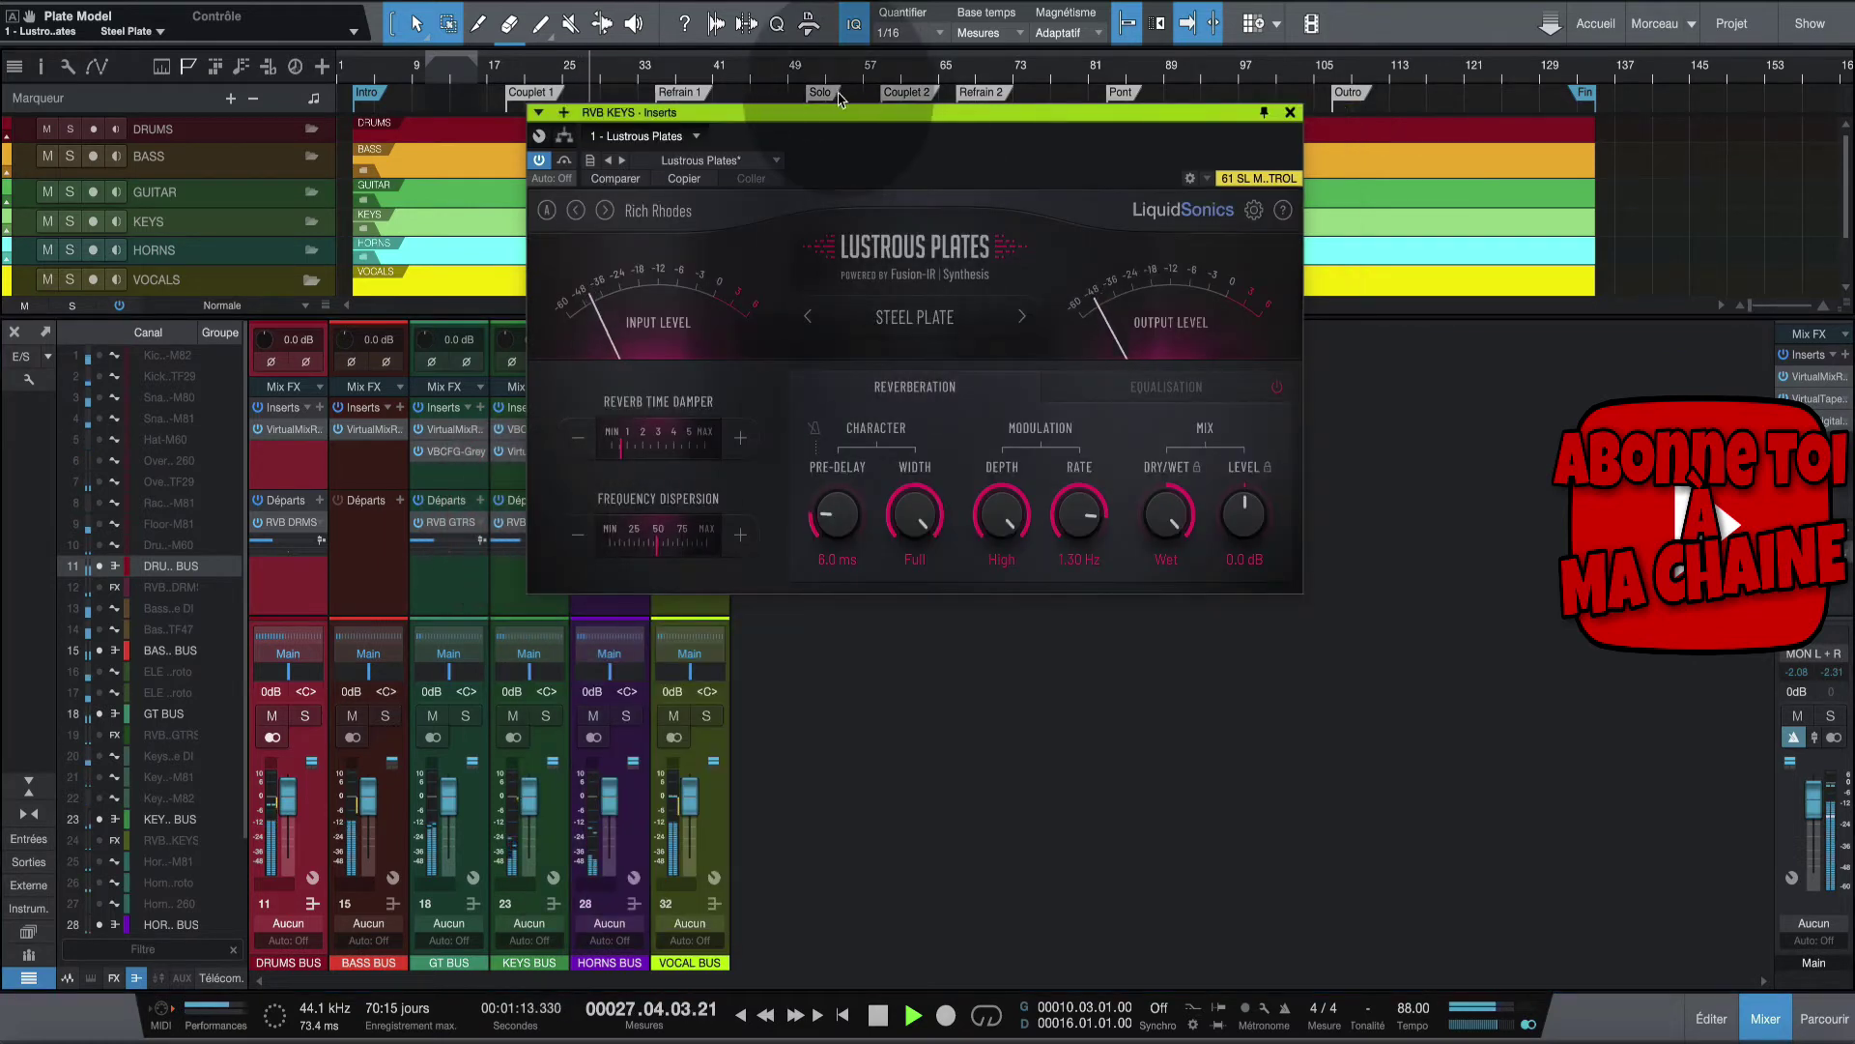
# Move the plug-in window off the mixer channels and examine the Virtual Mix Rack on the HORNS BUS.
pyautogui.moveTo(814, 114); pyautogui.dragTo(1181, 274)
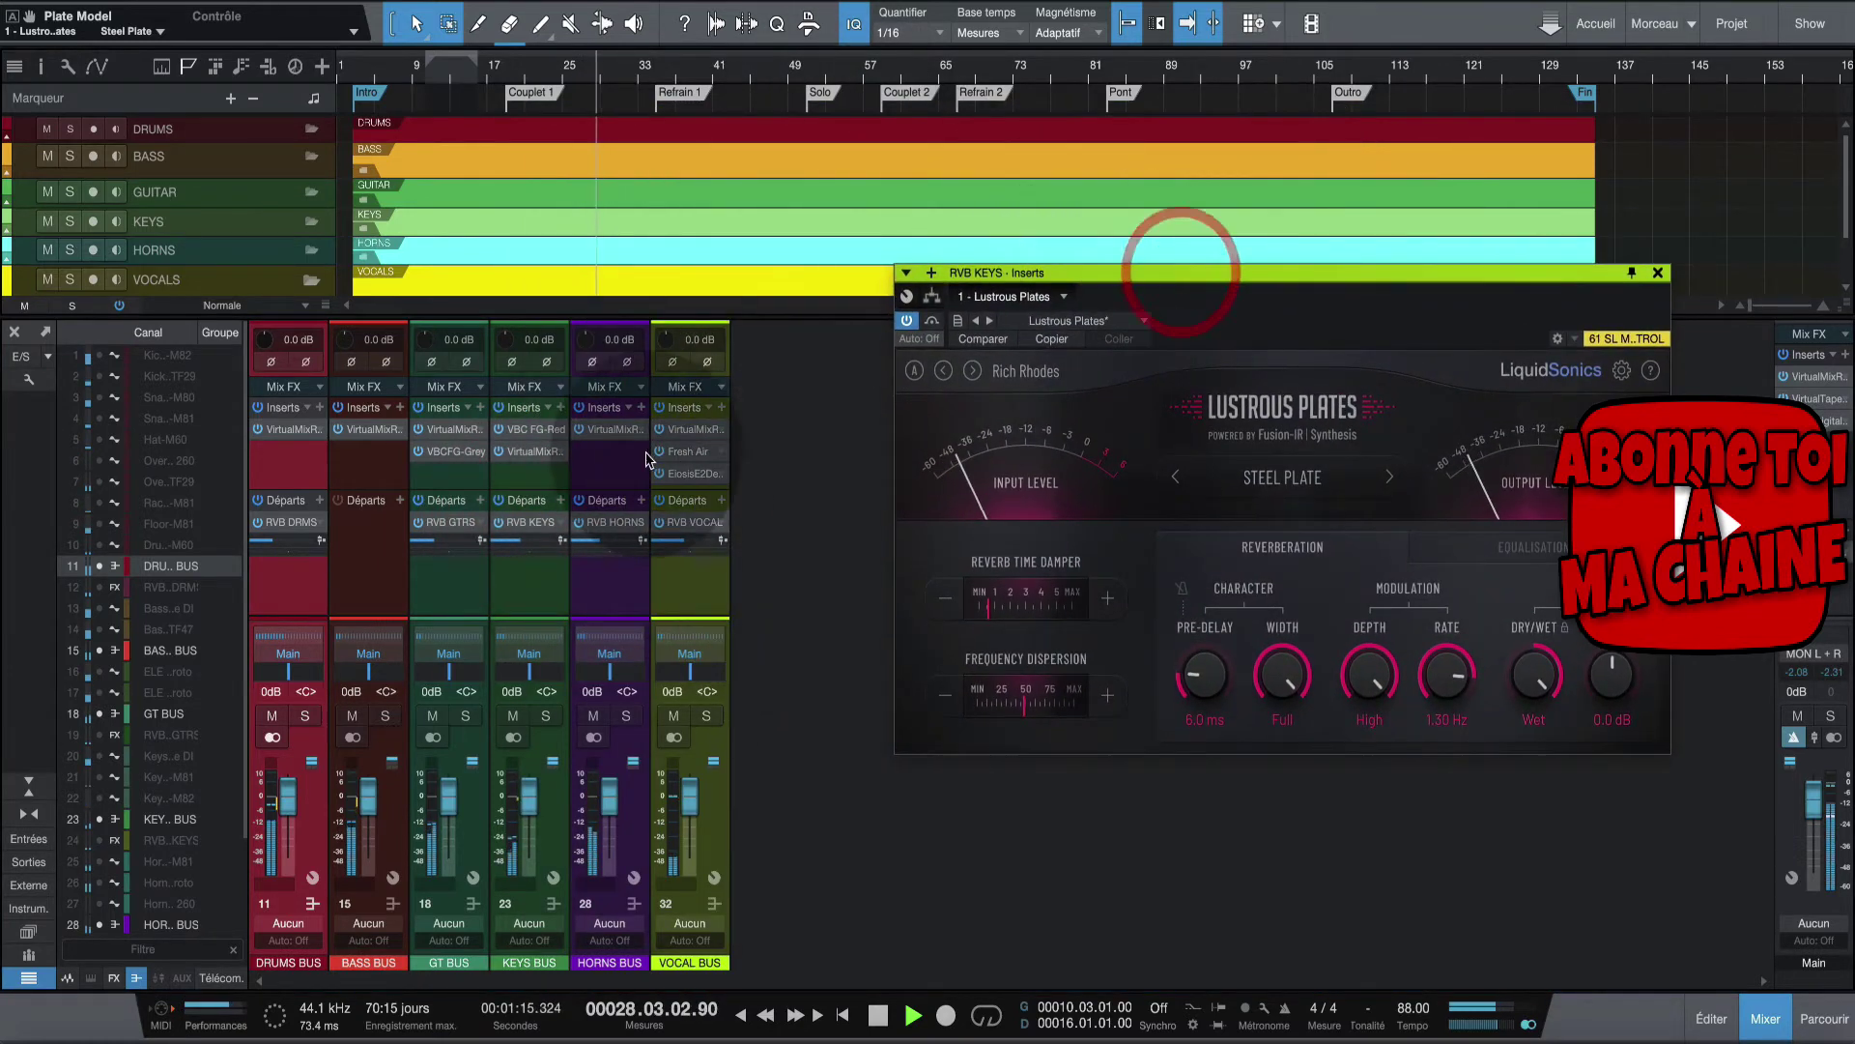
pyautogui.click(622, 431)
pyautogui.click(622, 431)
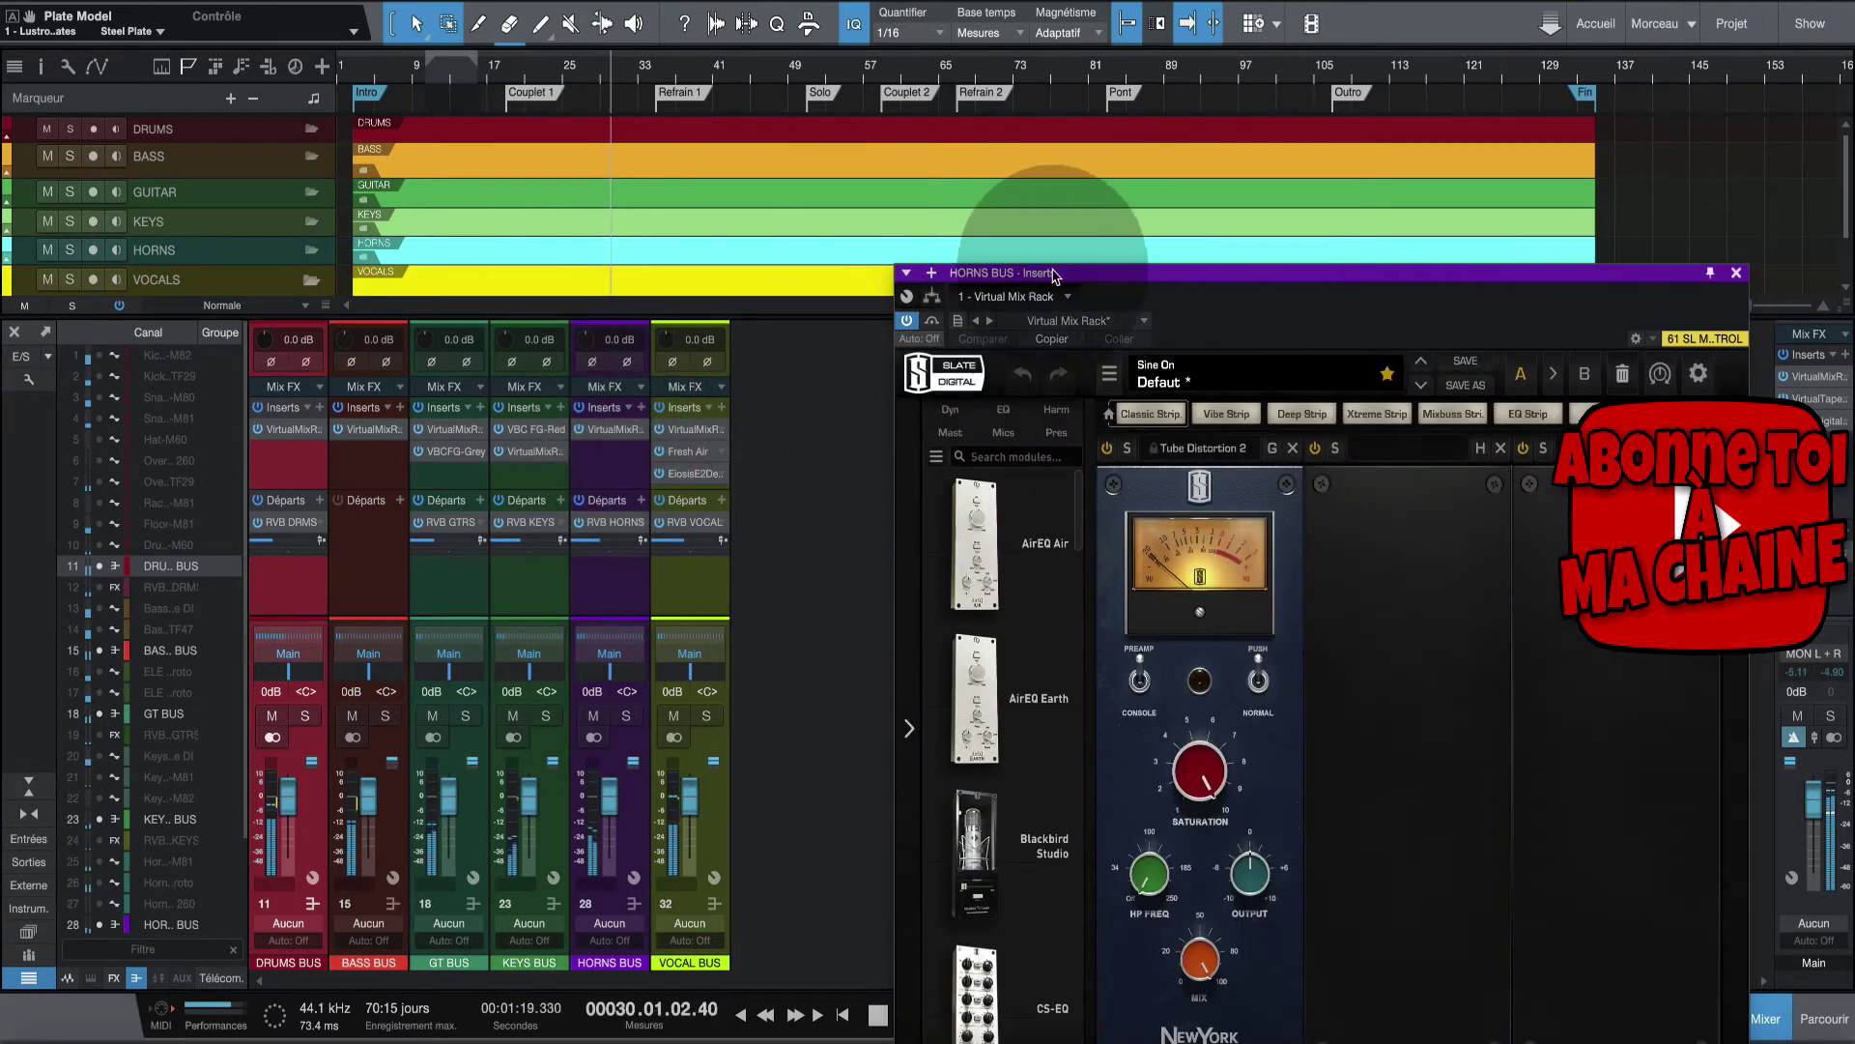
pyautogui.moveTo(1056, 272); pyautogui.dragTo(1057, 143)
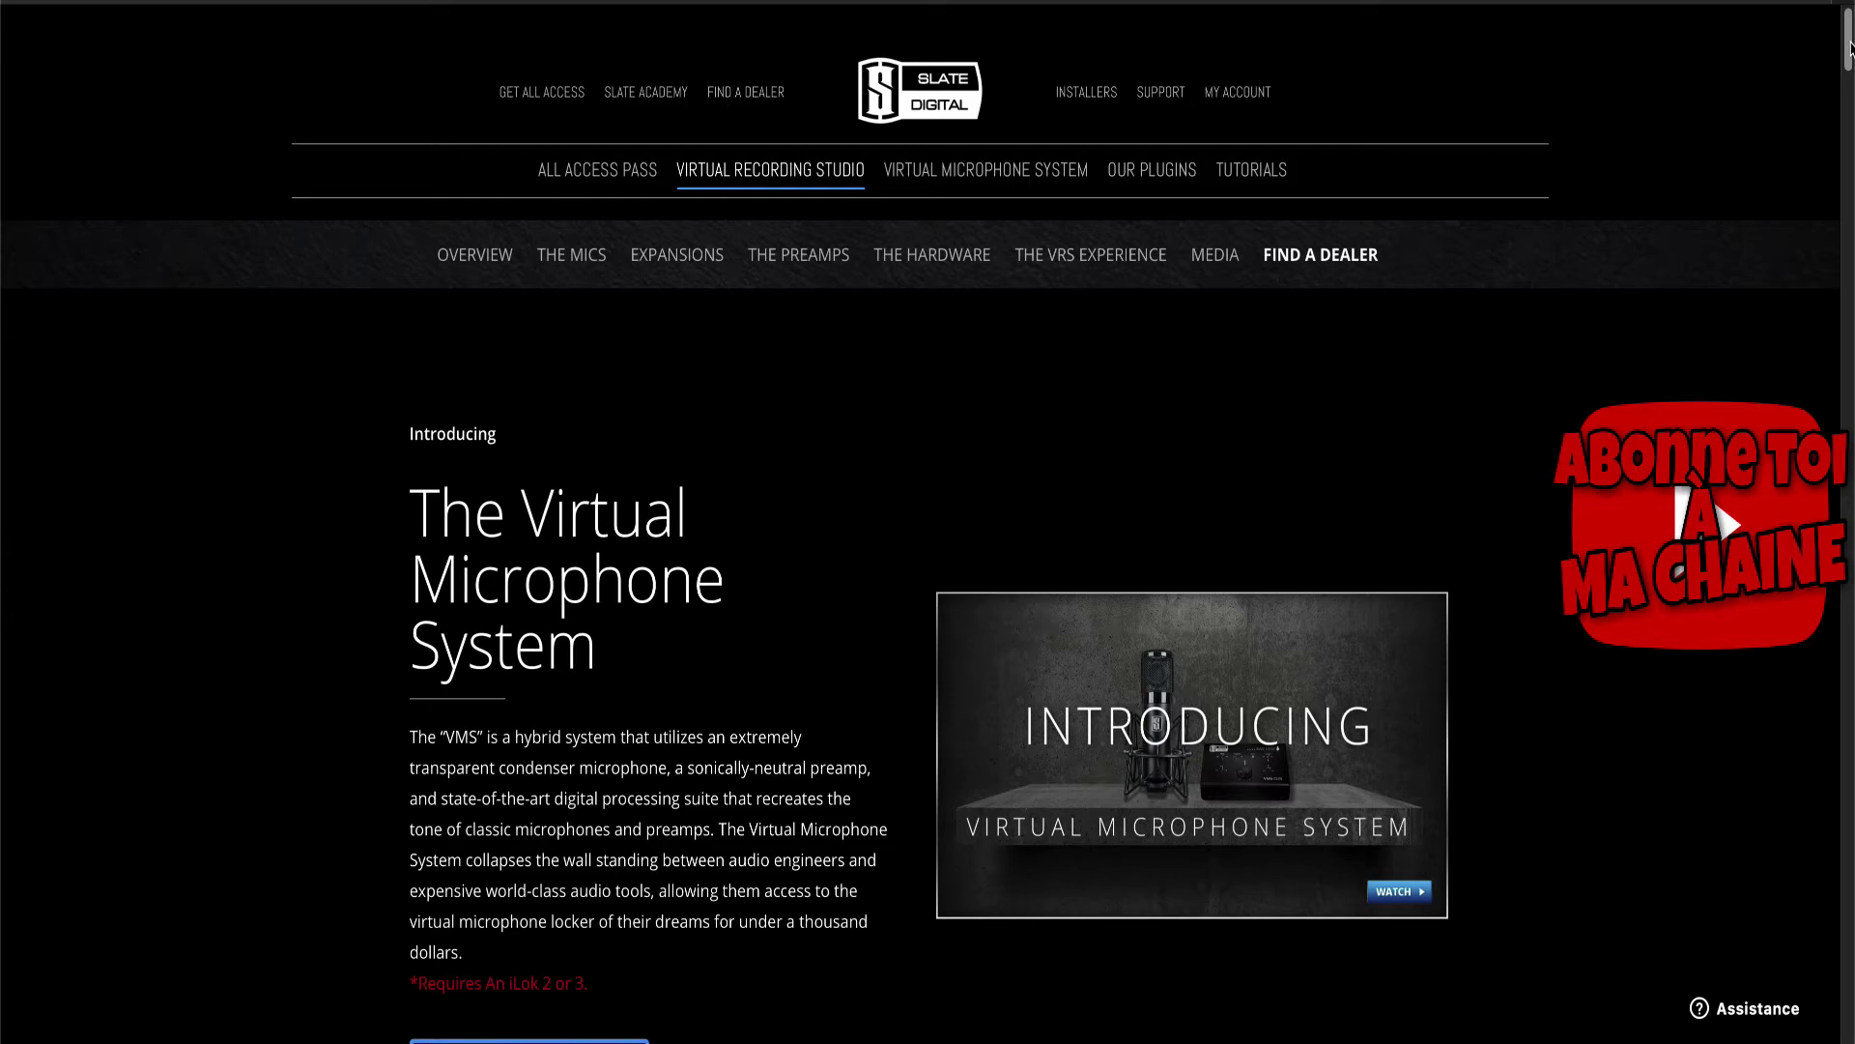
# Read the Virtual Microphone System introduction on the Slate Digital website, continuing into the Meet the Mics section.
pyautogui.scroll(-1, 1850, 45)
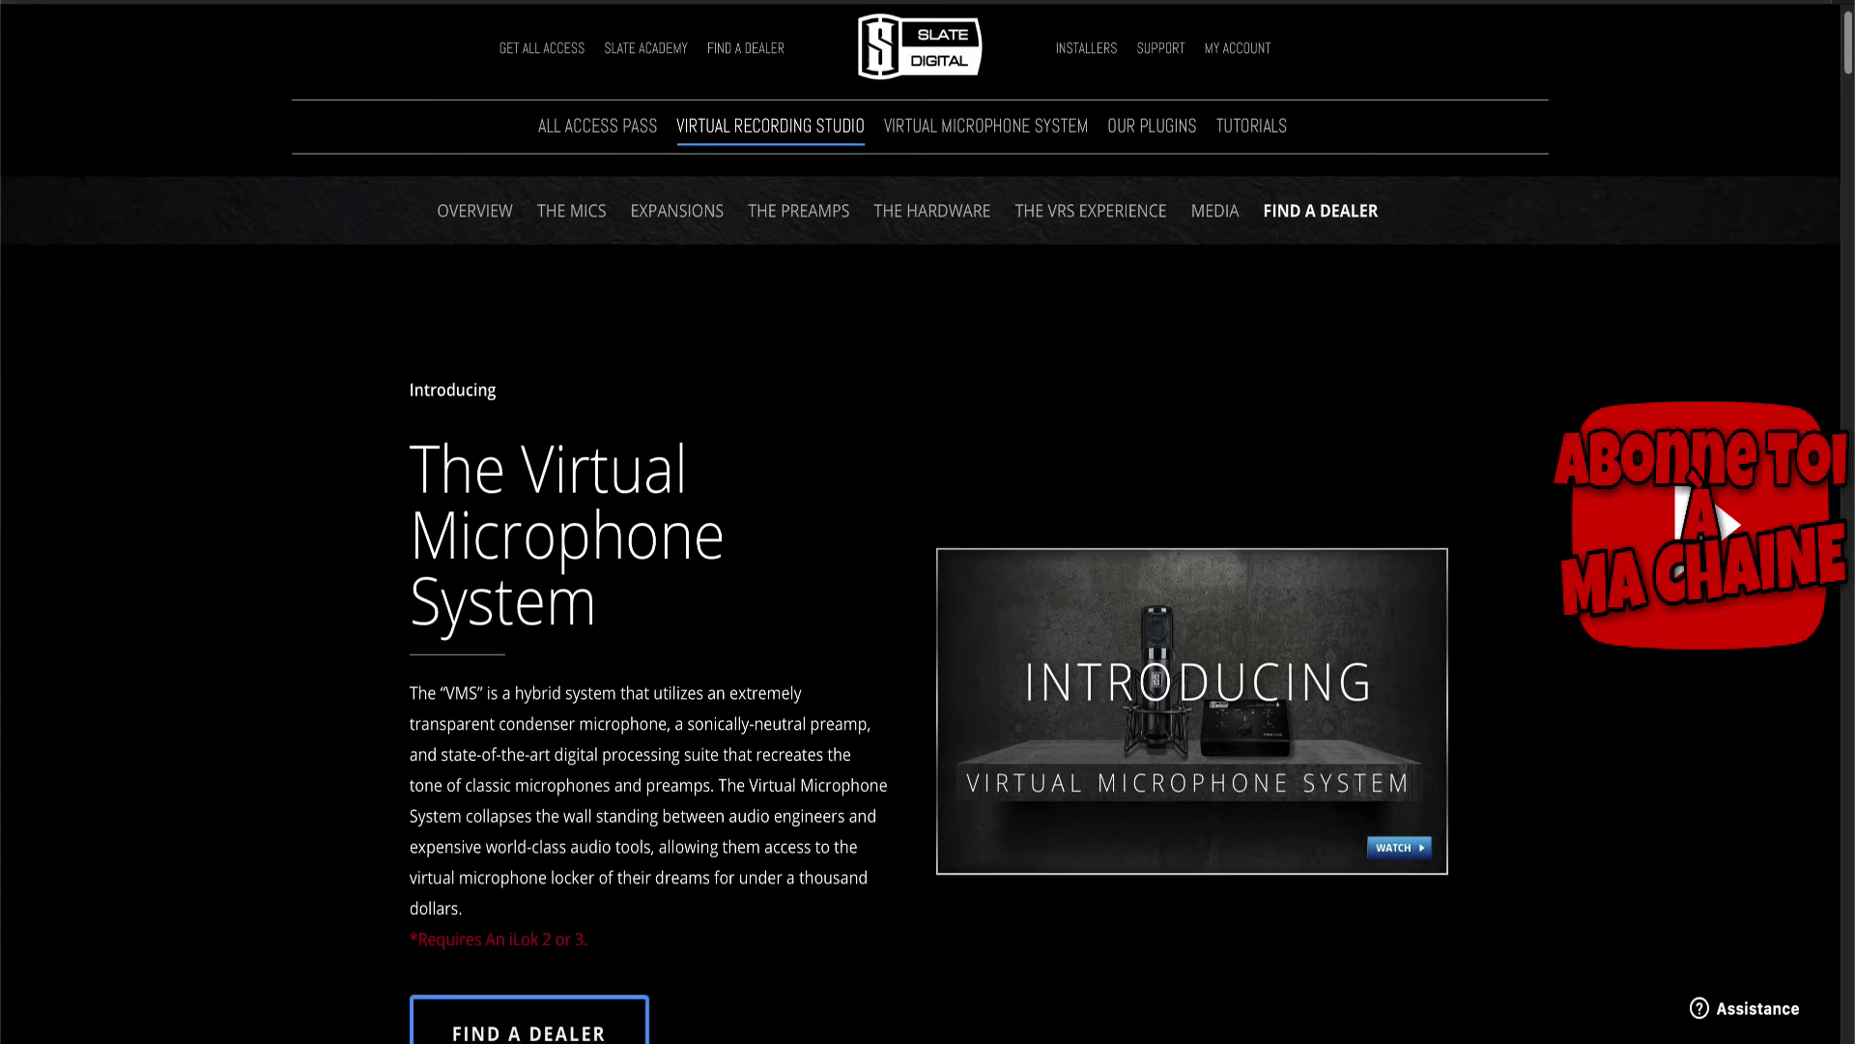
pyautogui.scroll(-1, 920, 522)
pyautogui.scroll(-1, 920, 521)
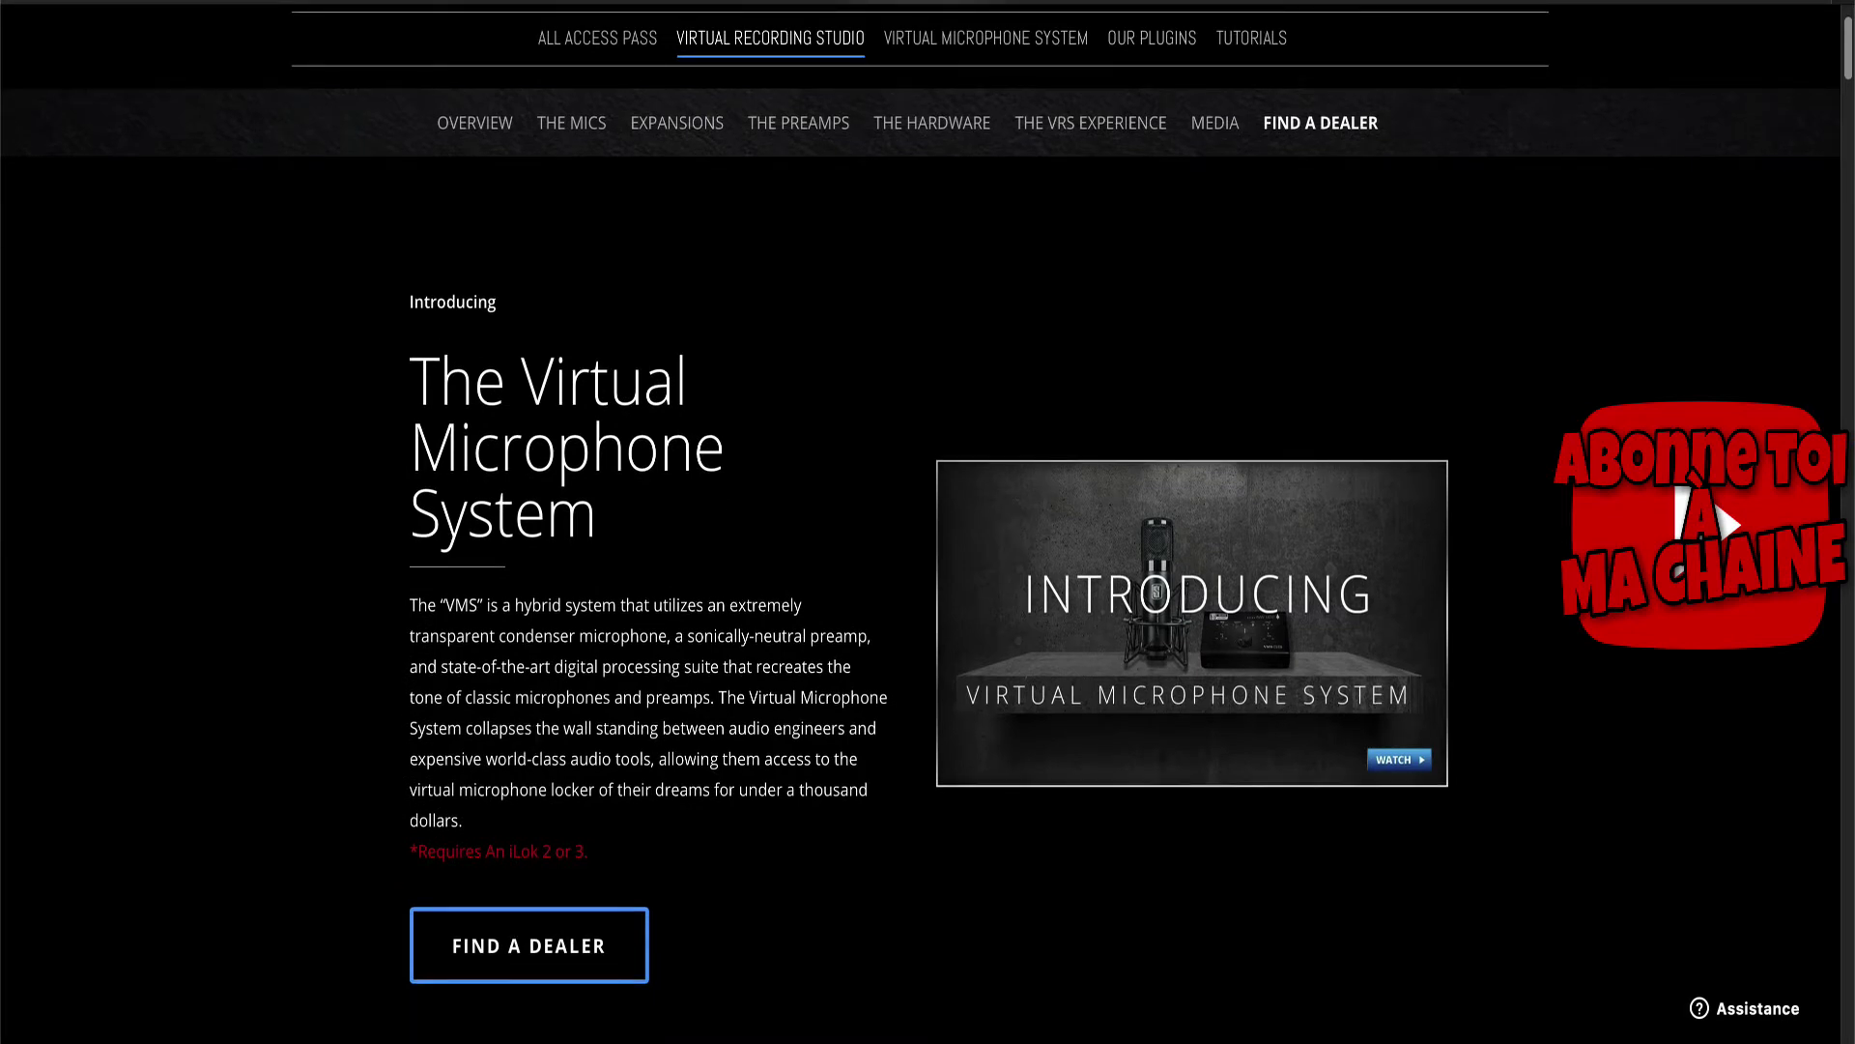
pyautogui.scroll(-1, 920, 522)
pyautogui.scroll(-1, 920, 522)
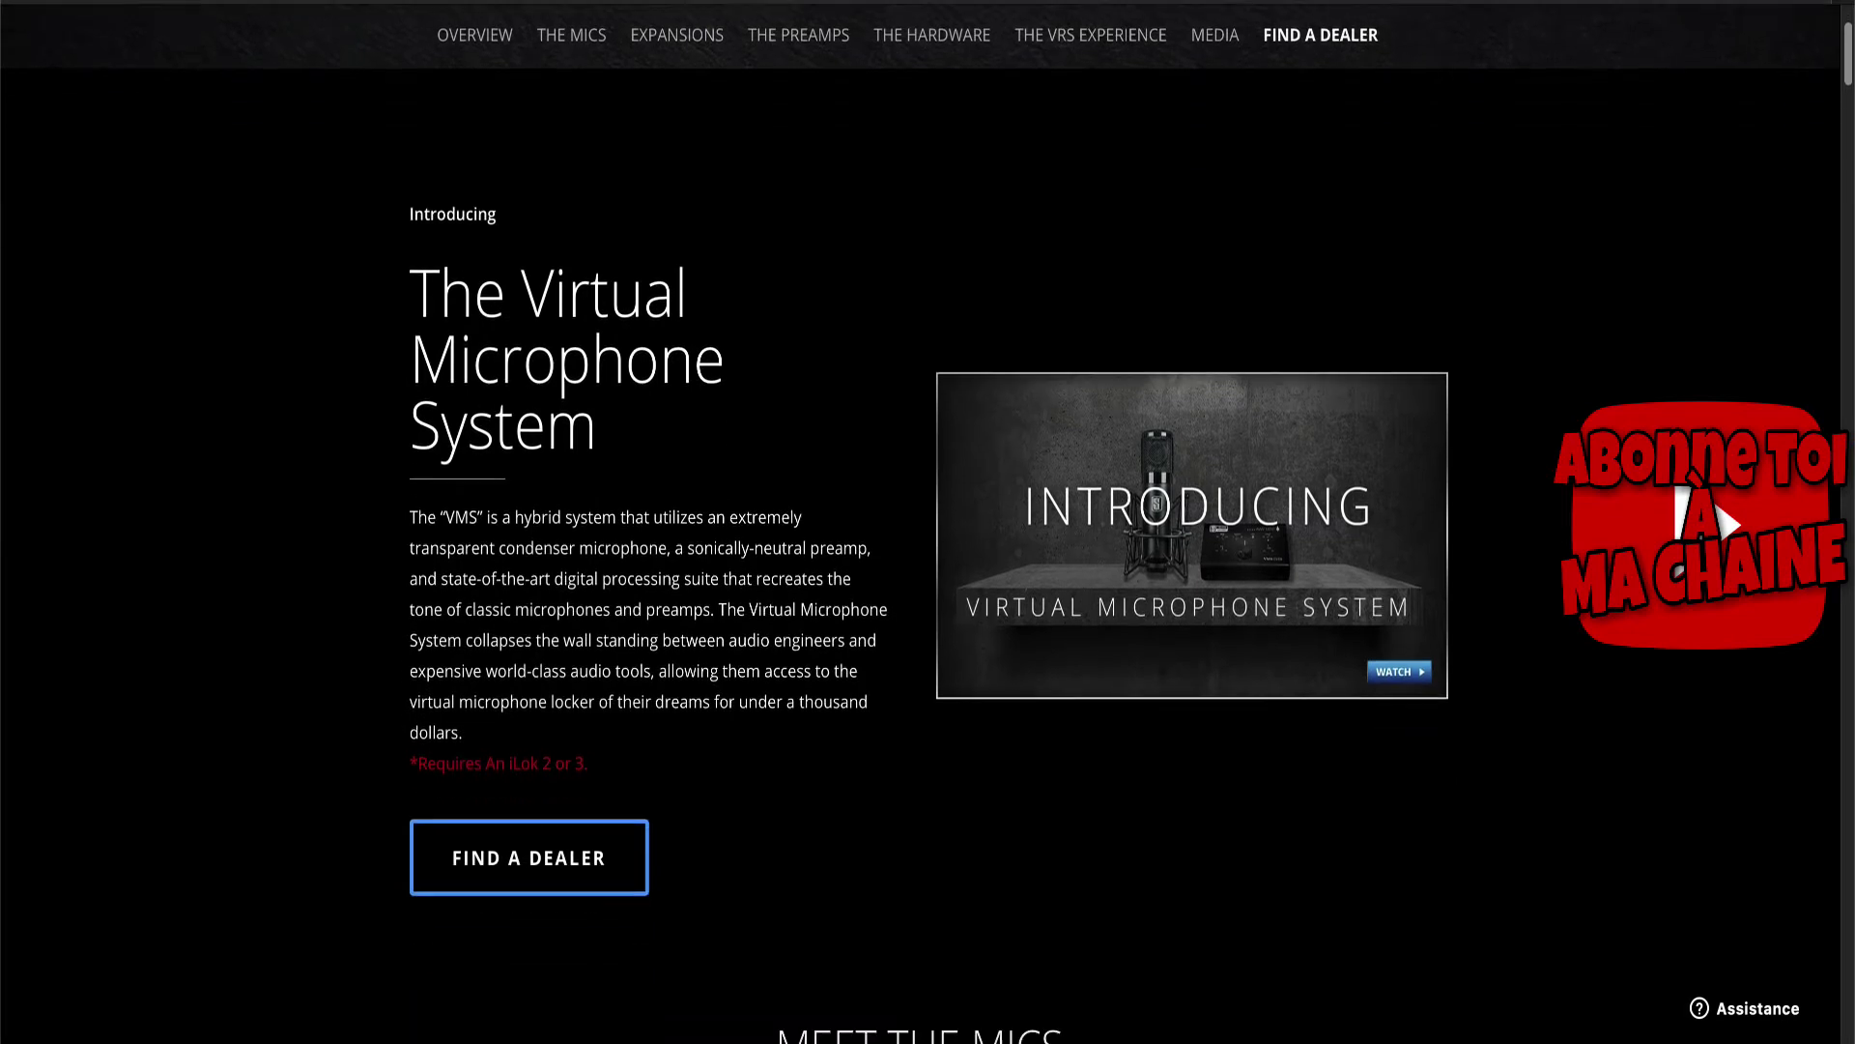
pyautogui.scroll(-1, 920, 522)
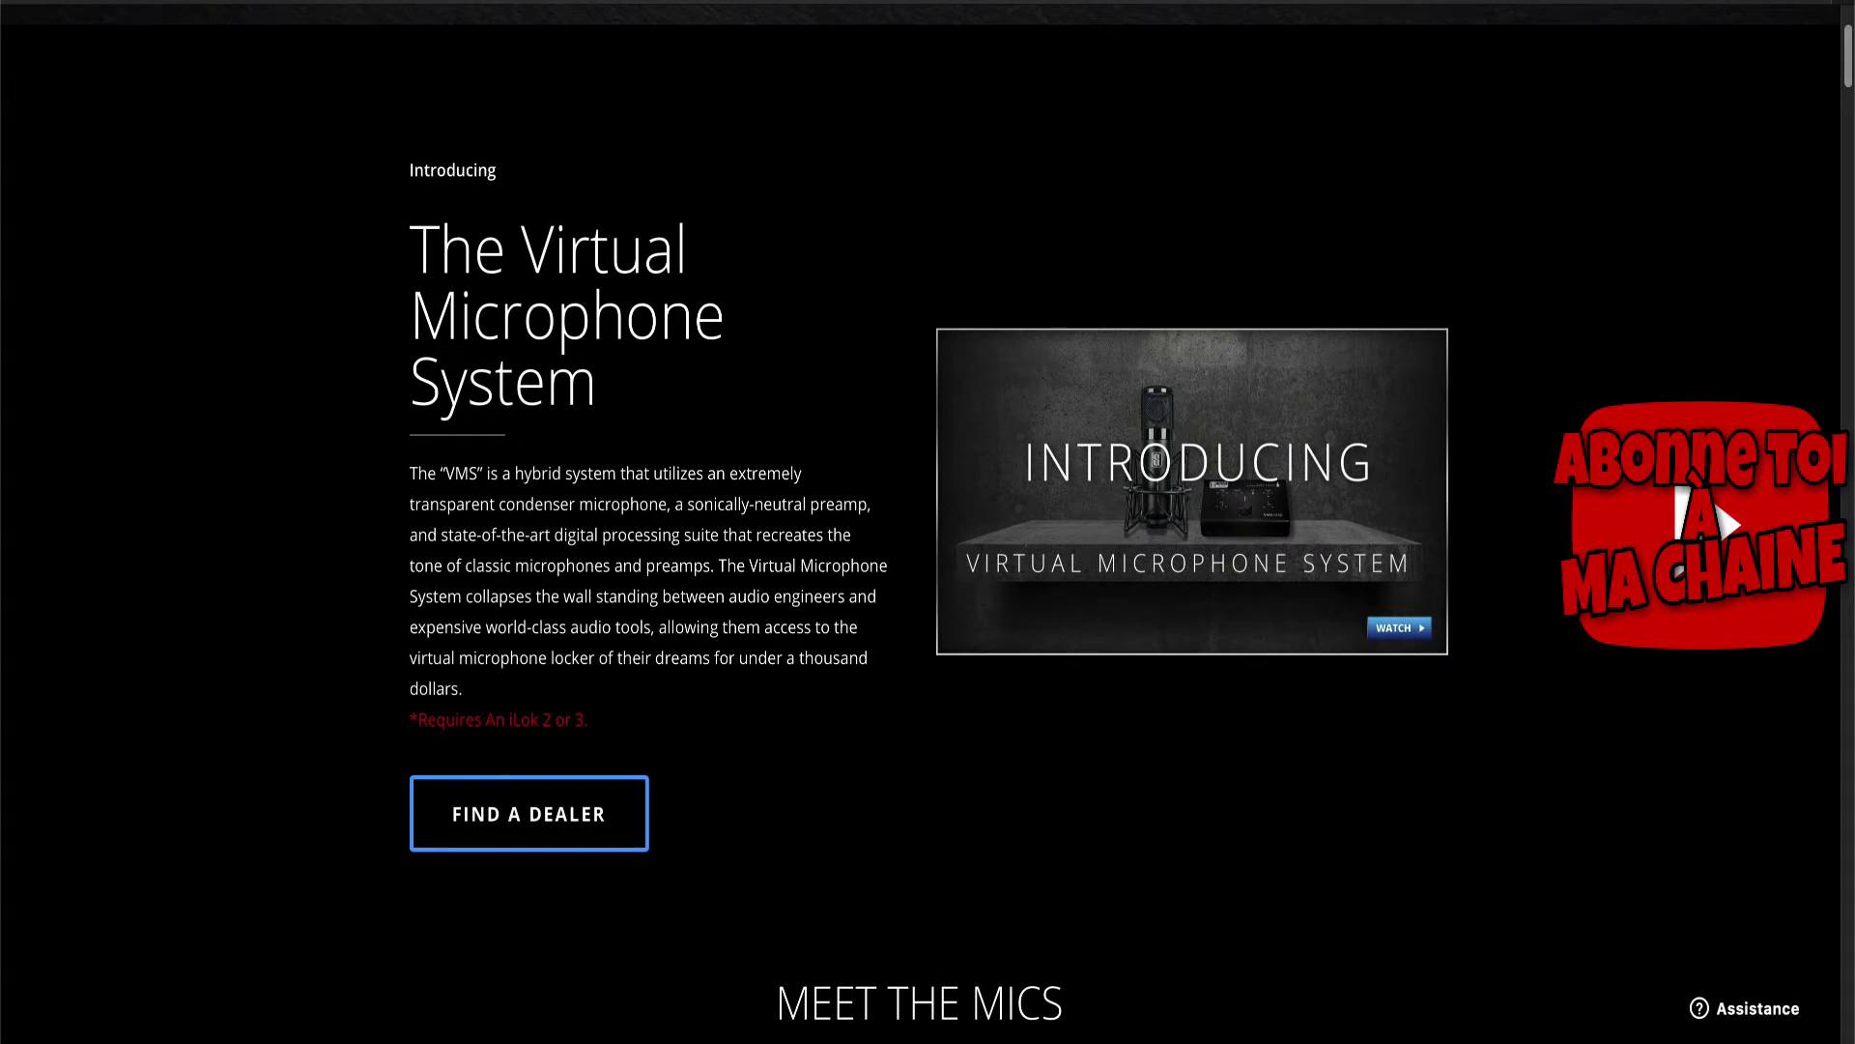
pyautogui.scroll(-1, 920, 522)
pyautogui.scroll(-1, 919, 522)
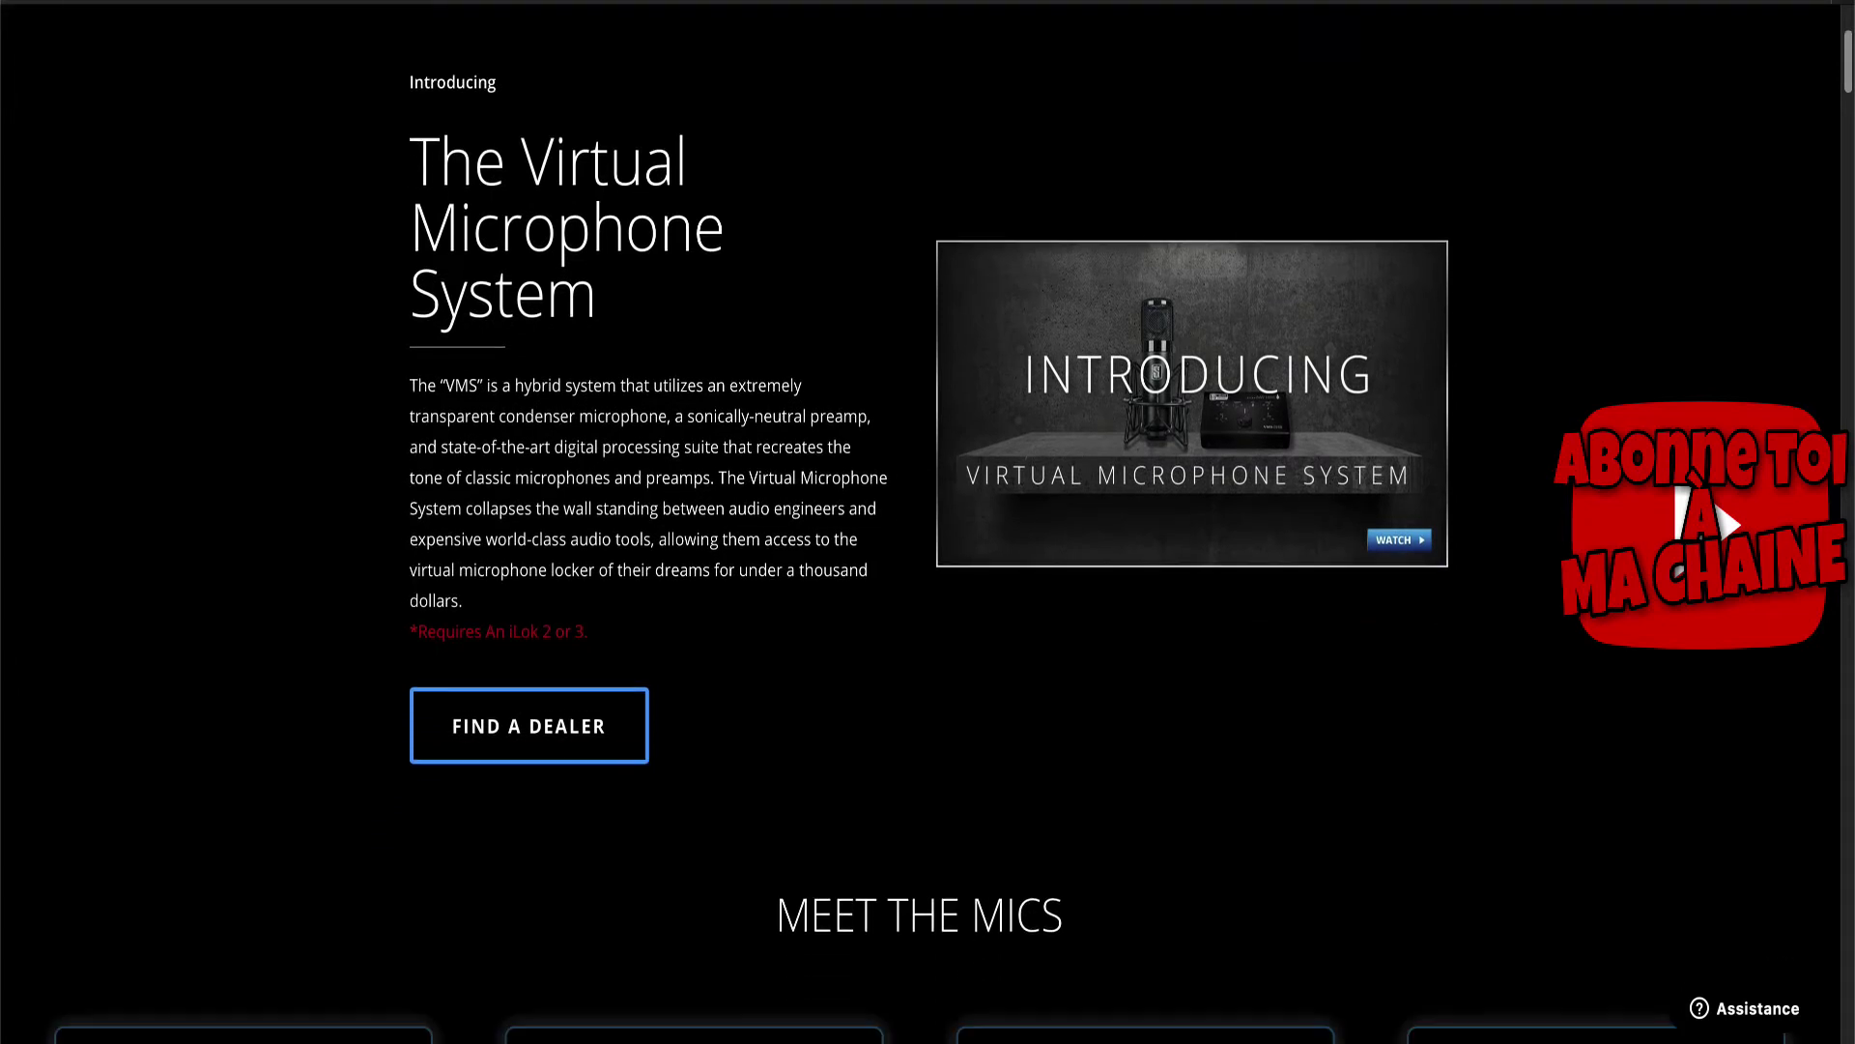
pyautogui.scroll(-1, 920, 522)
pyautogui.scroll(-1, 920, 522)
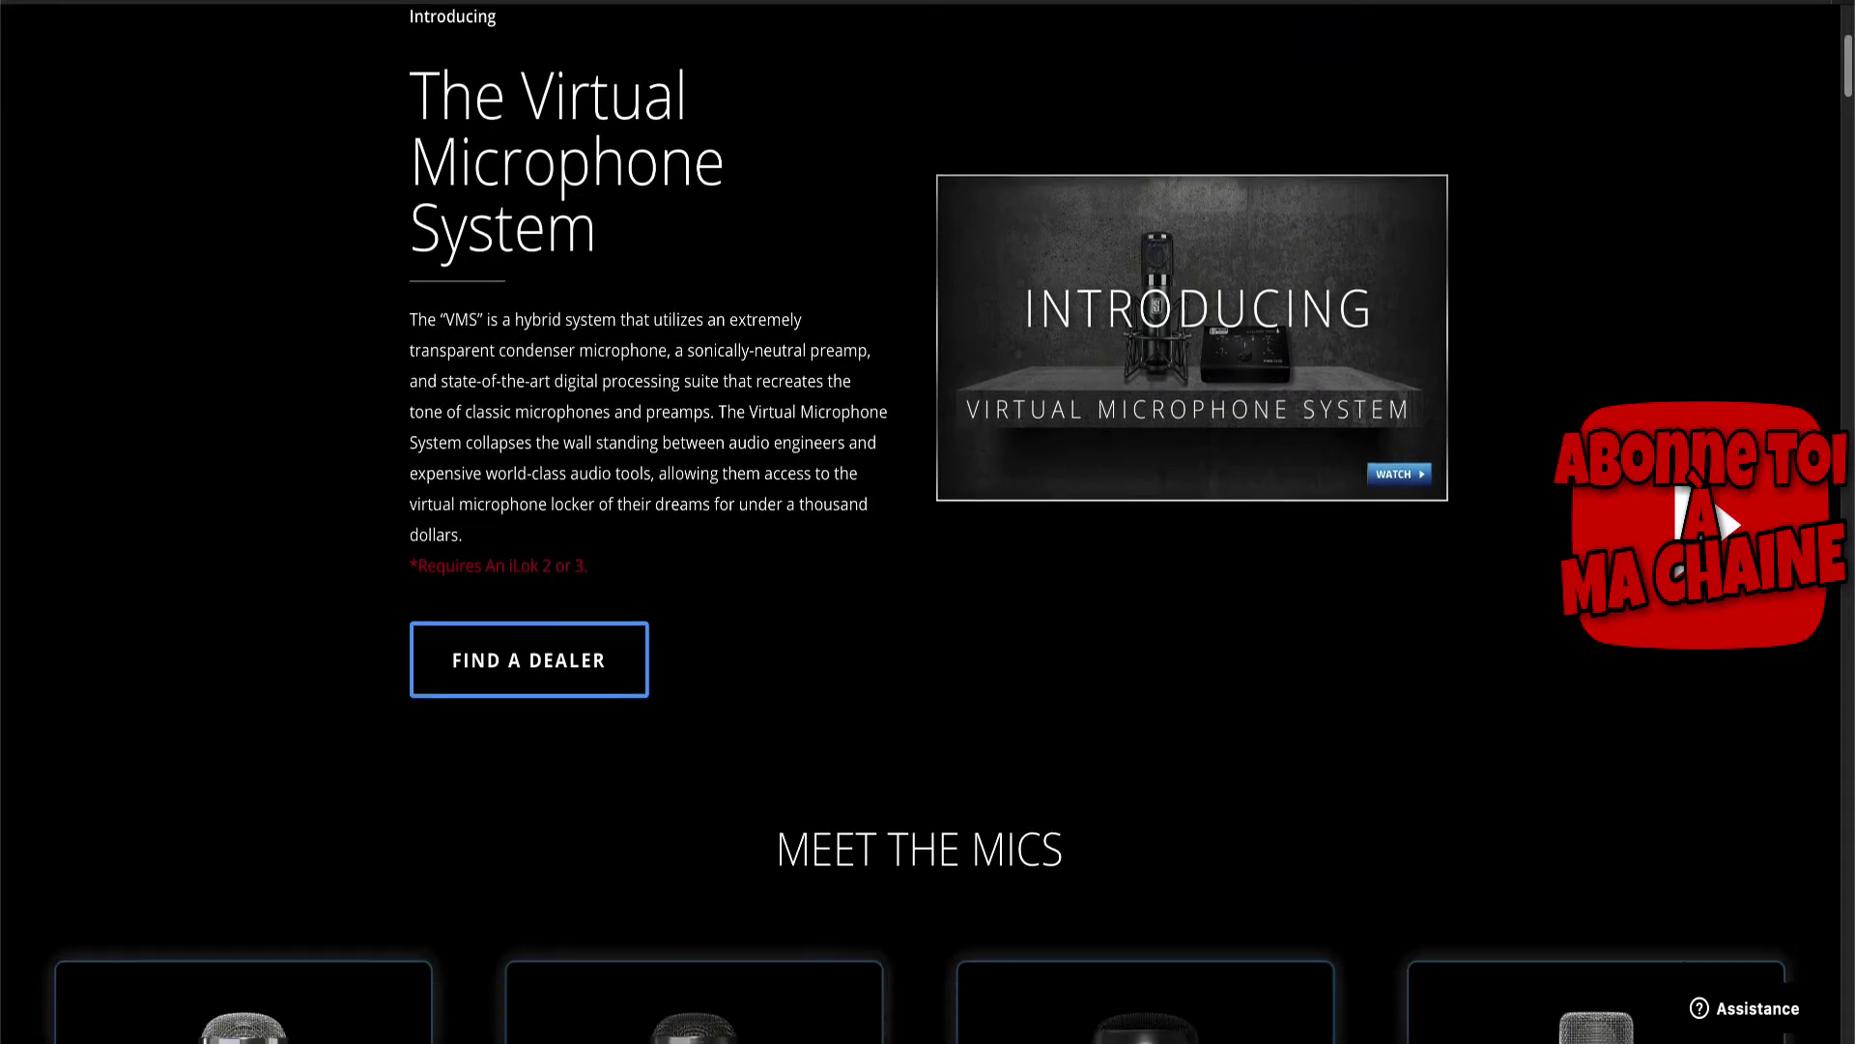
pyautogui.scroll(-1, 920, 522)
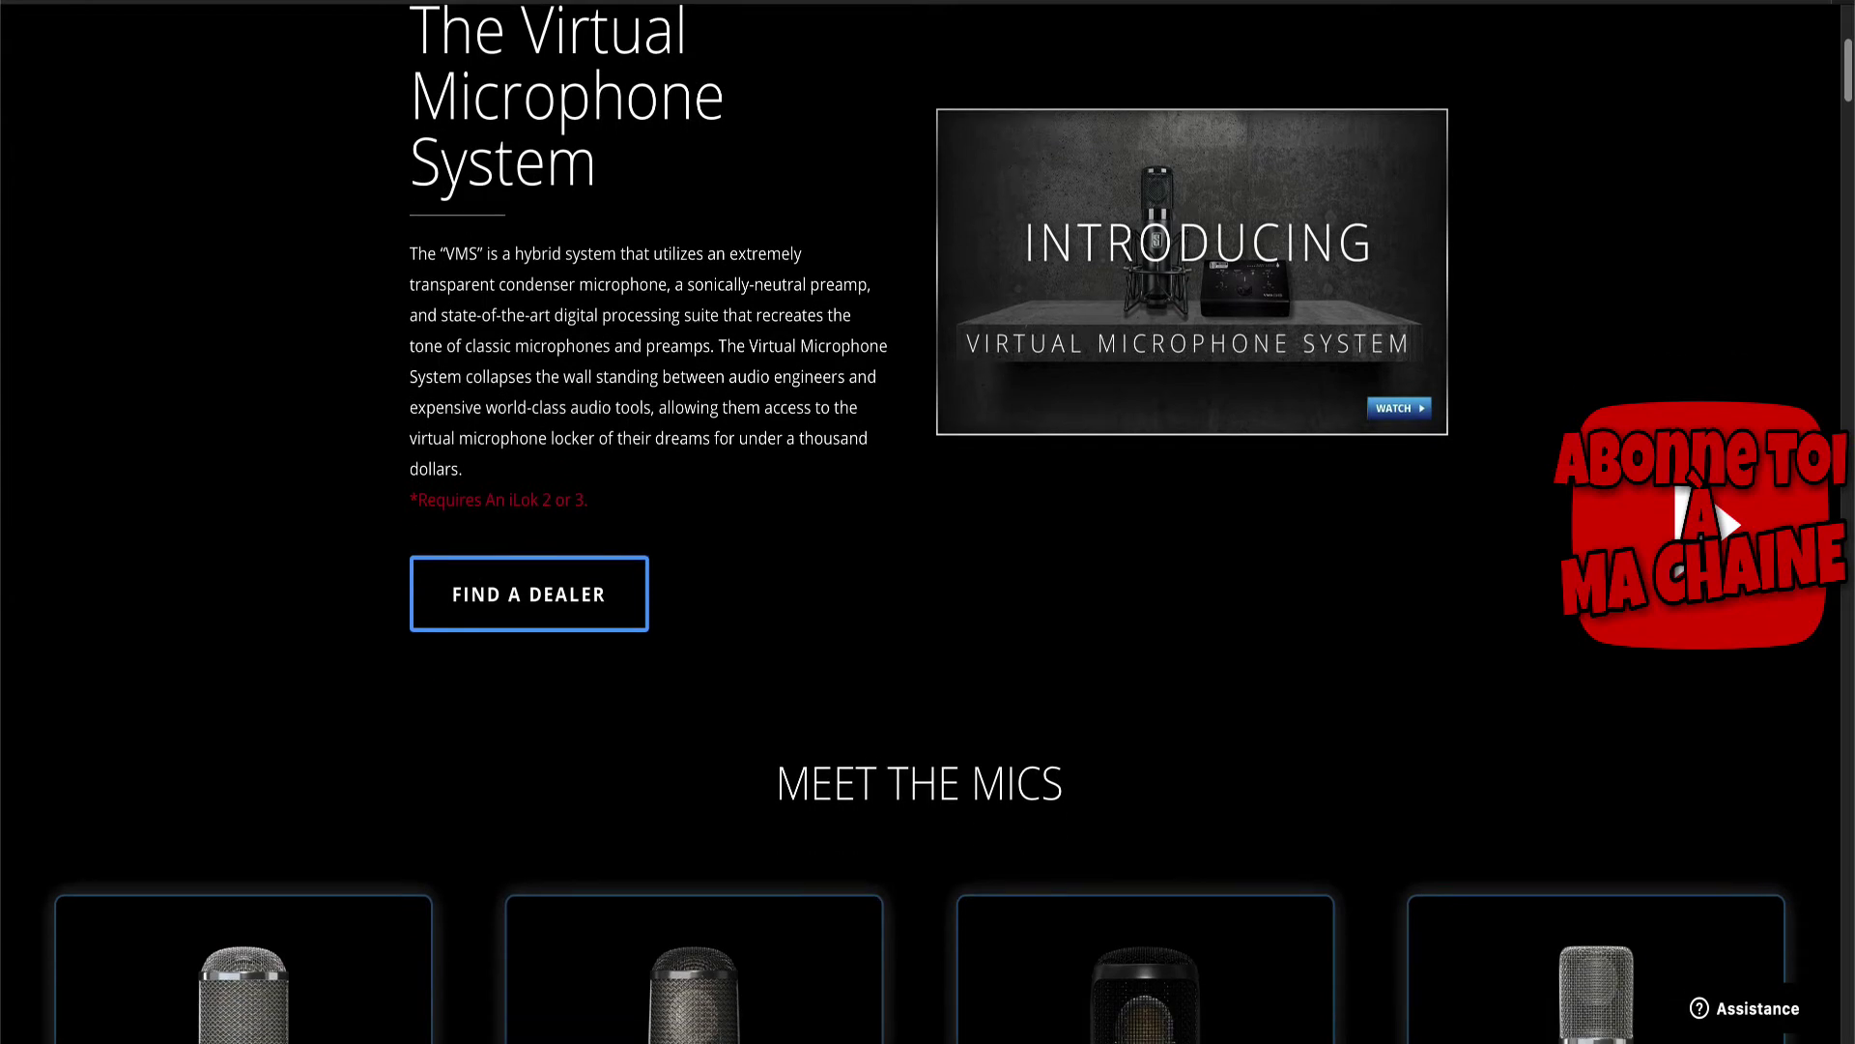
pyautogui.scroll(-1, 920, 522)
pyautogui.scroll(-1, 920, 521)
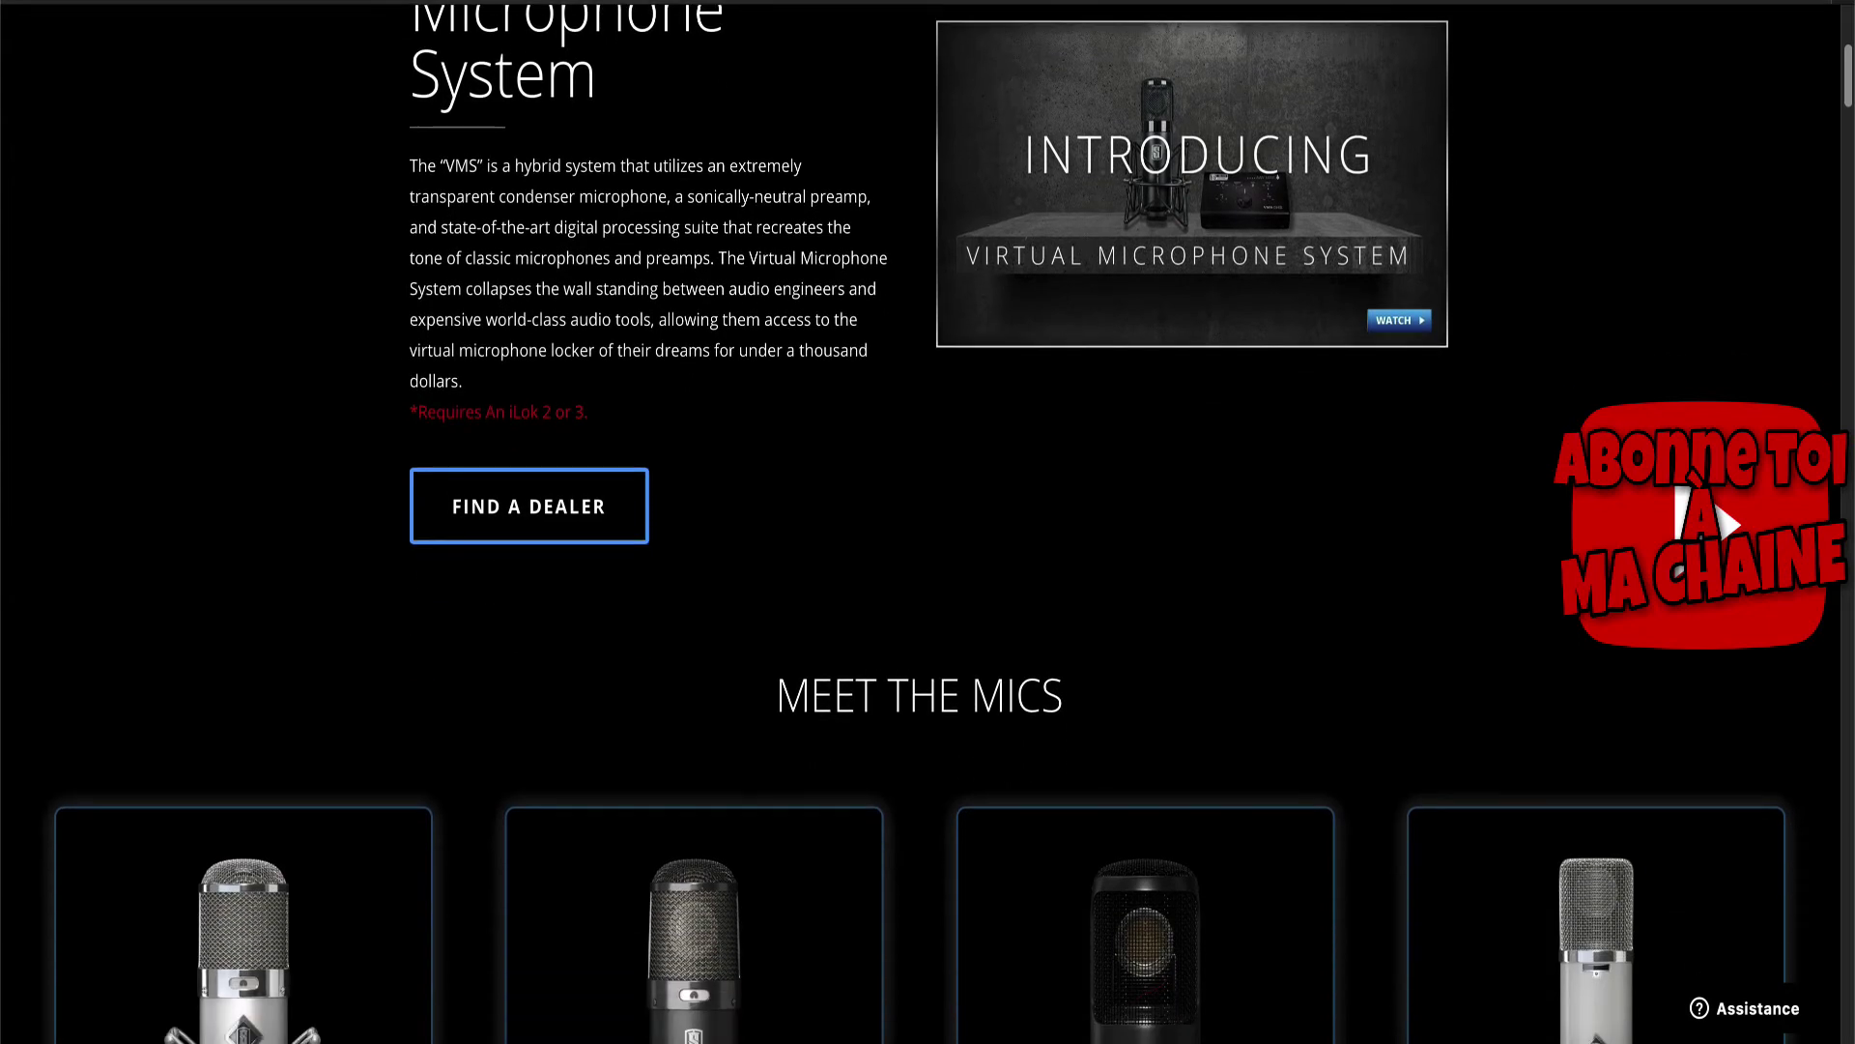
pyautogui.scroll(-1, 920, 521)
pyautogui.scroll(-1, 920, 522)
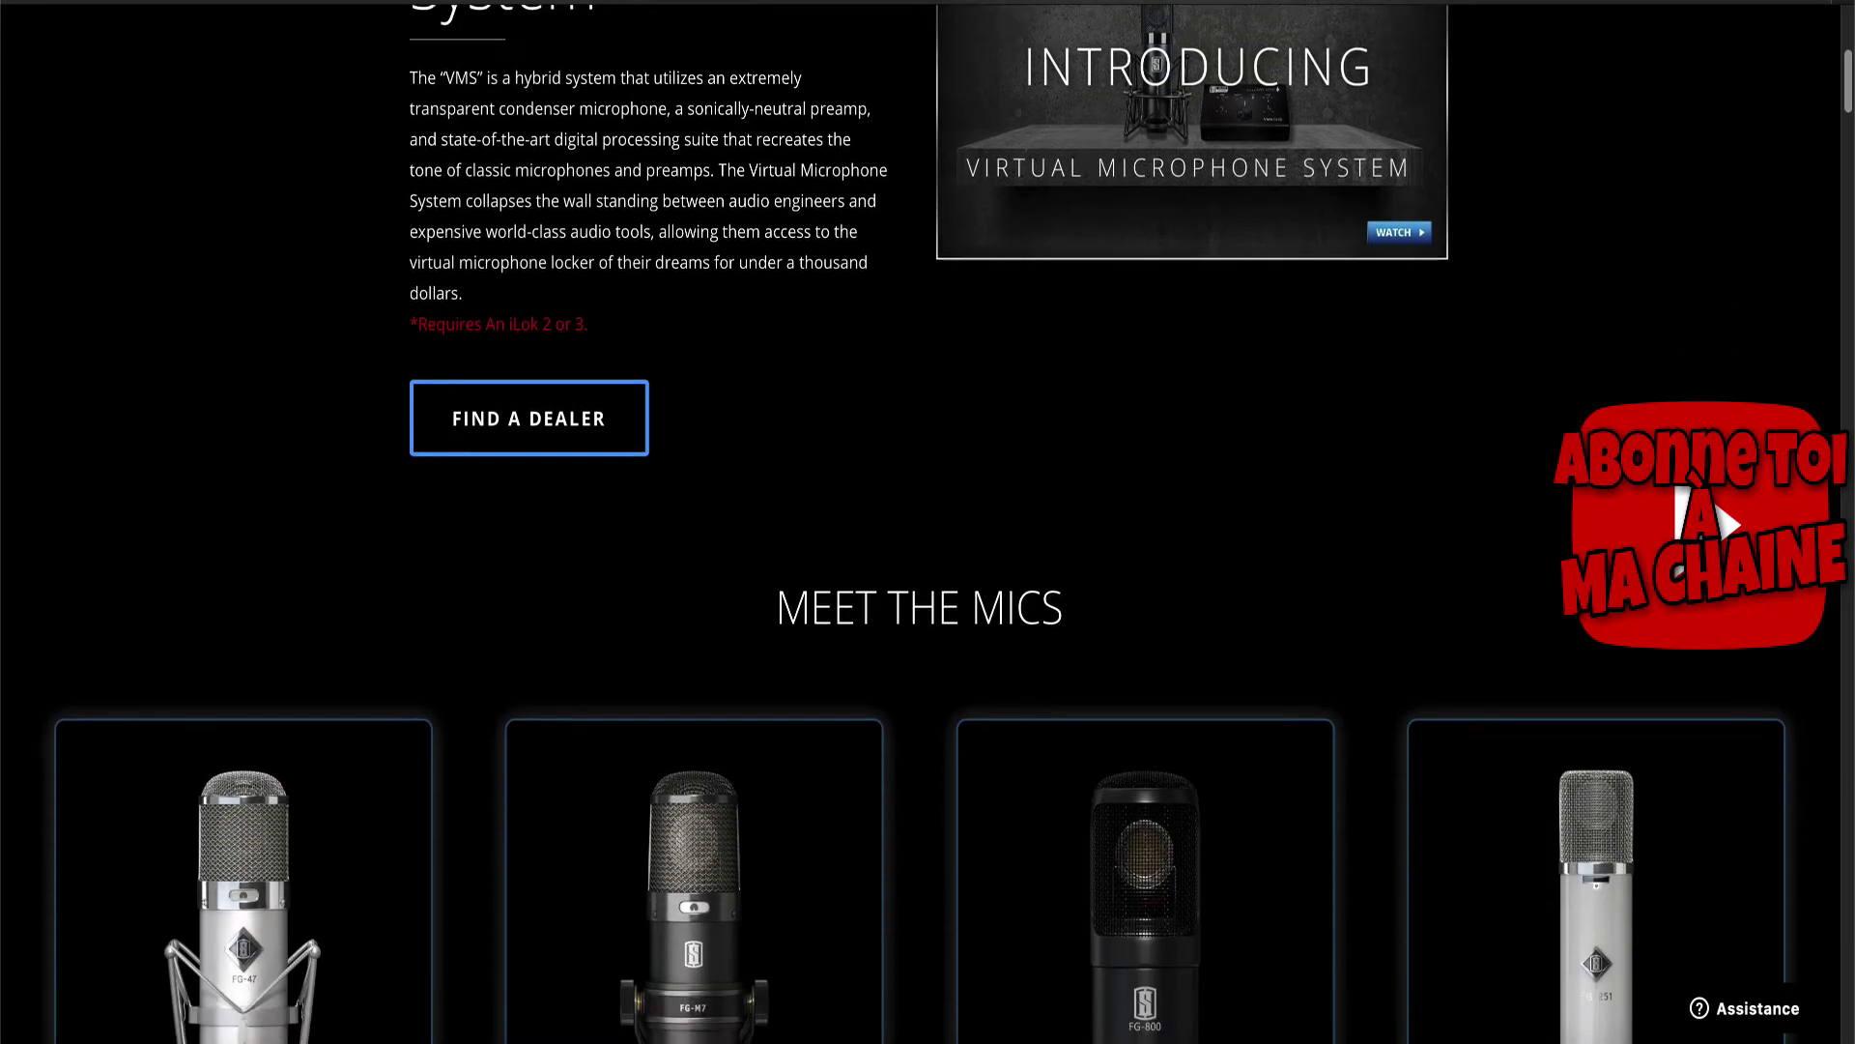
pyautogui.scroll(-1, 920, 522)
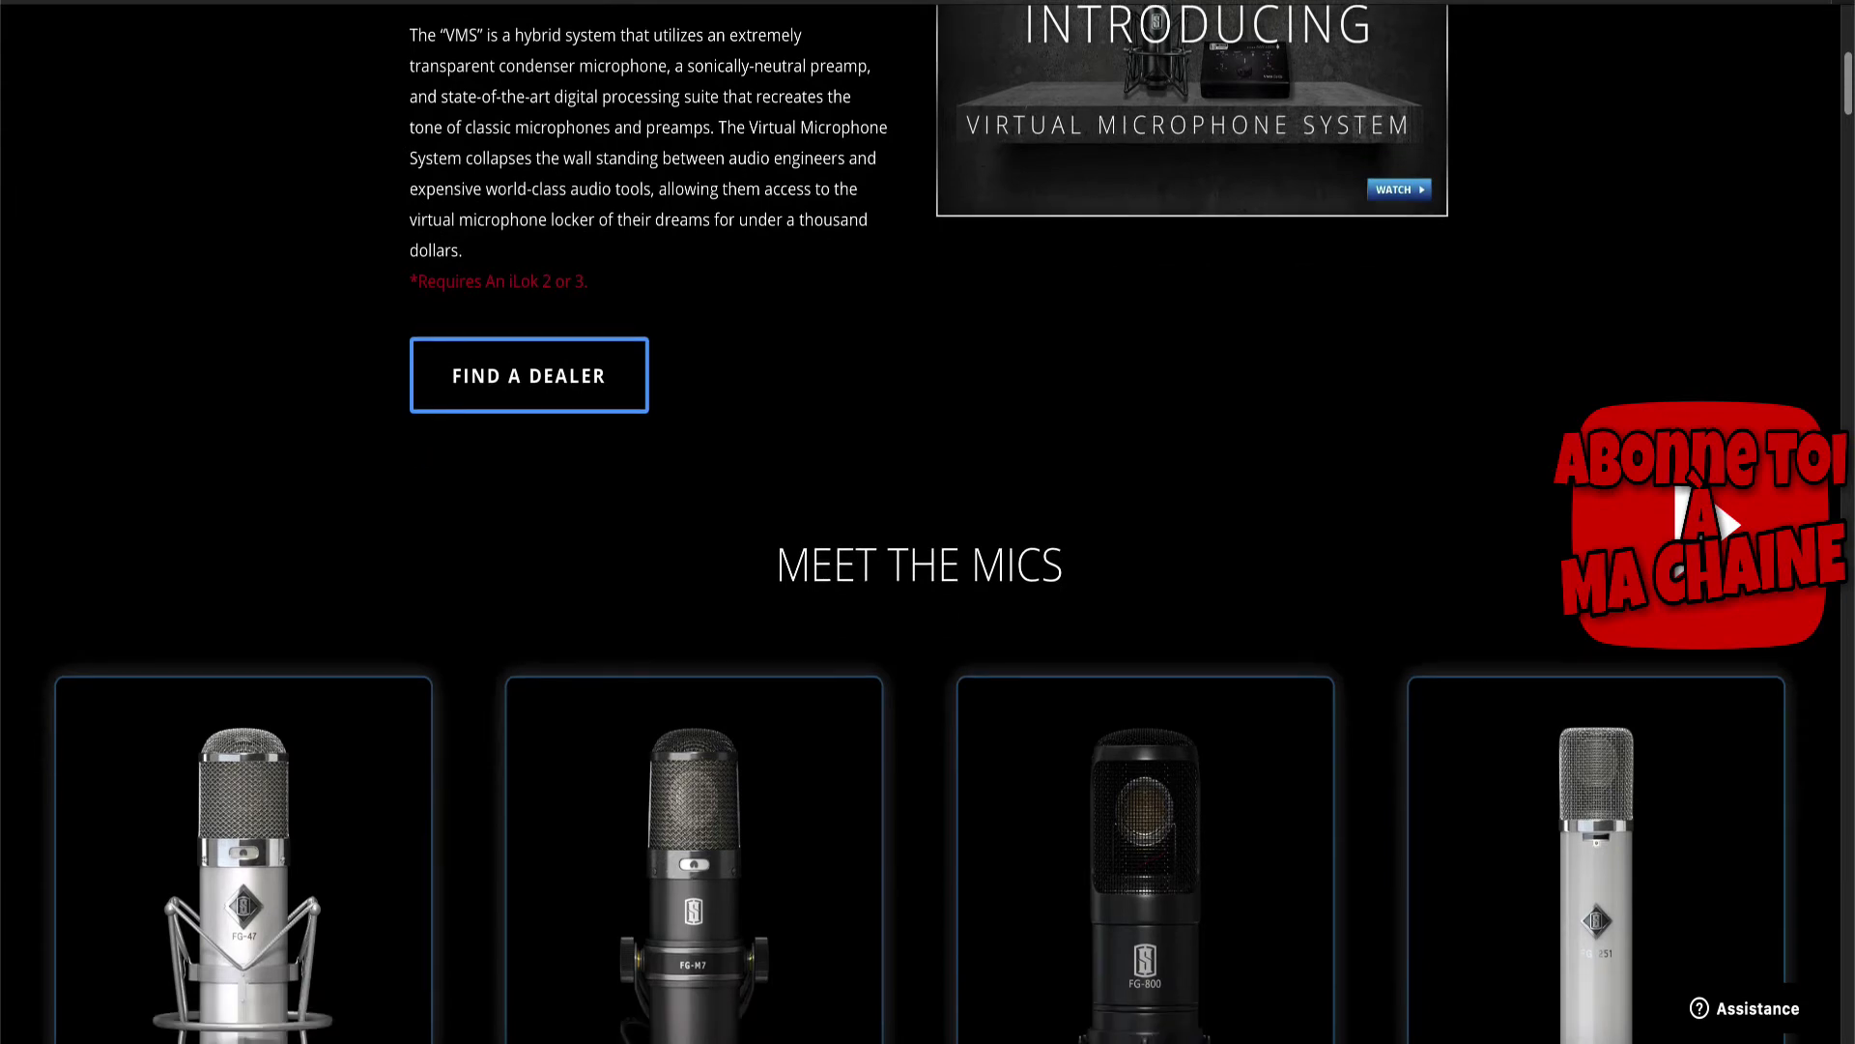
pyautogui.scroll(-1, 919, 522)
pyautogui.scroll(-1, 920, 522)
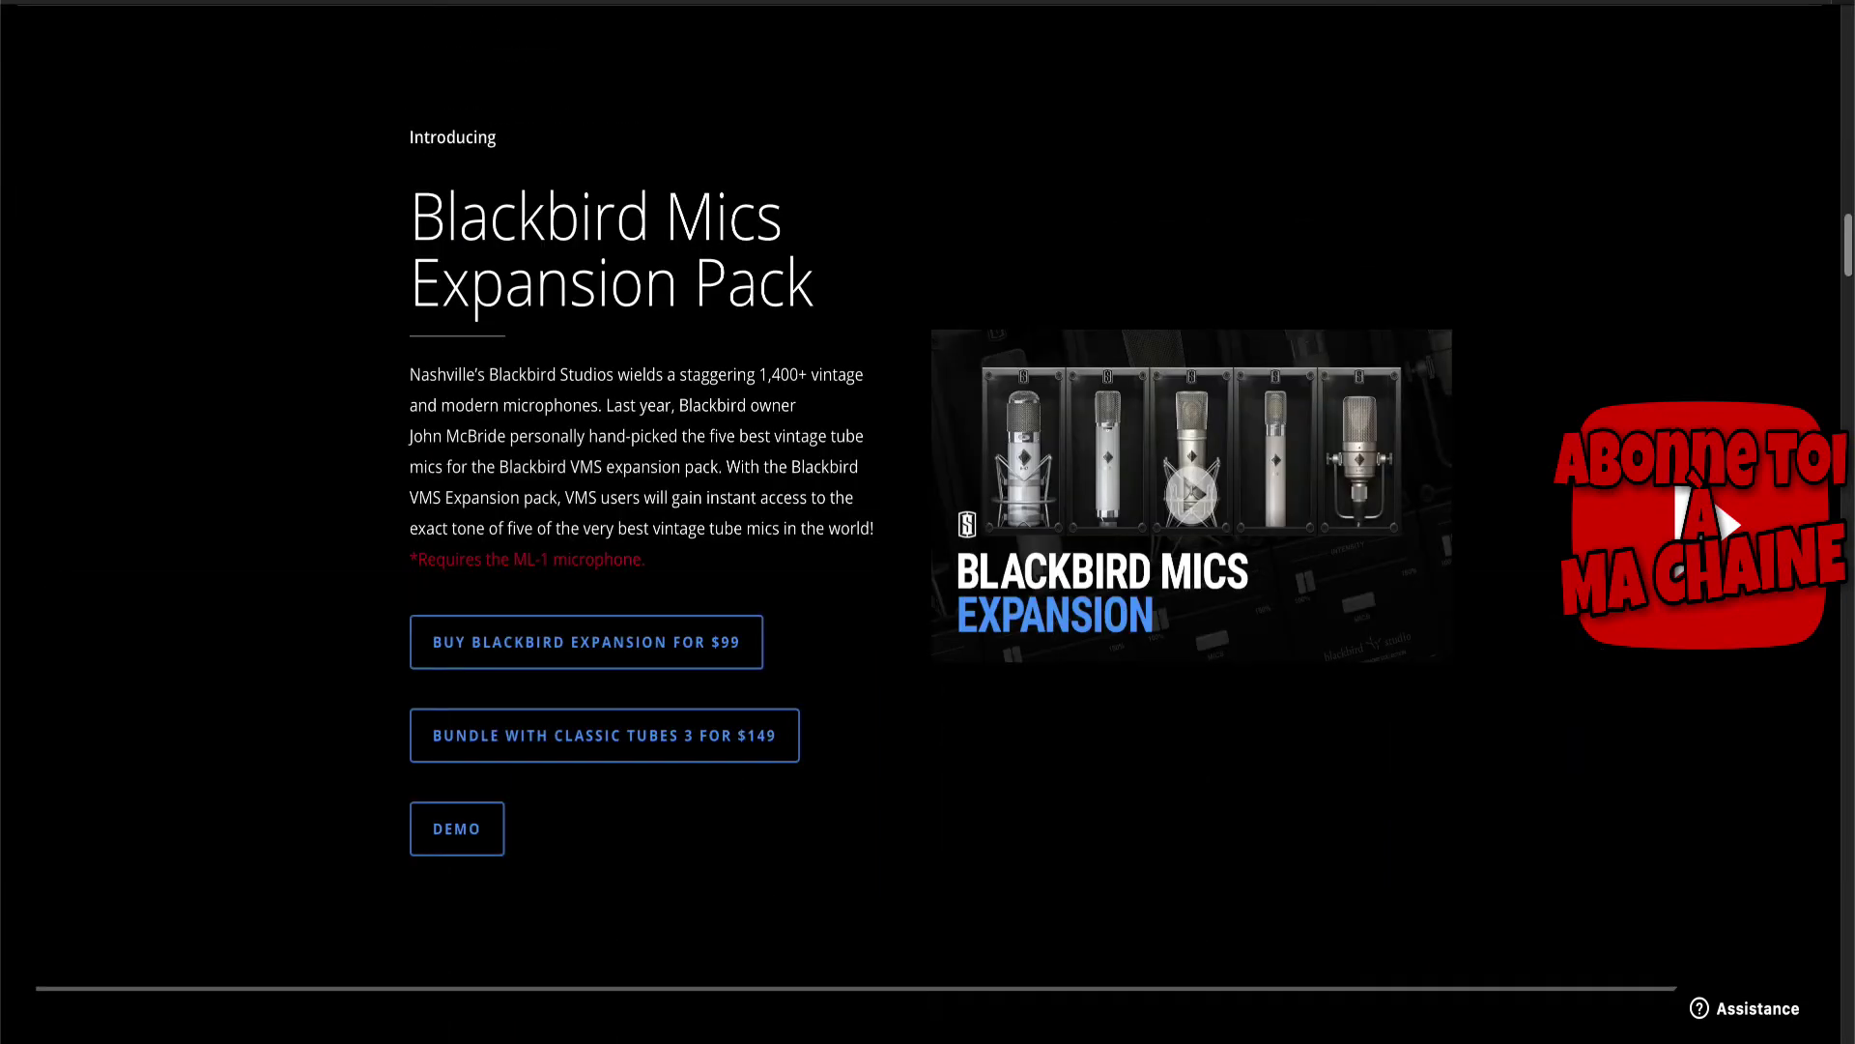
# Review the Blackbird Mics Expansion Pack offer and continue to the Classic Tubes 3 Expansion Pack introduction.
pyautogui.scroll(-1, 920, 522)
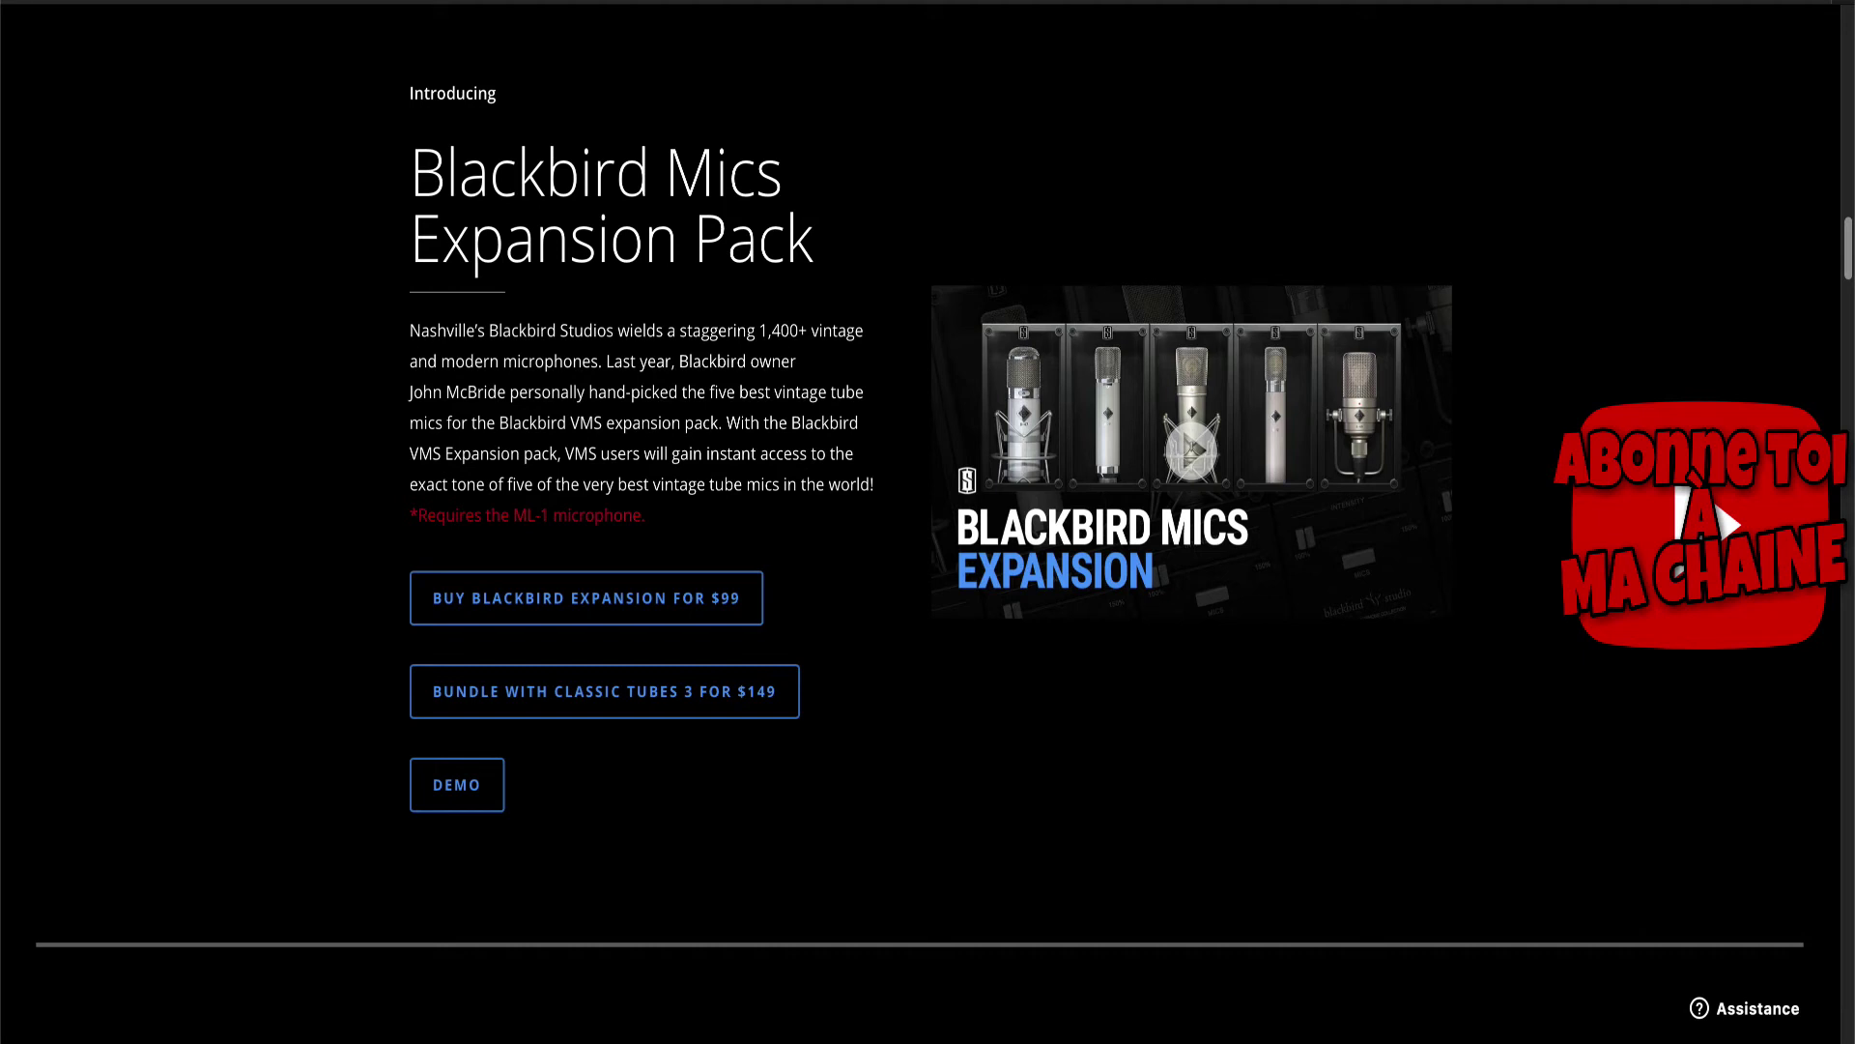
pyautogui.scroll(-1, 920, 543)
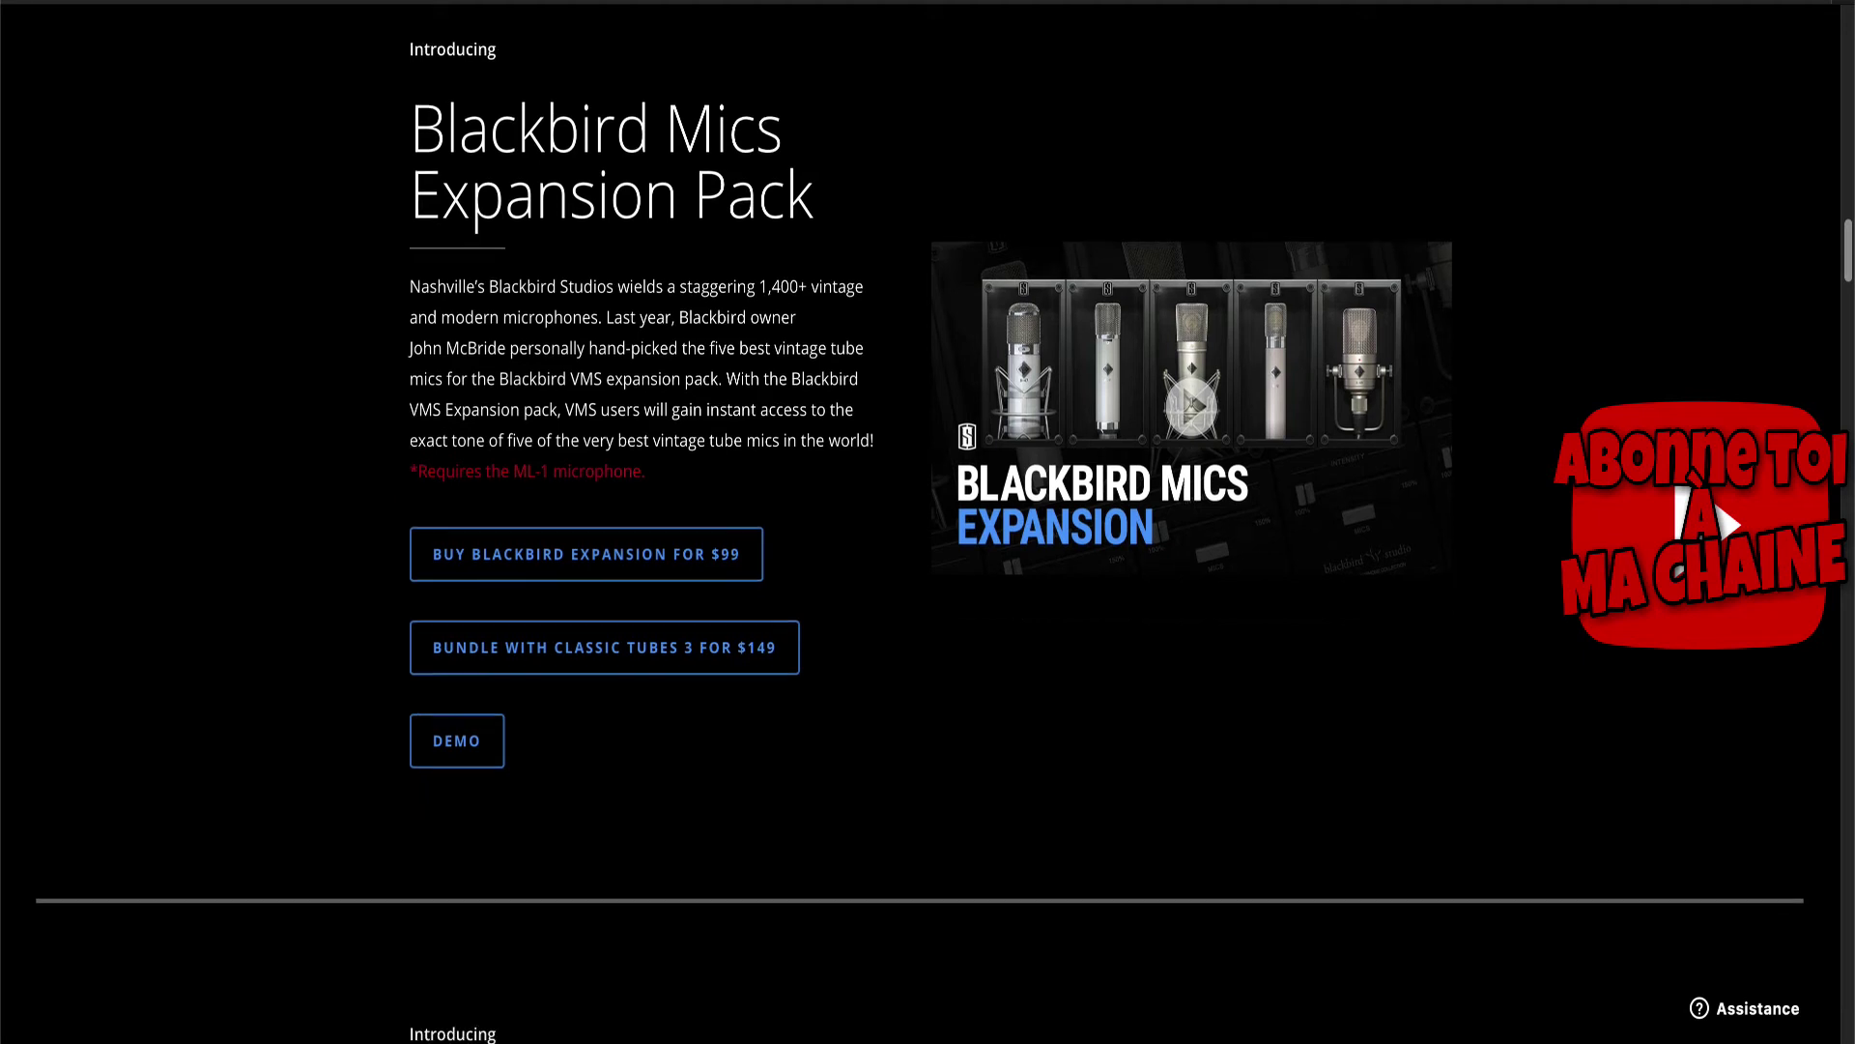
pyautogui.scroll(-3, 920, 542)
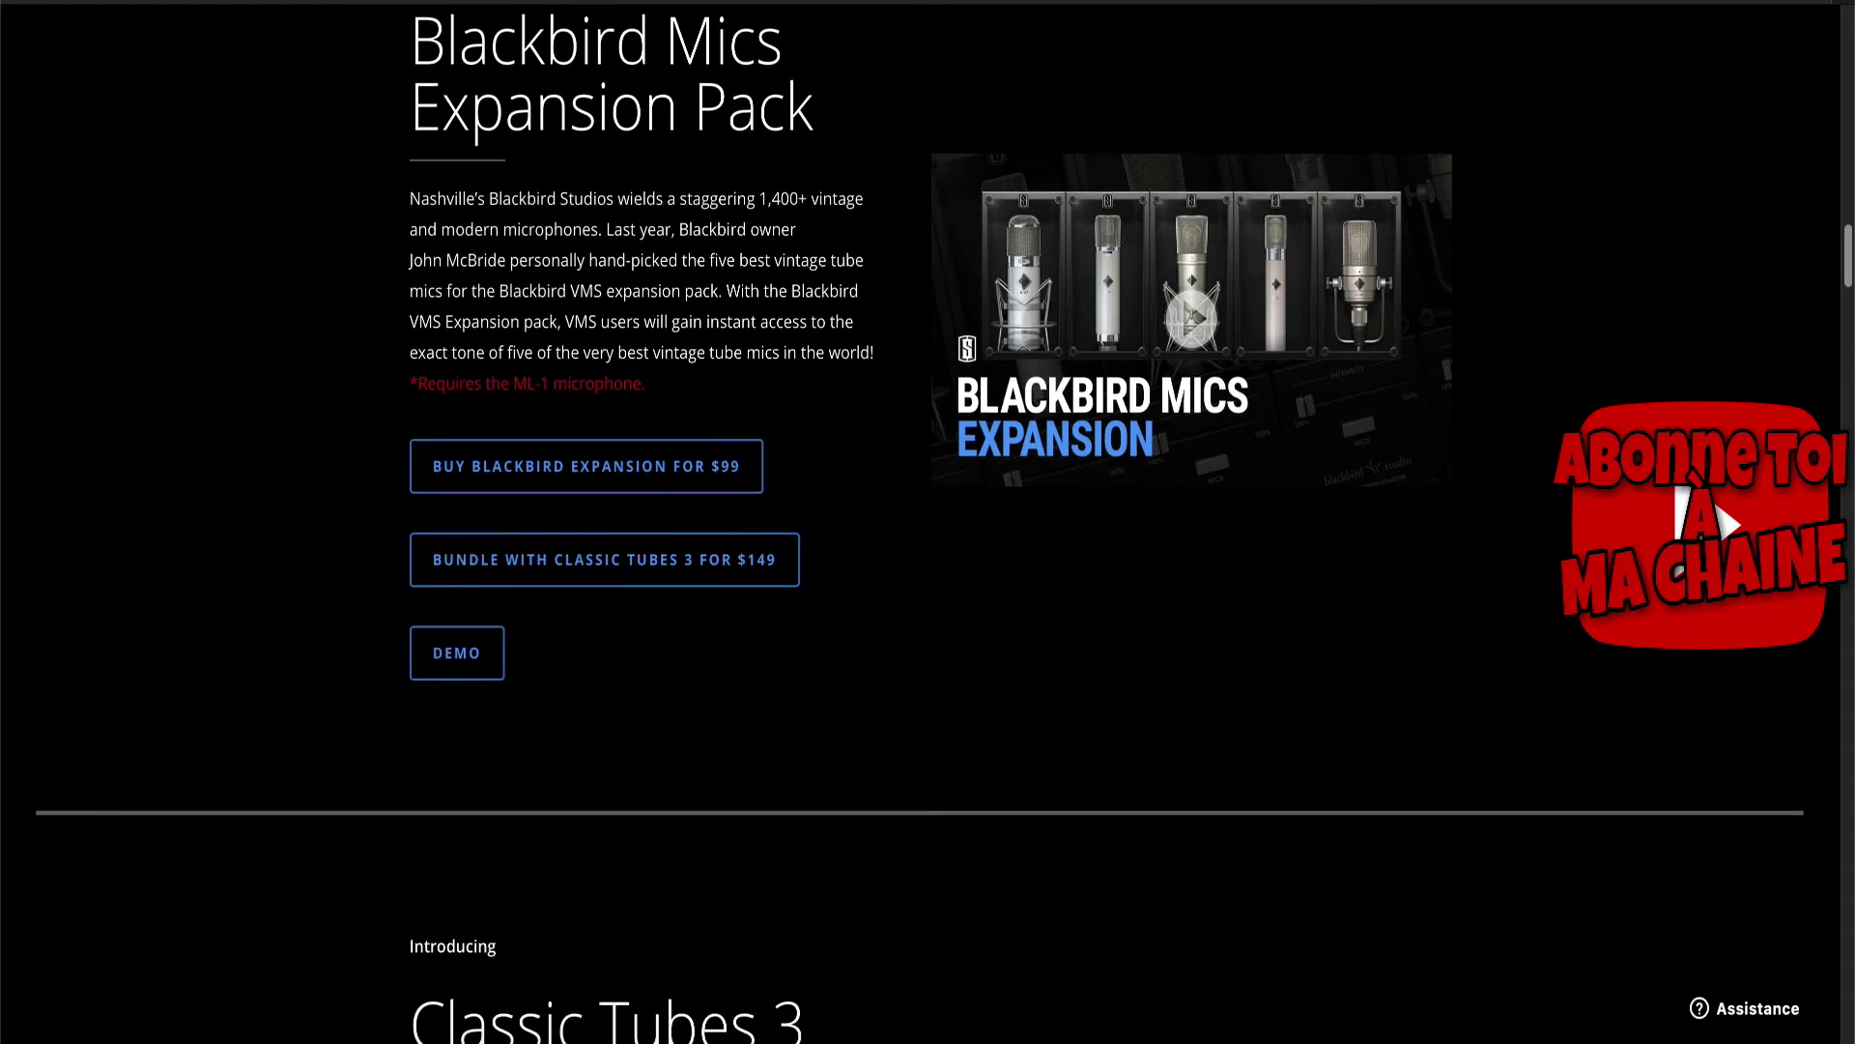
pyautogui.scroll(-2, 920, 542)
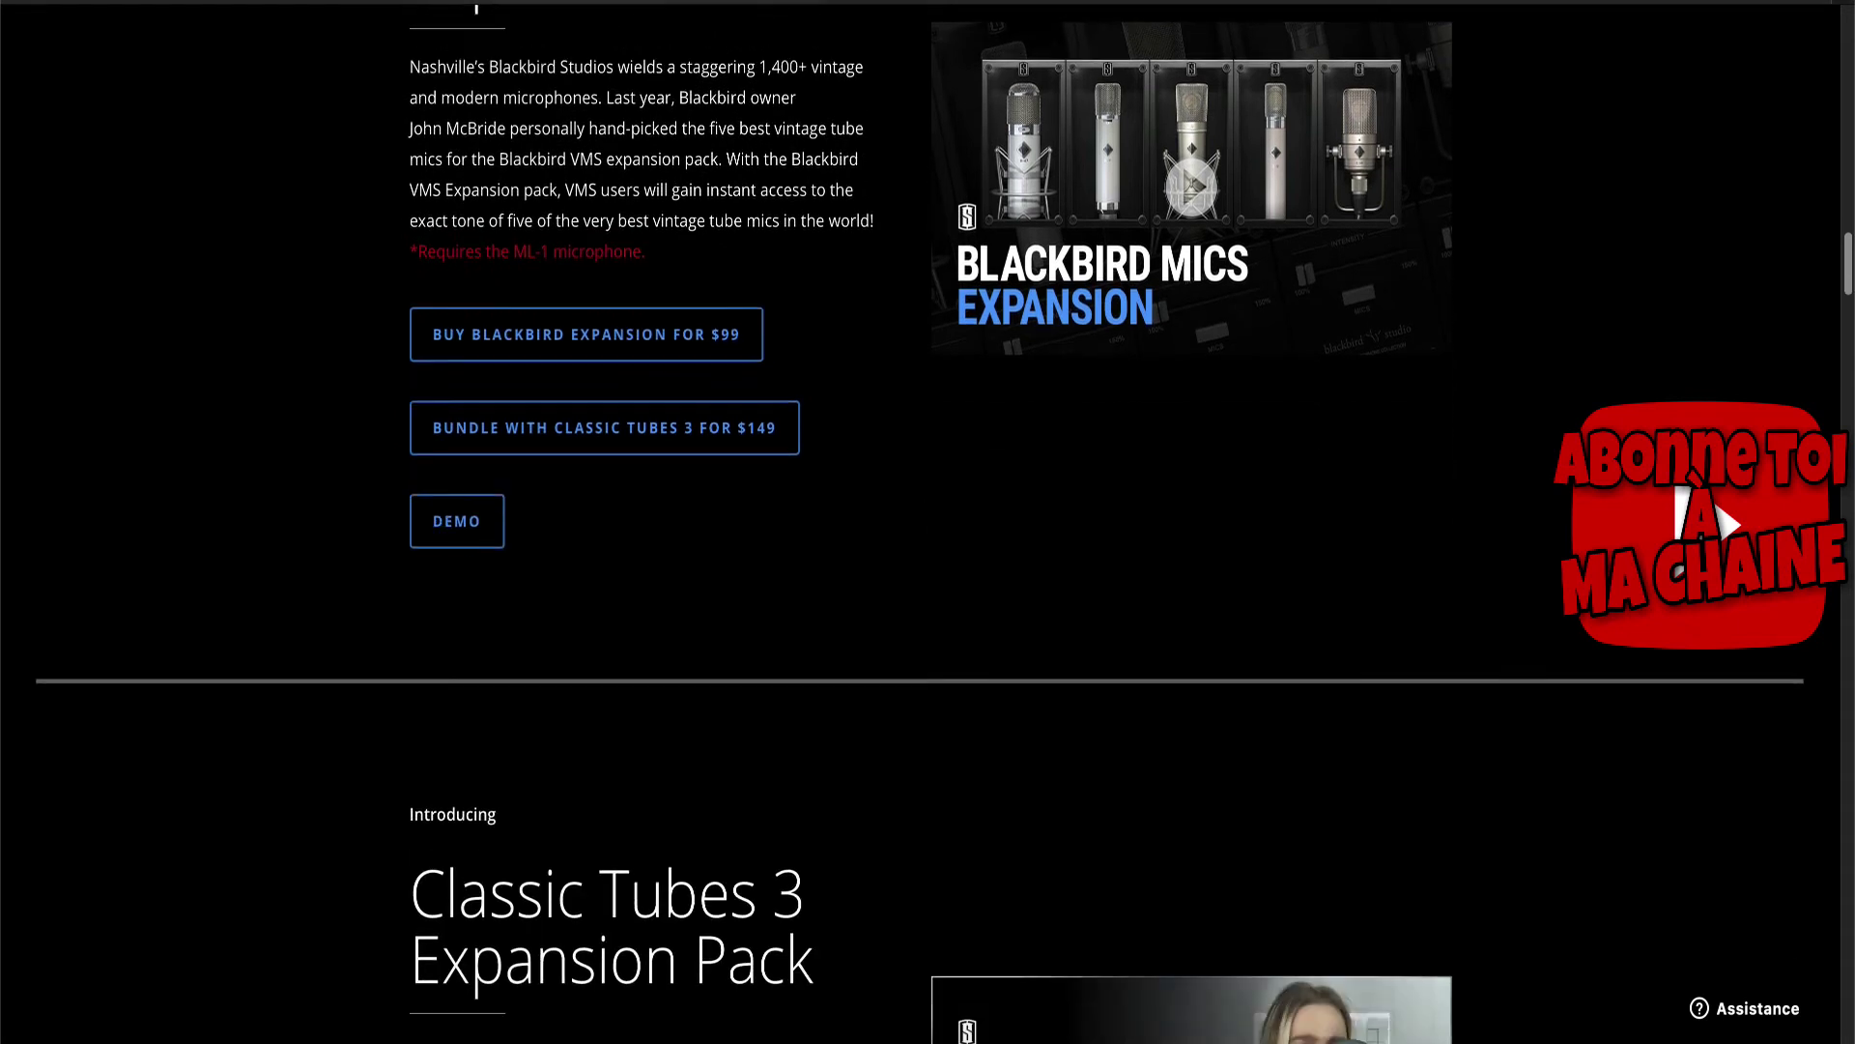
pyautogui.scroll(-3, 920, 542)
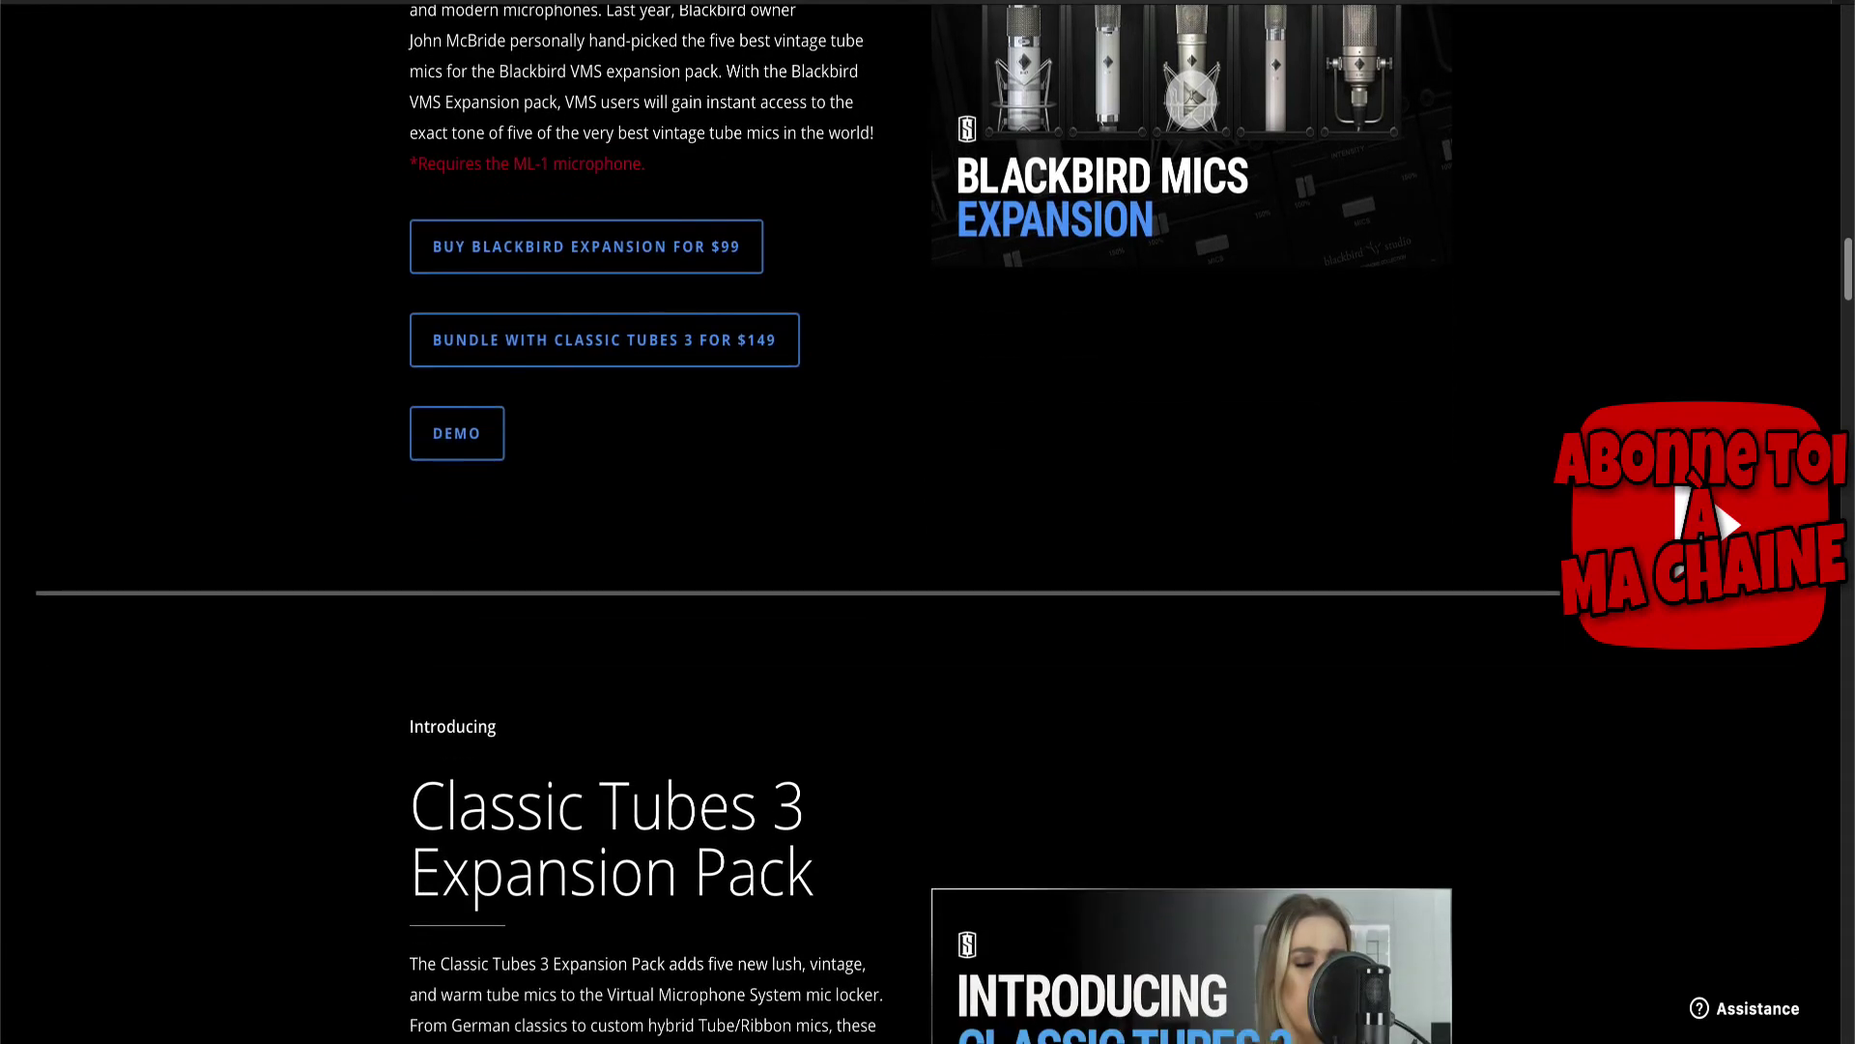
pyautogui.scroll(-3, 920, 542)
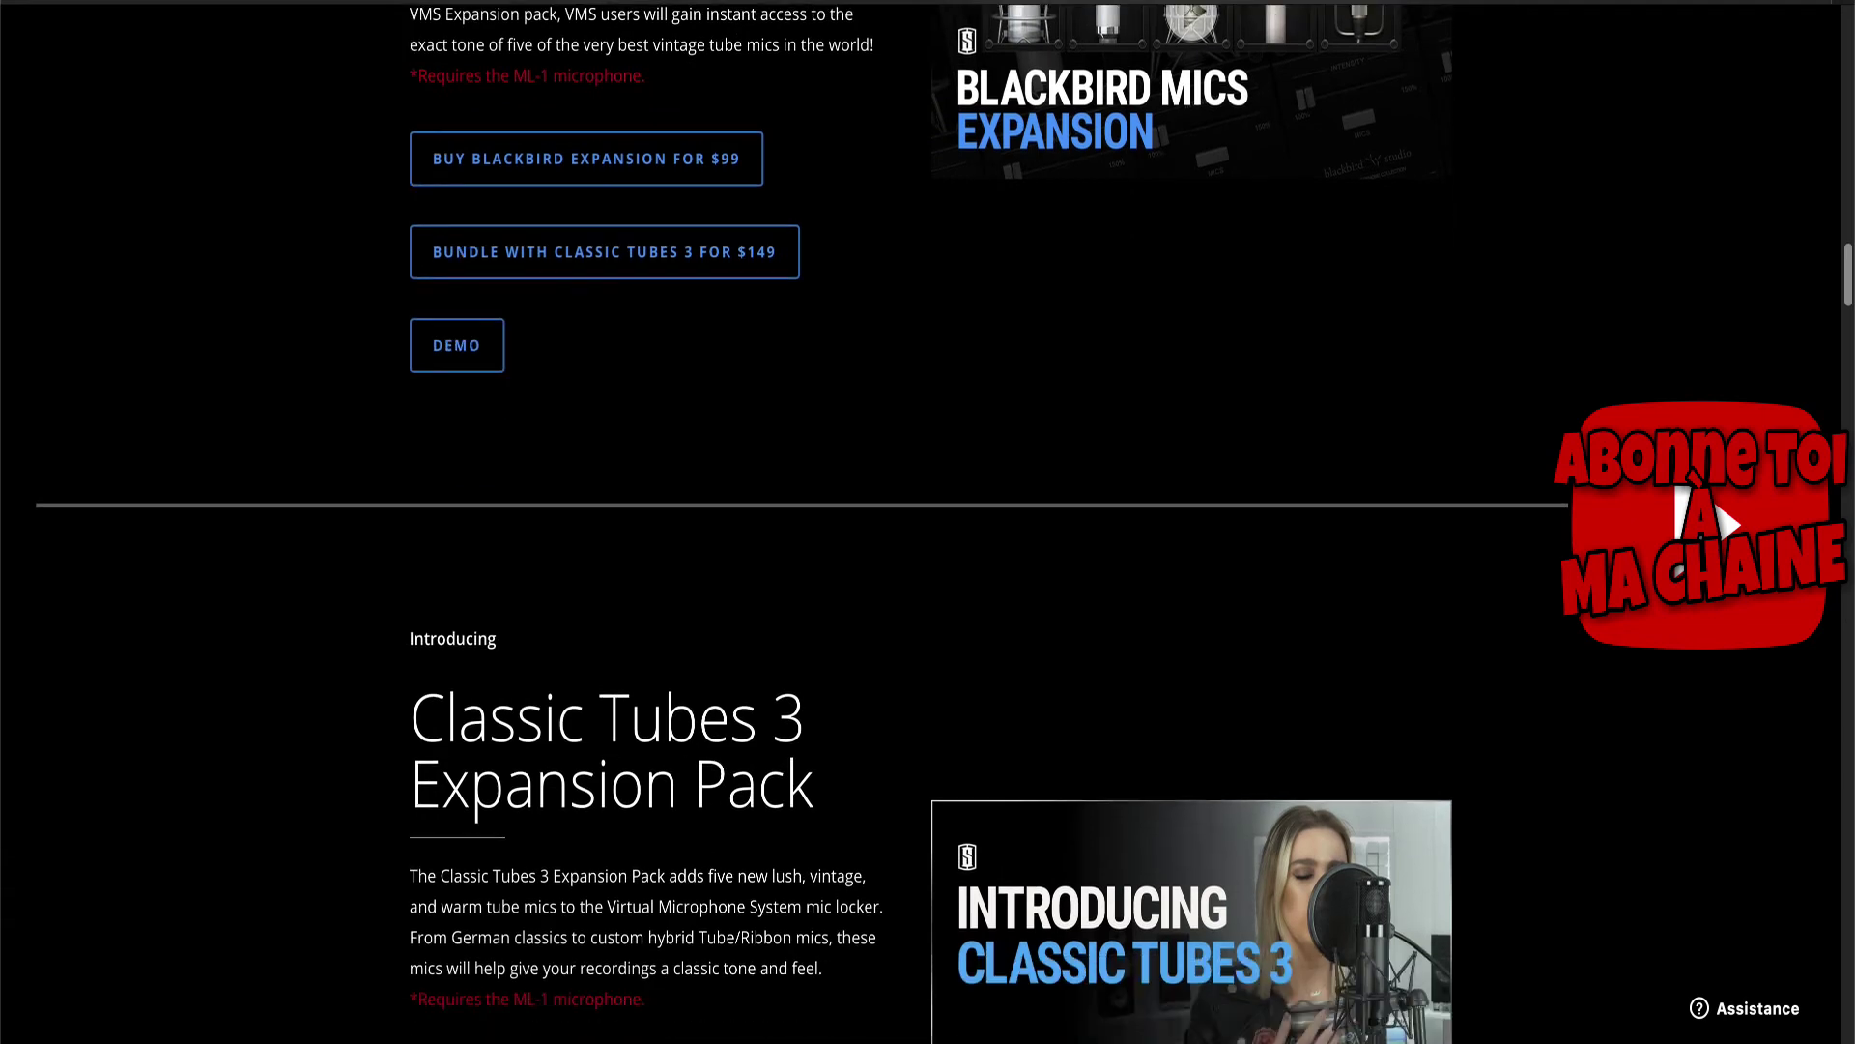